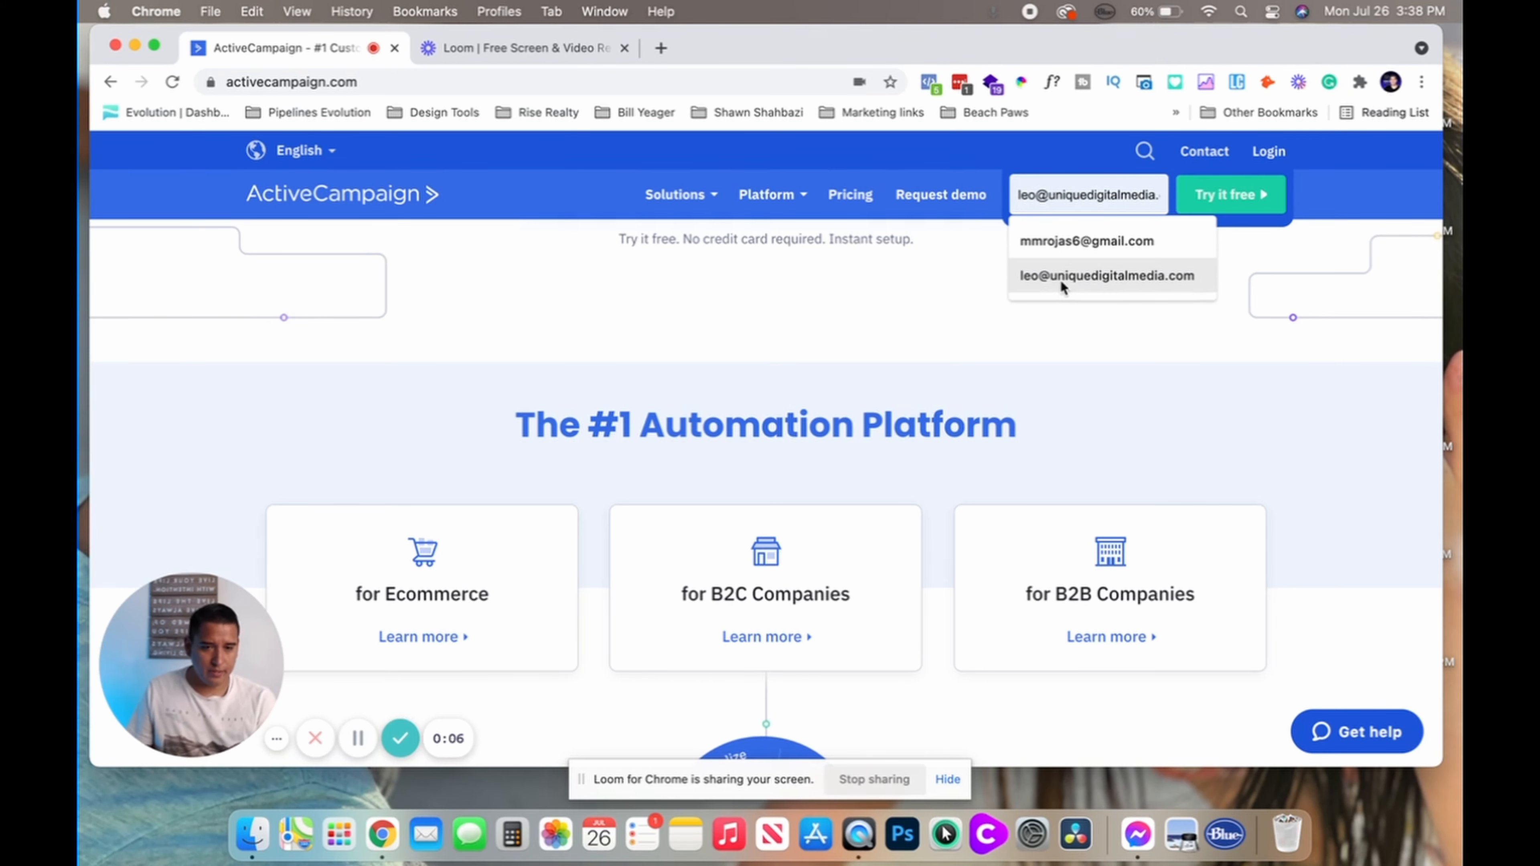
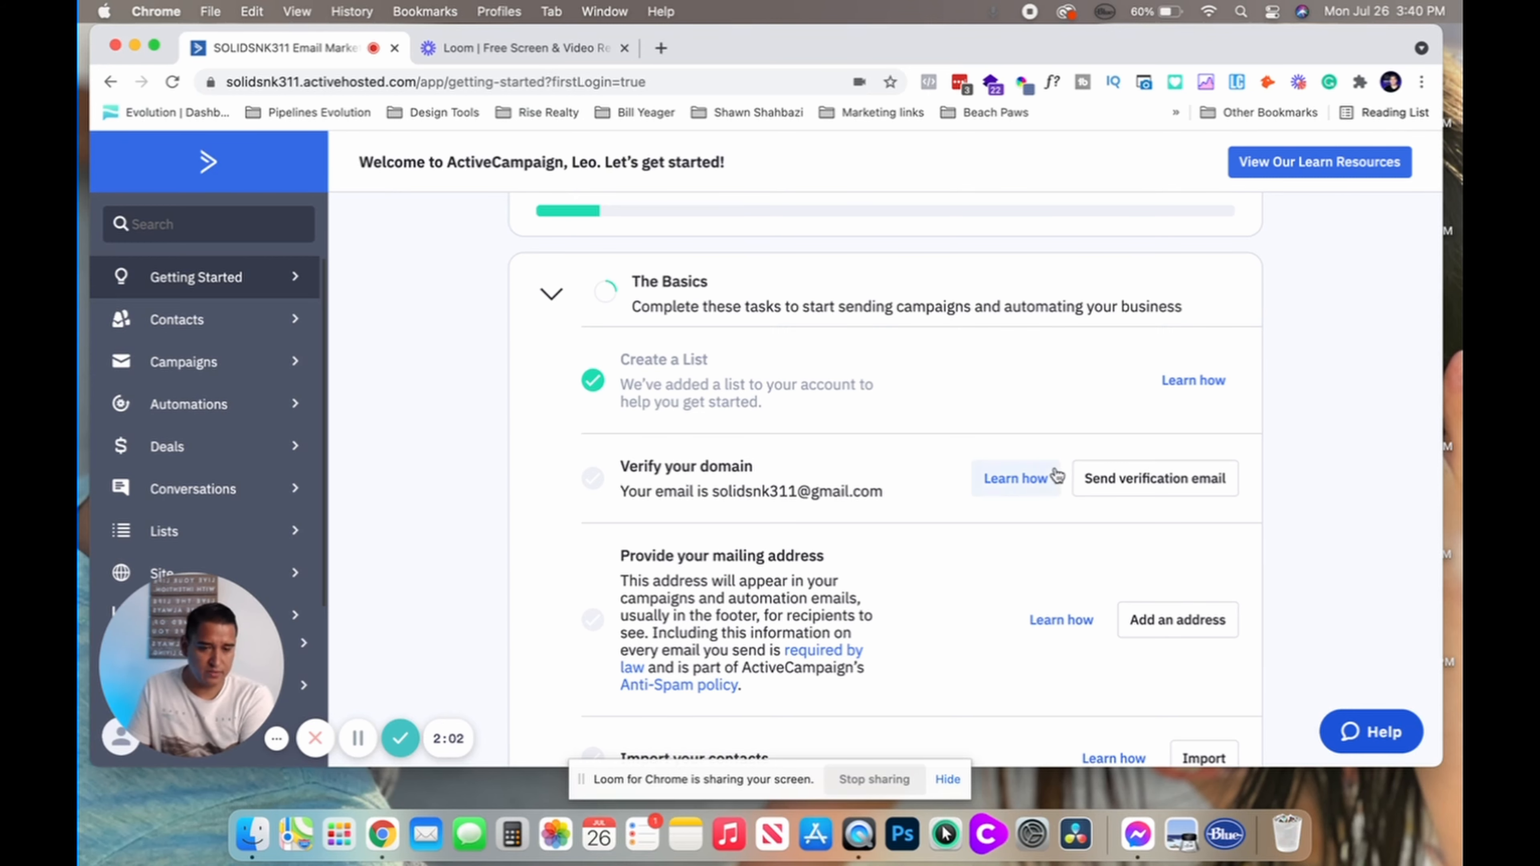
Send the domain verification email from the Getting Started checklist
left_click(1144, 479)
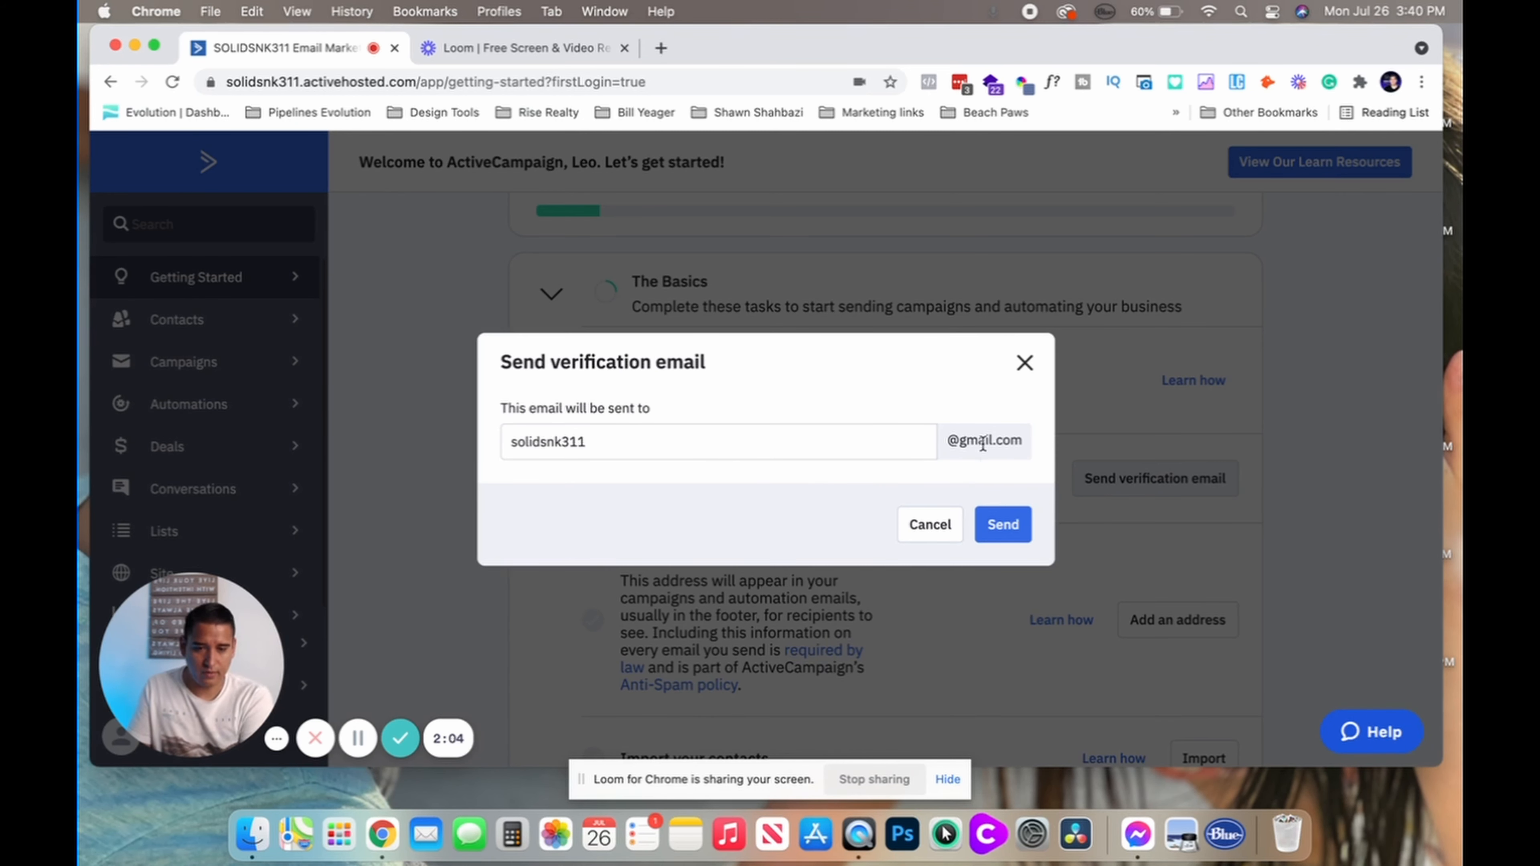
left_click(986, 538)
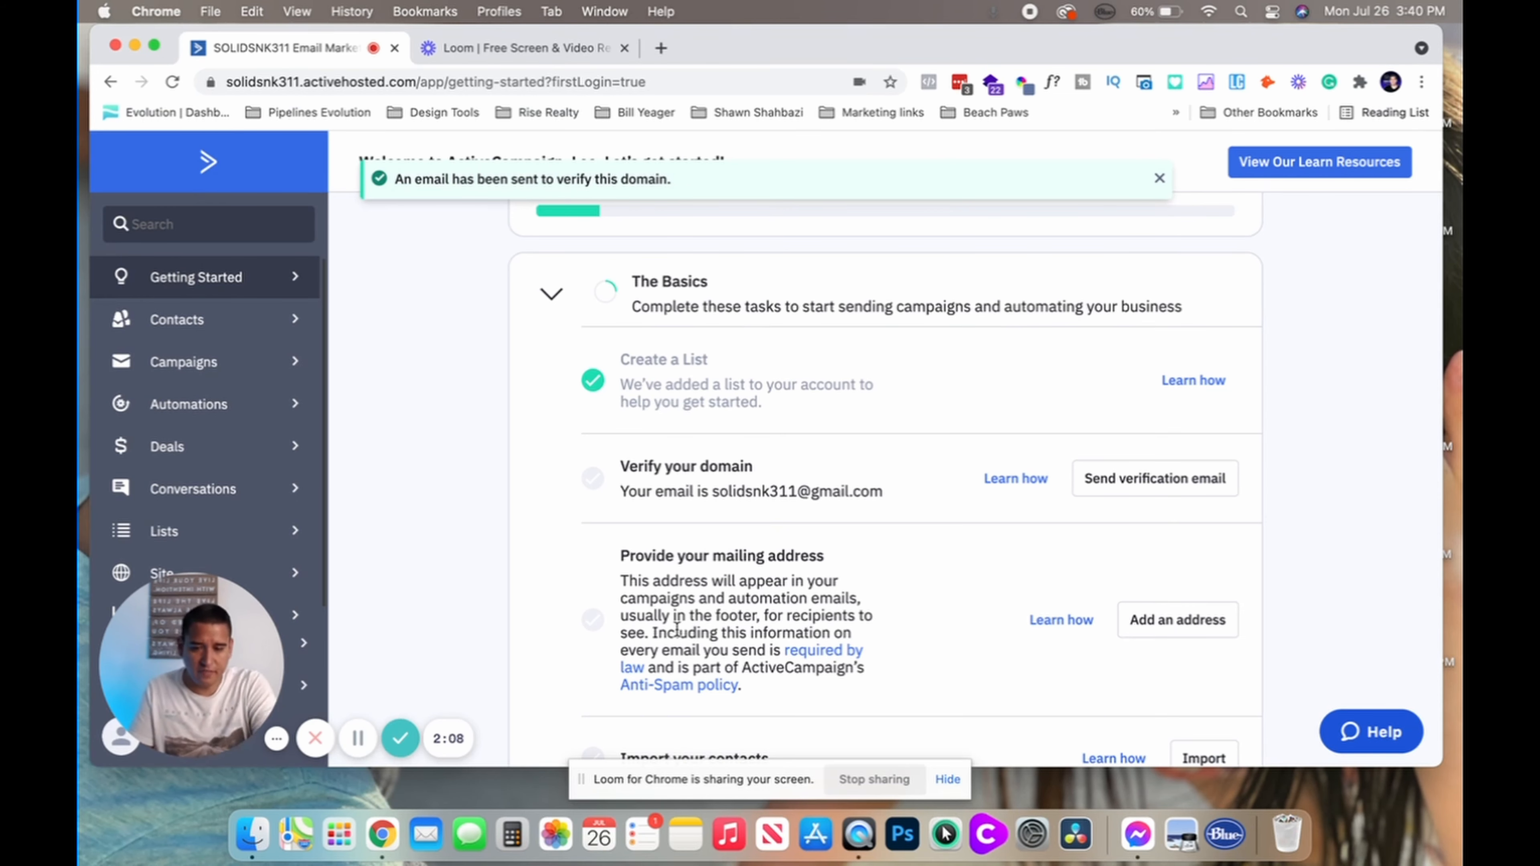
scroll(678, 628, "down", 3)
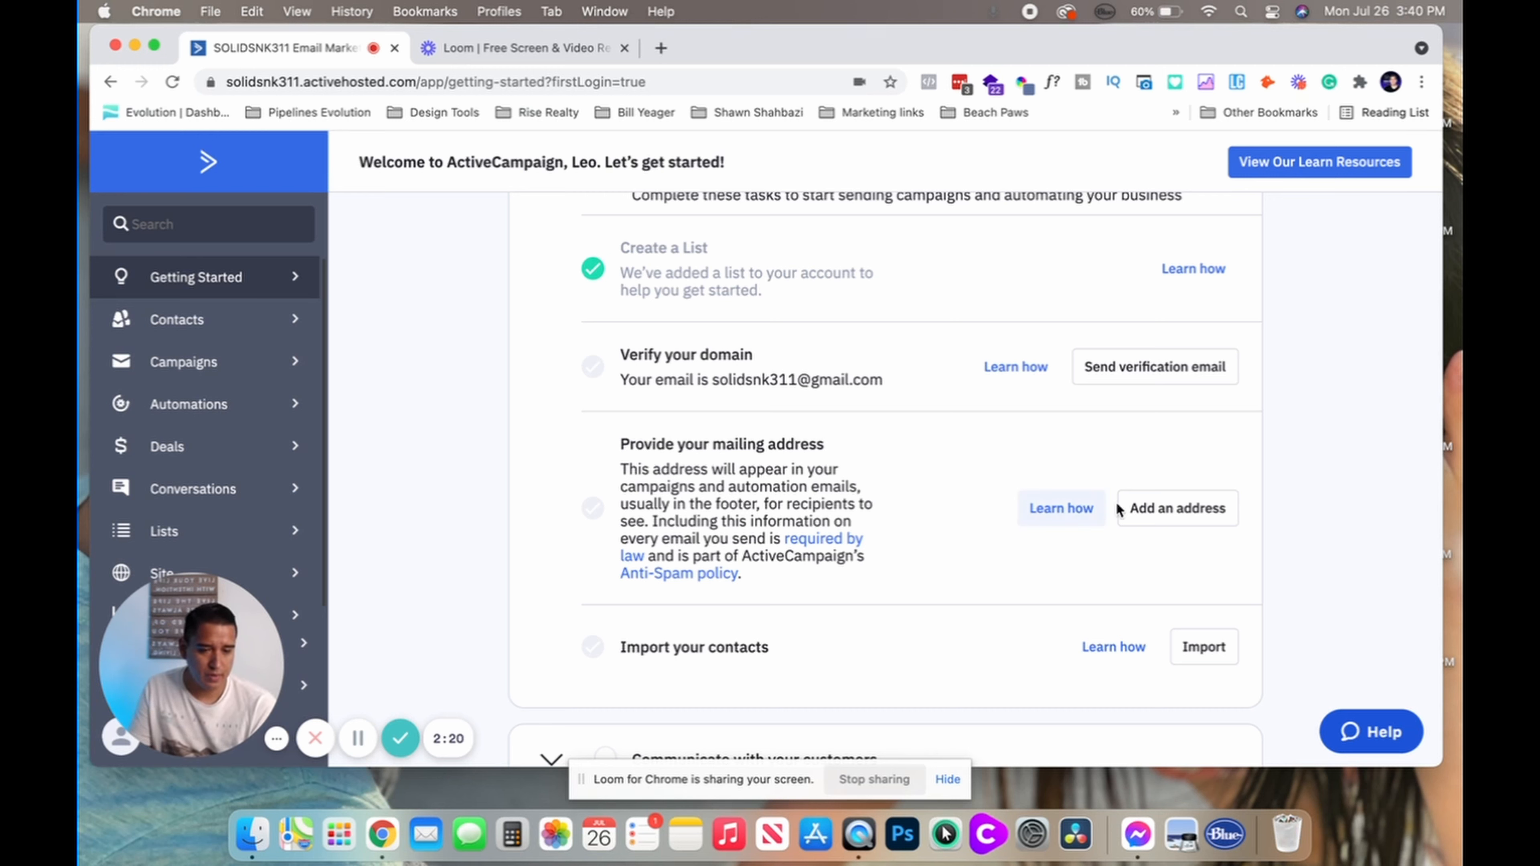
scroll(1073, 540, "down", 1)
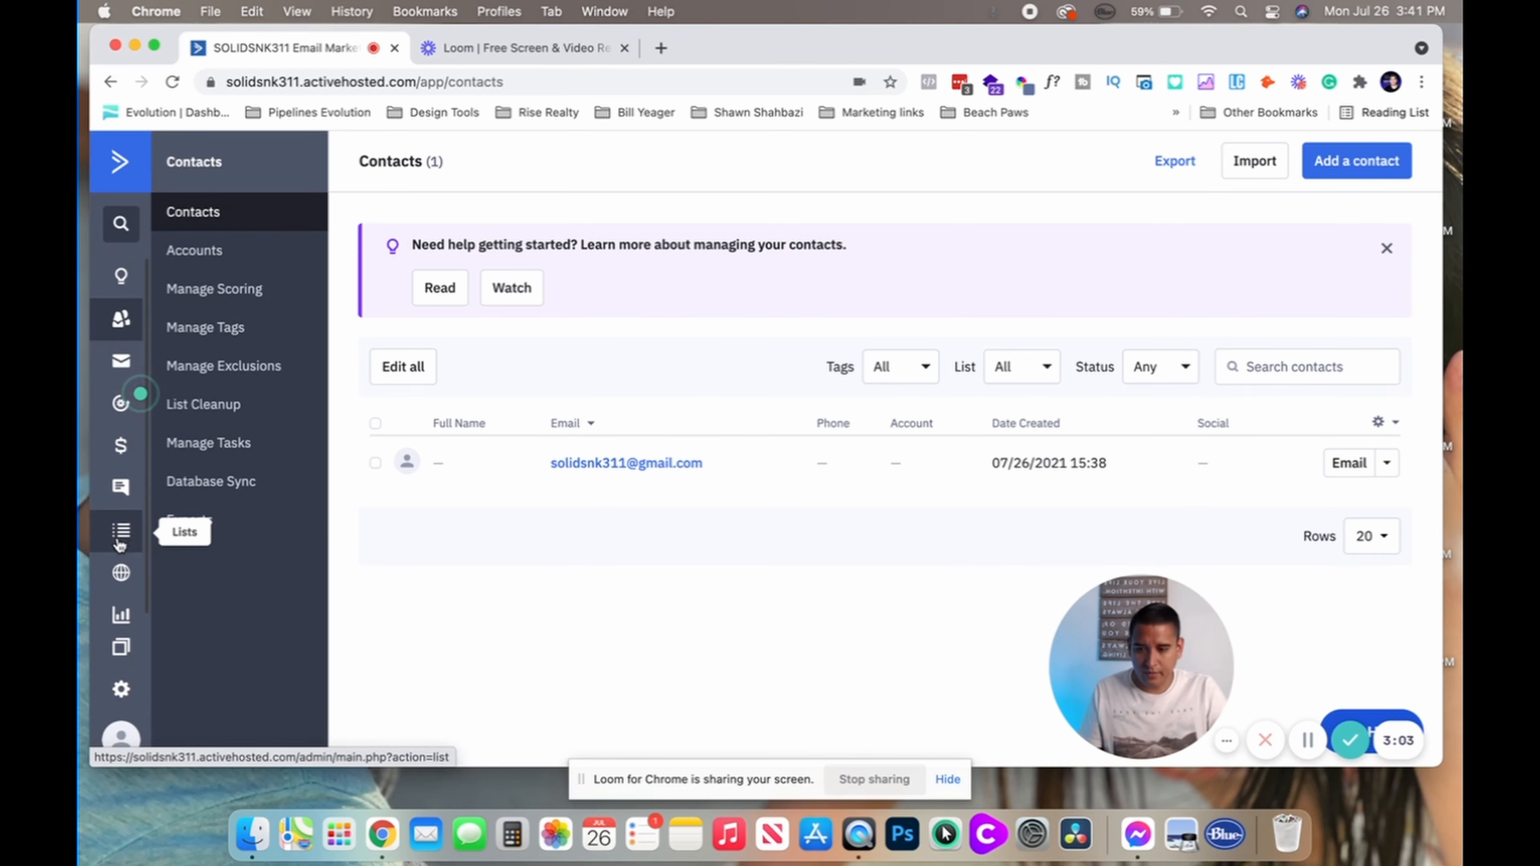
Open Billing & upgrade and compare monthly versus yearly plan prices, ending on monthly
left_click(123, 740)
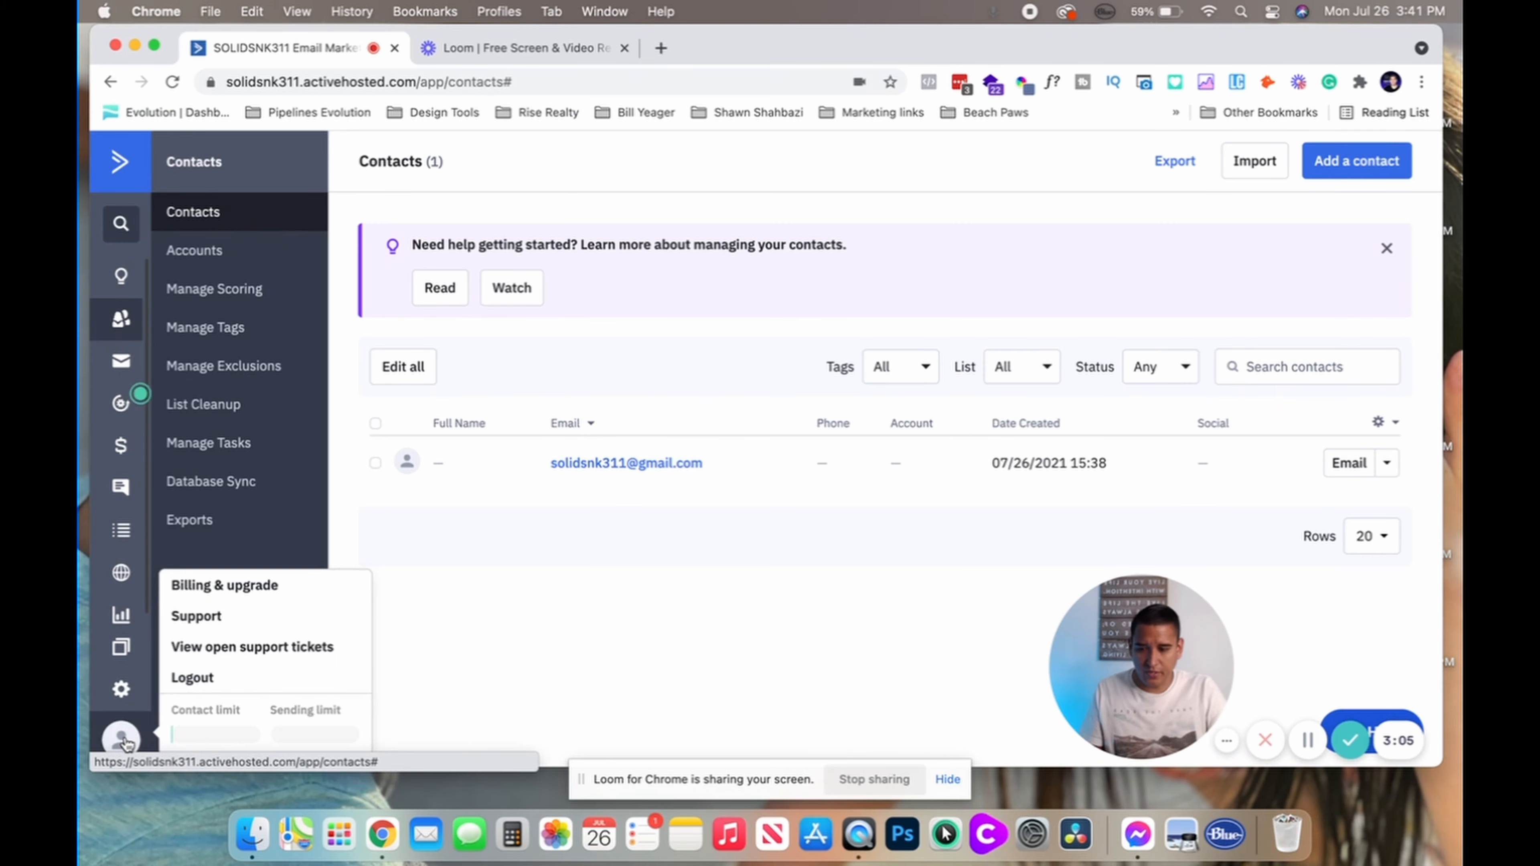
left_click(202, 586)
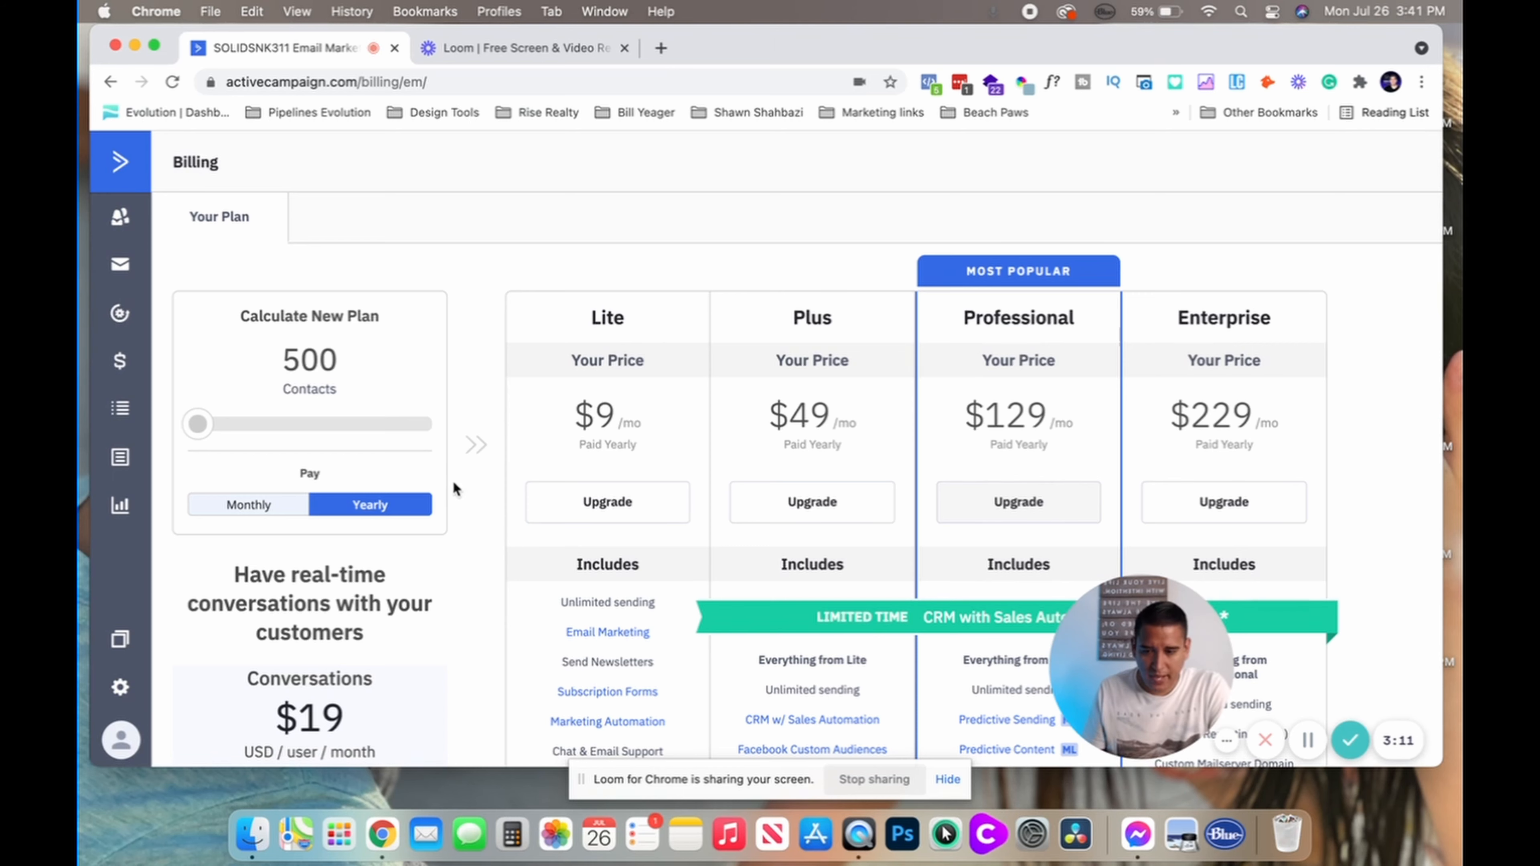
scroll(460, 566, "down", 2)
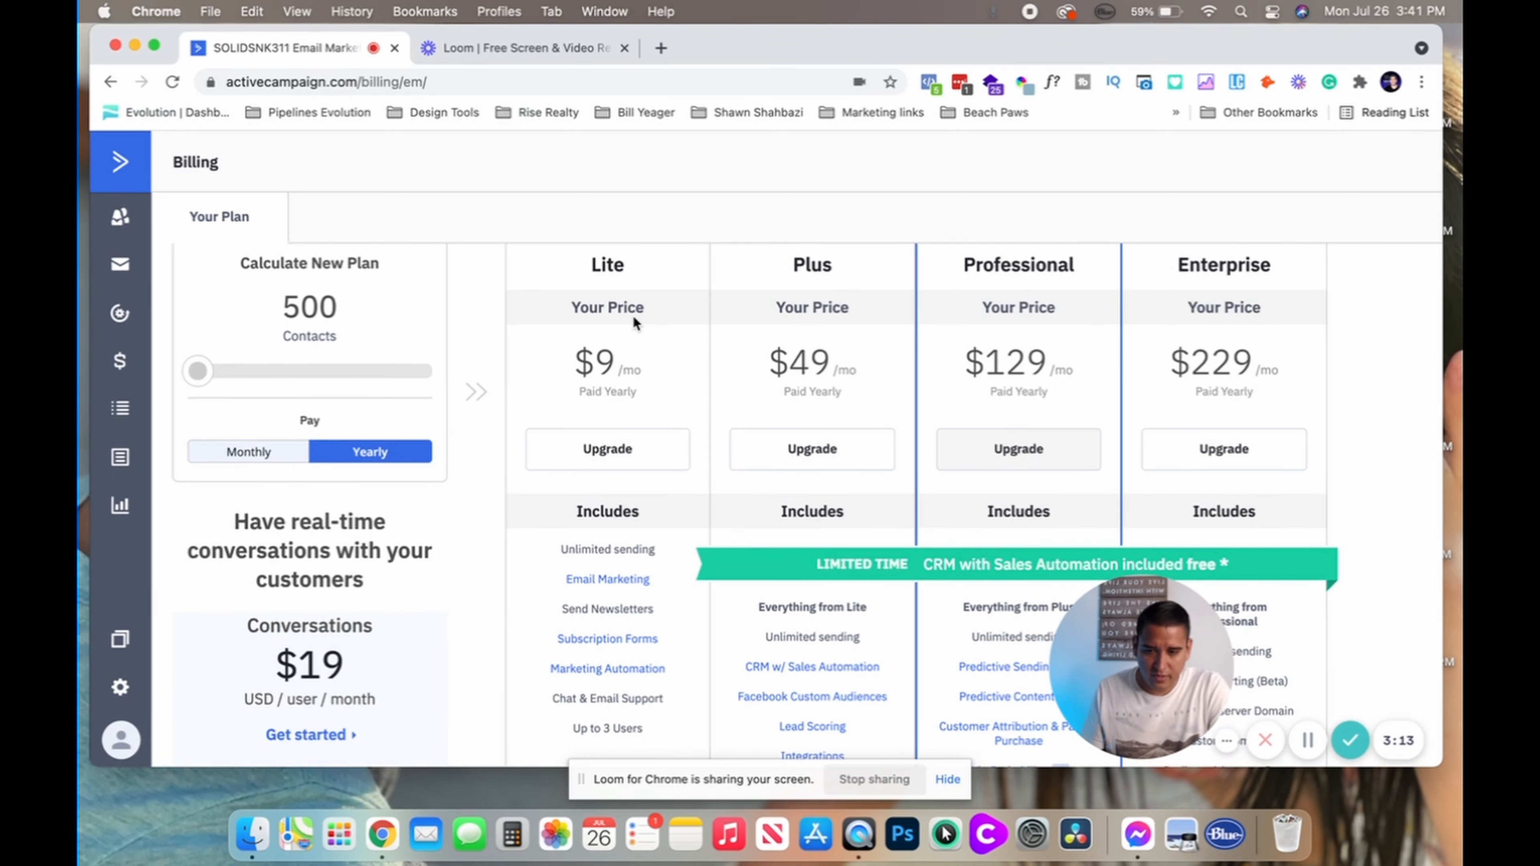
left_click(254, 452)
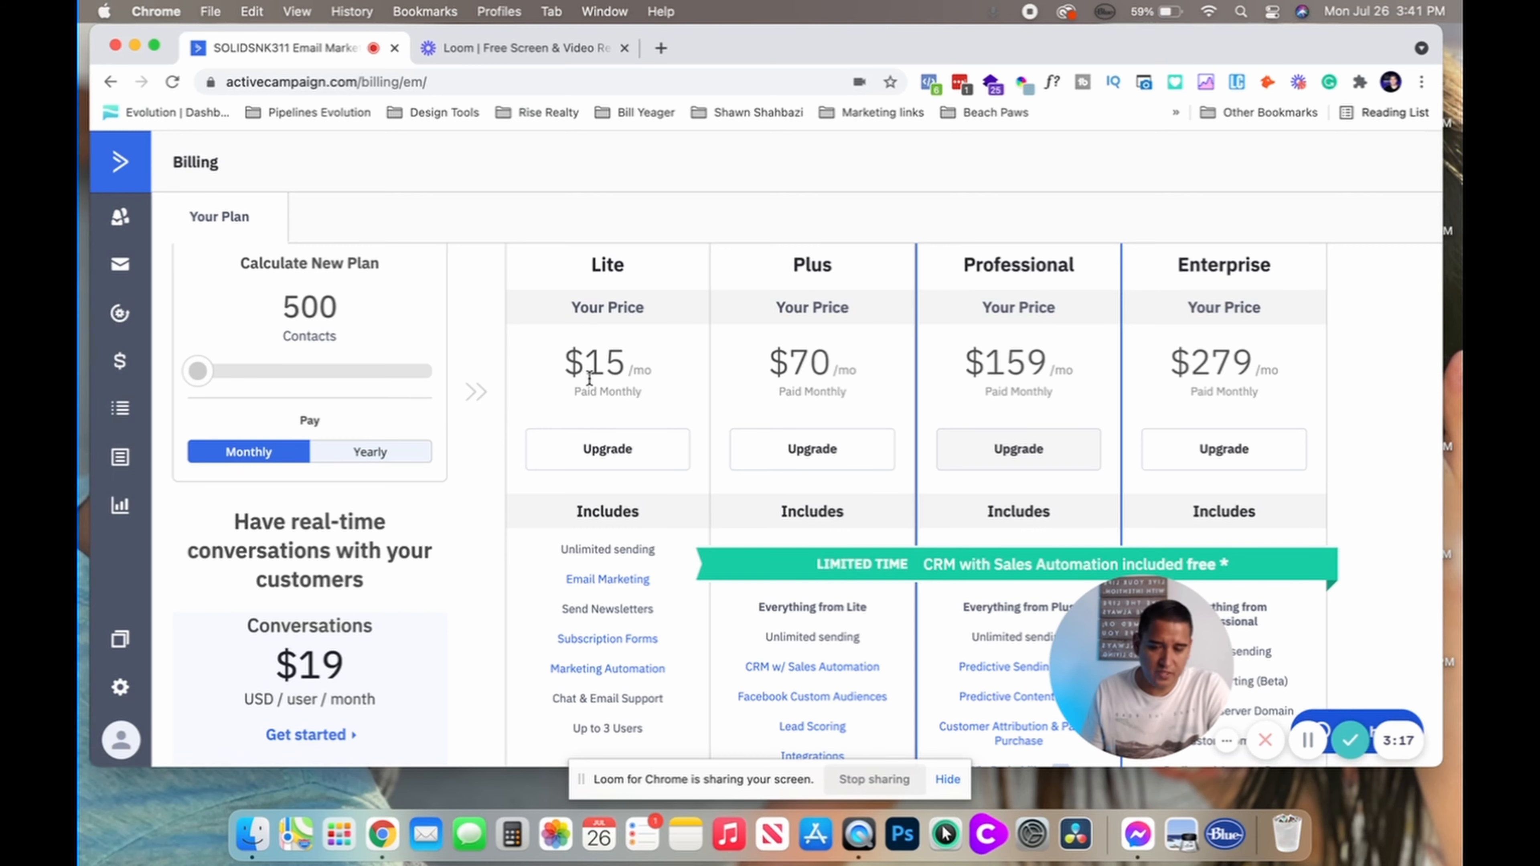
left_click(340, 452)
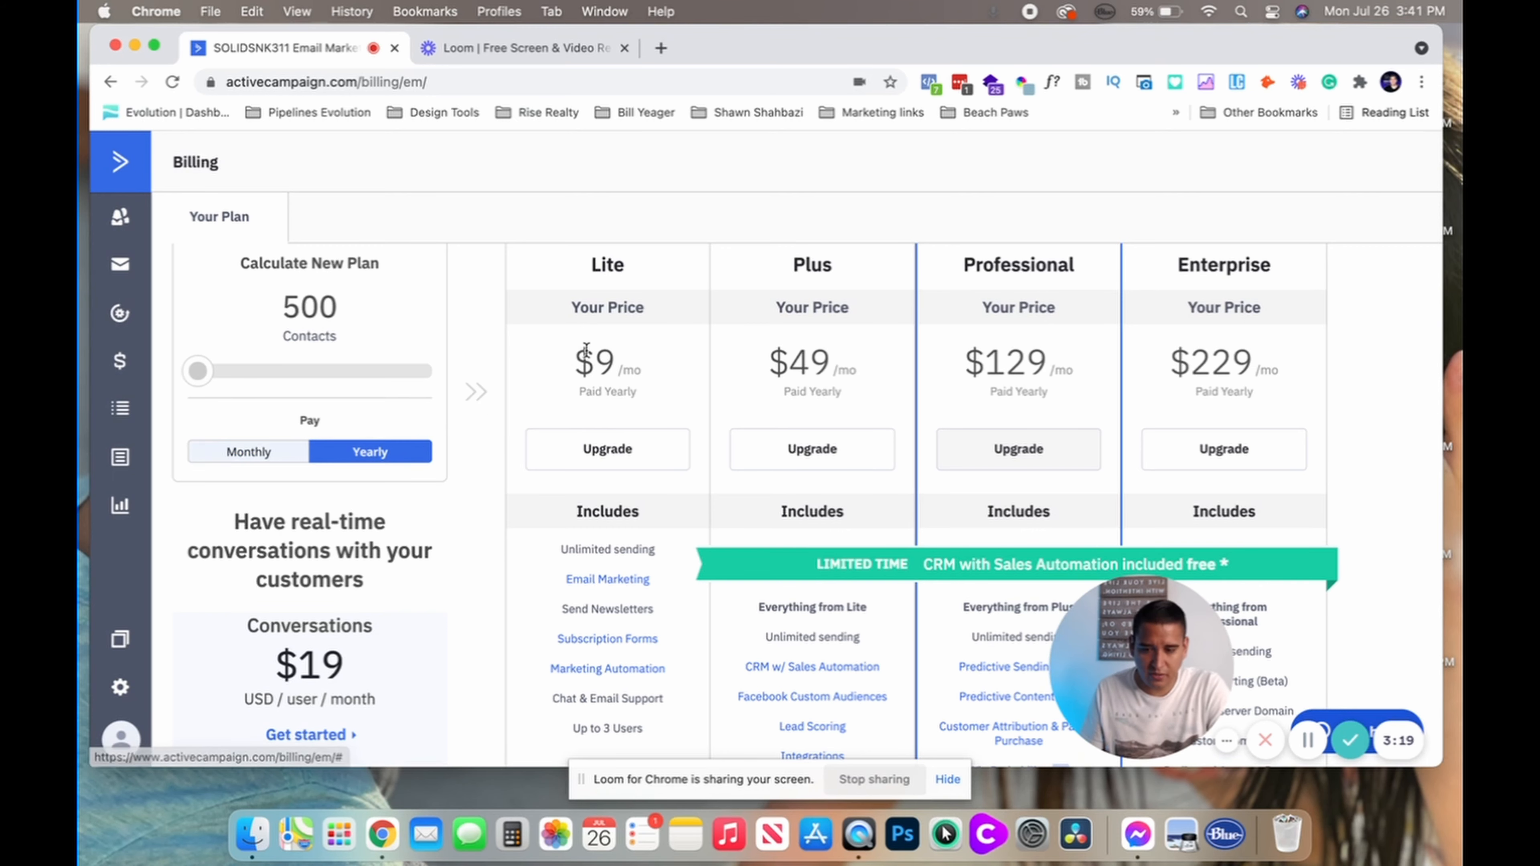
left_click(270, 454)
scroll(463, 626, "down", 1)
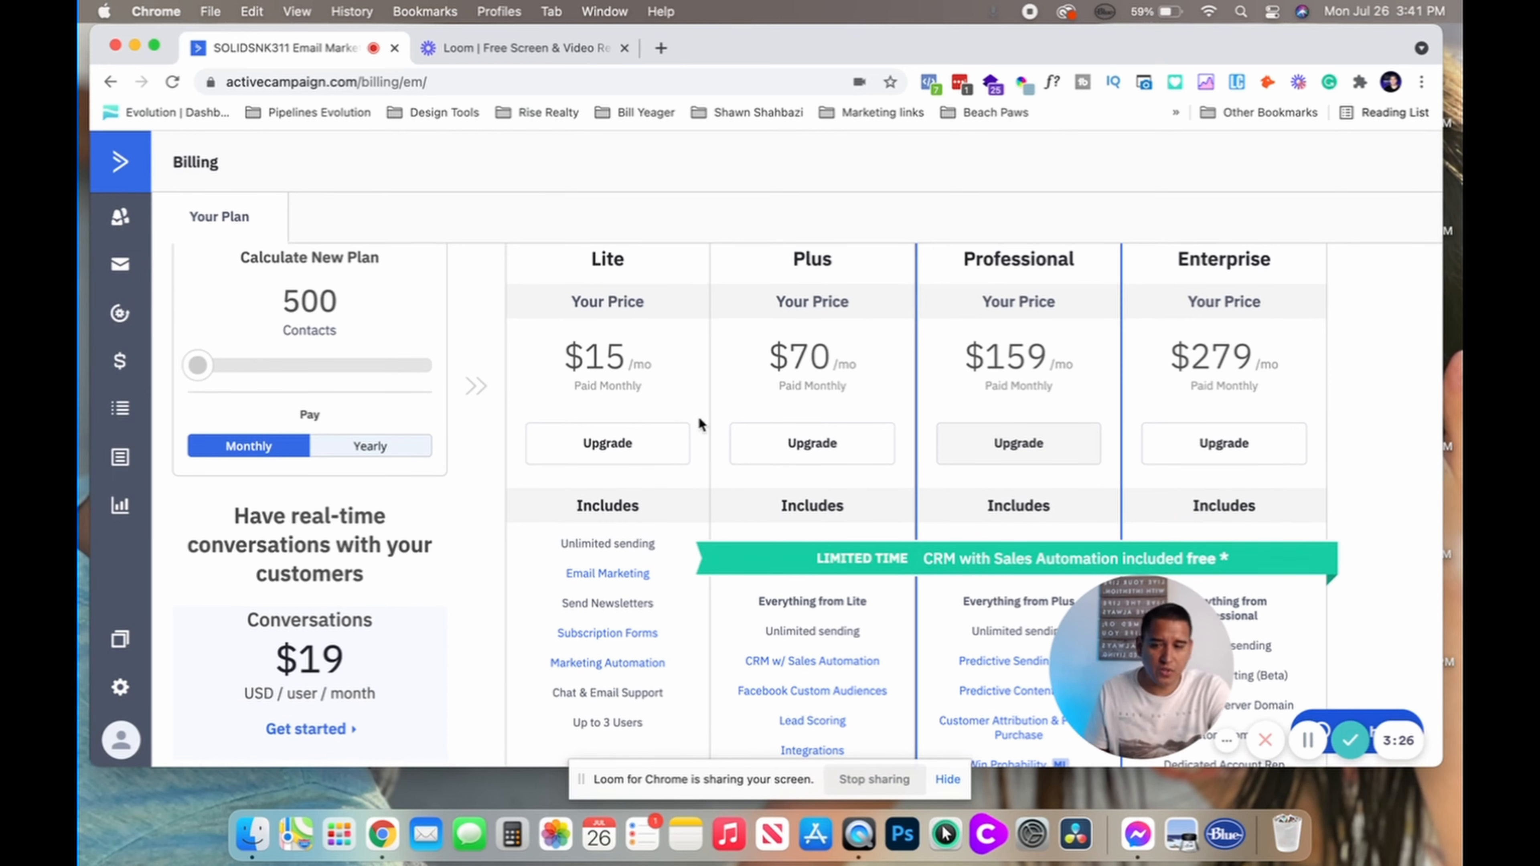
Set the Contacts slider to 500 contacts and review the resulting plan prices
mouse_move(200, 367)
left_mouse_down()
mouse_move(358, 368)
mouse_move(194, 367)
left_mouse_up()
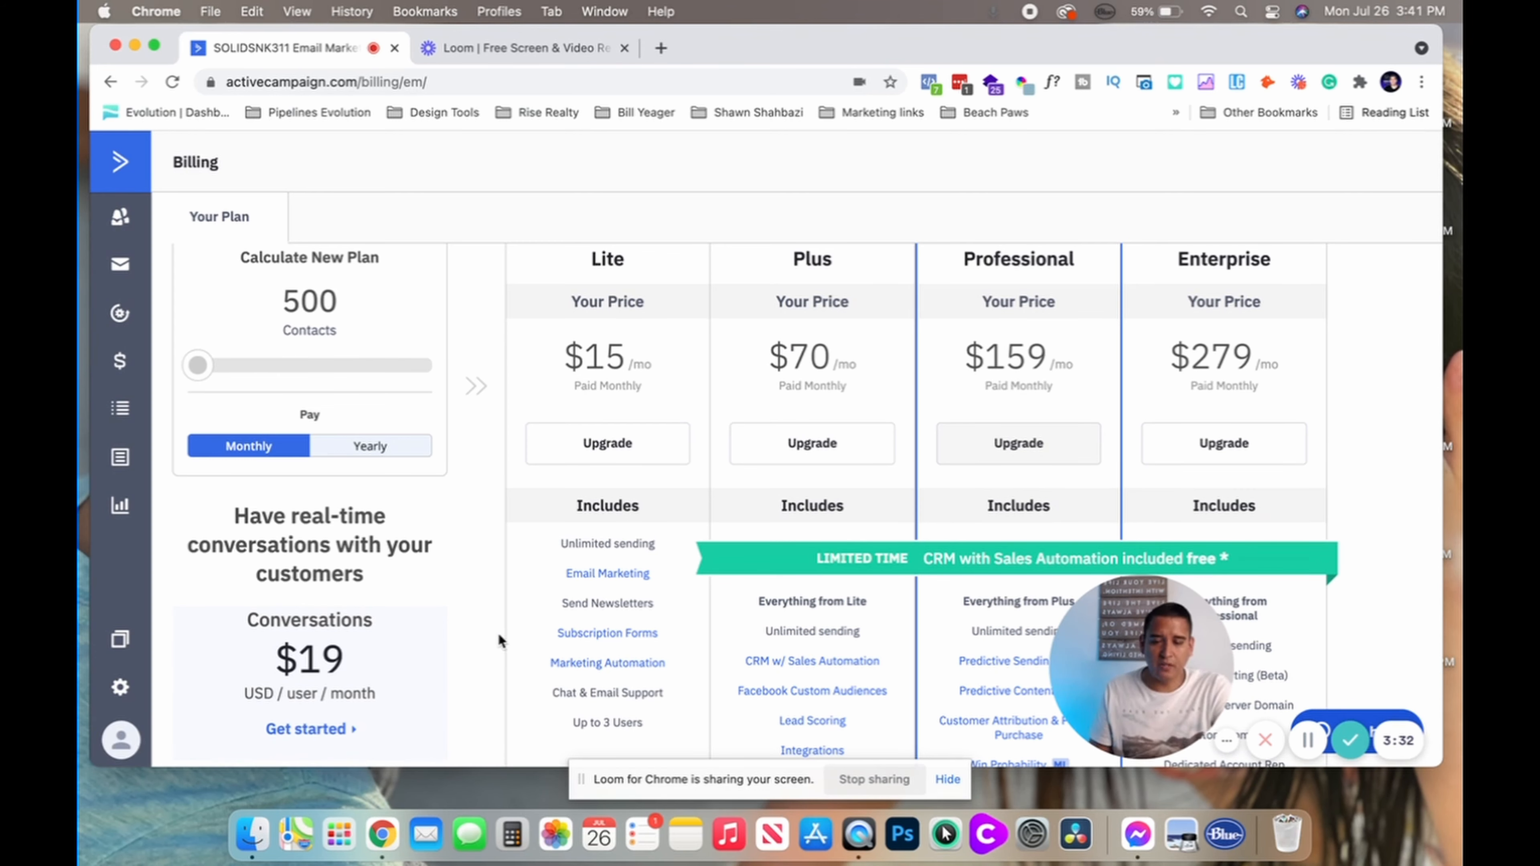
scroll(464, 647, "down", 3)
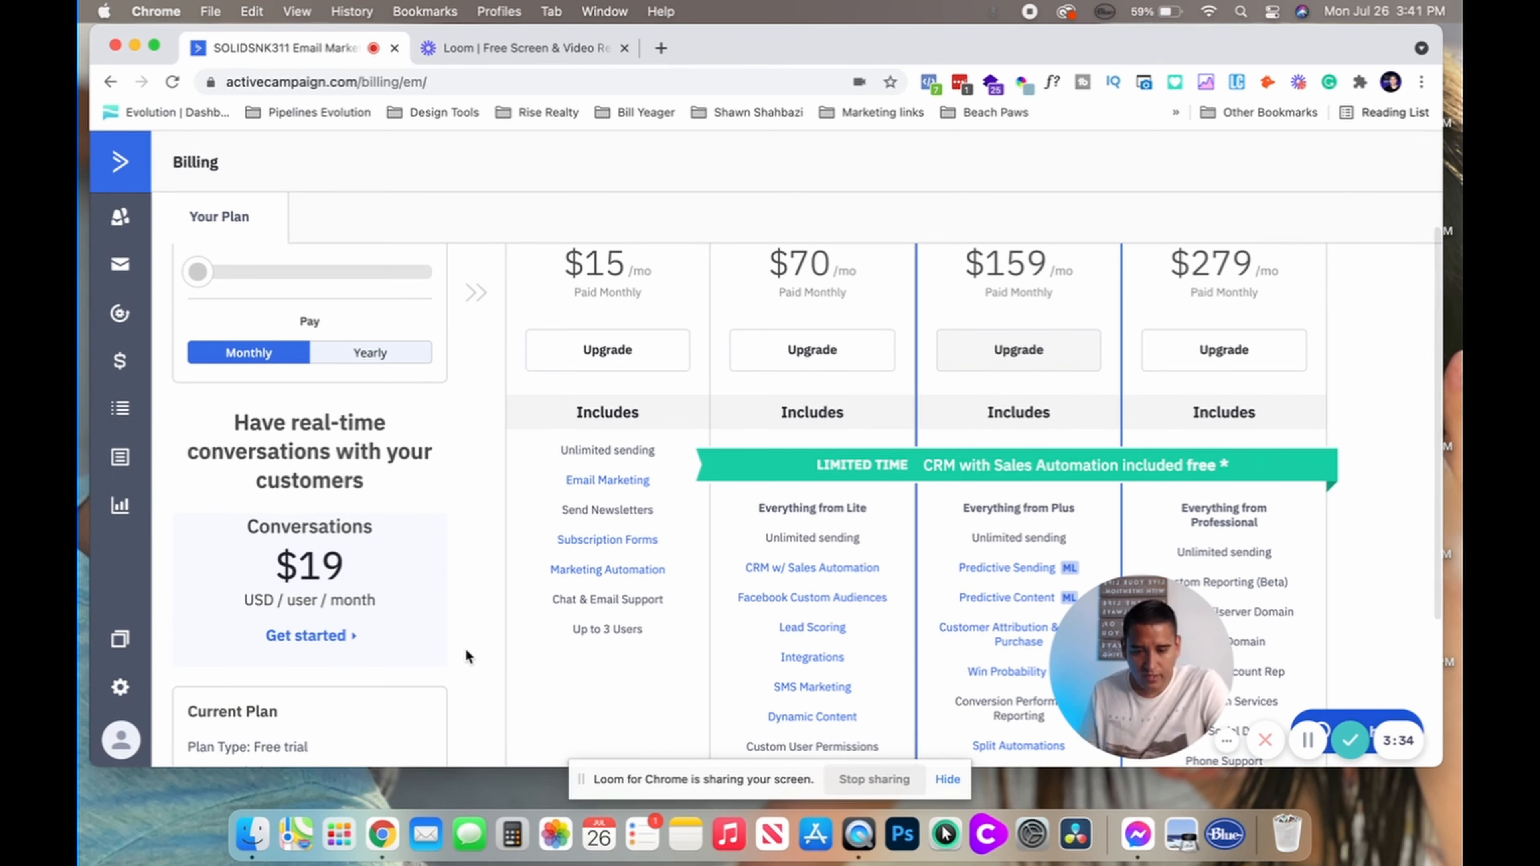
scroll(464, 648, "down", 6)
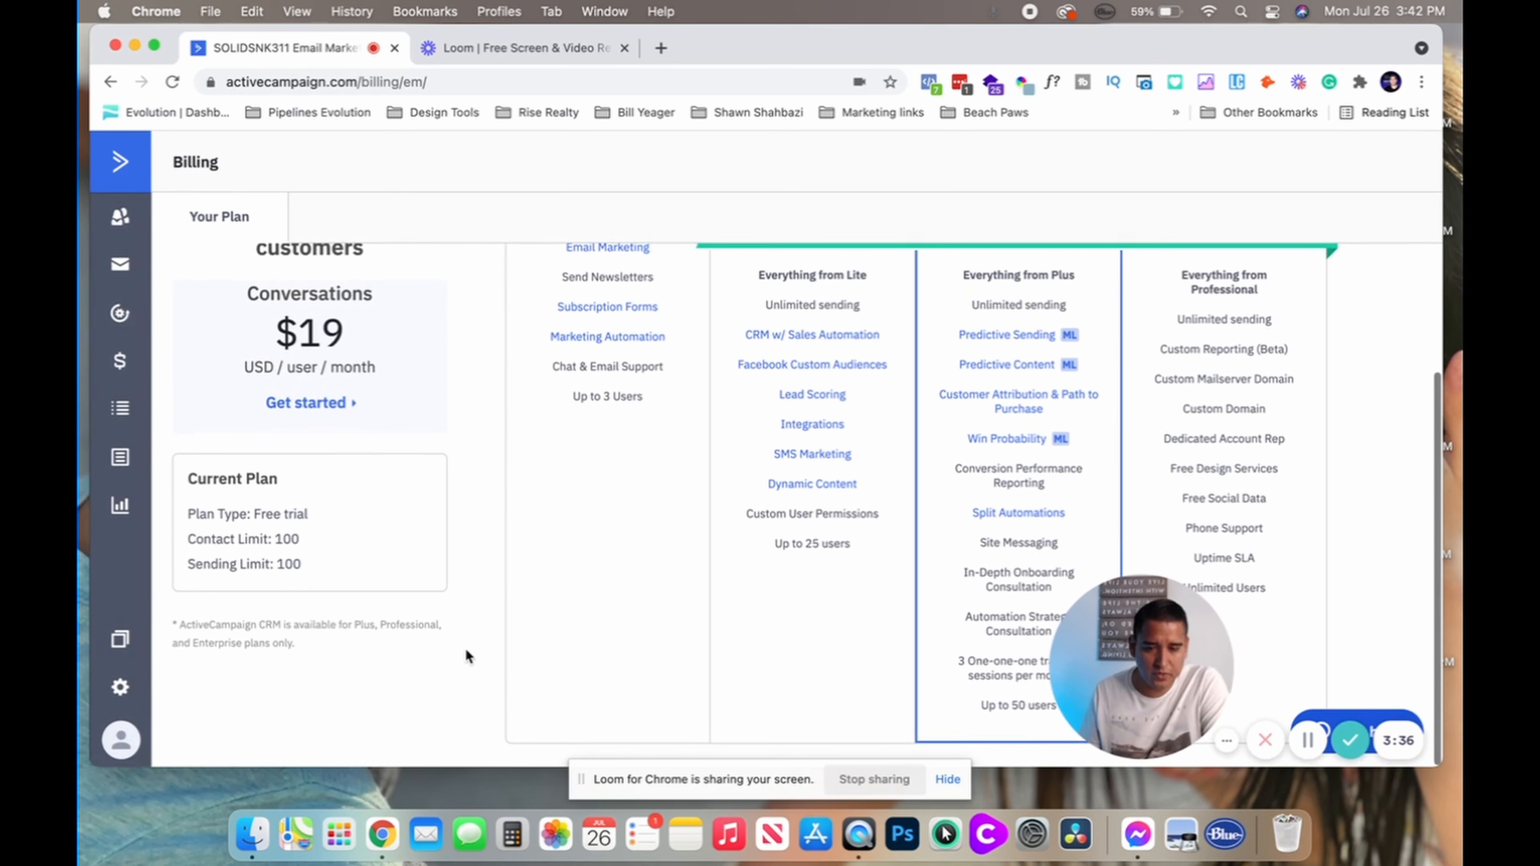
scroll(465, 648, "up", 2)
scroll(464, 648, "down", 2)
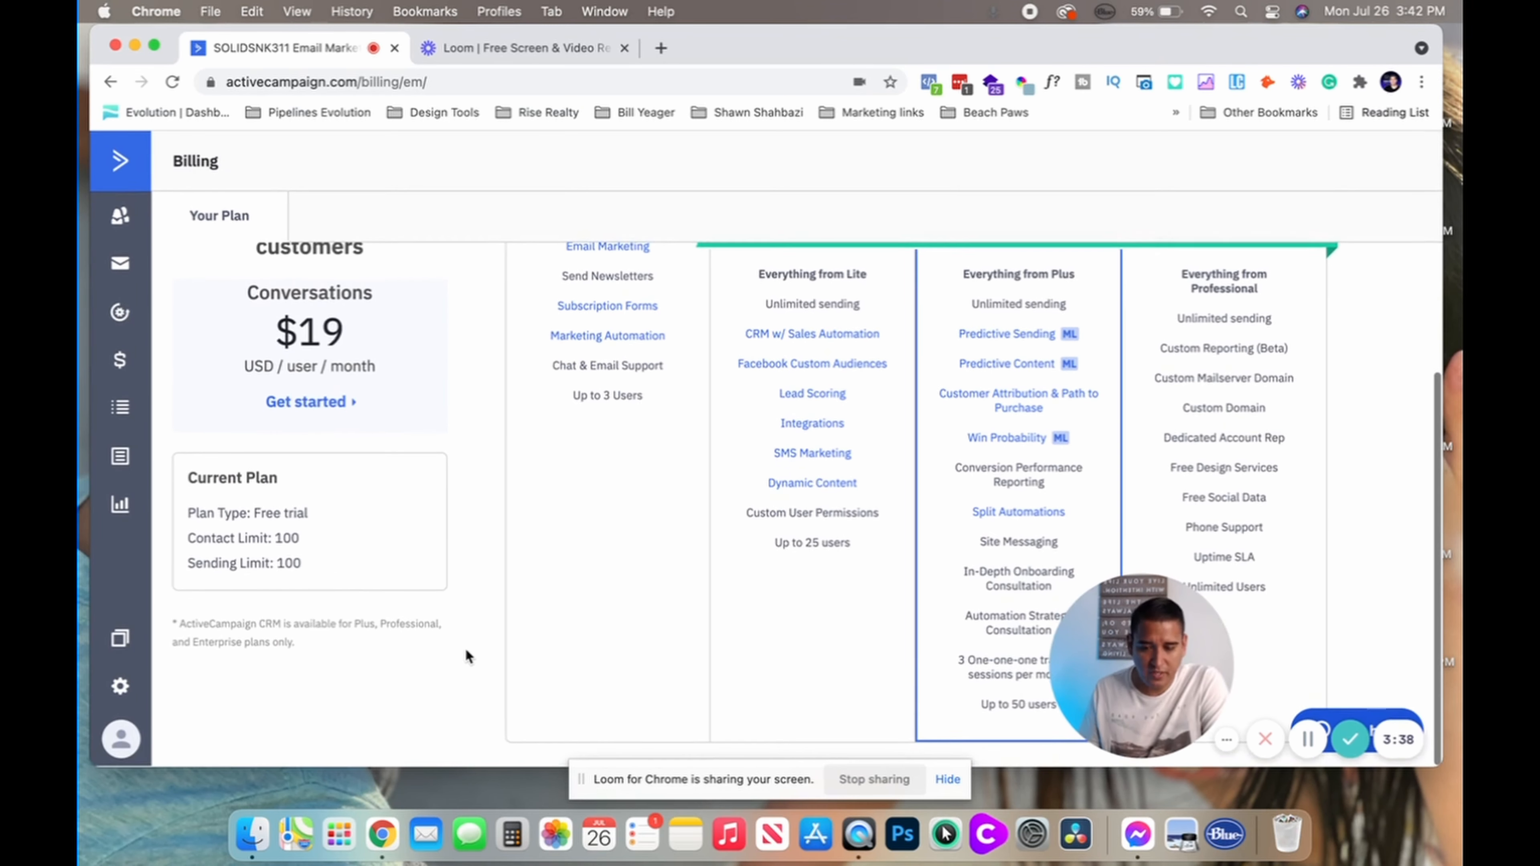
scroll(466, 652, "up", 3)
scroll(466, 653, "down", 3)
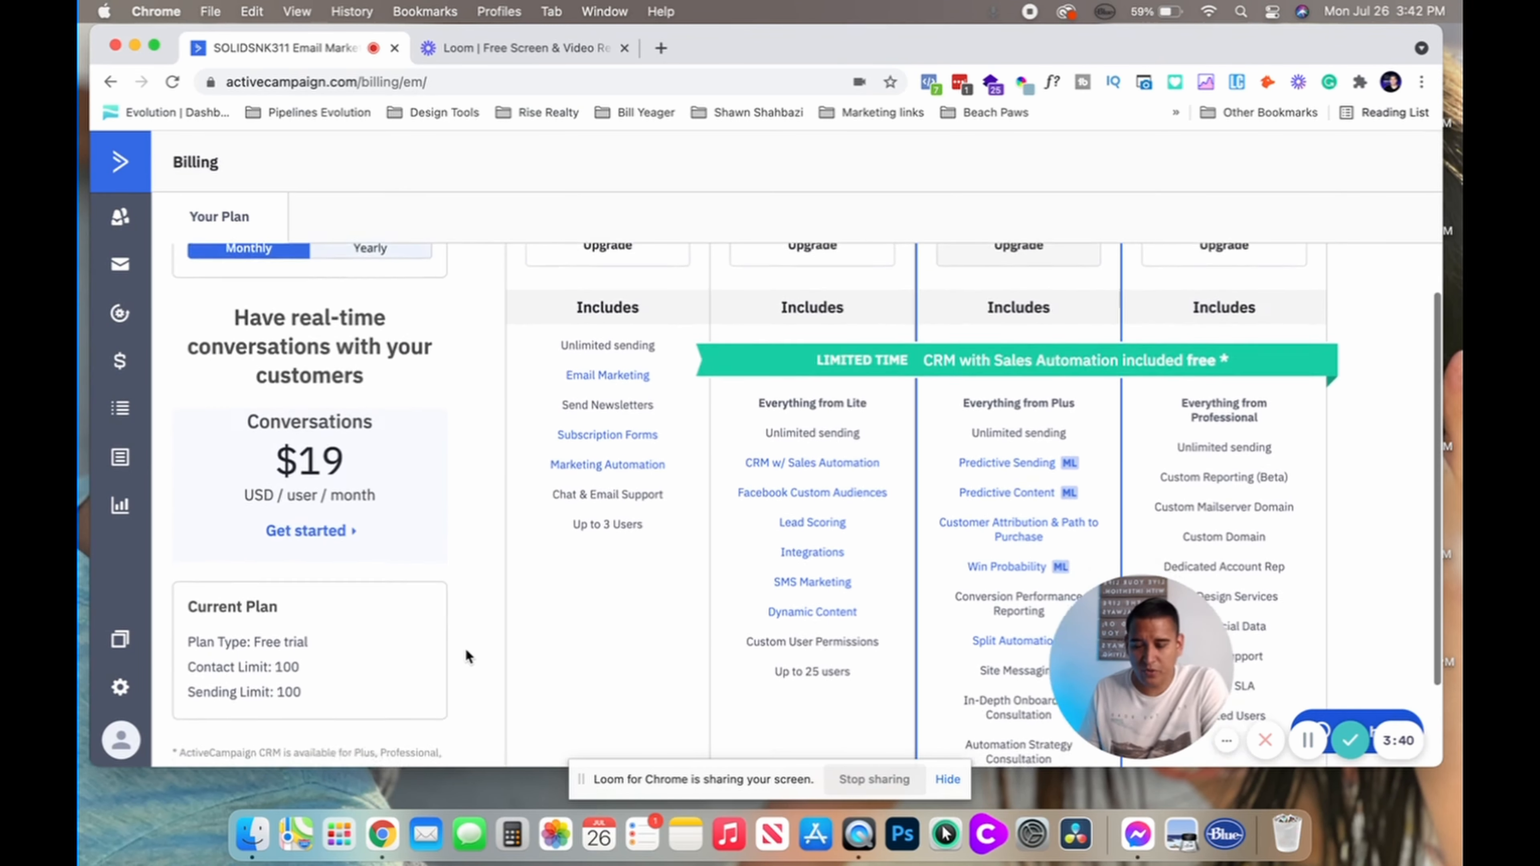
scroll(464, 648, "up", 3)
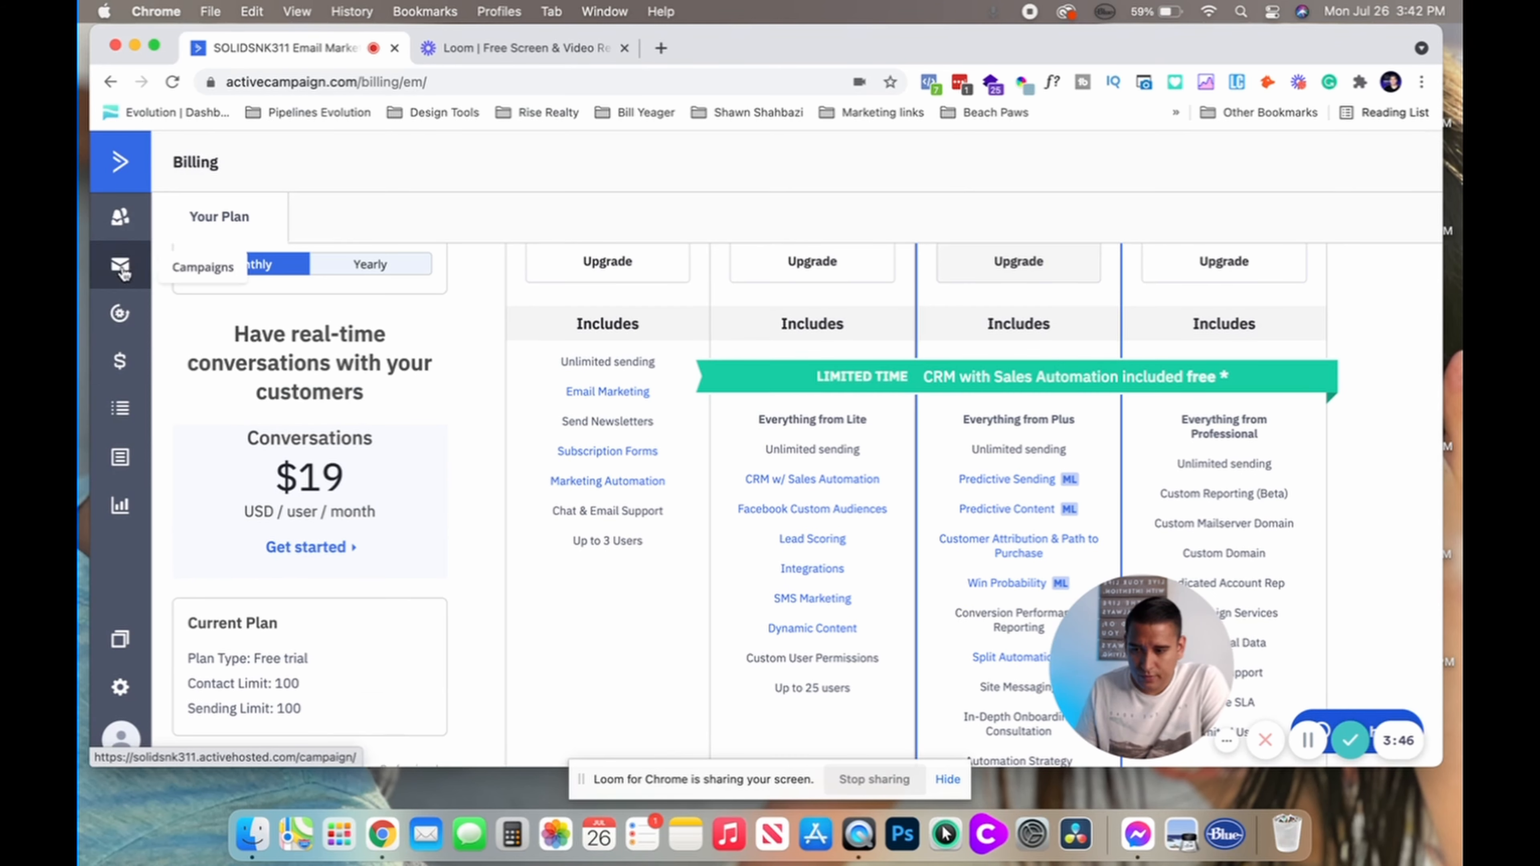
Add the recommended Prospects list and open its still-empty contacts view
left_click(122, 416)
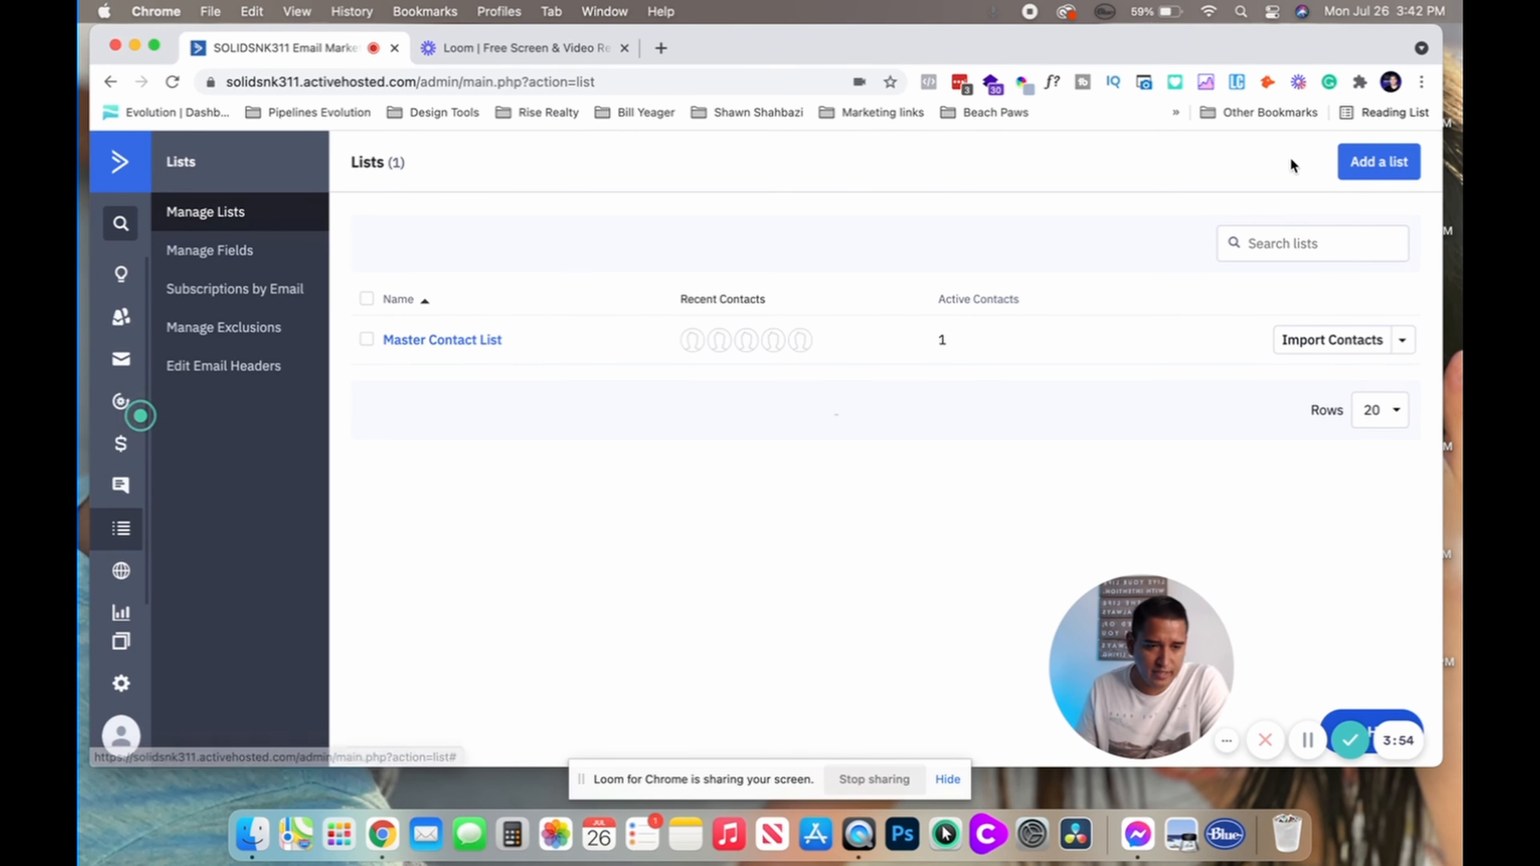
left_click(1346, 170)
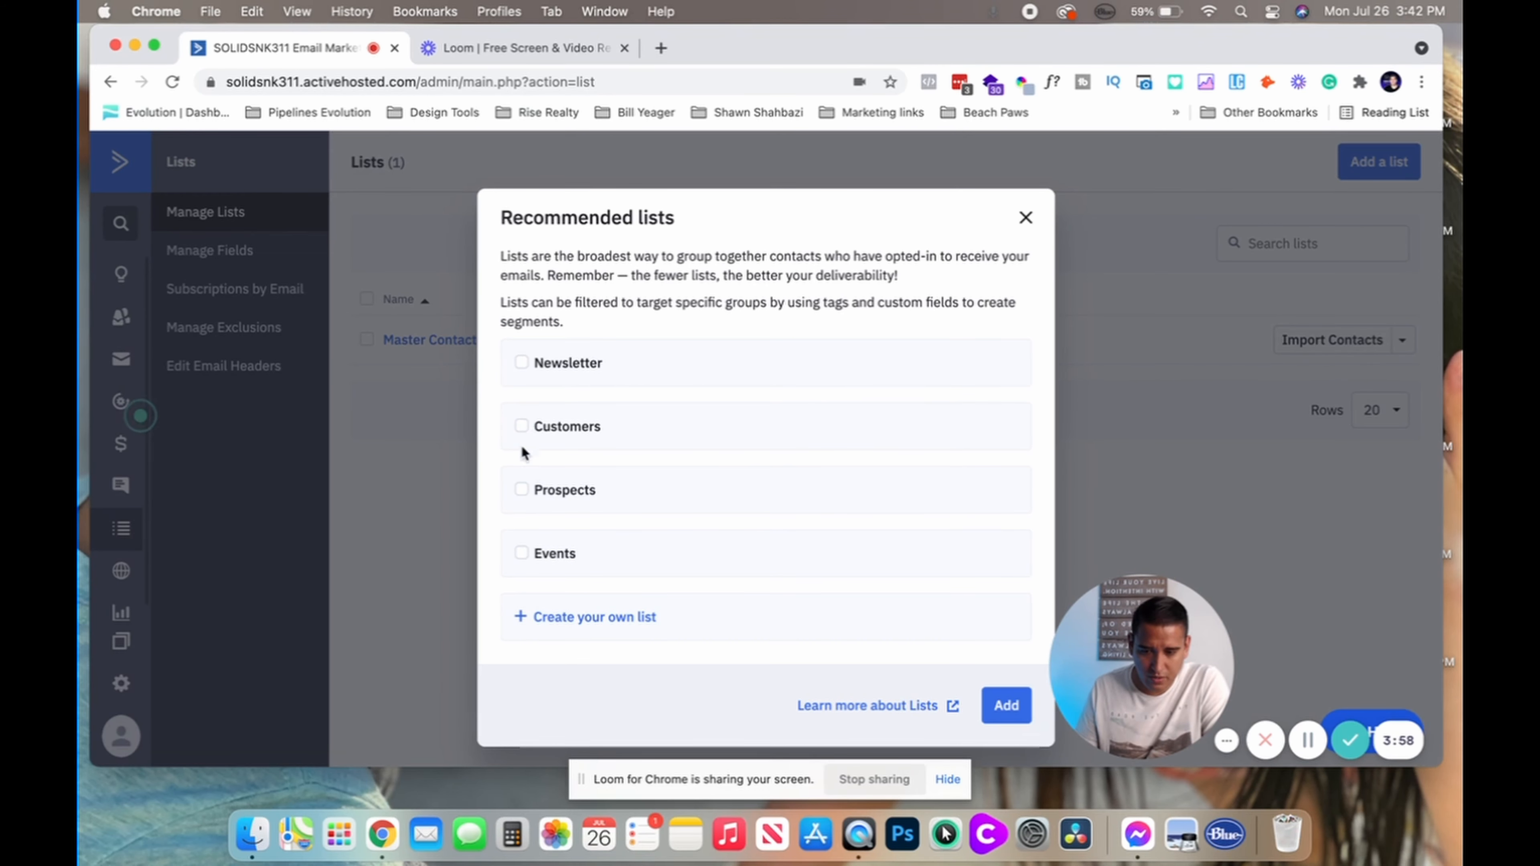
left_click(522, 492)
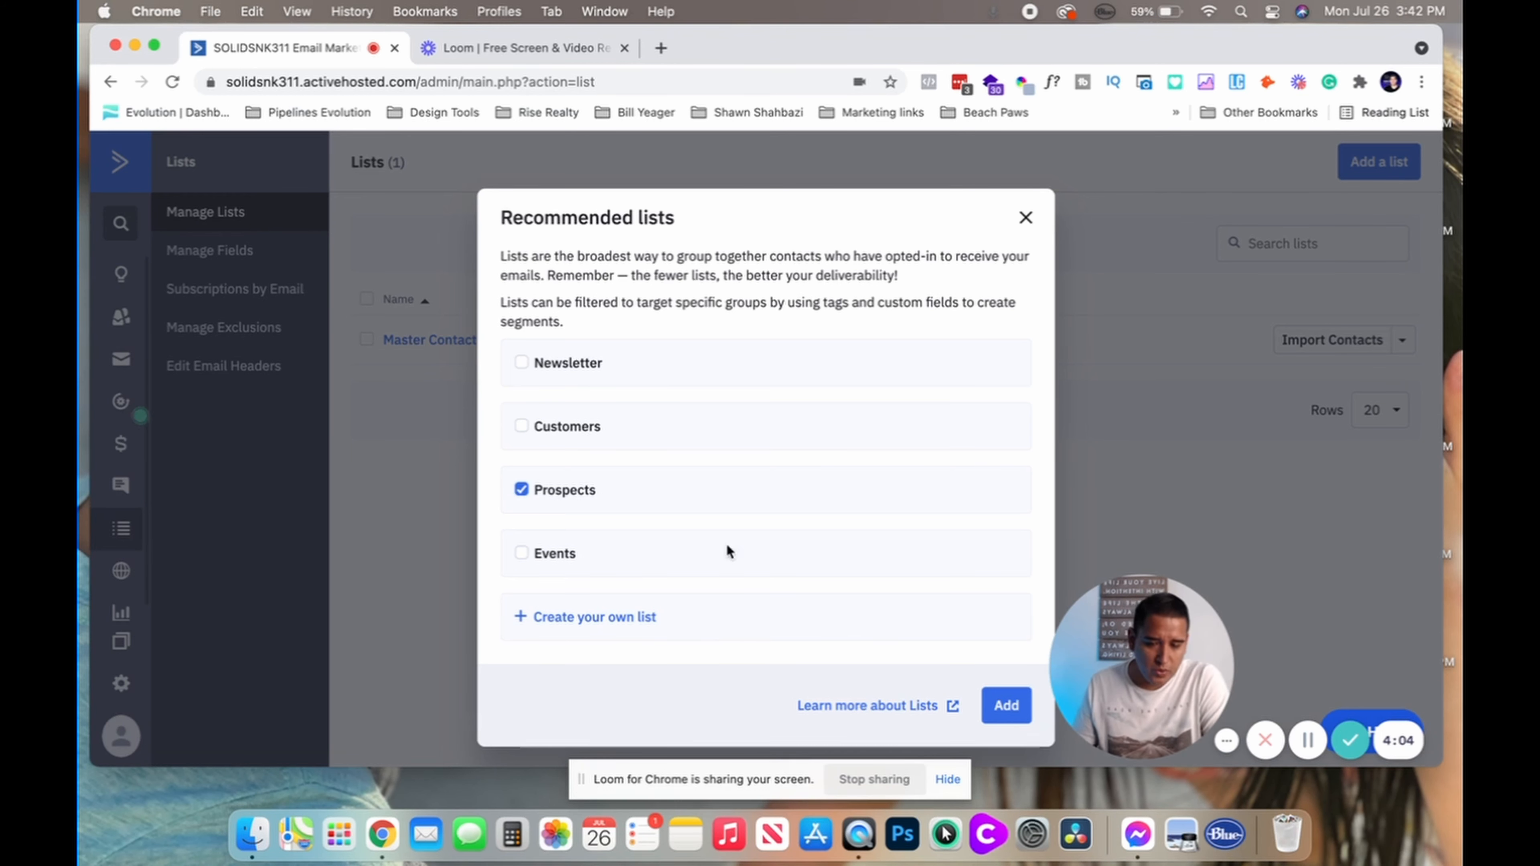
left_click(988, 713)
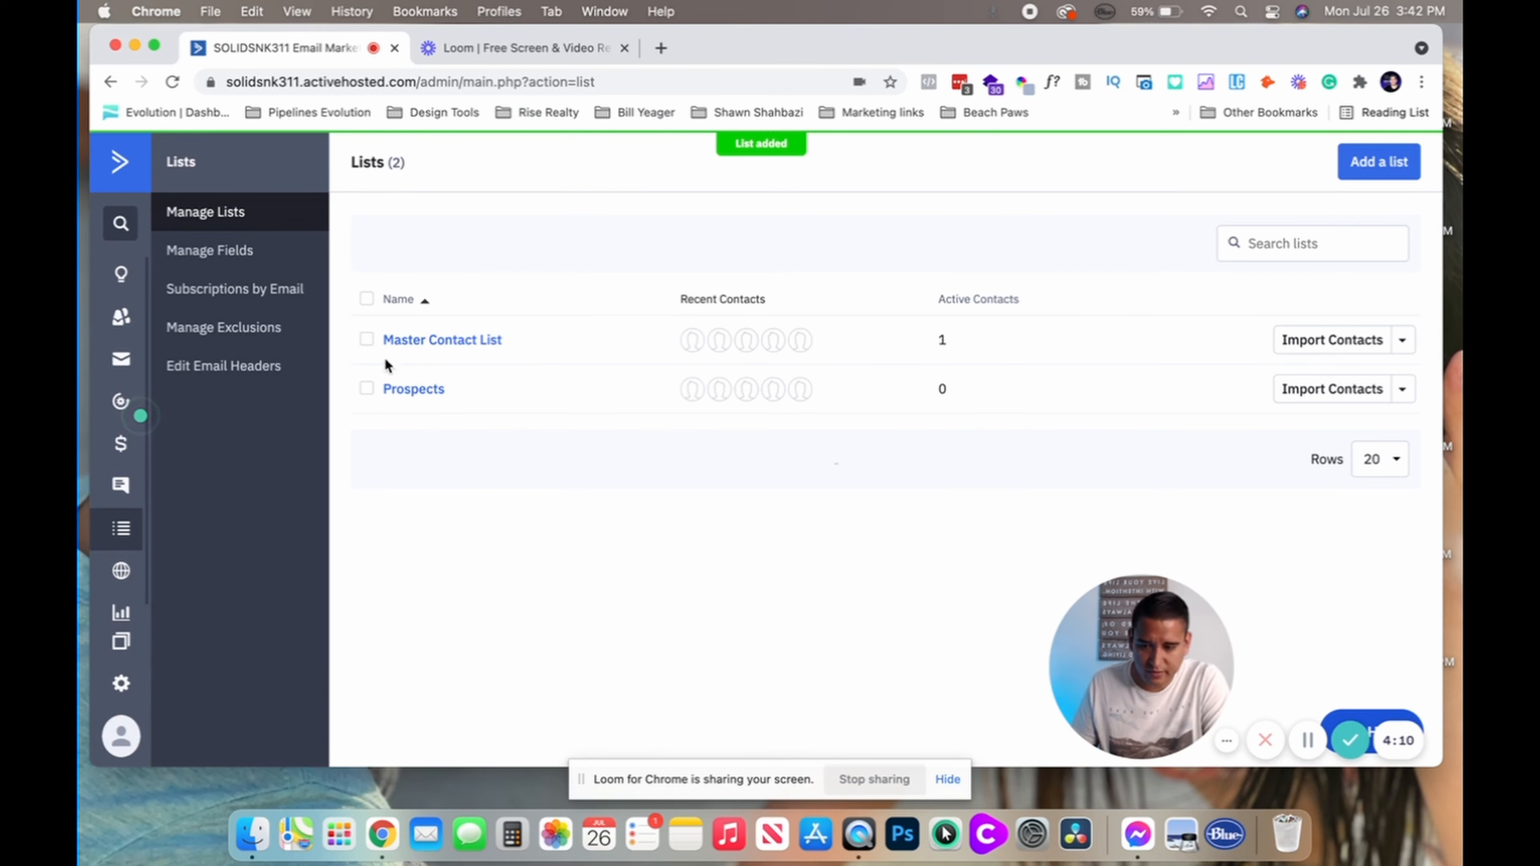
left_click(410, 391)
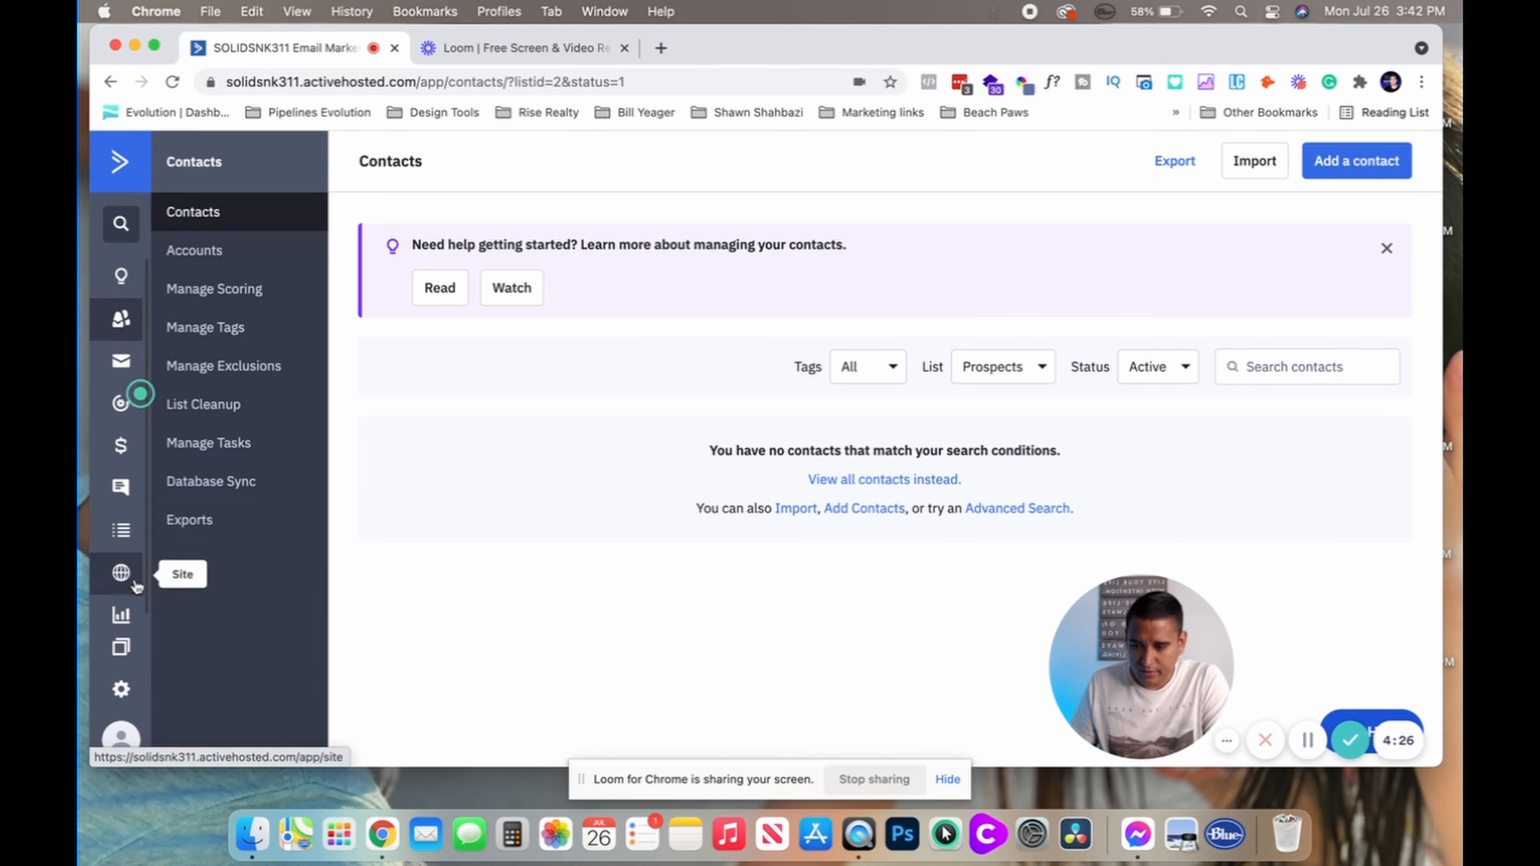
Go from Lists to Contacts, open Manage Tags, and focus the Add tags box
left_click(122, 546)
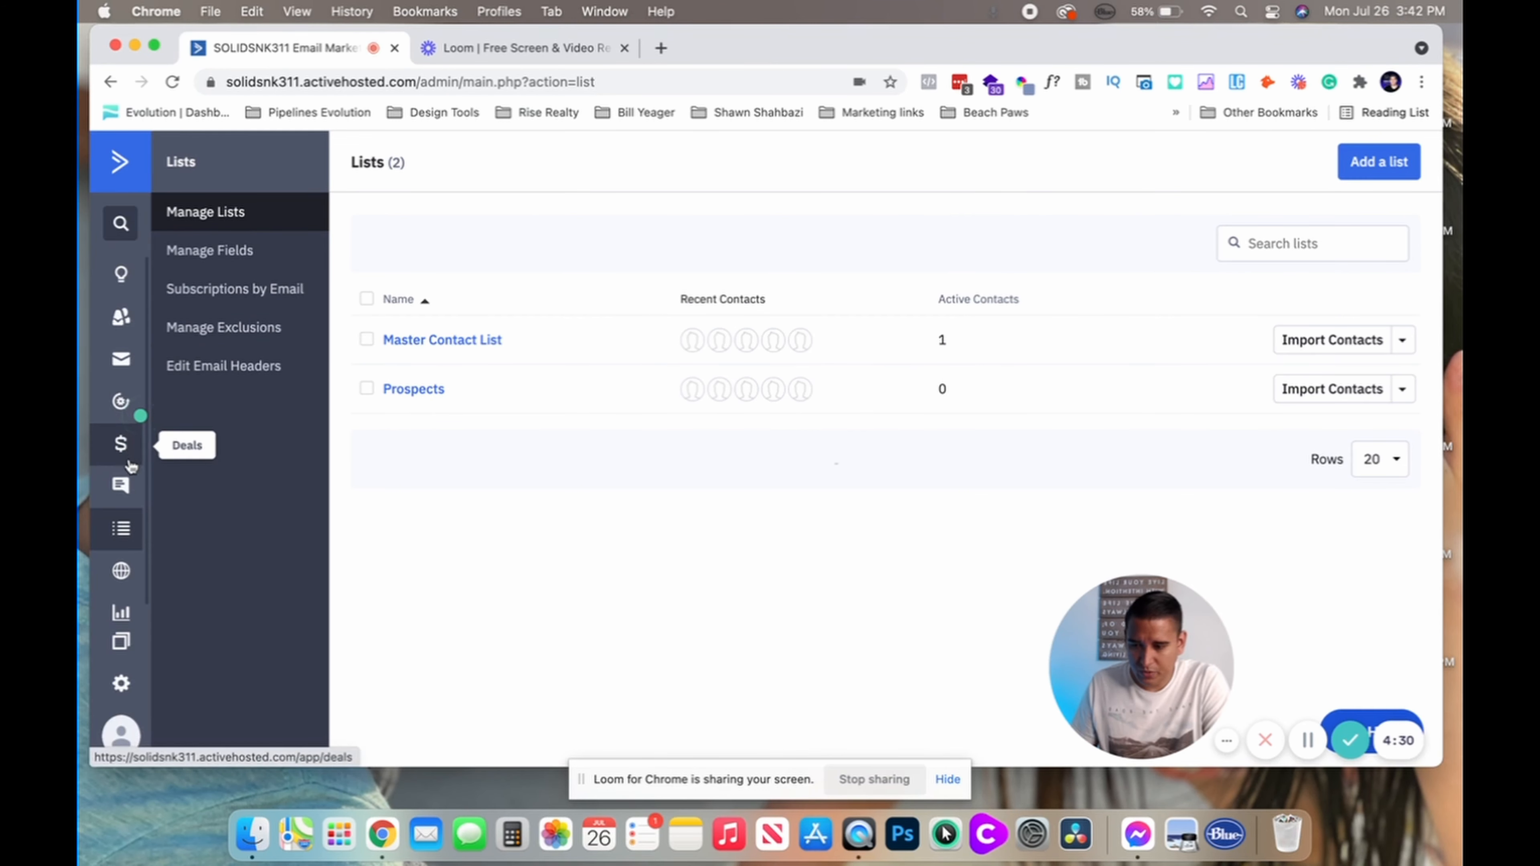
left_click(121, 316)
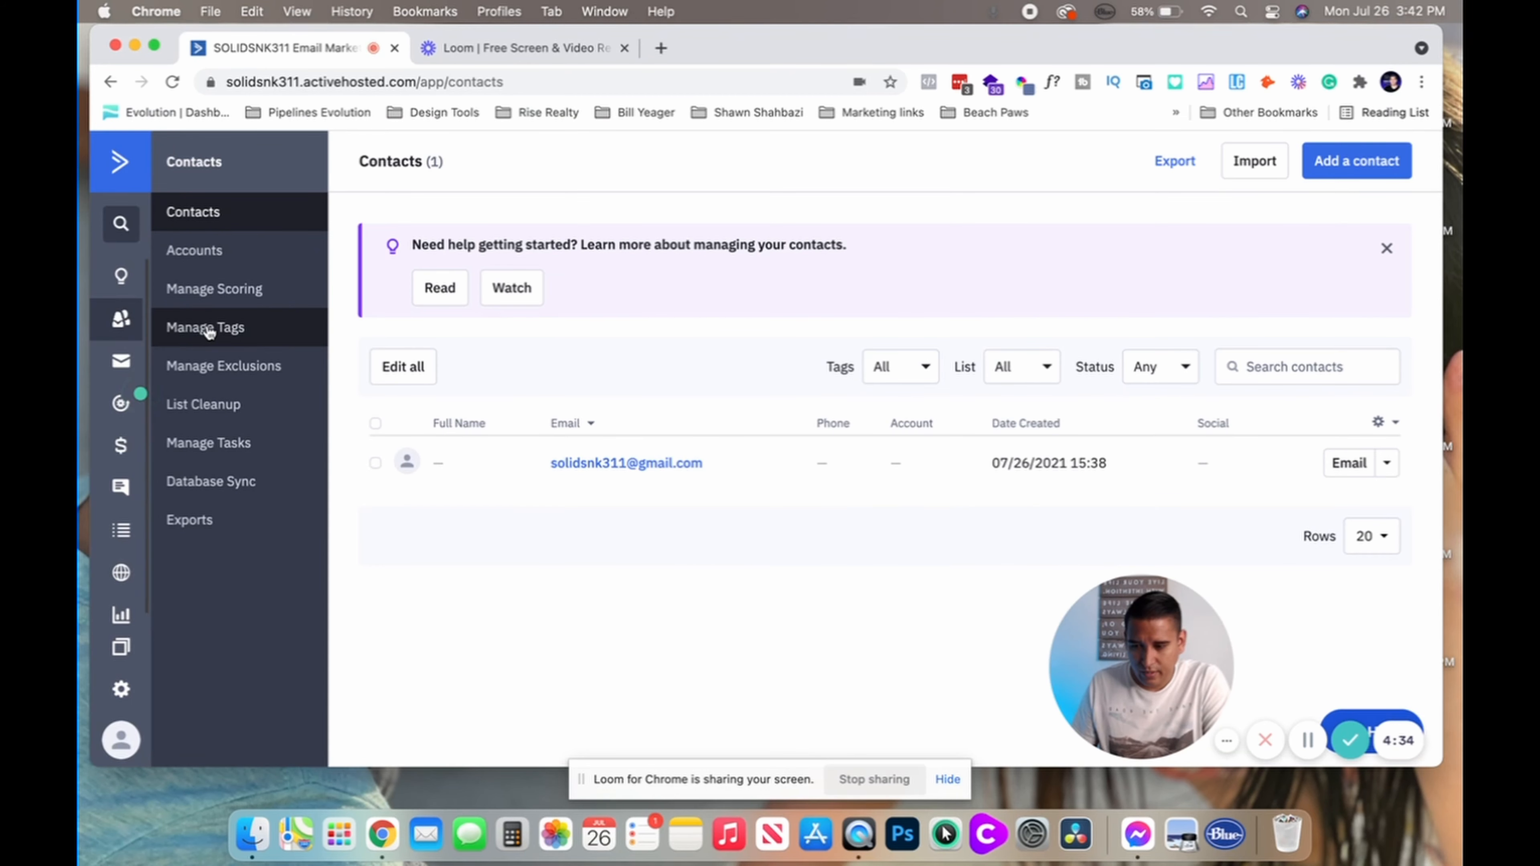
left_click(208, 329)
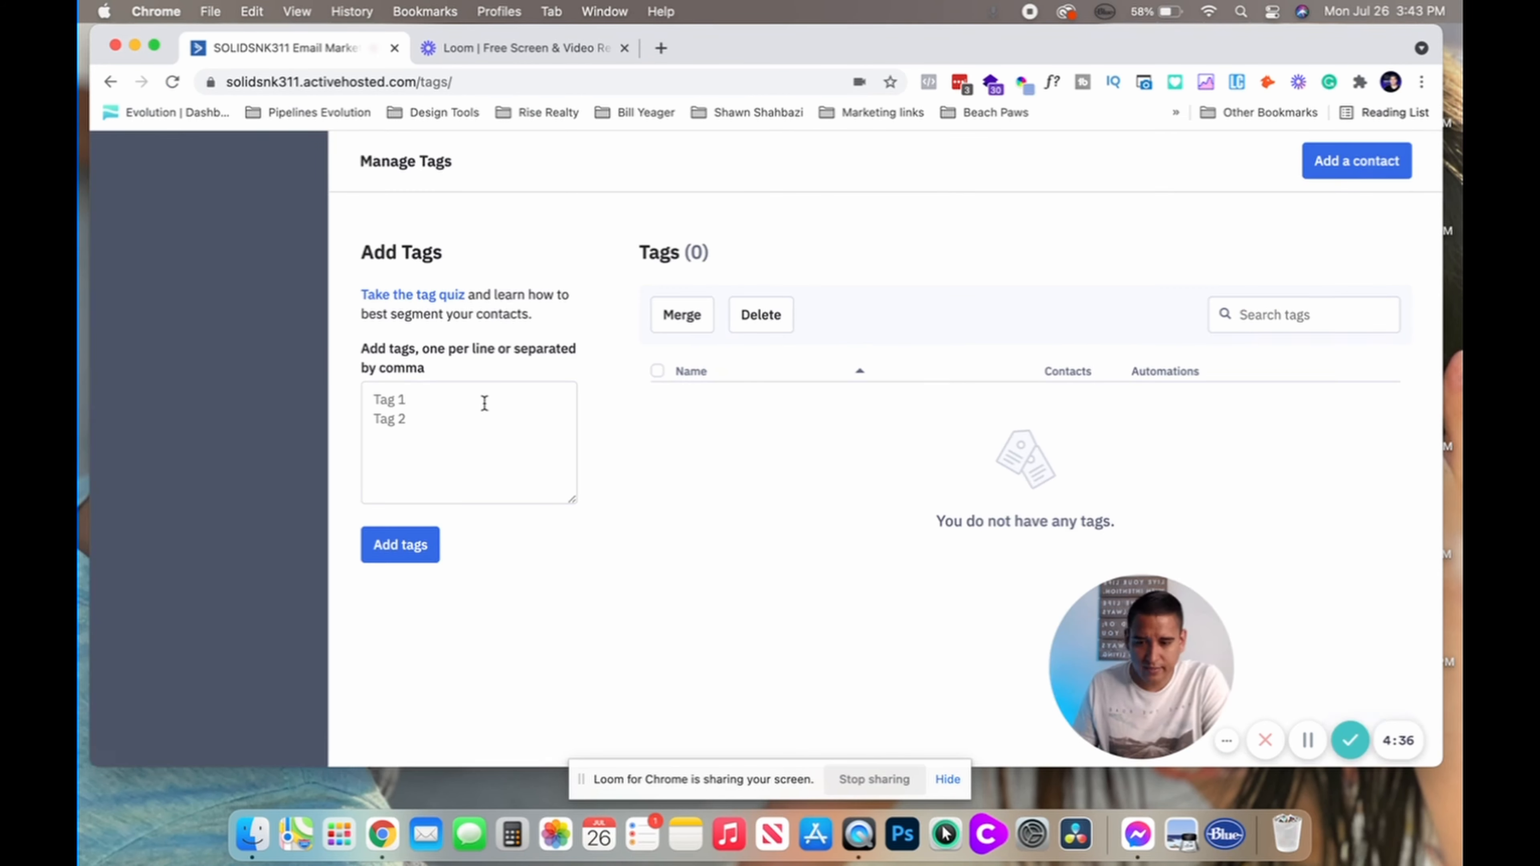
left_click(480, 405)
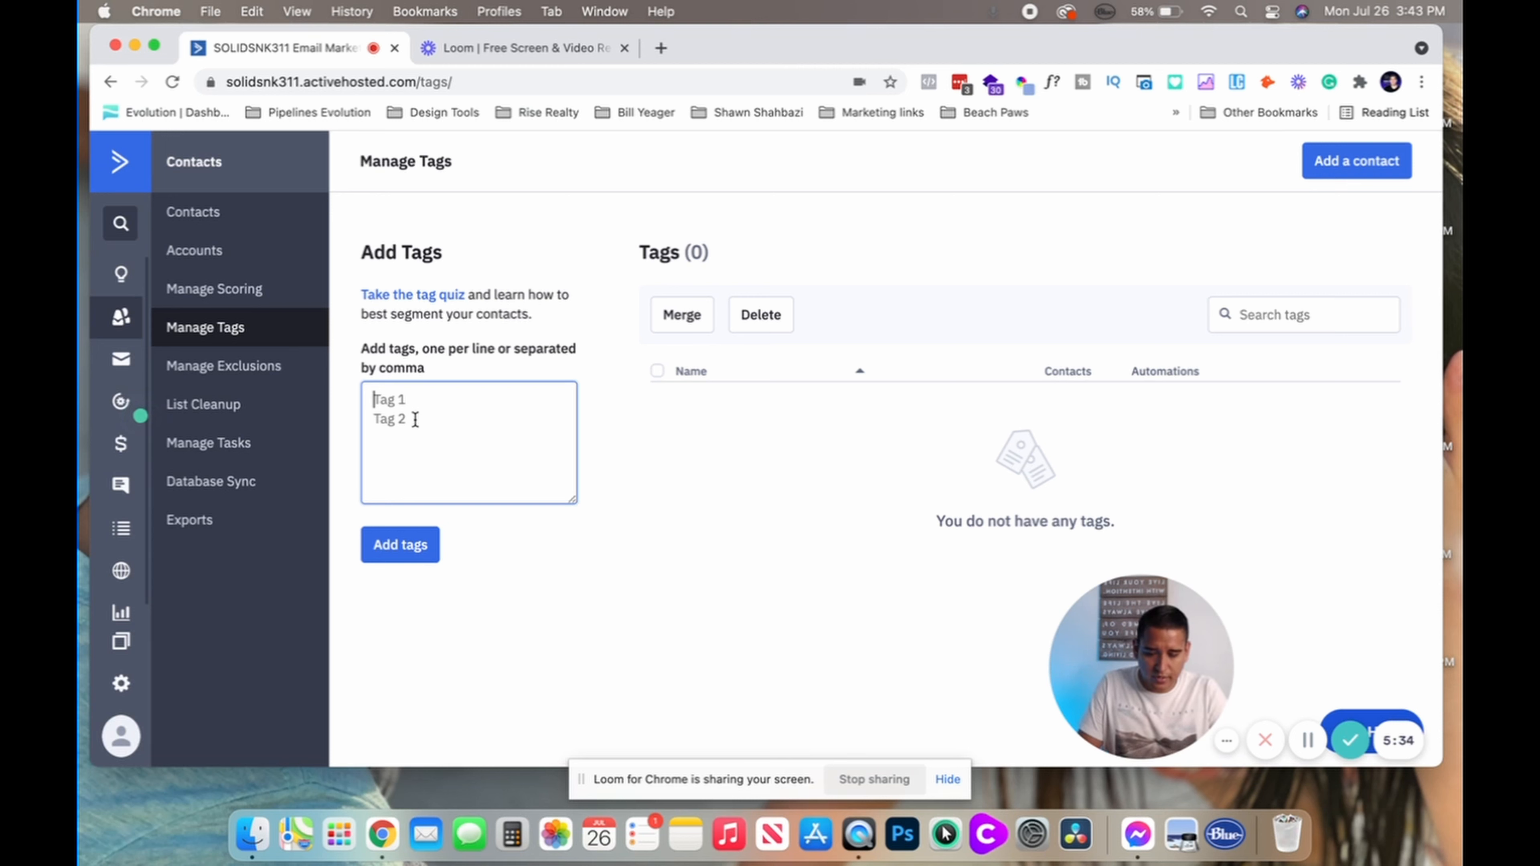
Add OptIn and Purchase as new tags, each starting with 0 contacts
type("Optin")
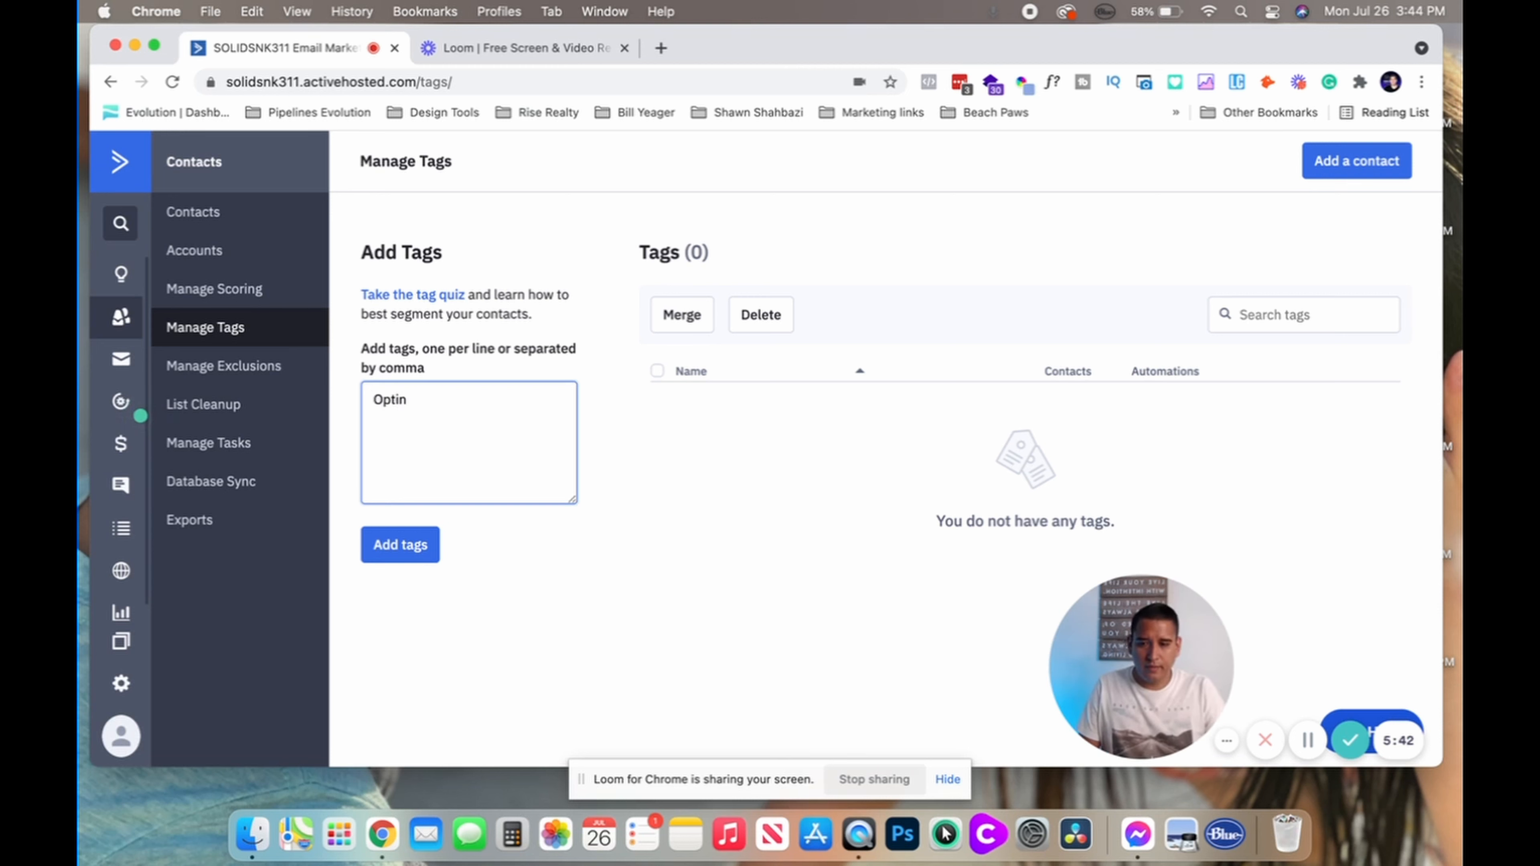
key("BackSpace")
key("BackSpace")
type("In")
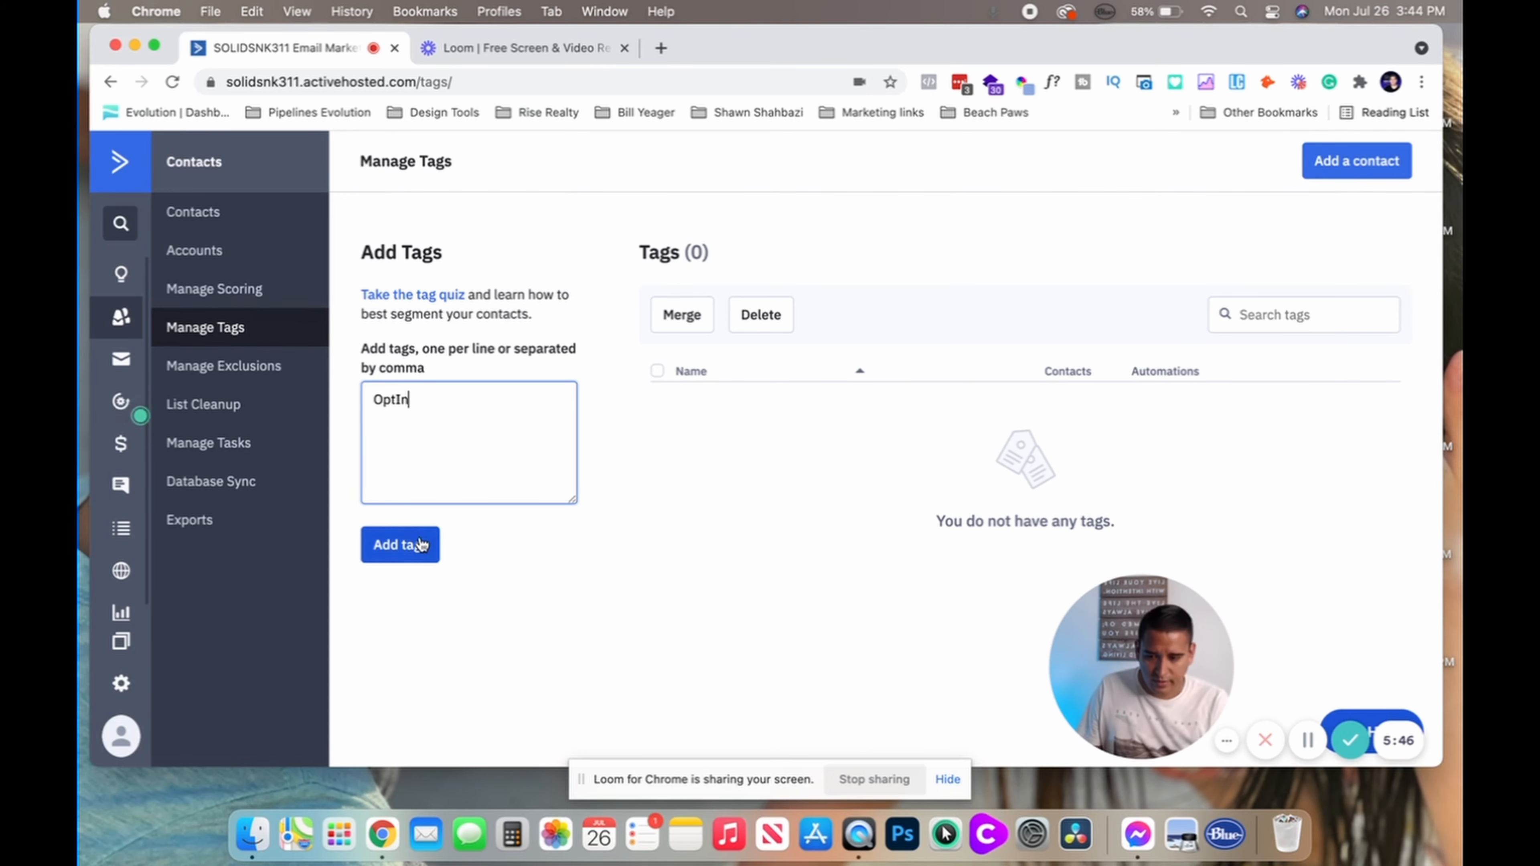
left_click(404, 544)
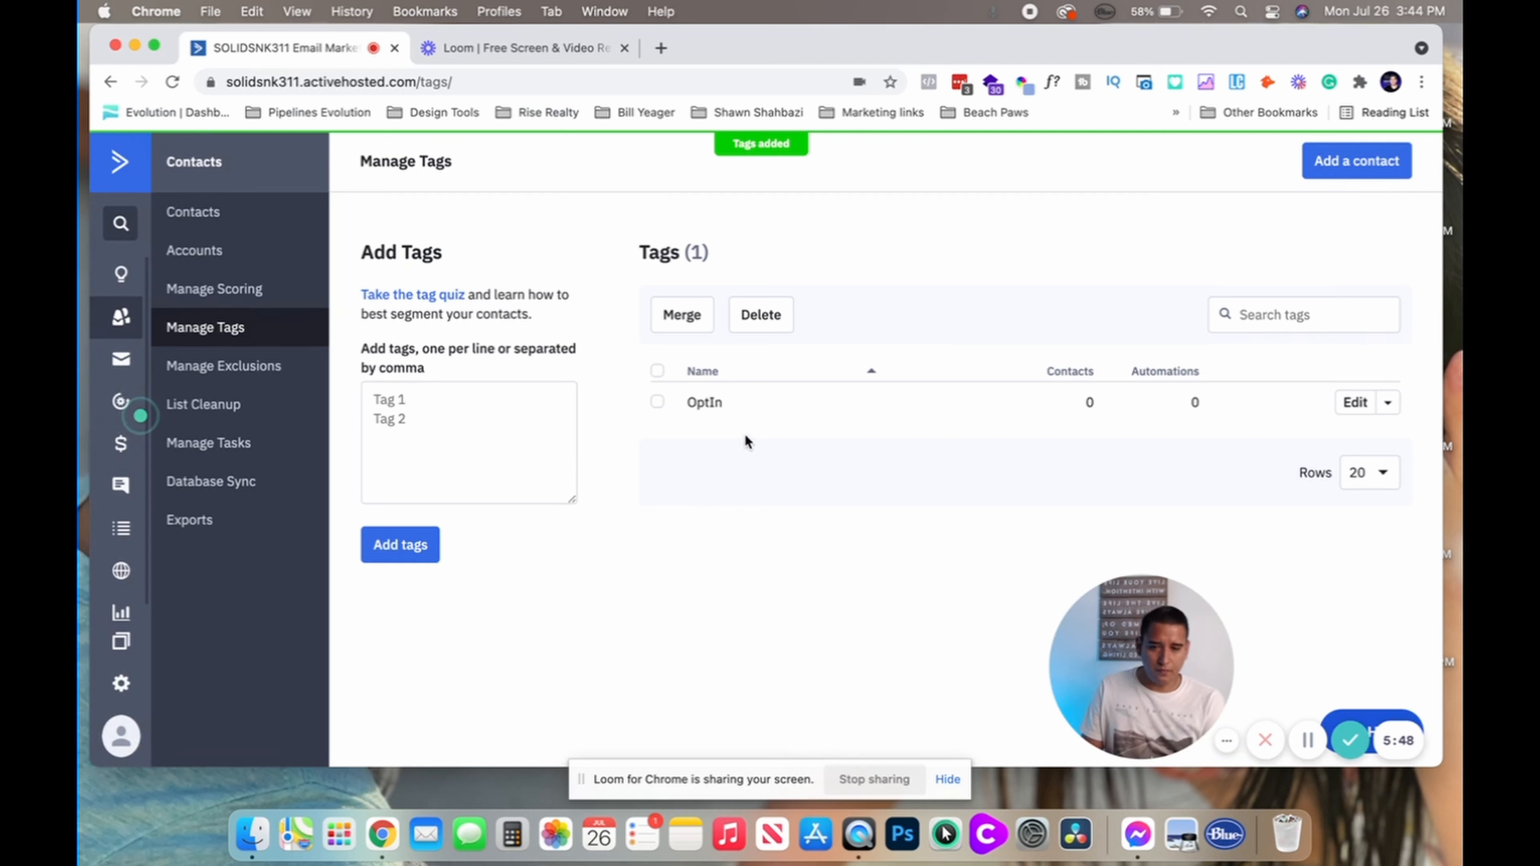
left_click(395, 418)
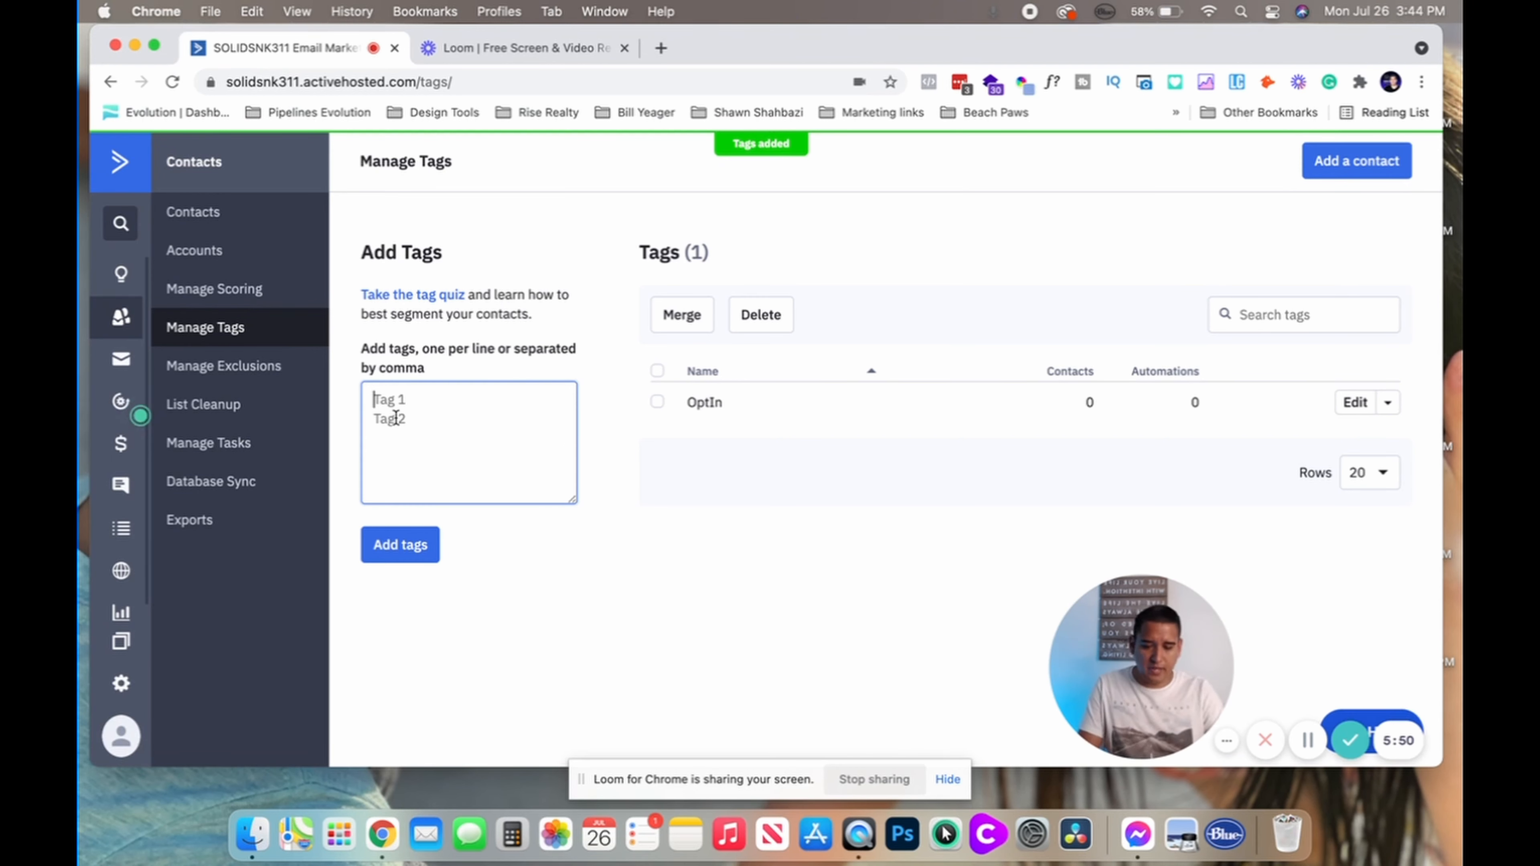
type("Purch")
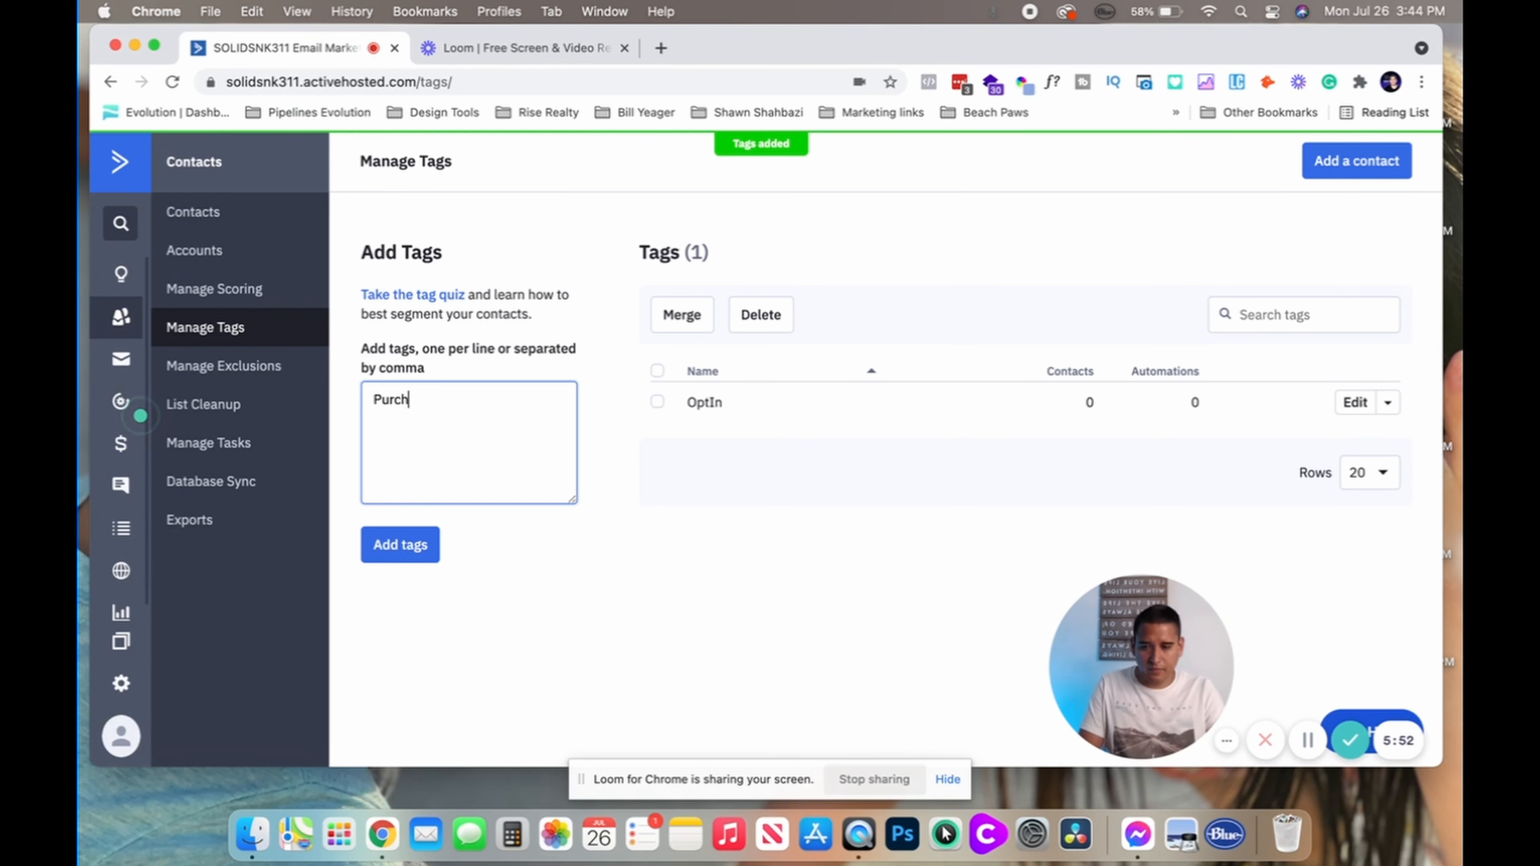
type("ase")
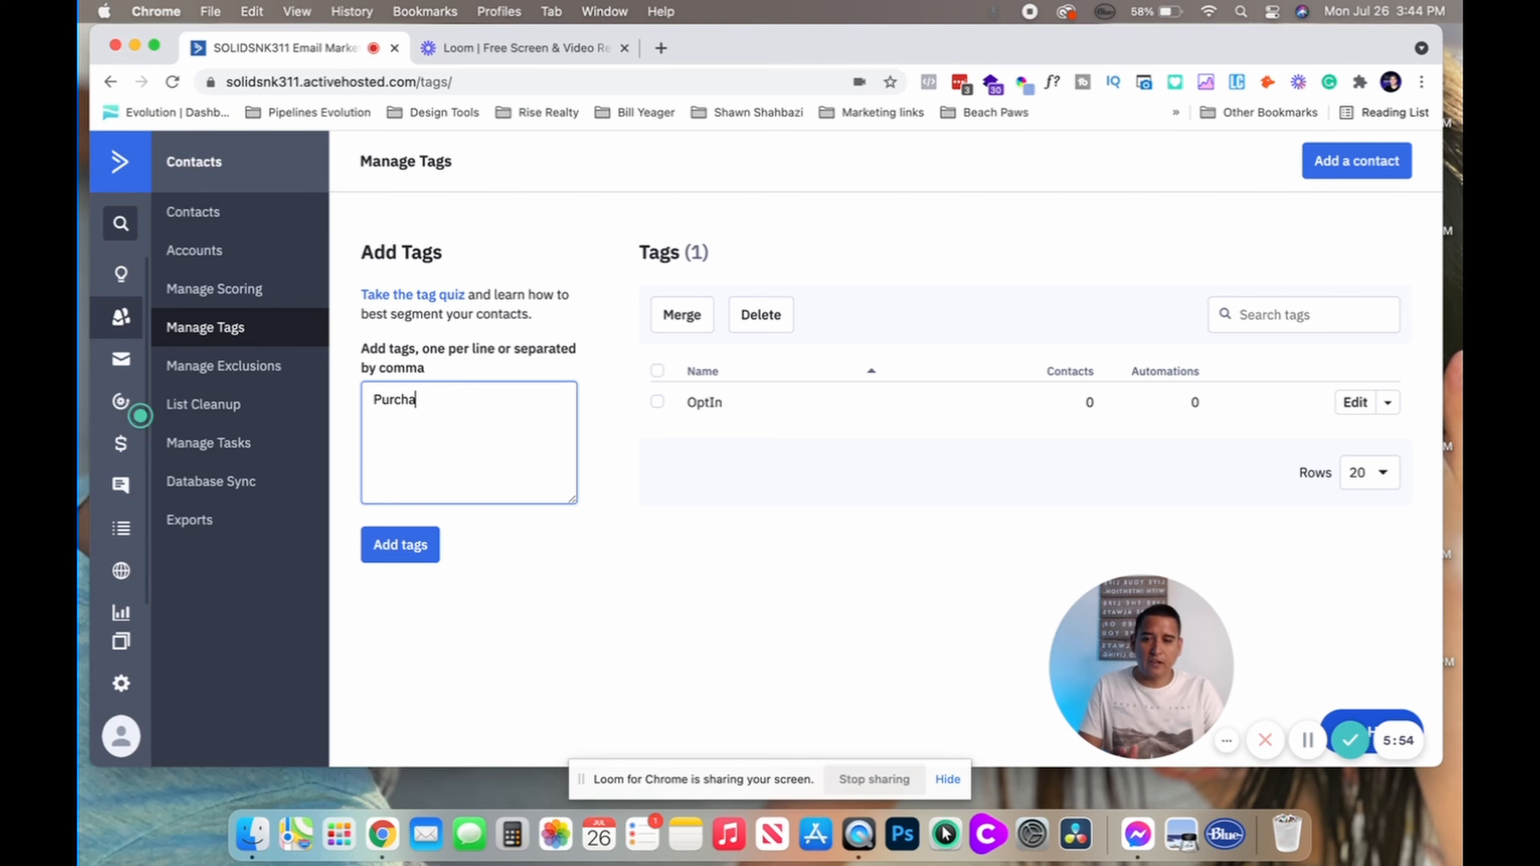
key("BackSpace")
key("BackSpace")
key("BackSpace")
key("BackSpace")
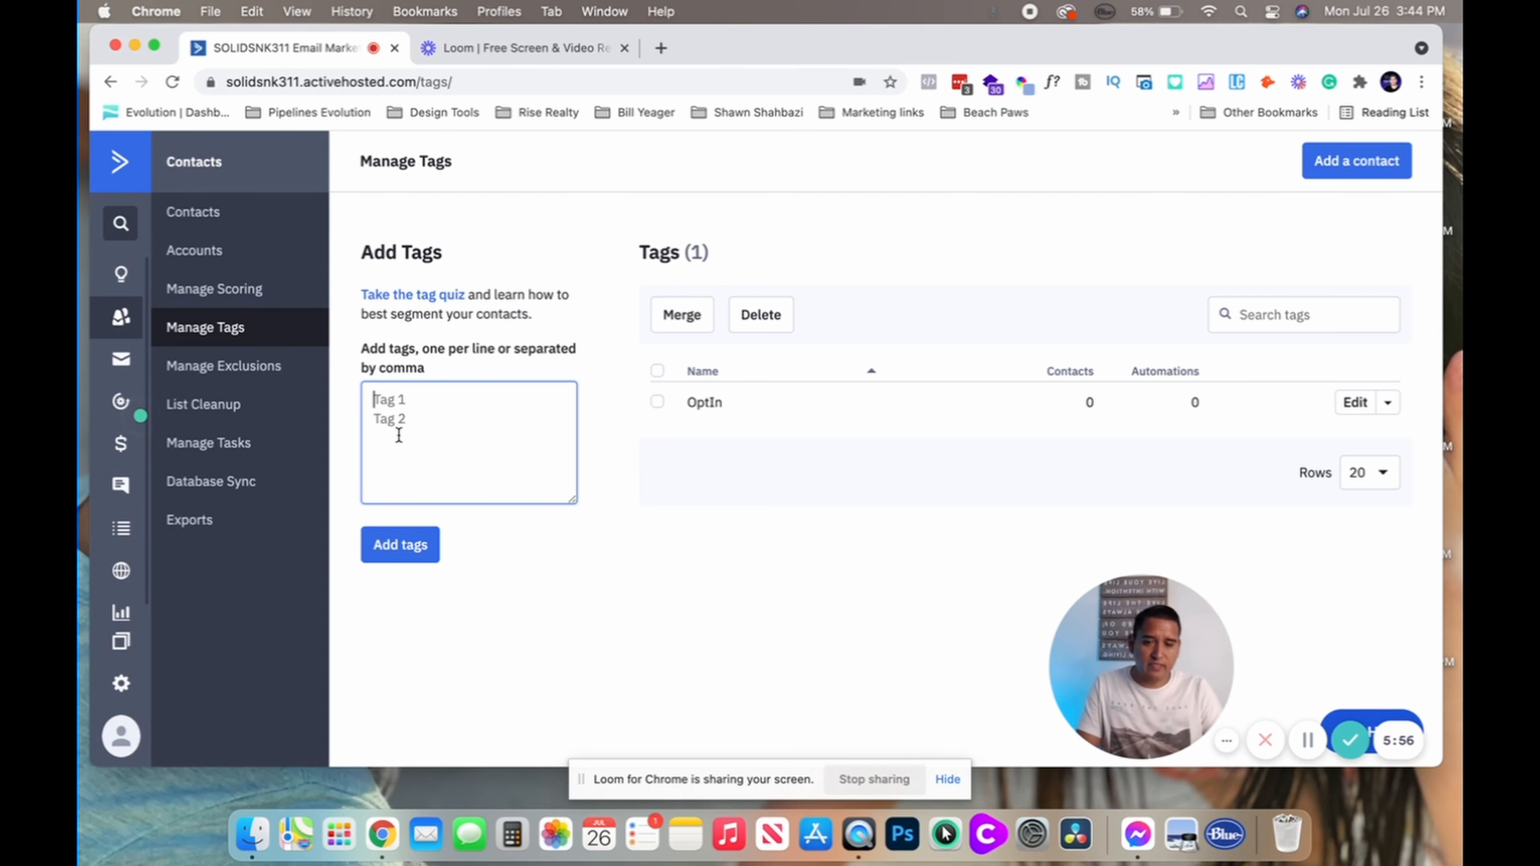
type("Purchase")
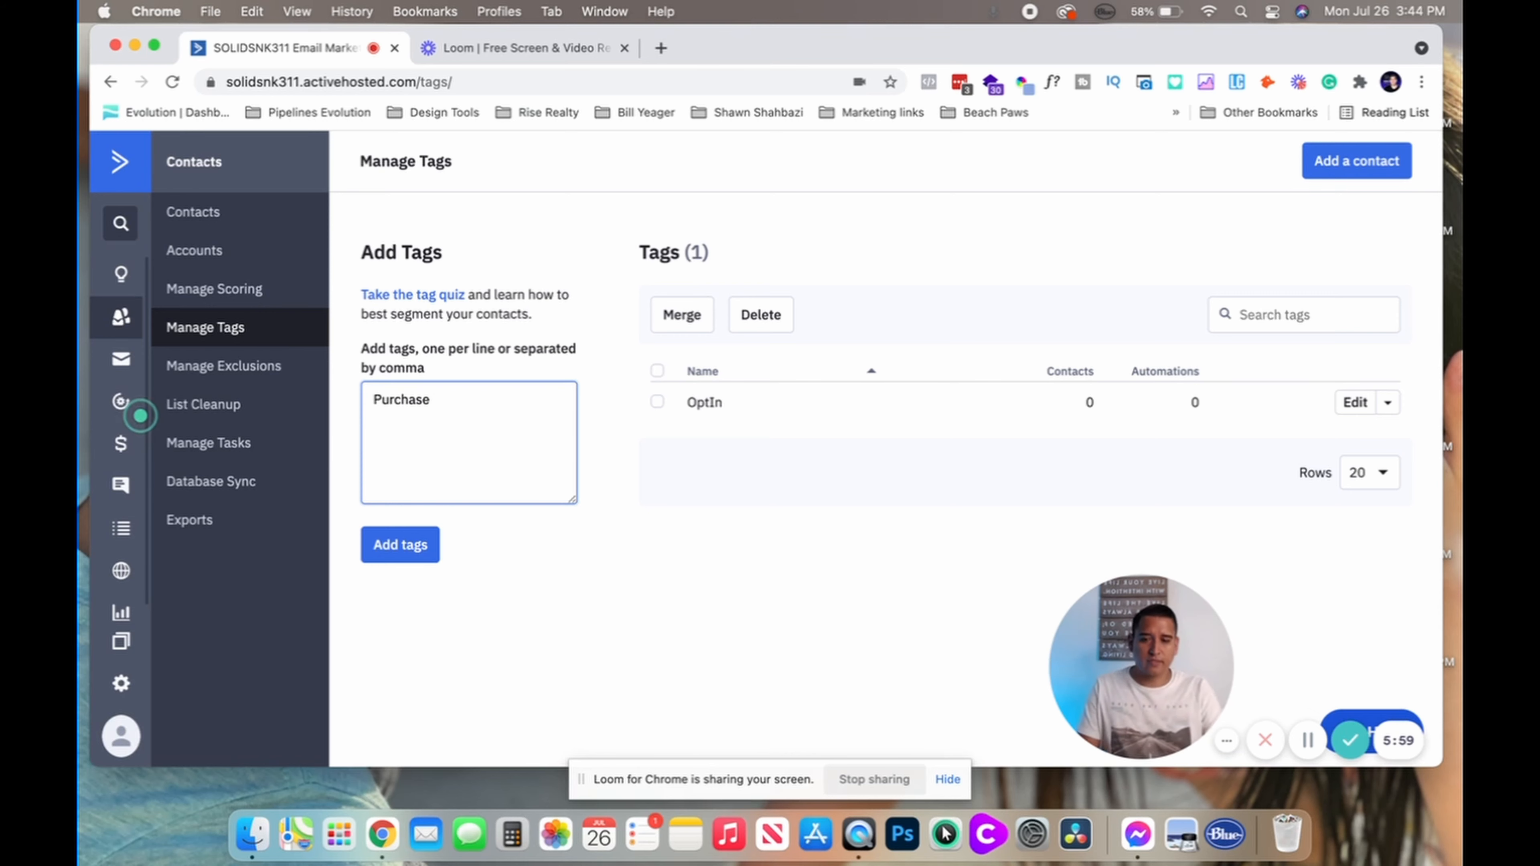
left_click(406, 544)
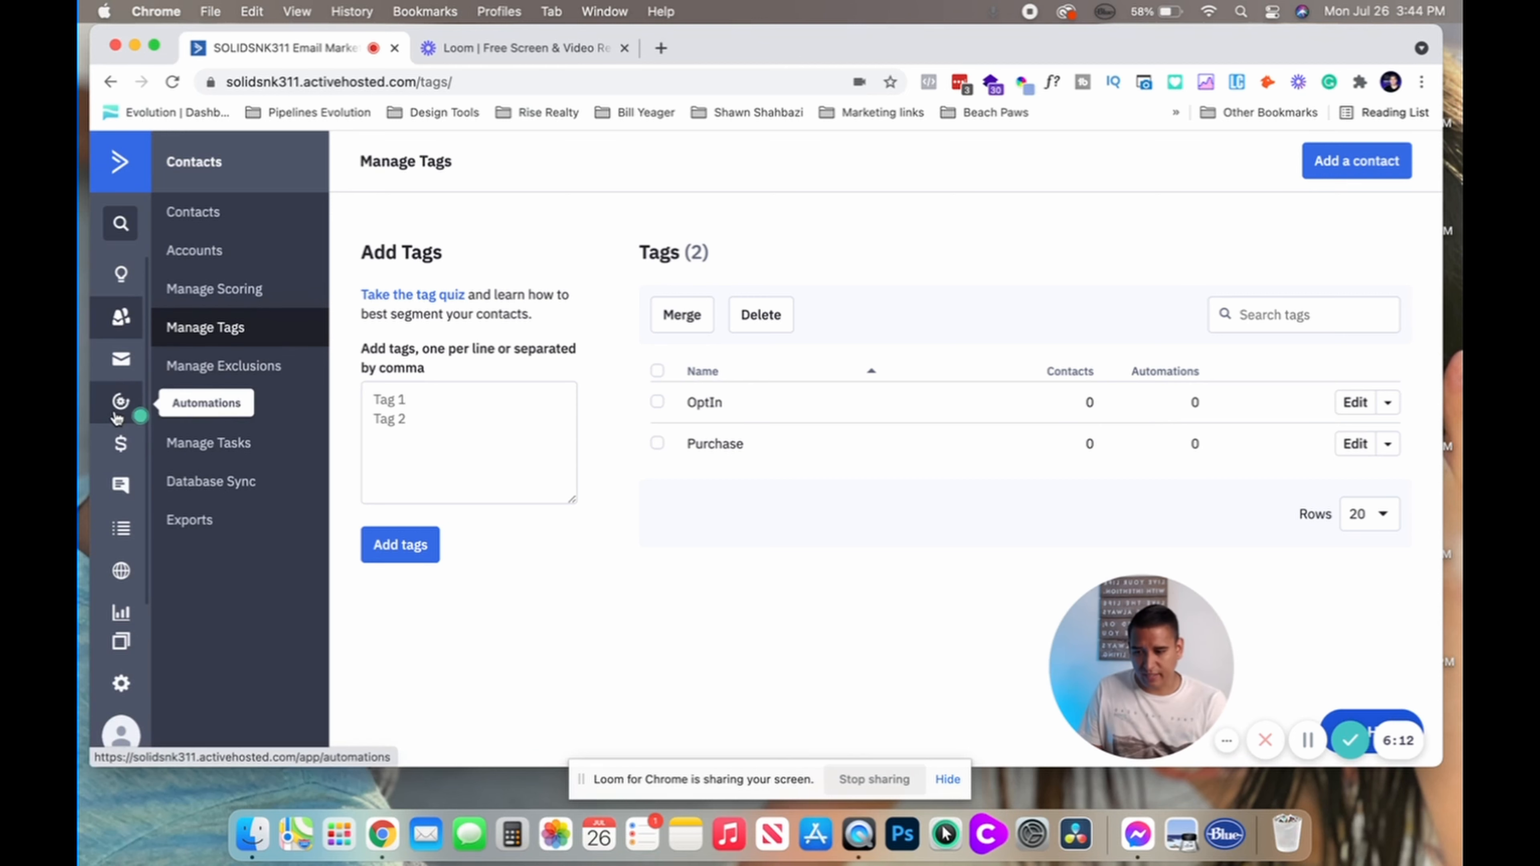
left_click(121, 531)
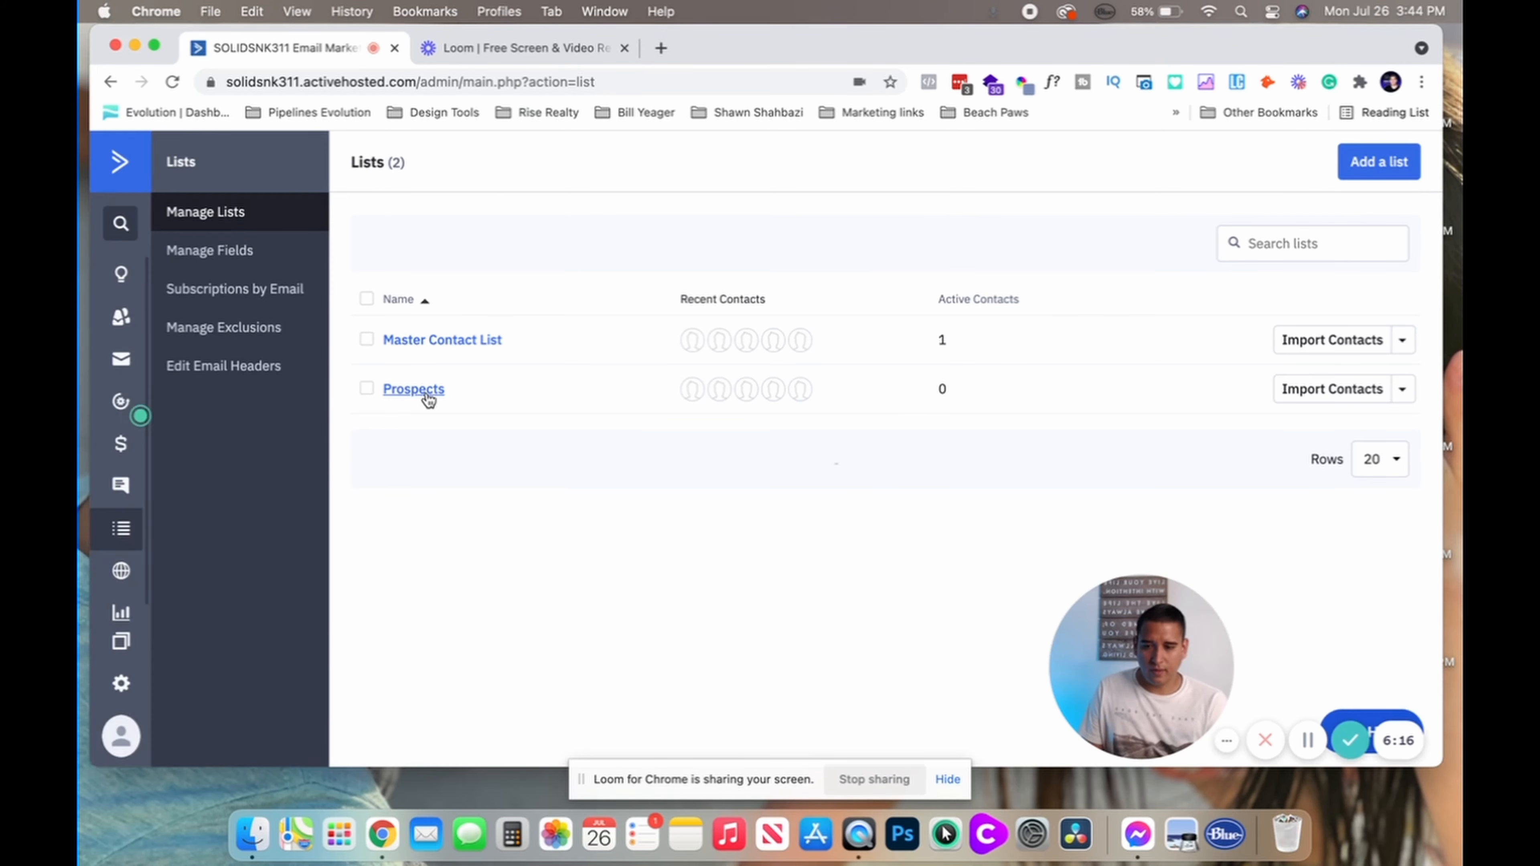
left_click(424, 397)
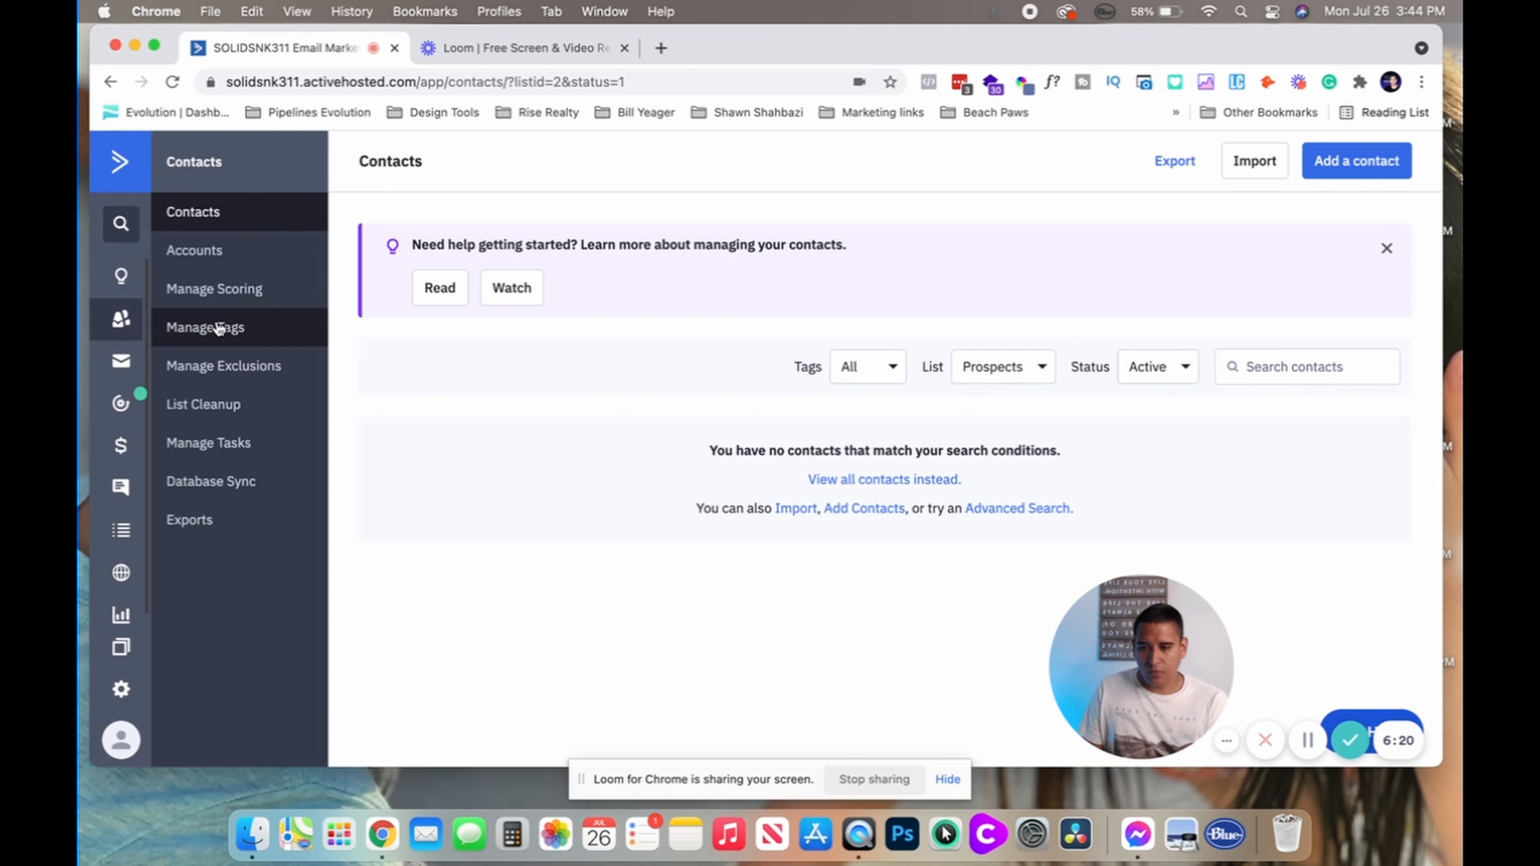
left_click(214, 327)
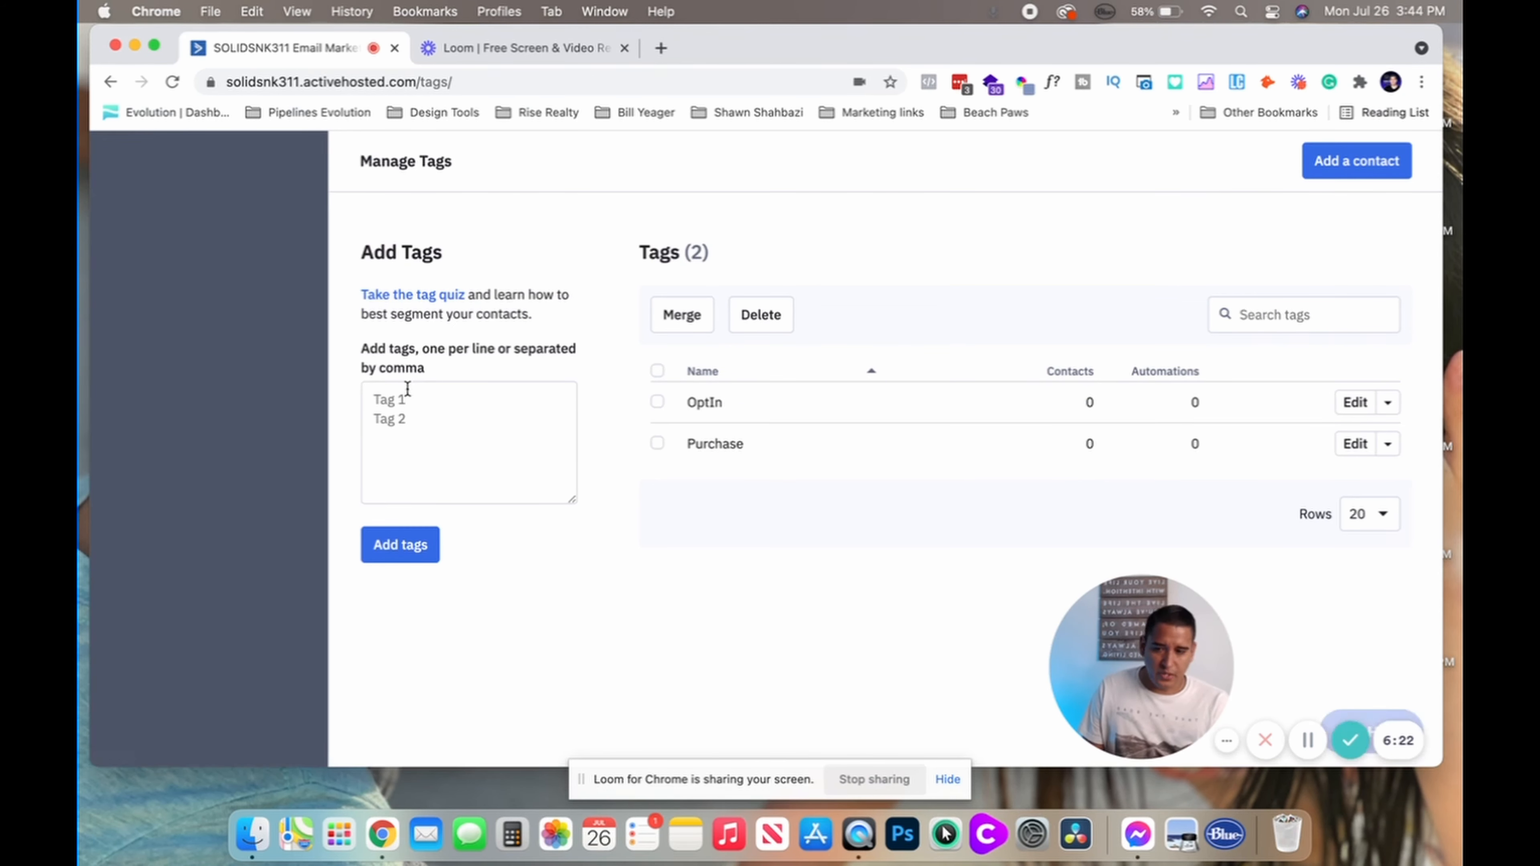
Leave Manage Tags for the Automations section and choose Create an automation
left_click(397, 399)
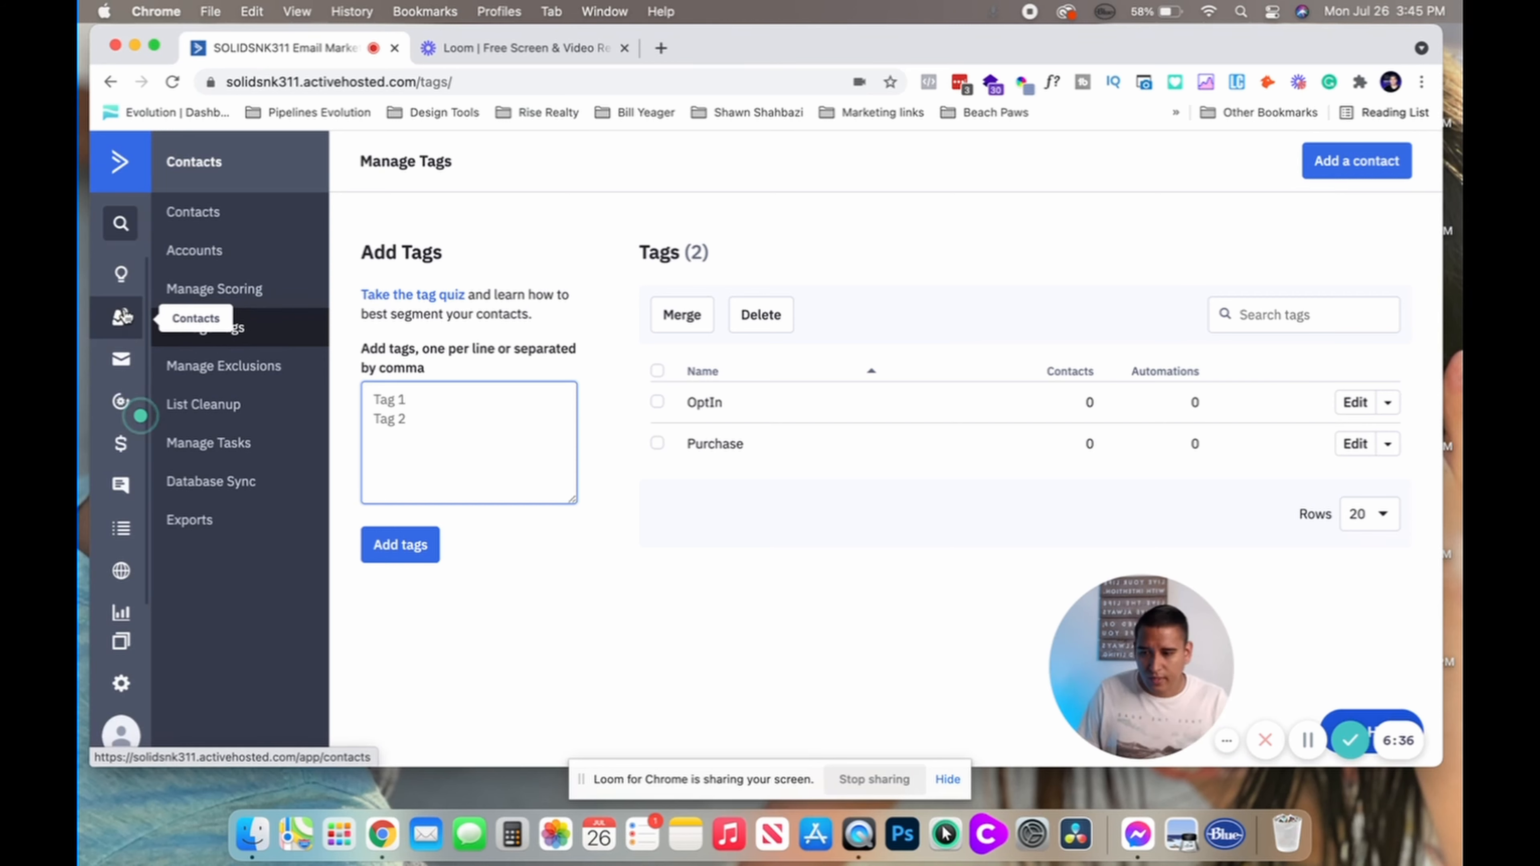
left_click(121, 332)
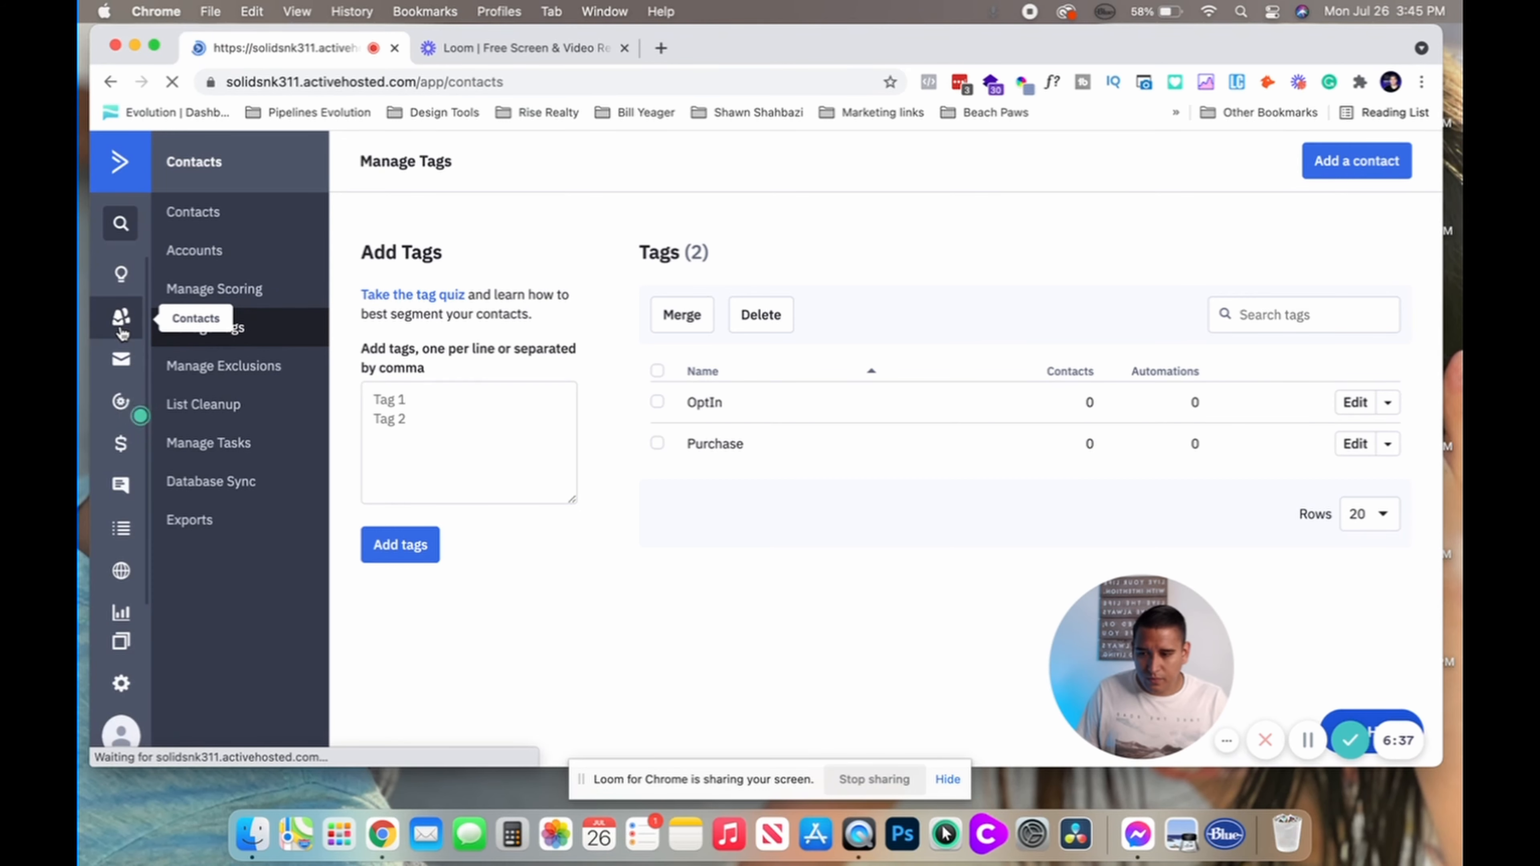
left_click(121, 405)
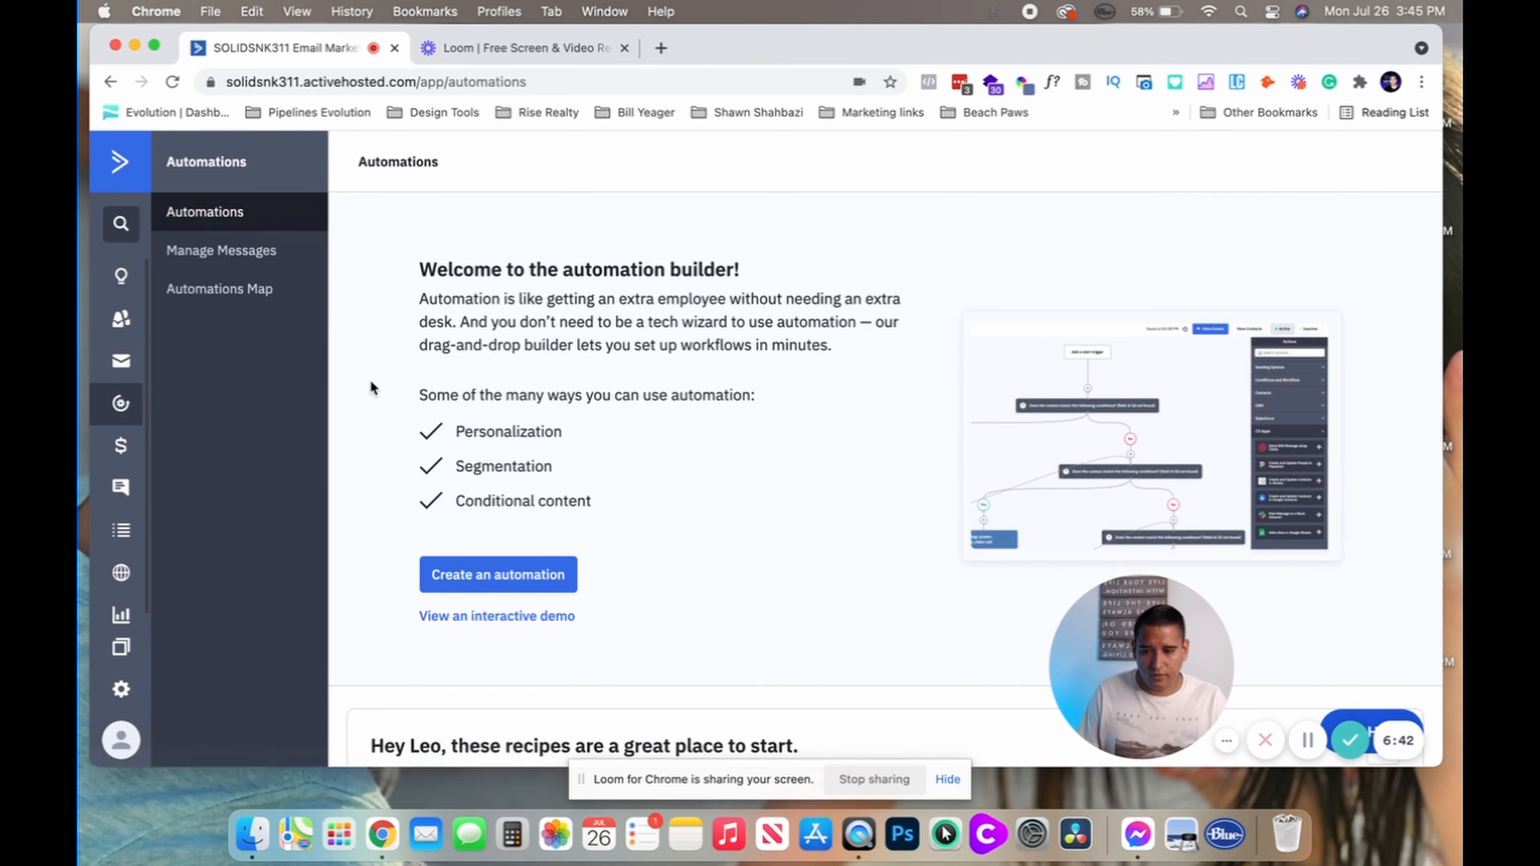
scroll(461, 584, "down", 3)
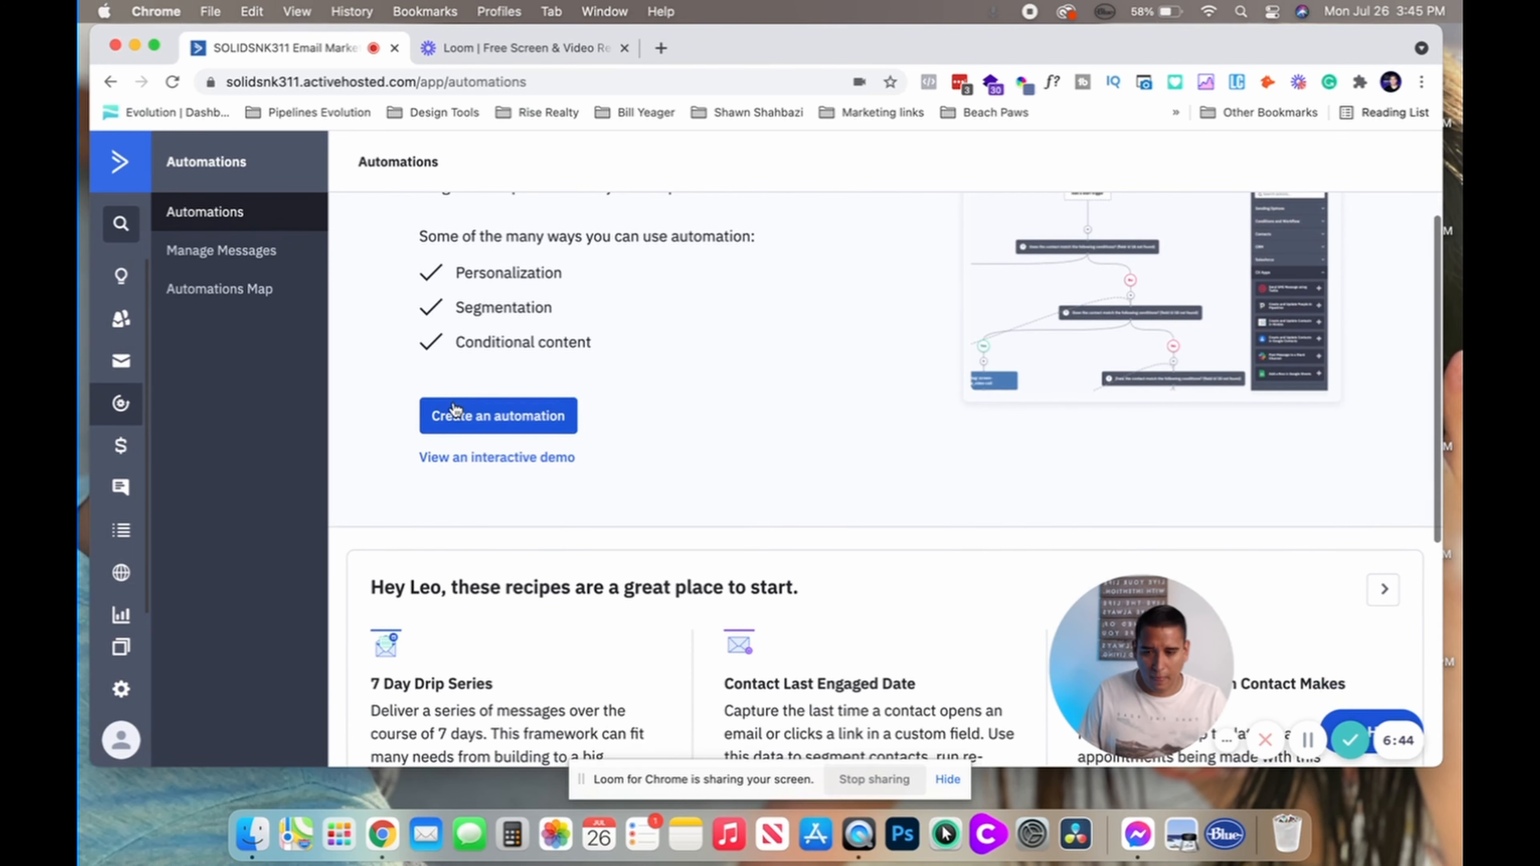
left_click(456, 410)
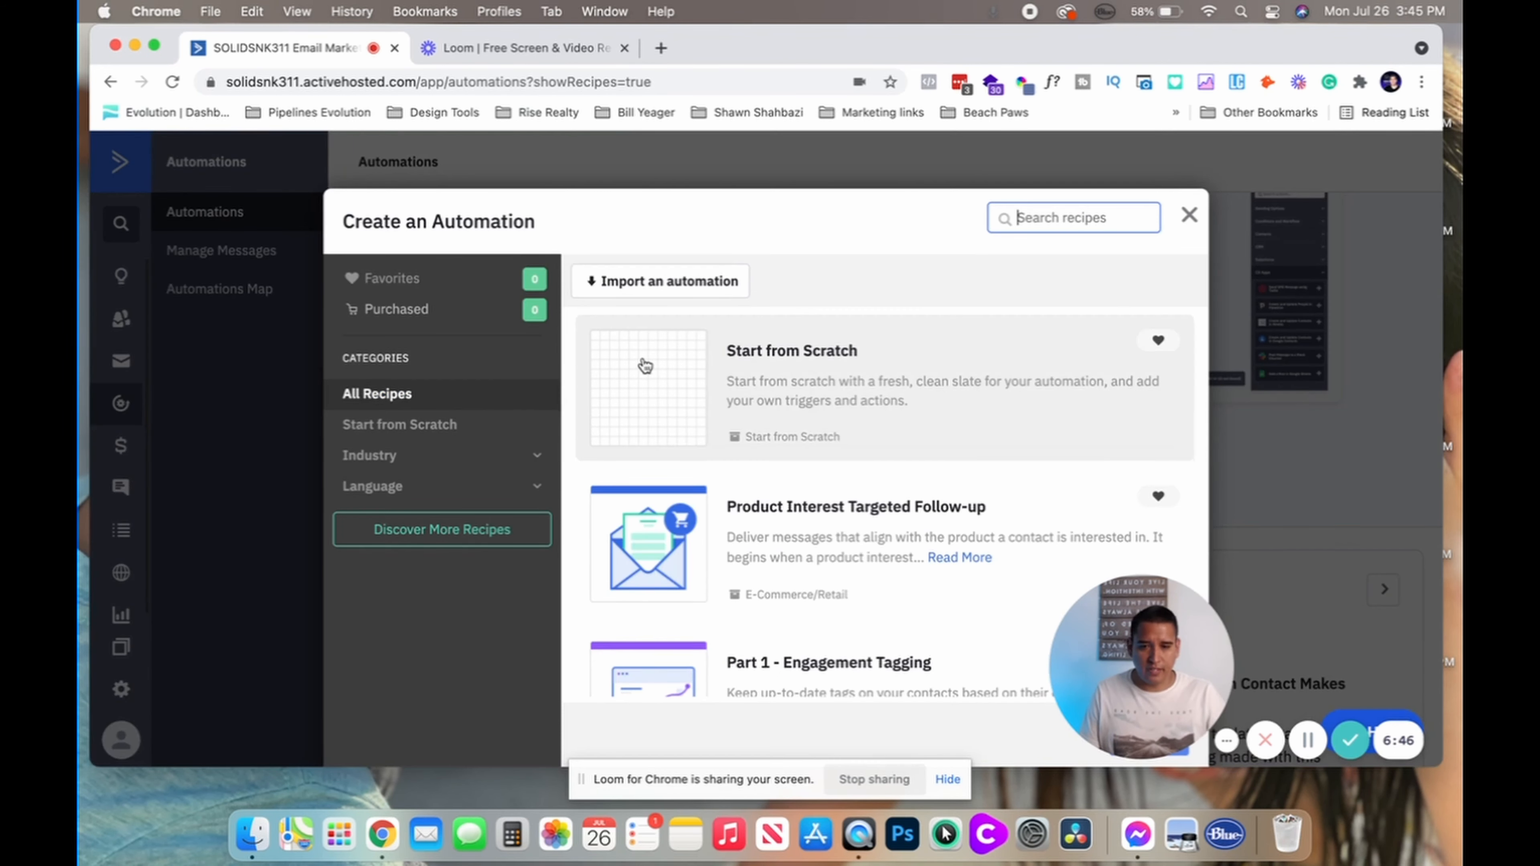
Pick Start from Scratch and continue to create the blank draft Automation 1
left_click(737, 410)
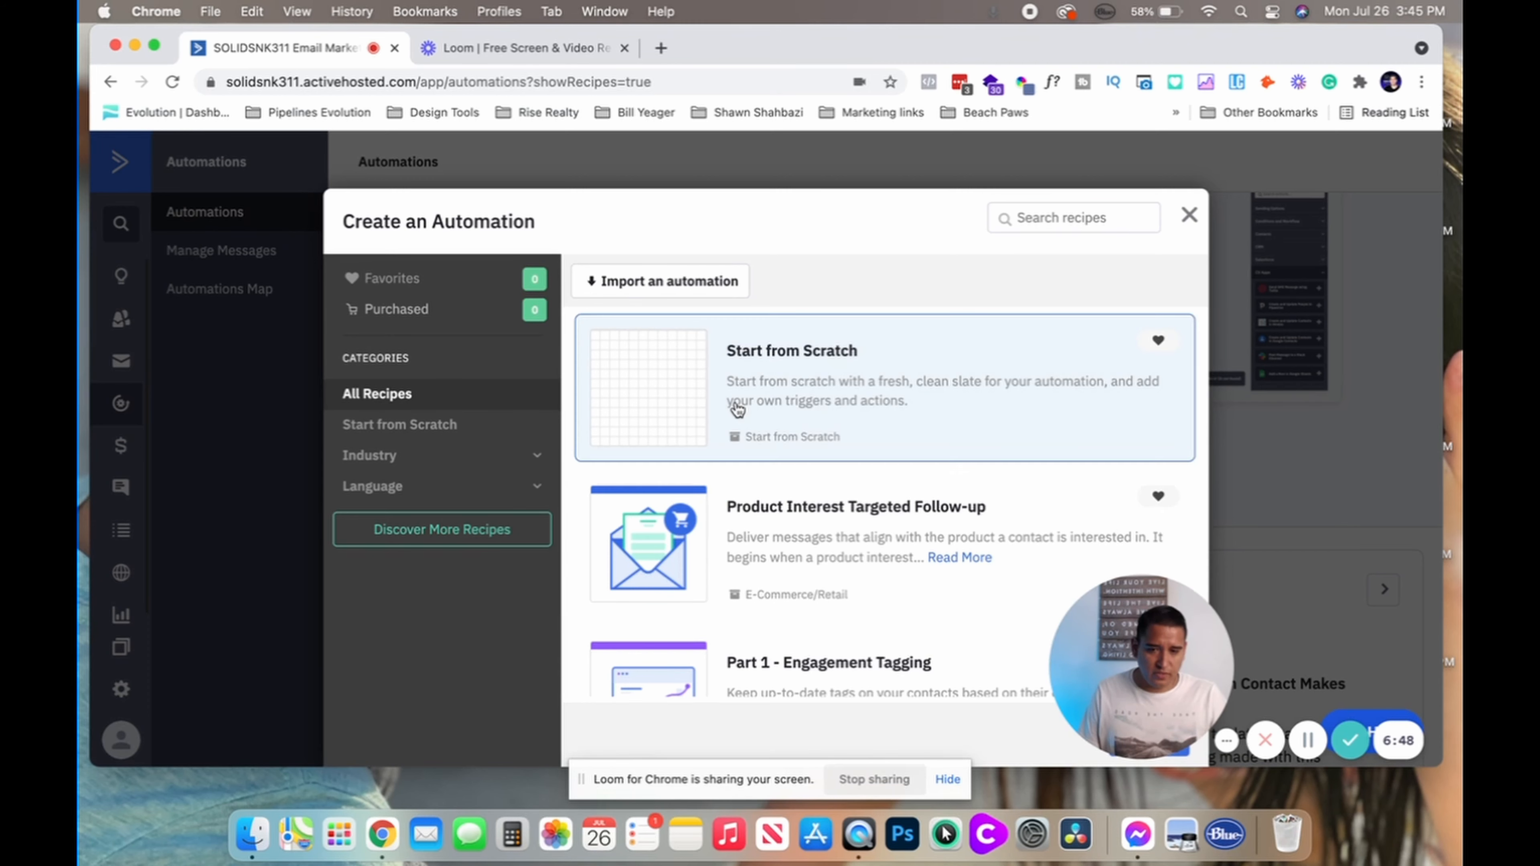
scroll(934, 399, "down", 2)
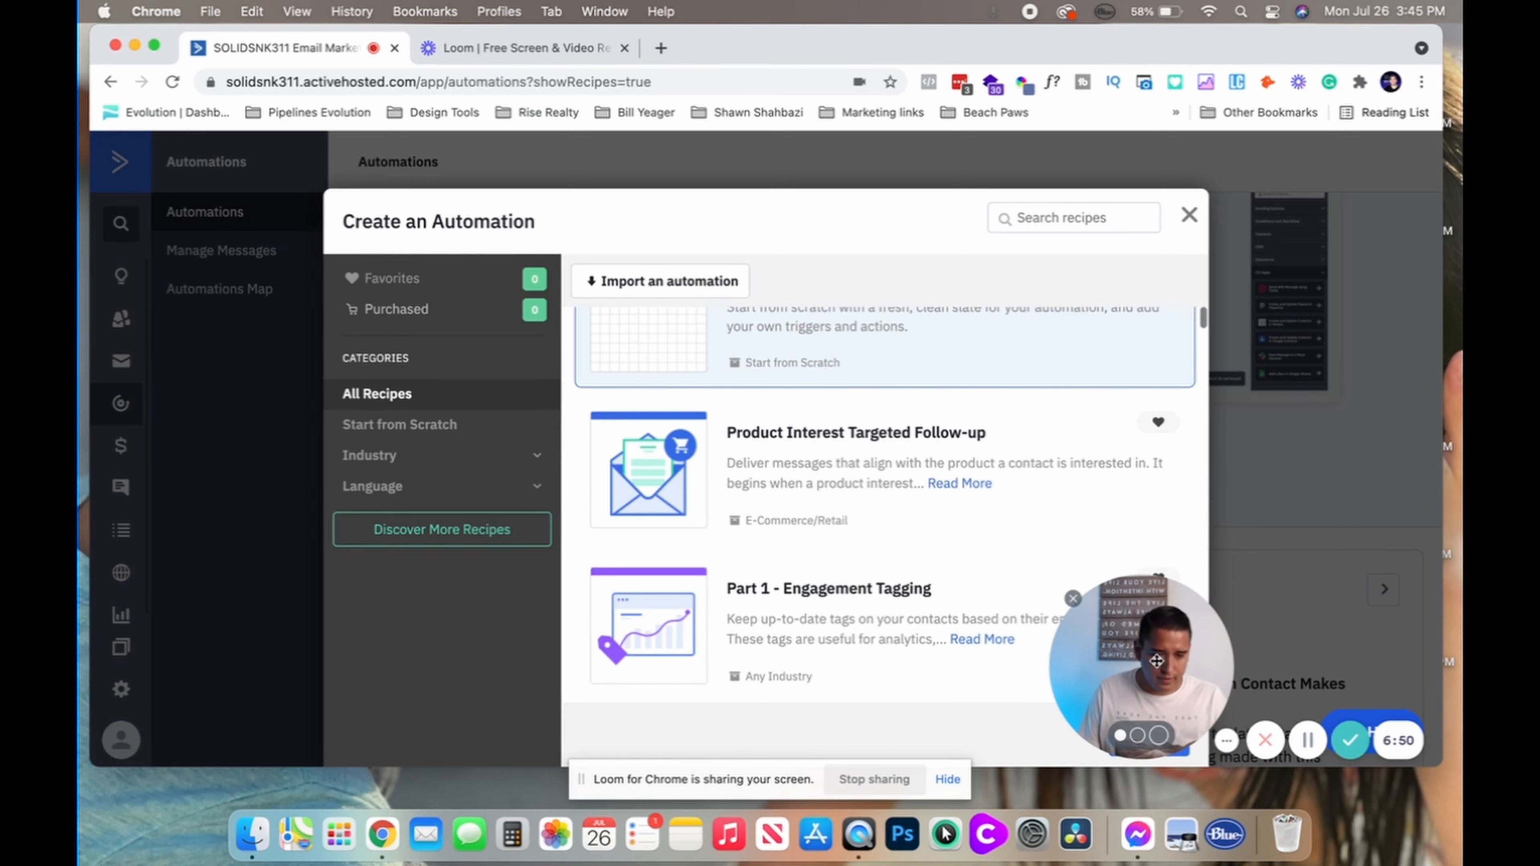
left_click_drag(1148, 662, 1272, 558)
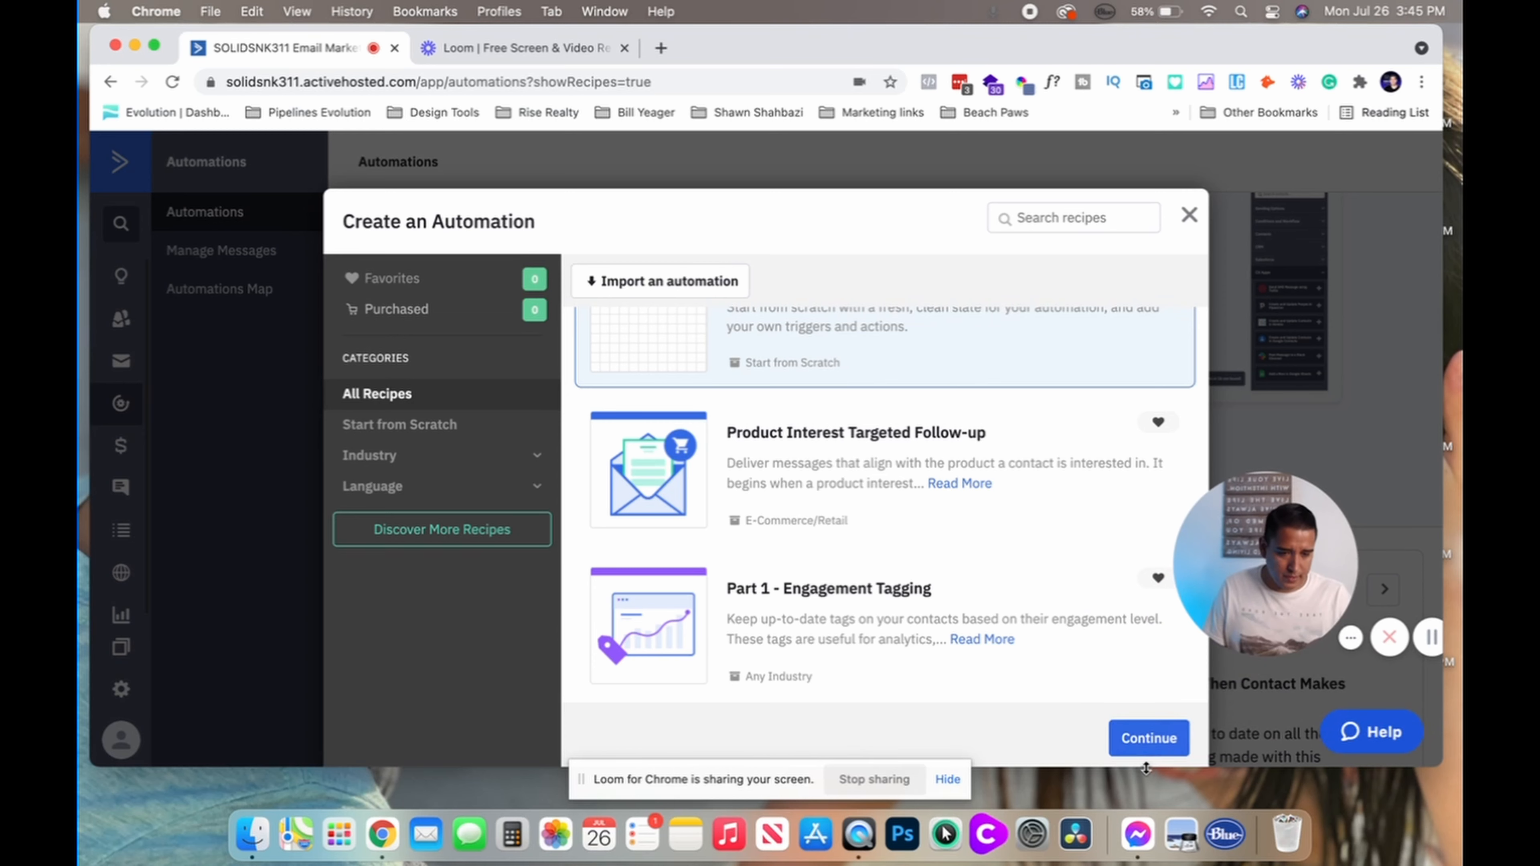
left_click(1131, 739)
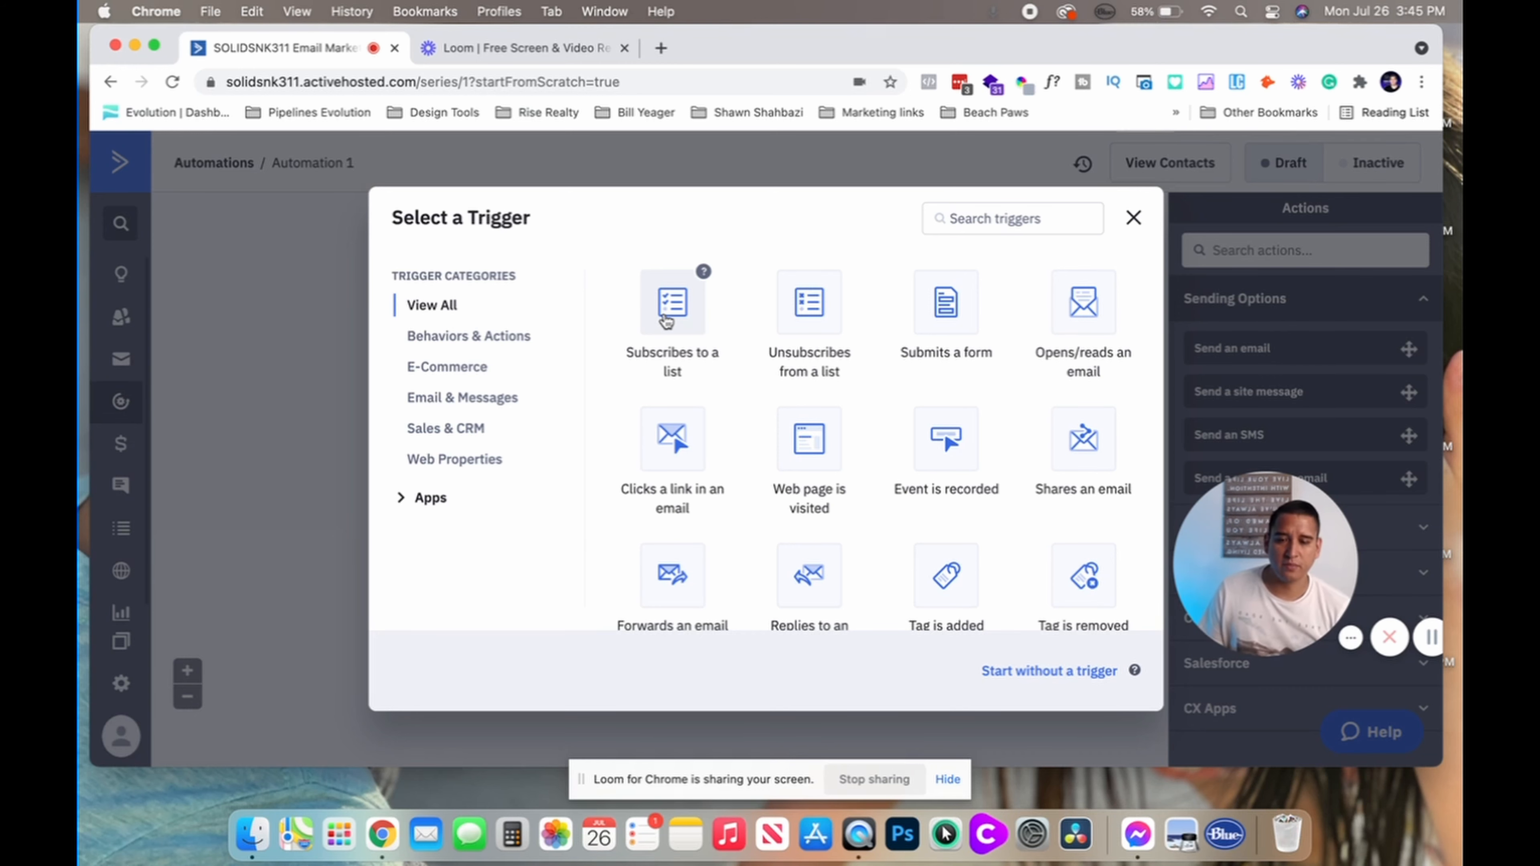
Set a Tag is added trigger with tag OptIn as the automation's start
scroll(744, 423, "down", 1)
scroll(745, 423, "down", 10)
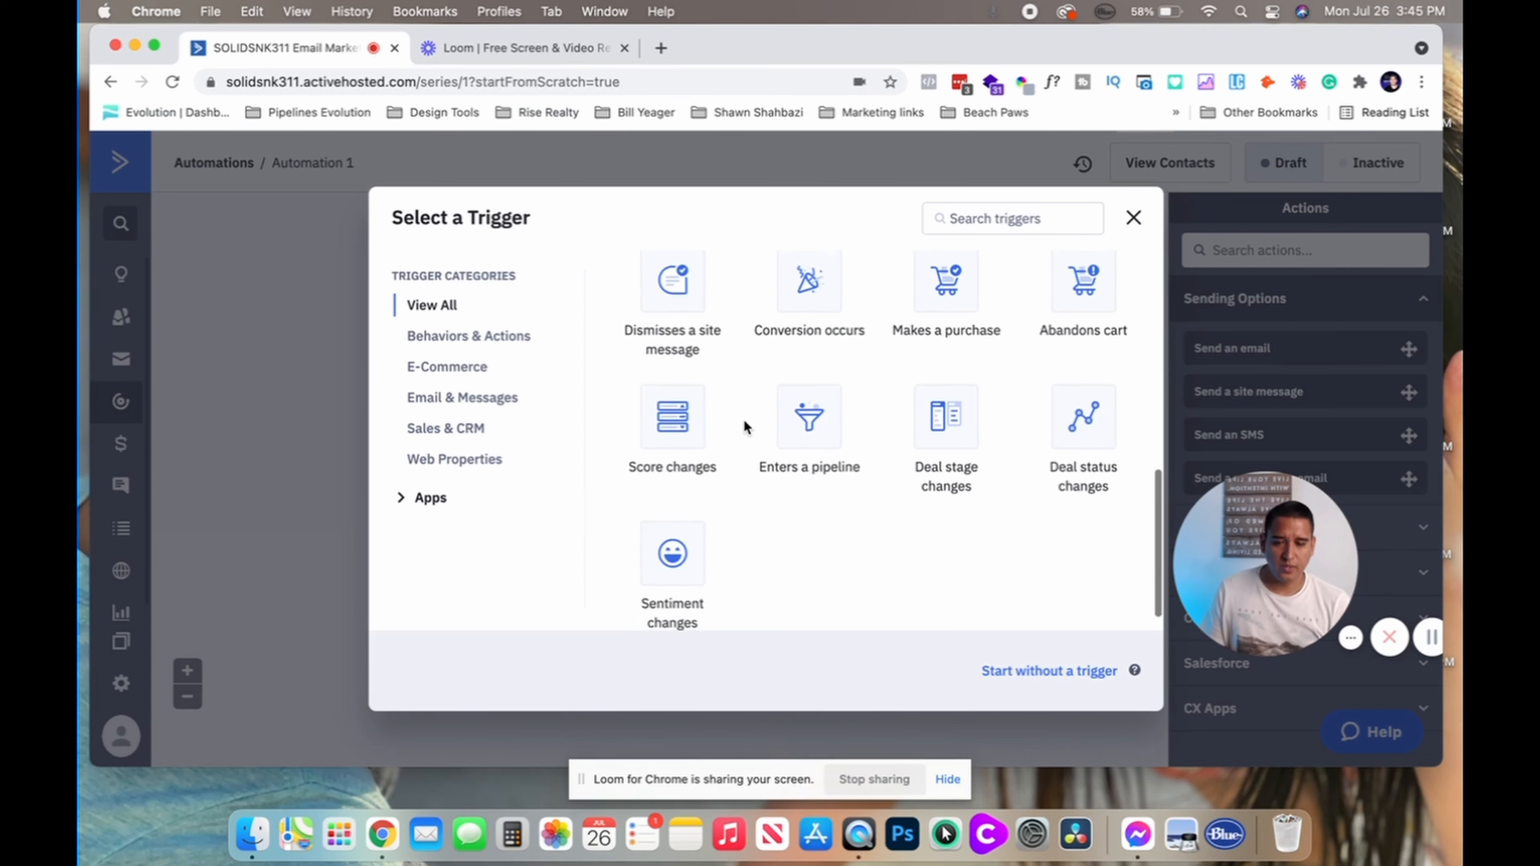
scroll(743, 419, "up", 5)
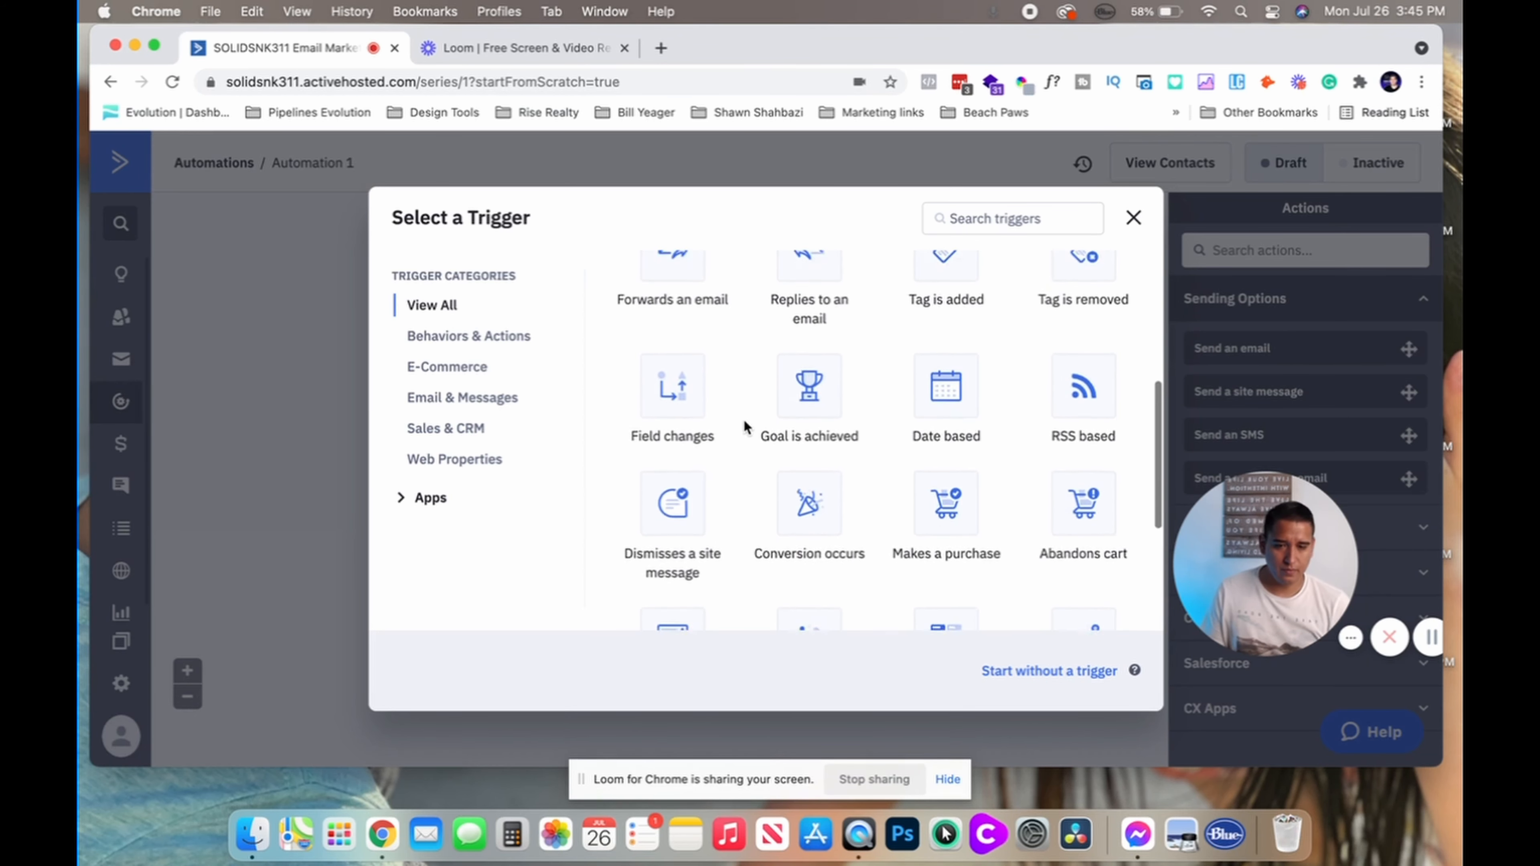
scroll(743, 419, "up", 4)
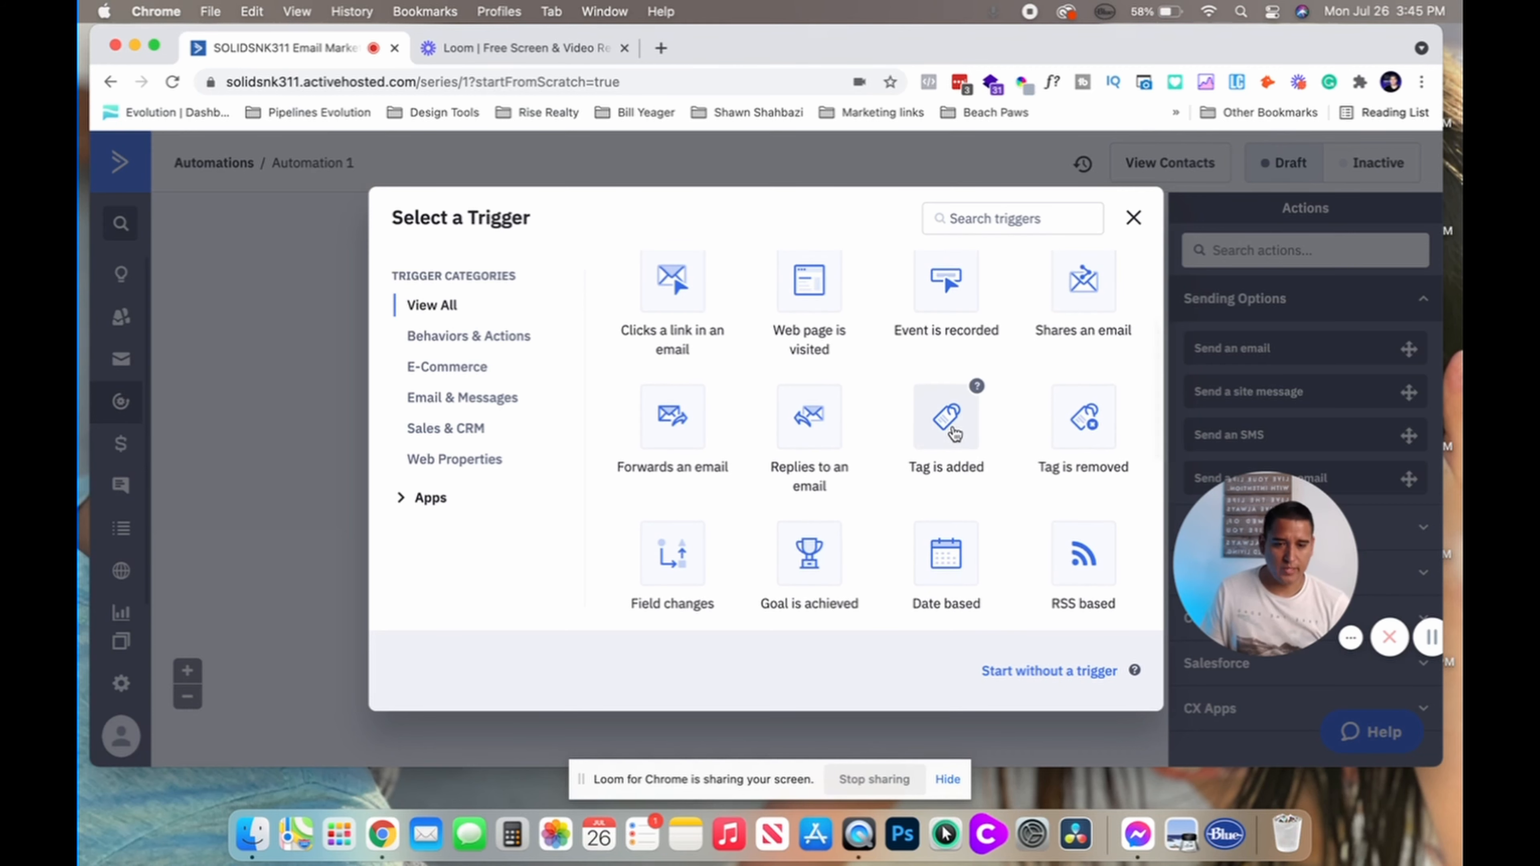
left_click(949, 424)
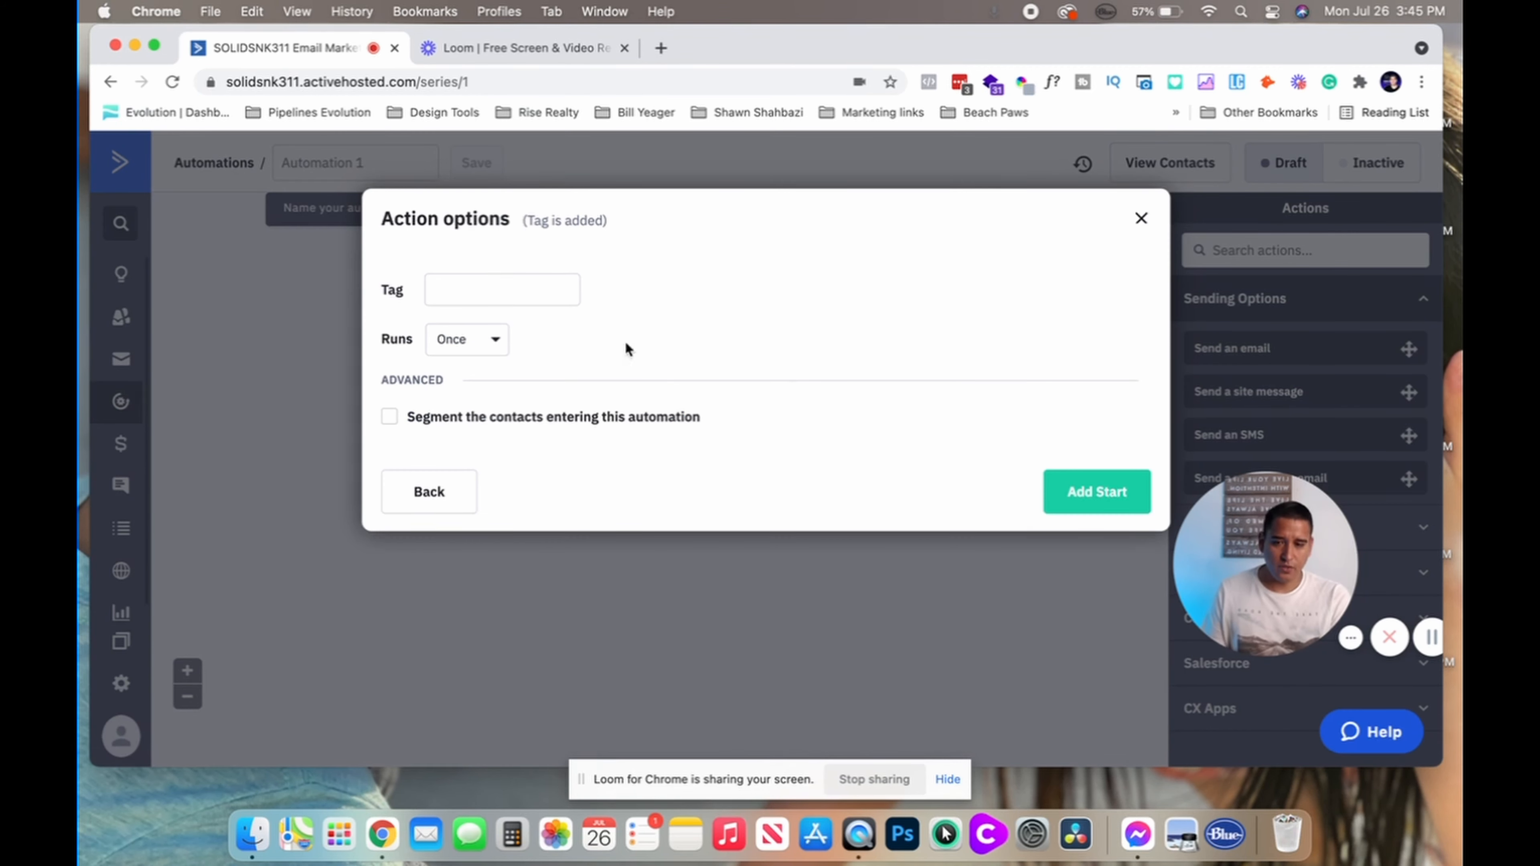
left_click(488, 283)
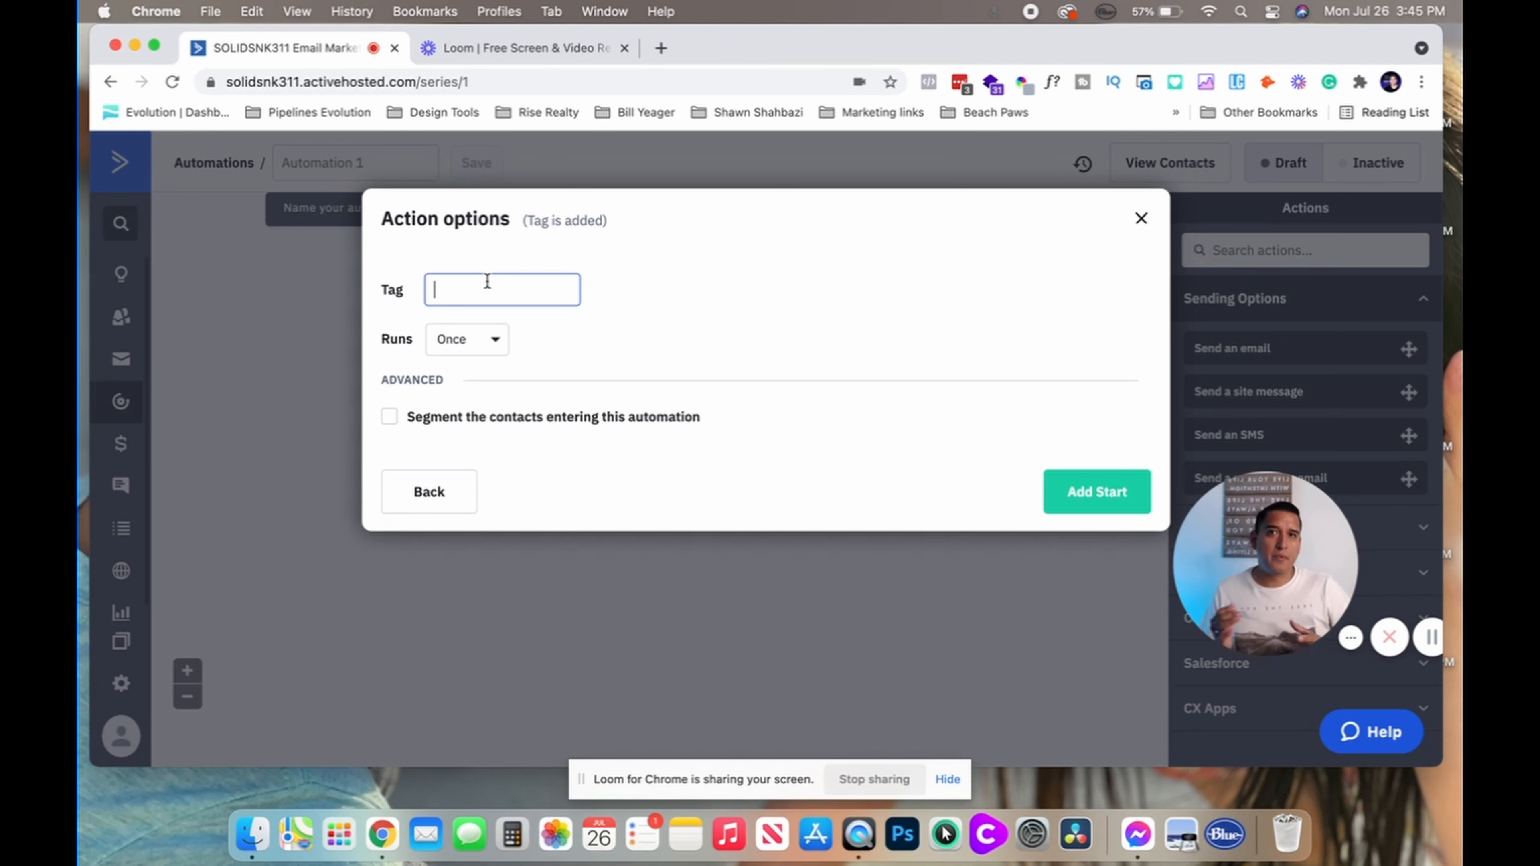
type("OptIn")
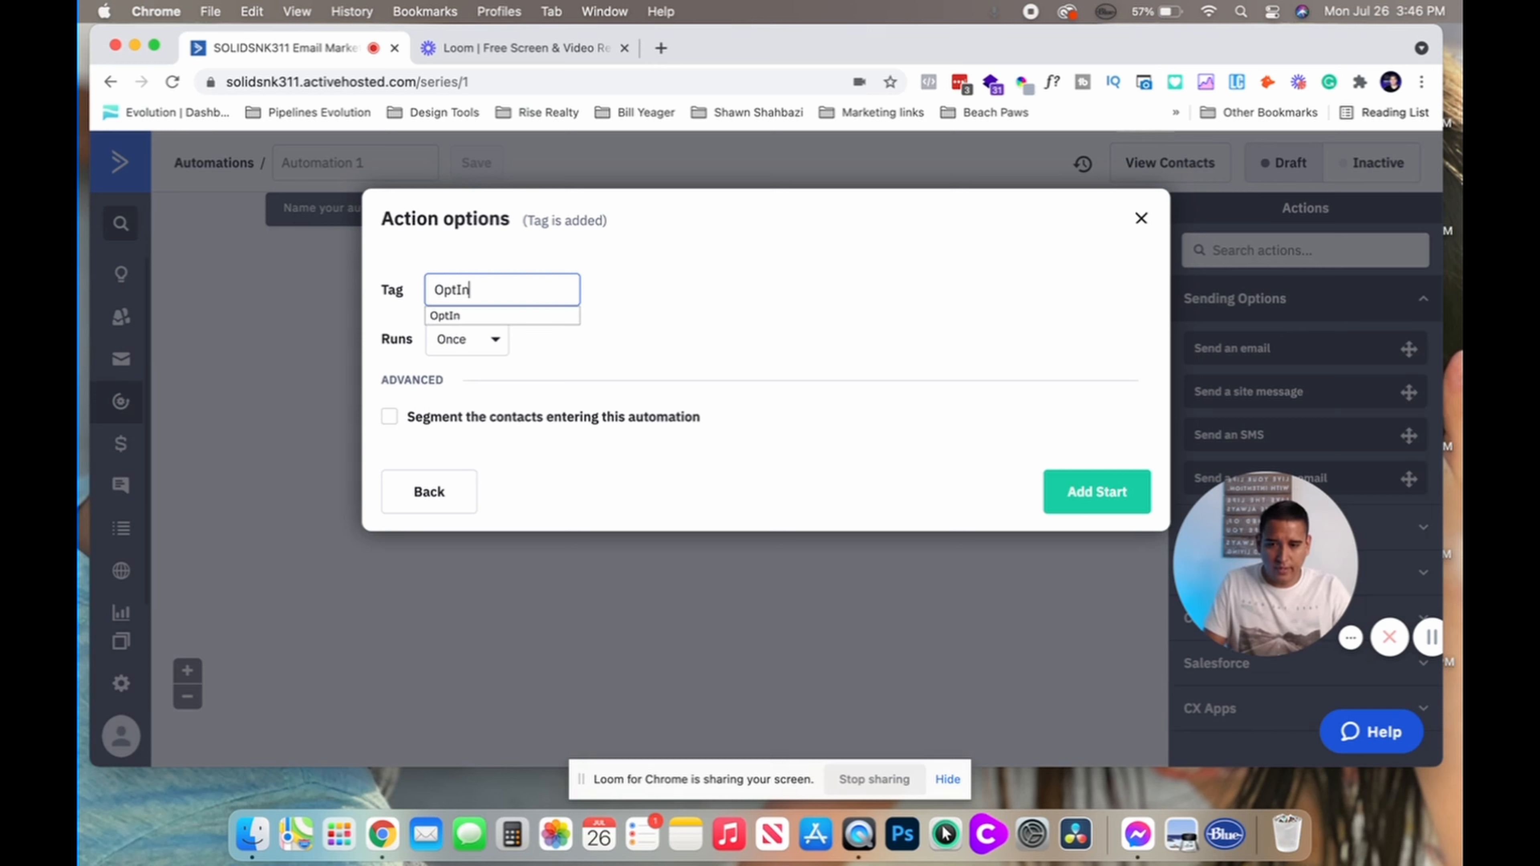
left_click(471, 312)
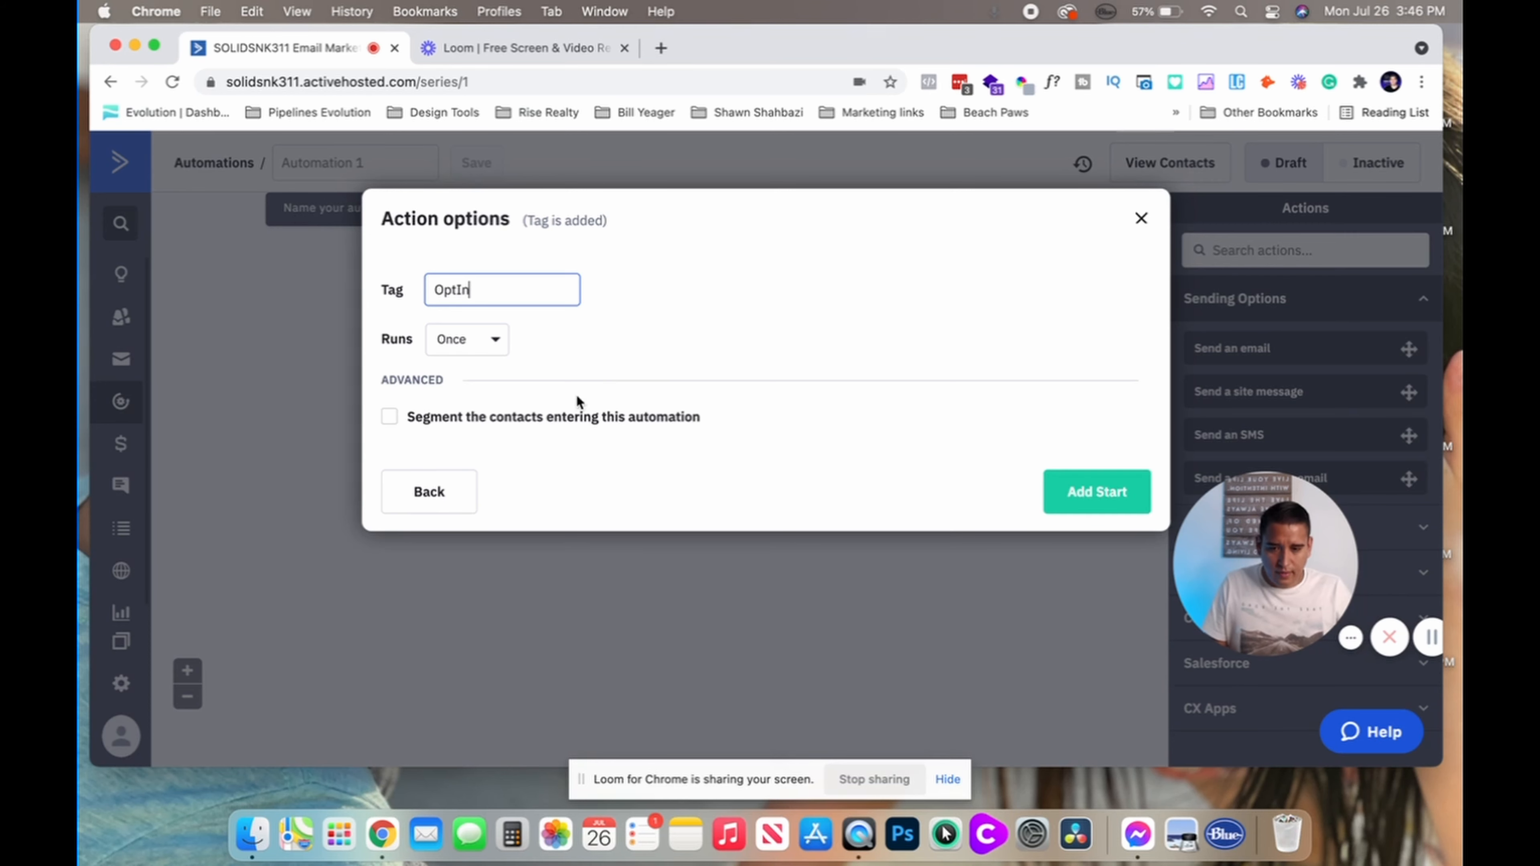
left_click(1068, 499)
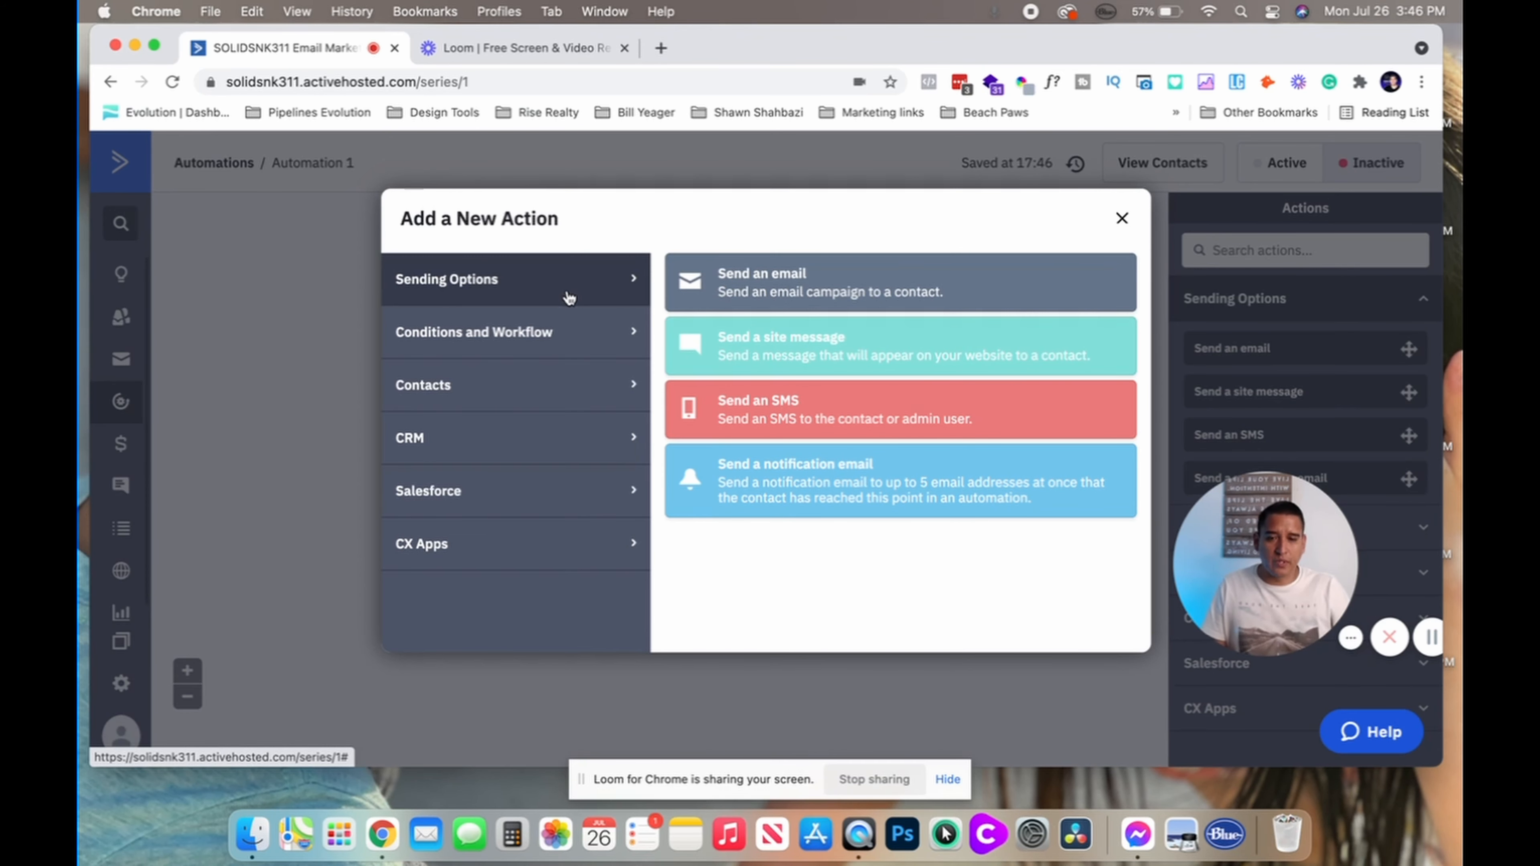
Add a Send an email action using a new email named 'Welcome Email'
left_click(754, 294)
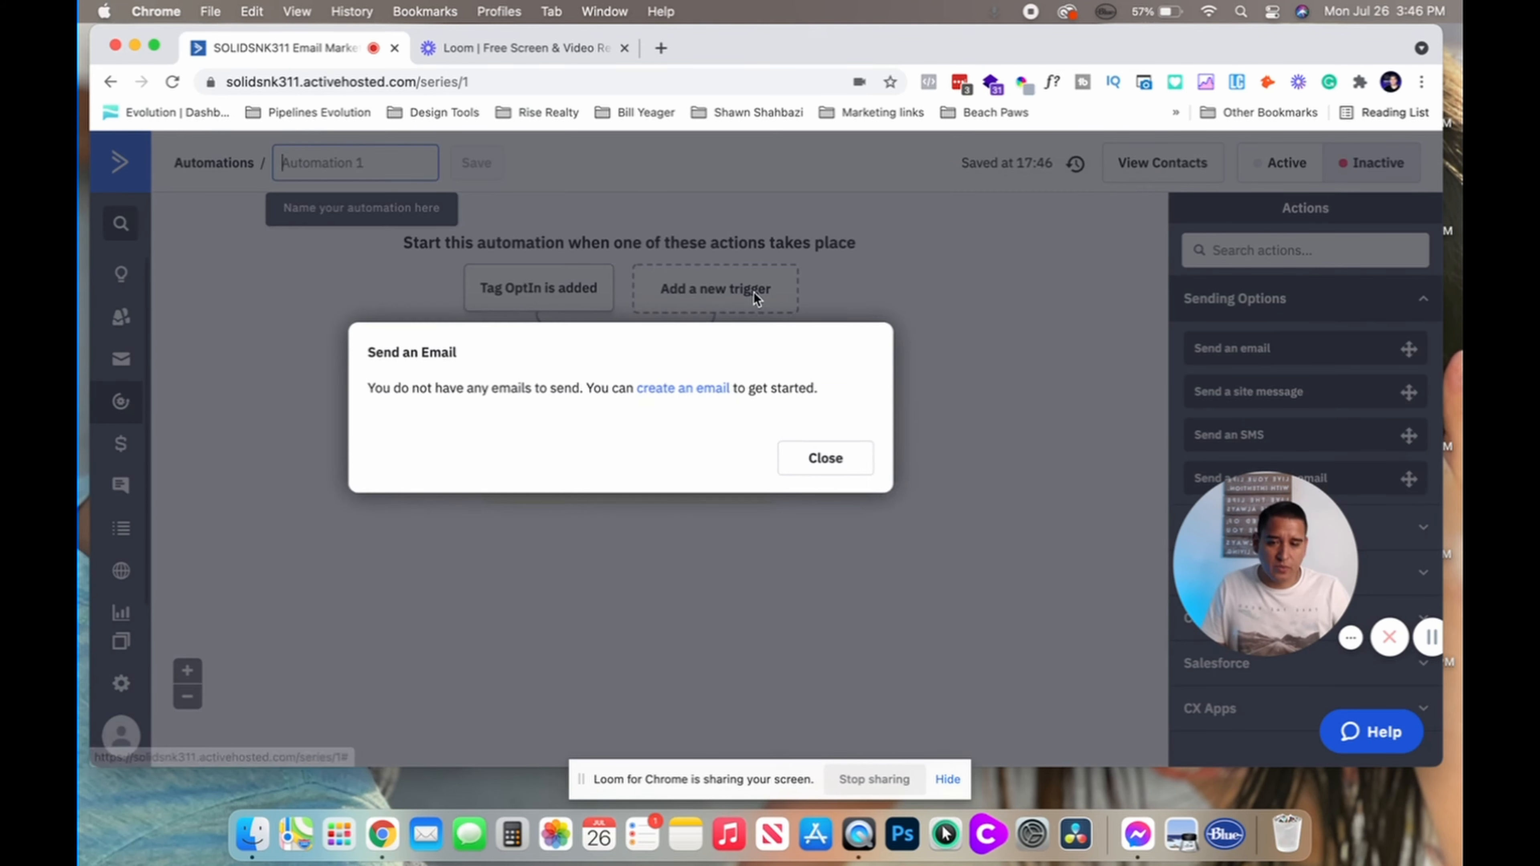
left_click(667, 388)
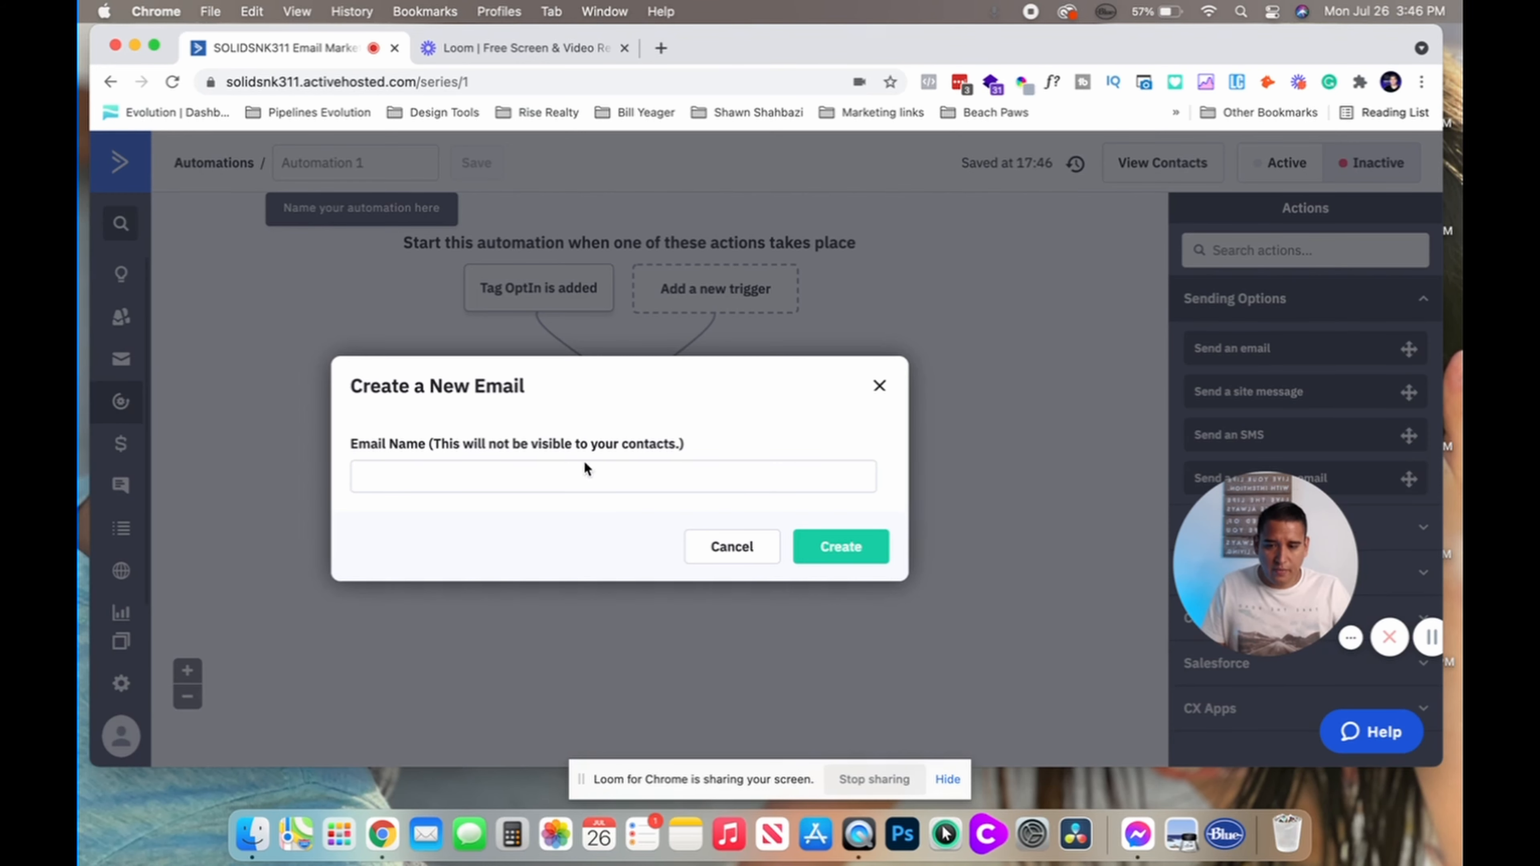
left_click(550, 487)
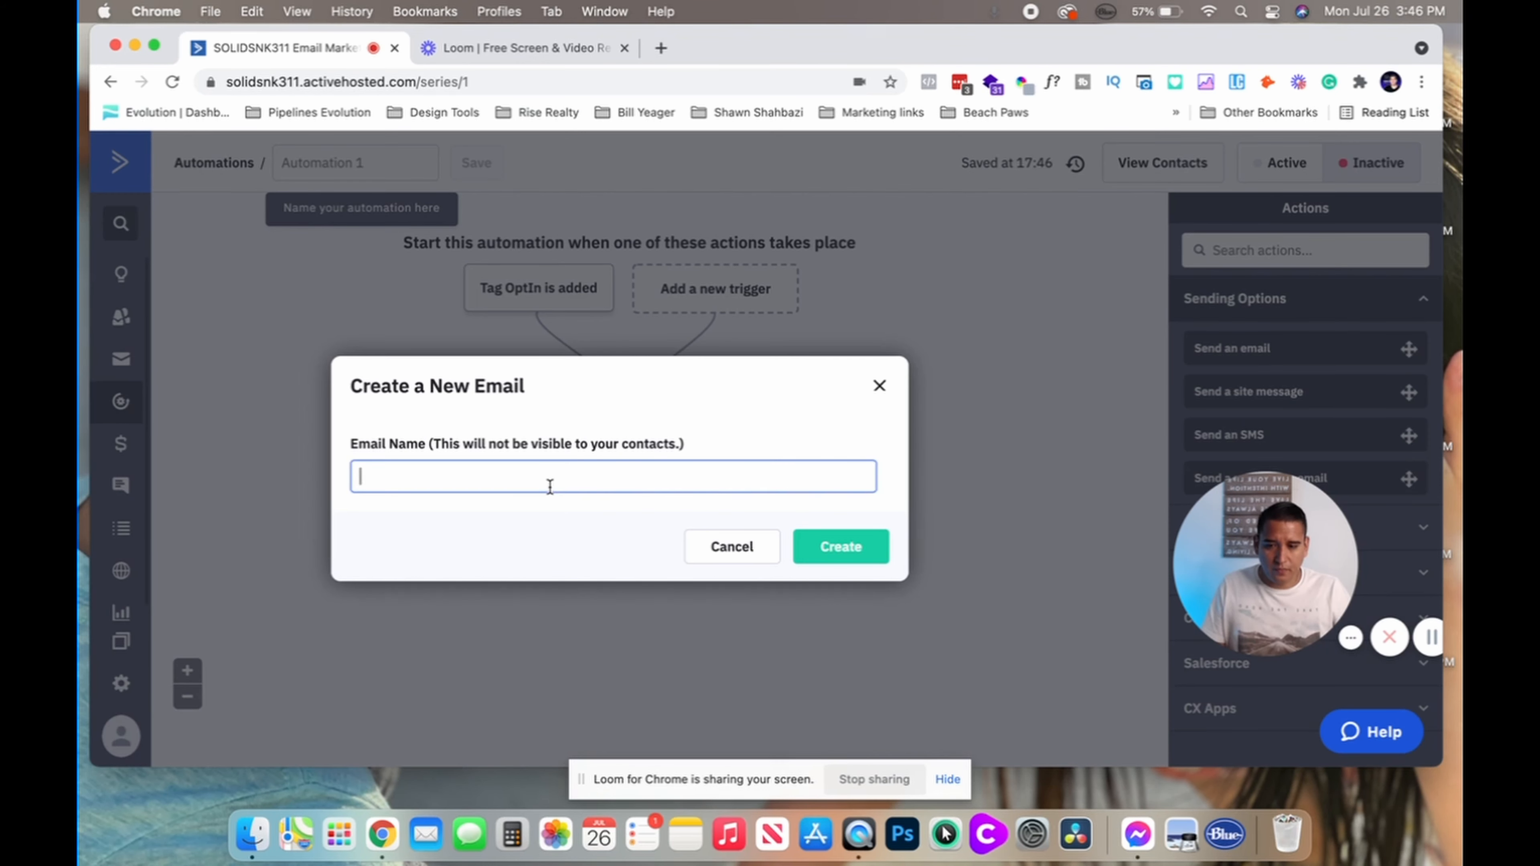
type("Welcome E")
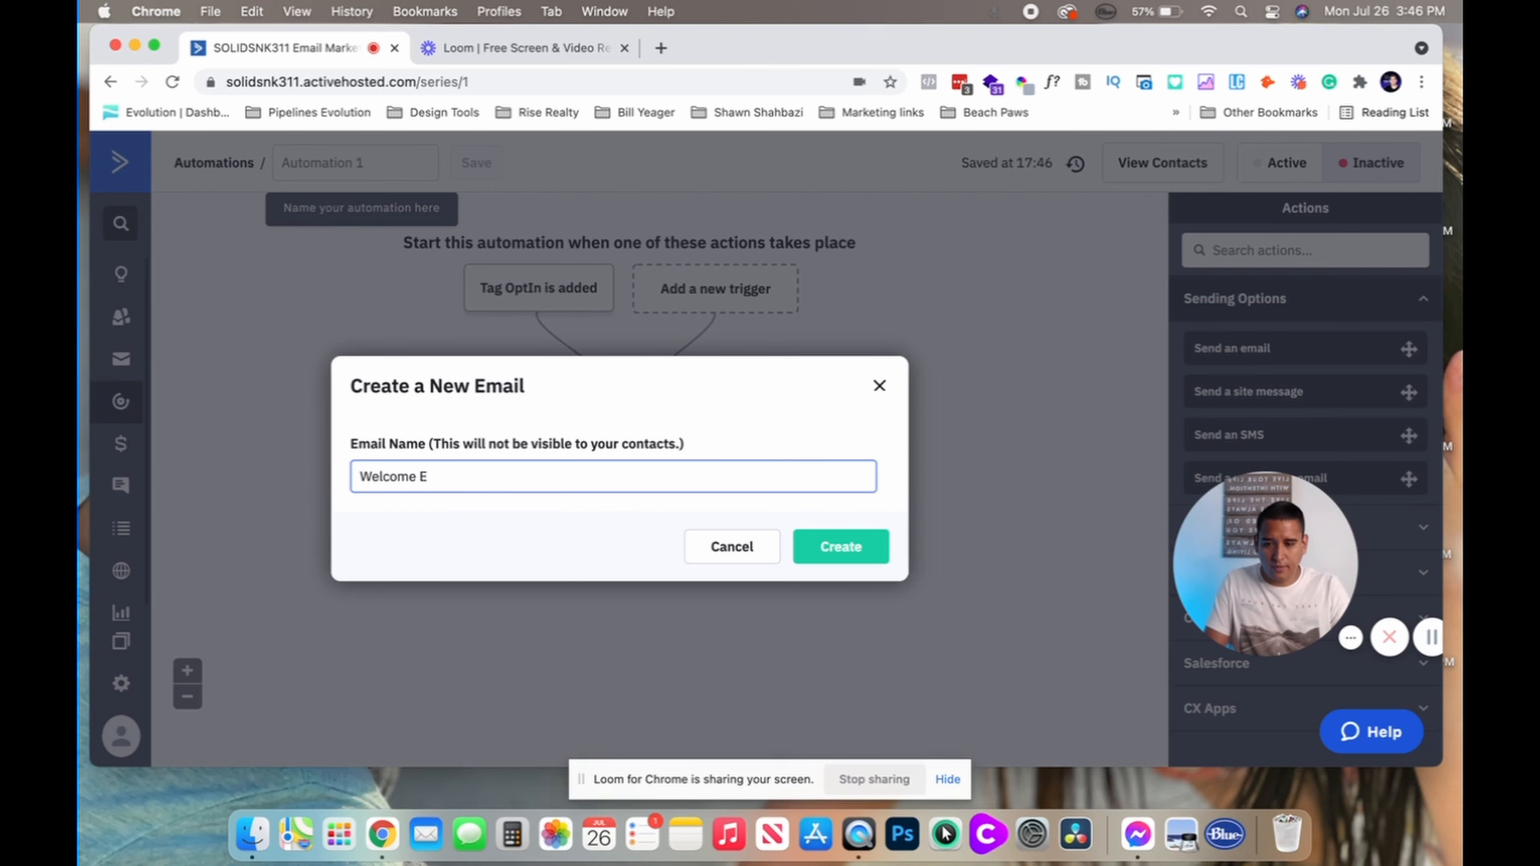
type("mail")
left_click(839, 532)
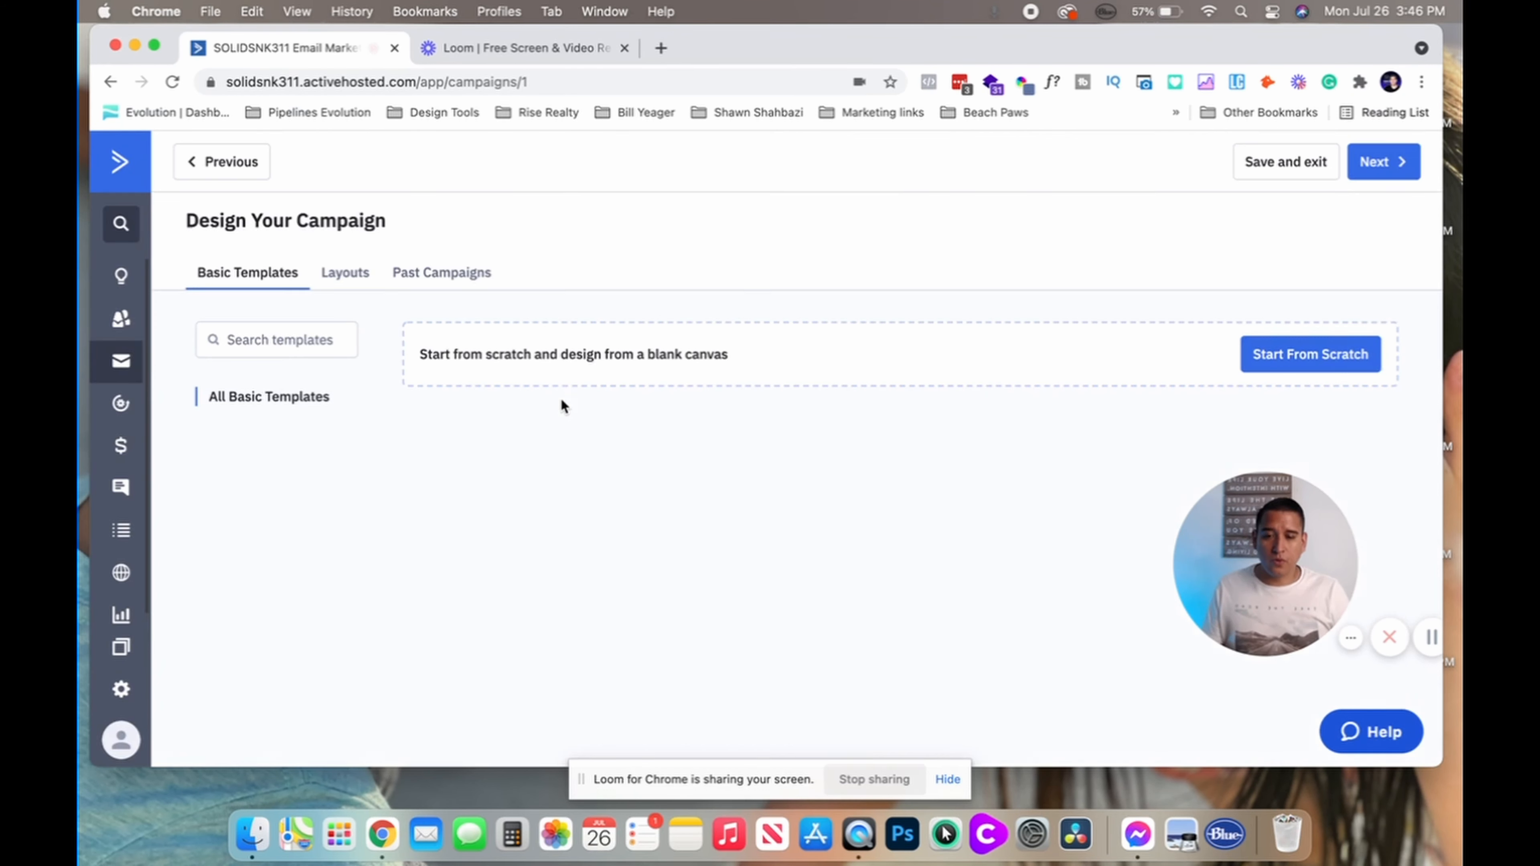
Pick a blank Standard design for the Welcome Email, then close sender details without continuing
left_click(1253, 355)
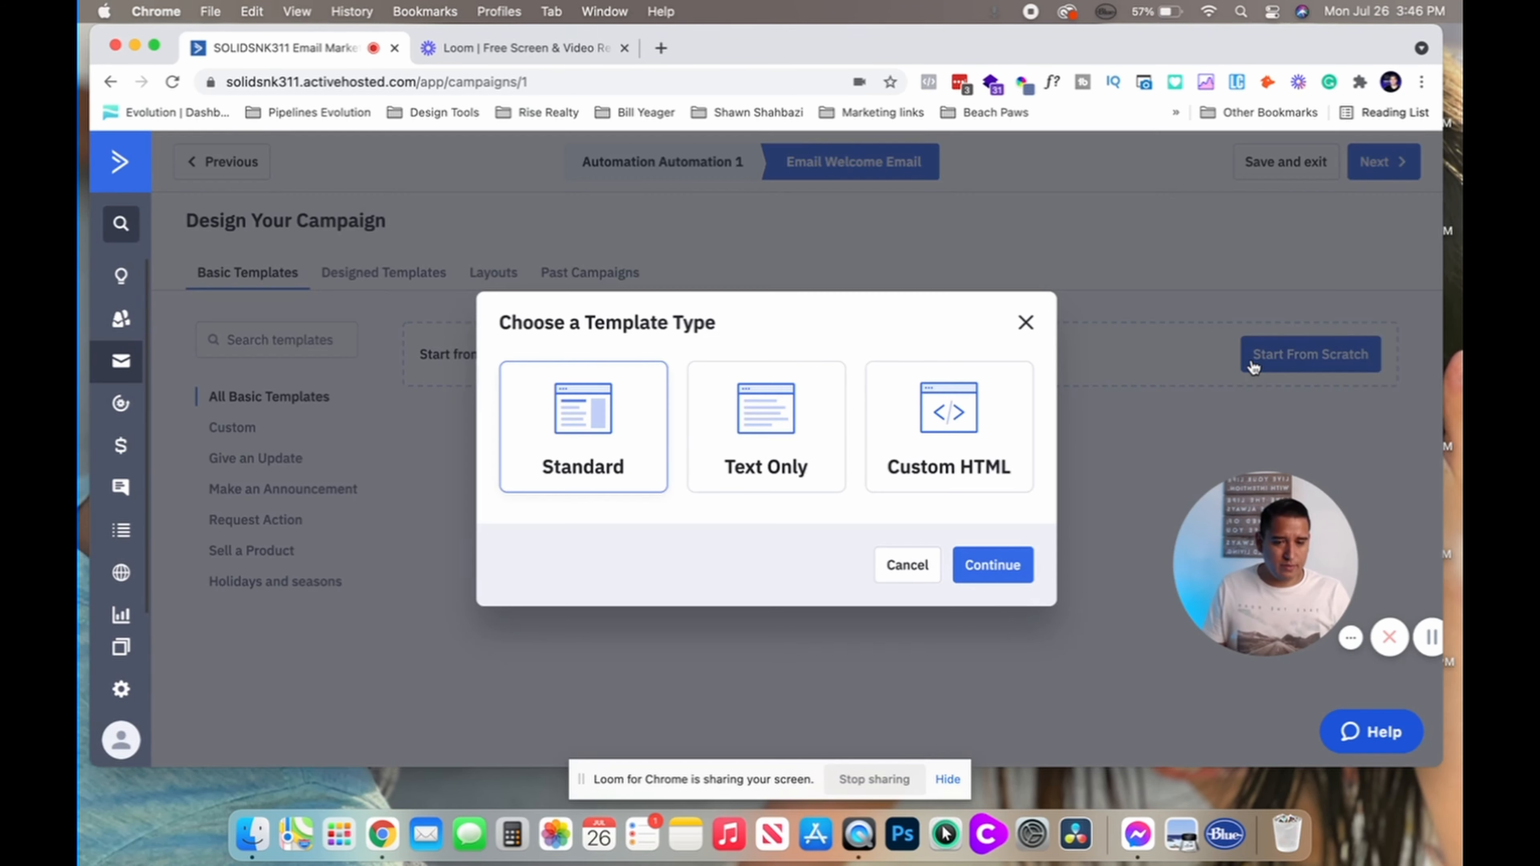
left_click(1031, 322)
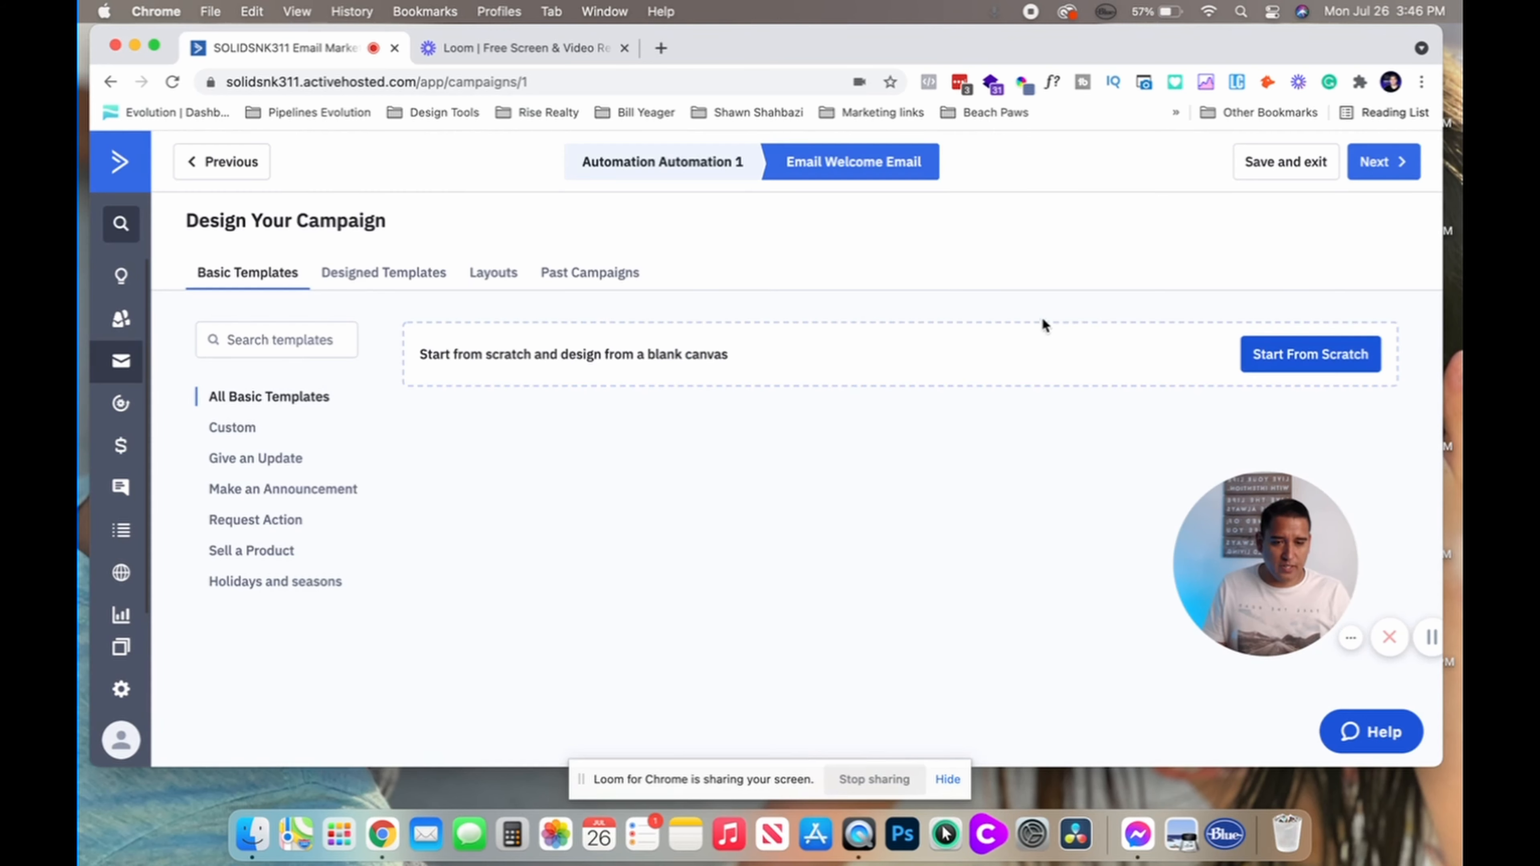
left_click(1281, 363)
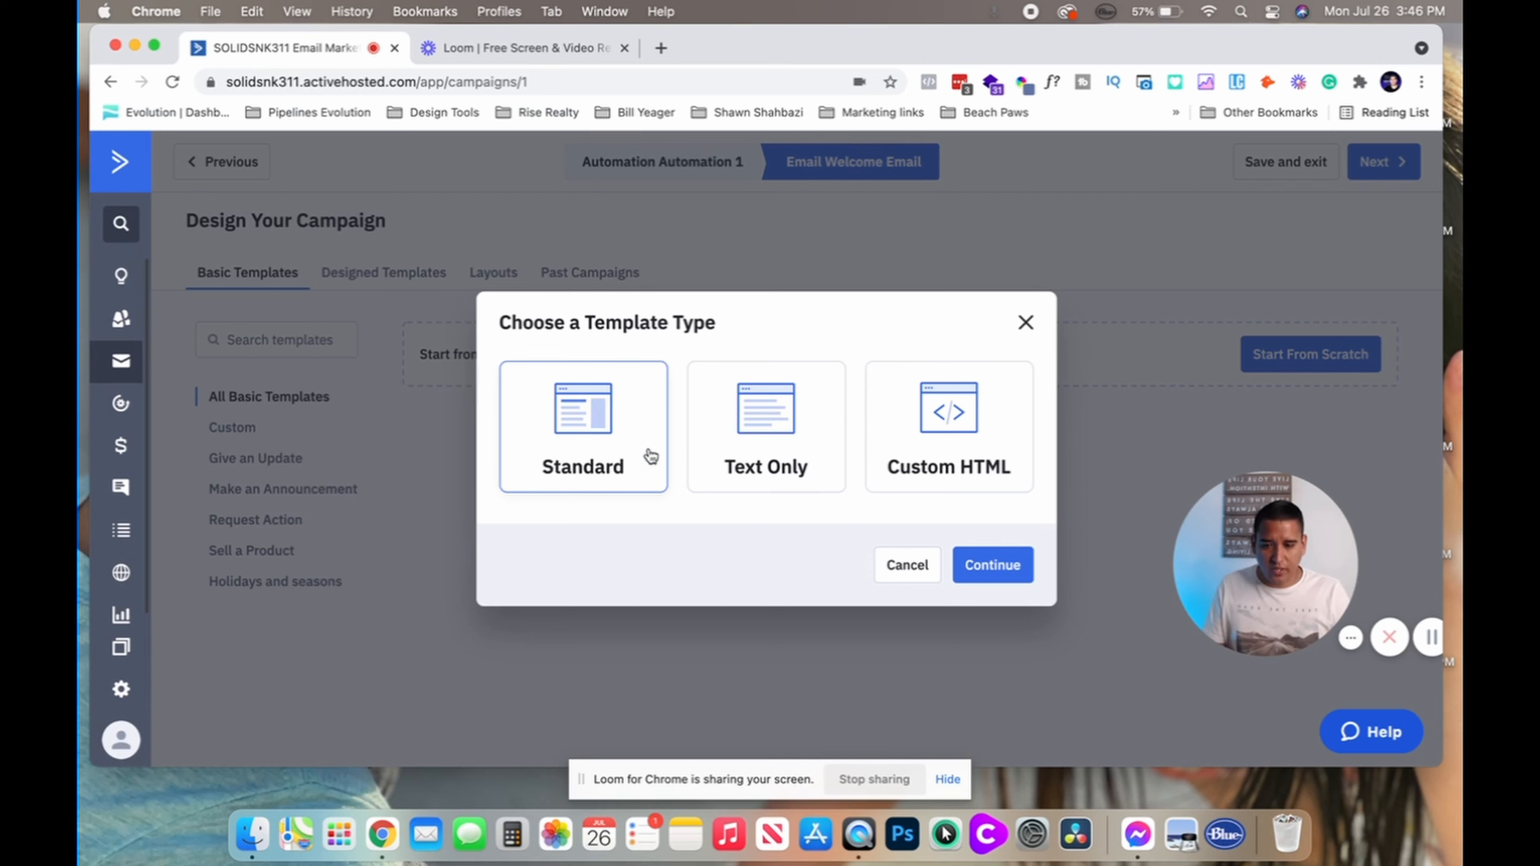
left_click(991, 570)
left_click(629, 520)
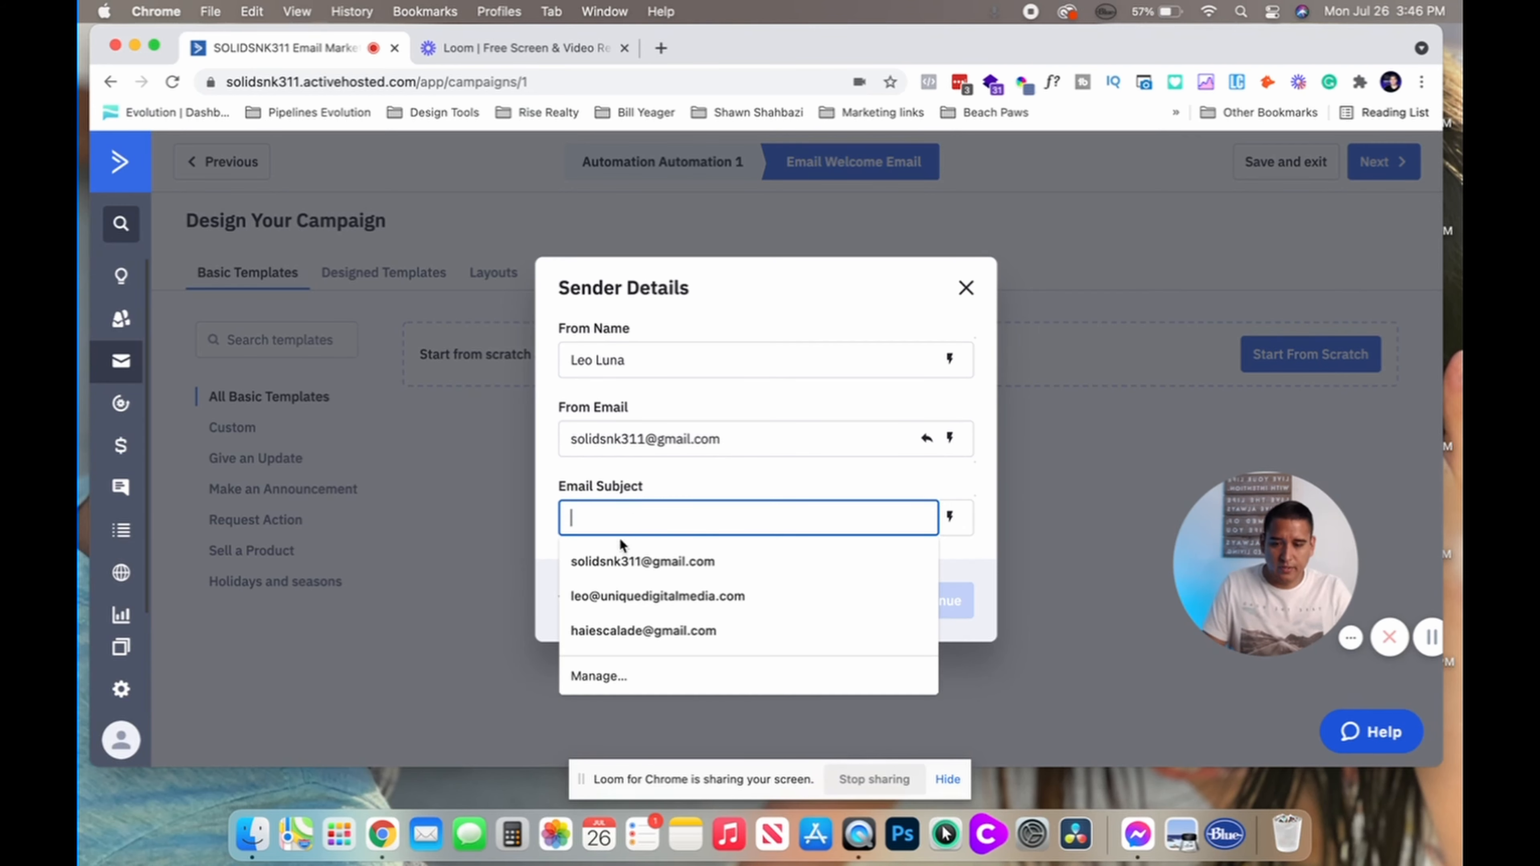
left_click(525, 581)
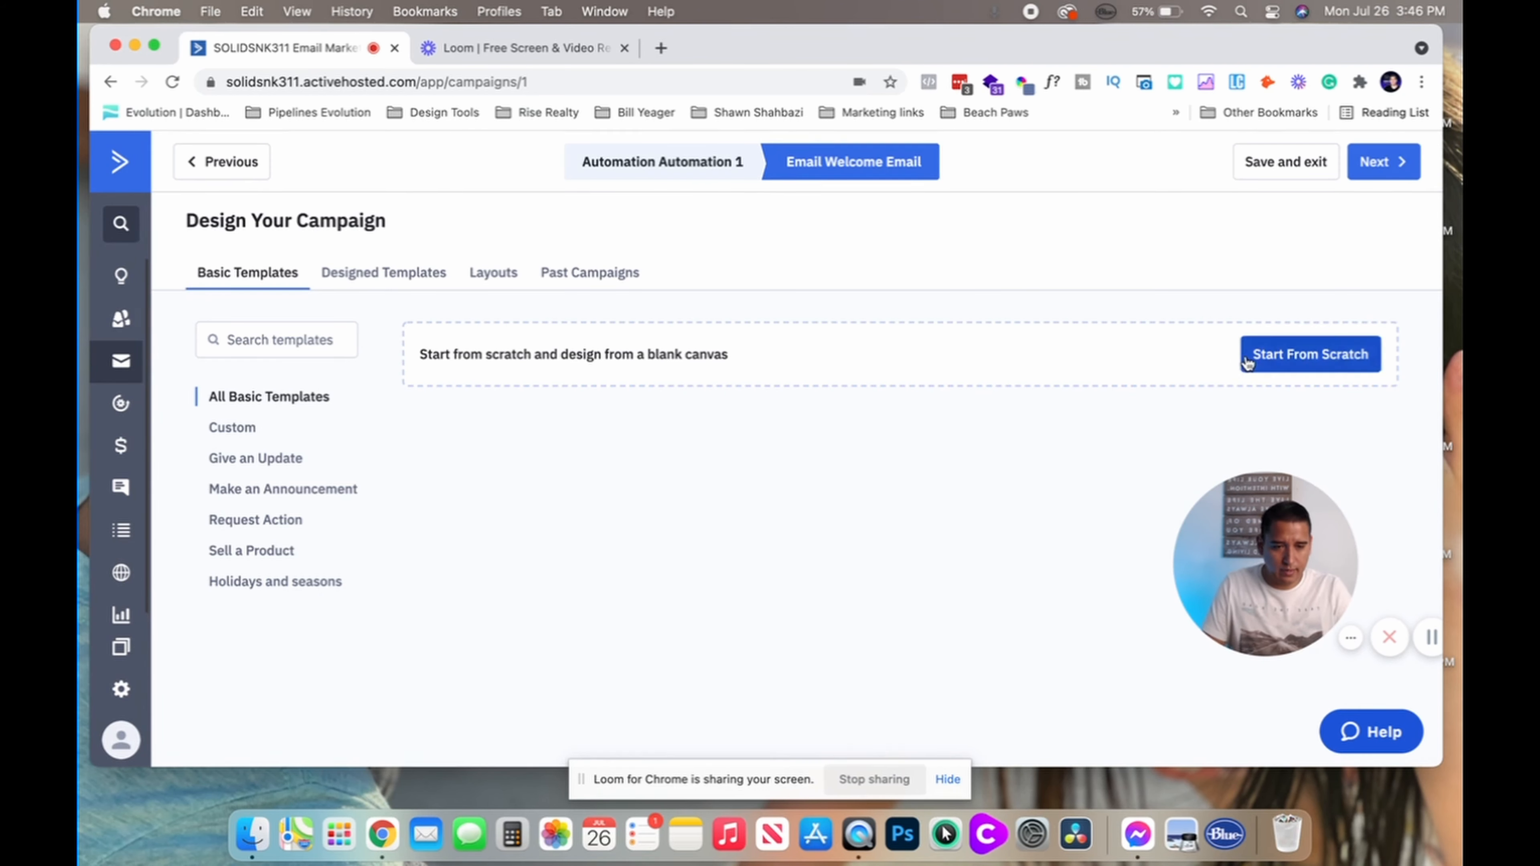
Restart from scratch with Standard, set subject 'Here is your amazing welcome headline' and continue
left_click(1231, 356)
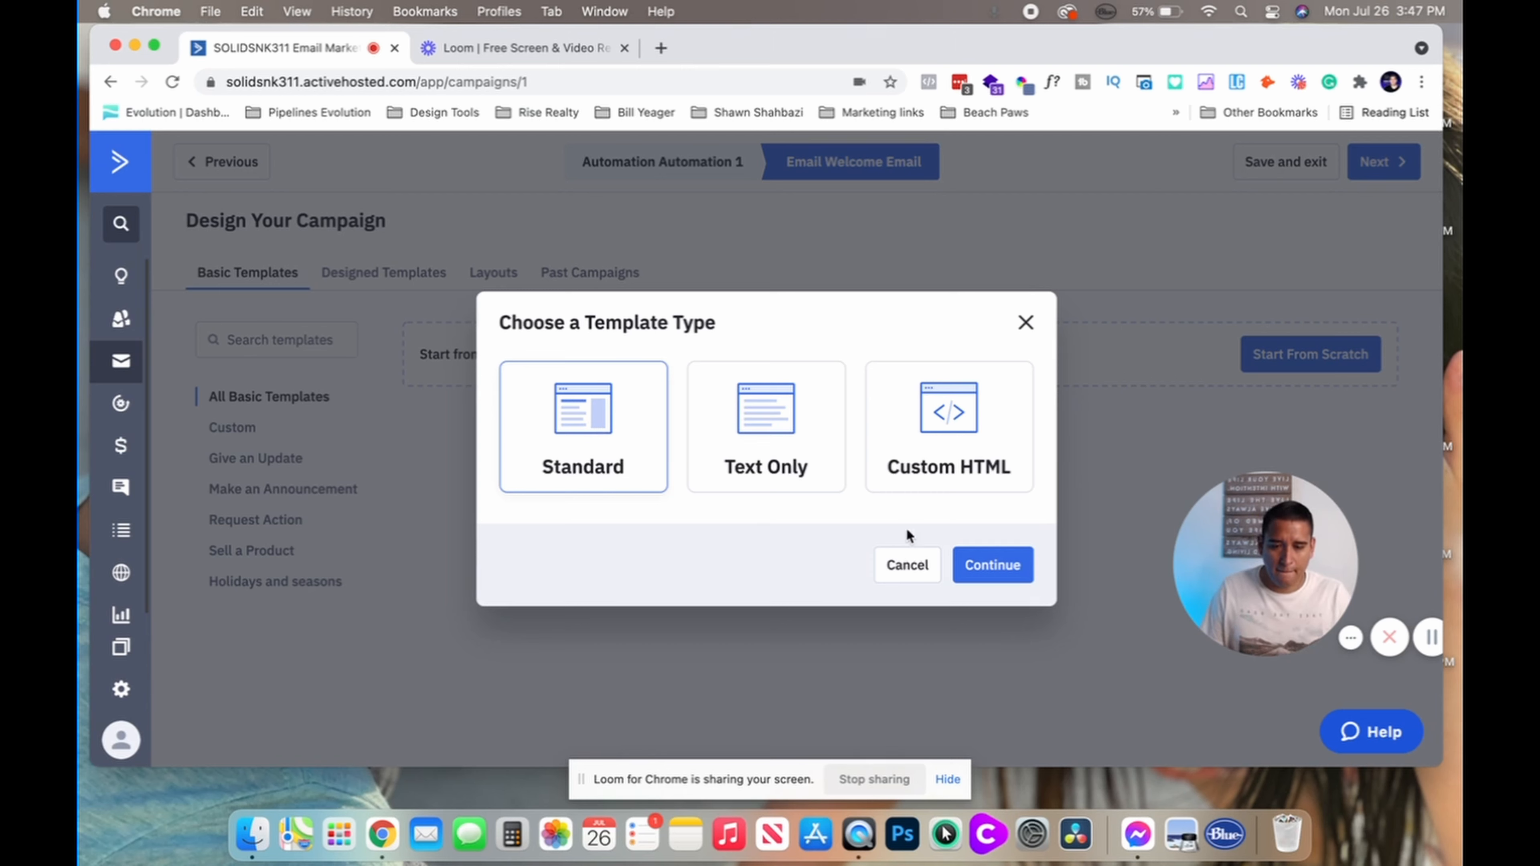
left_click(995, 564)
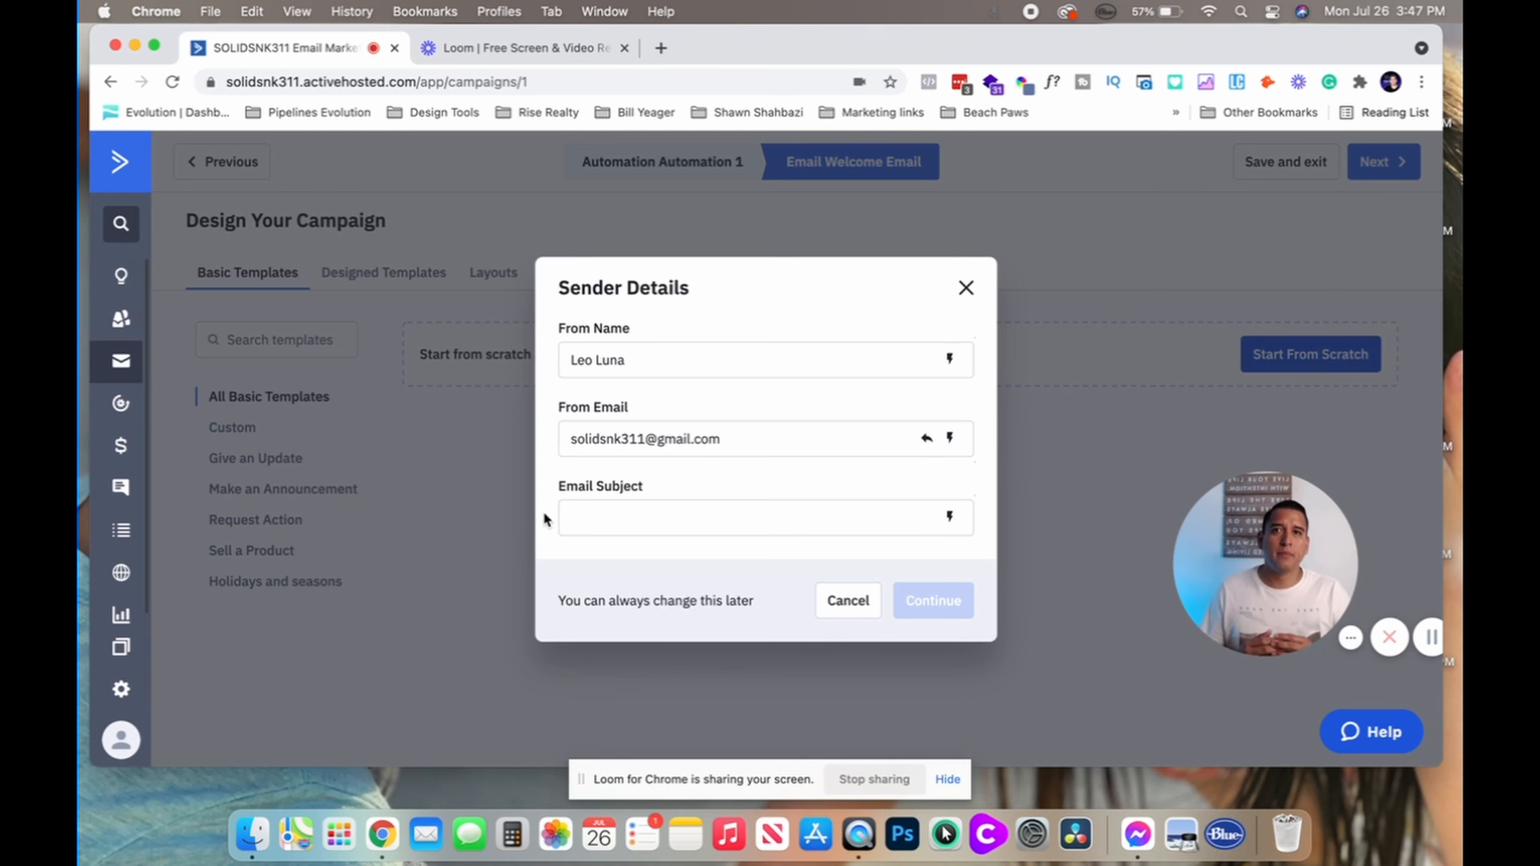
left_click(564, 519)
type("Welc")
key("BackSpace")
key("BackSpace")
type("Her")
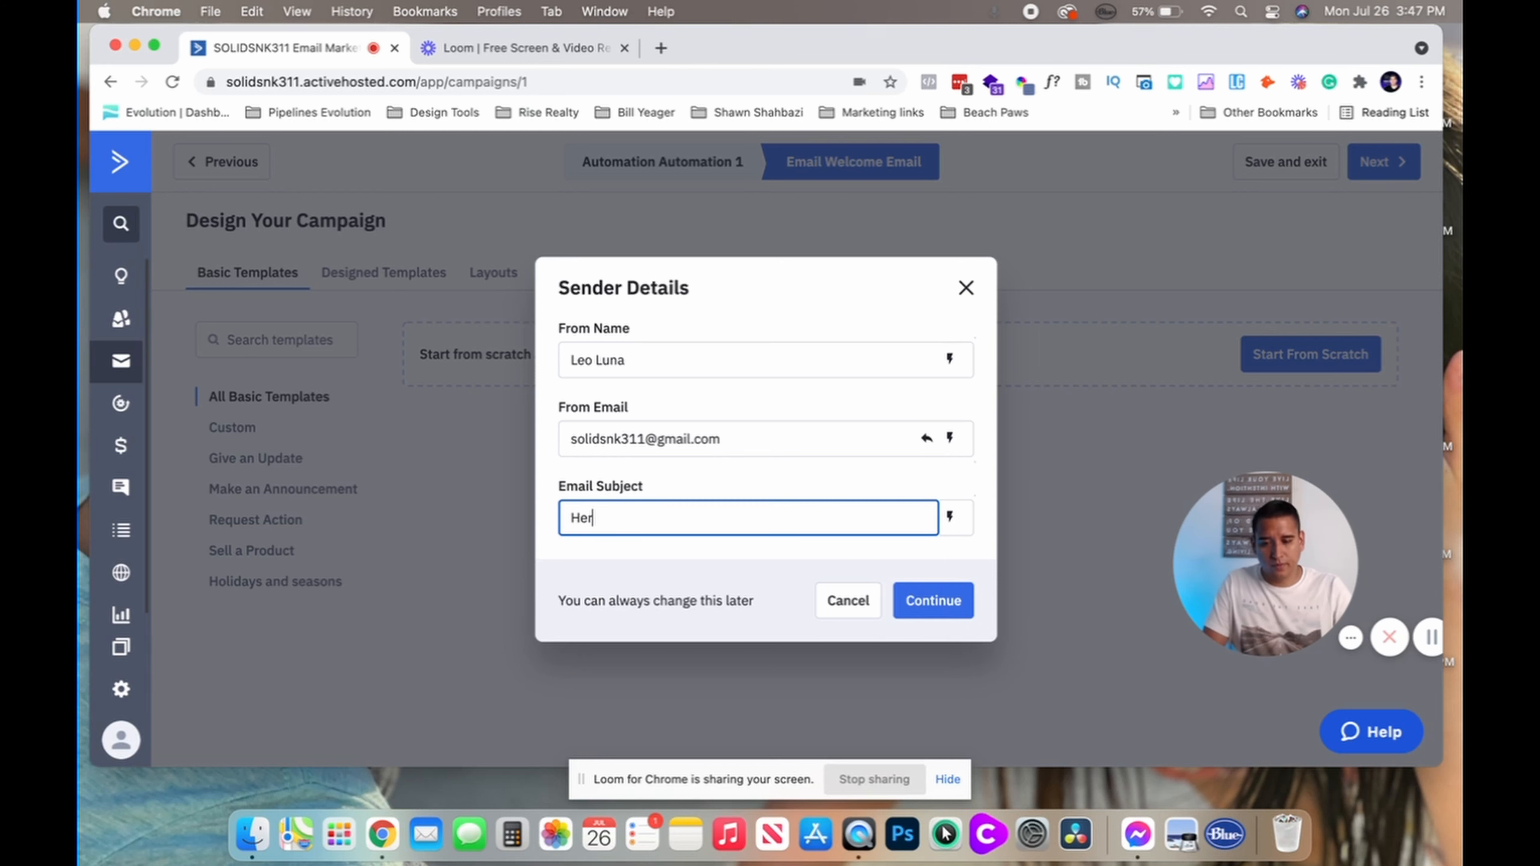
type("e is your amazing welcome head")
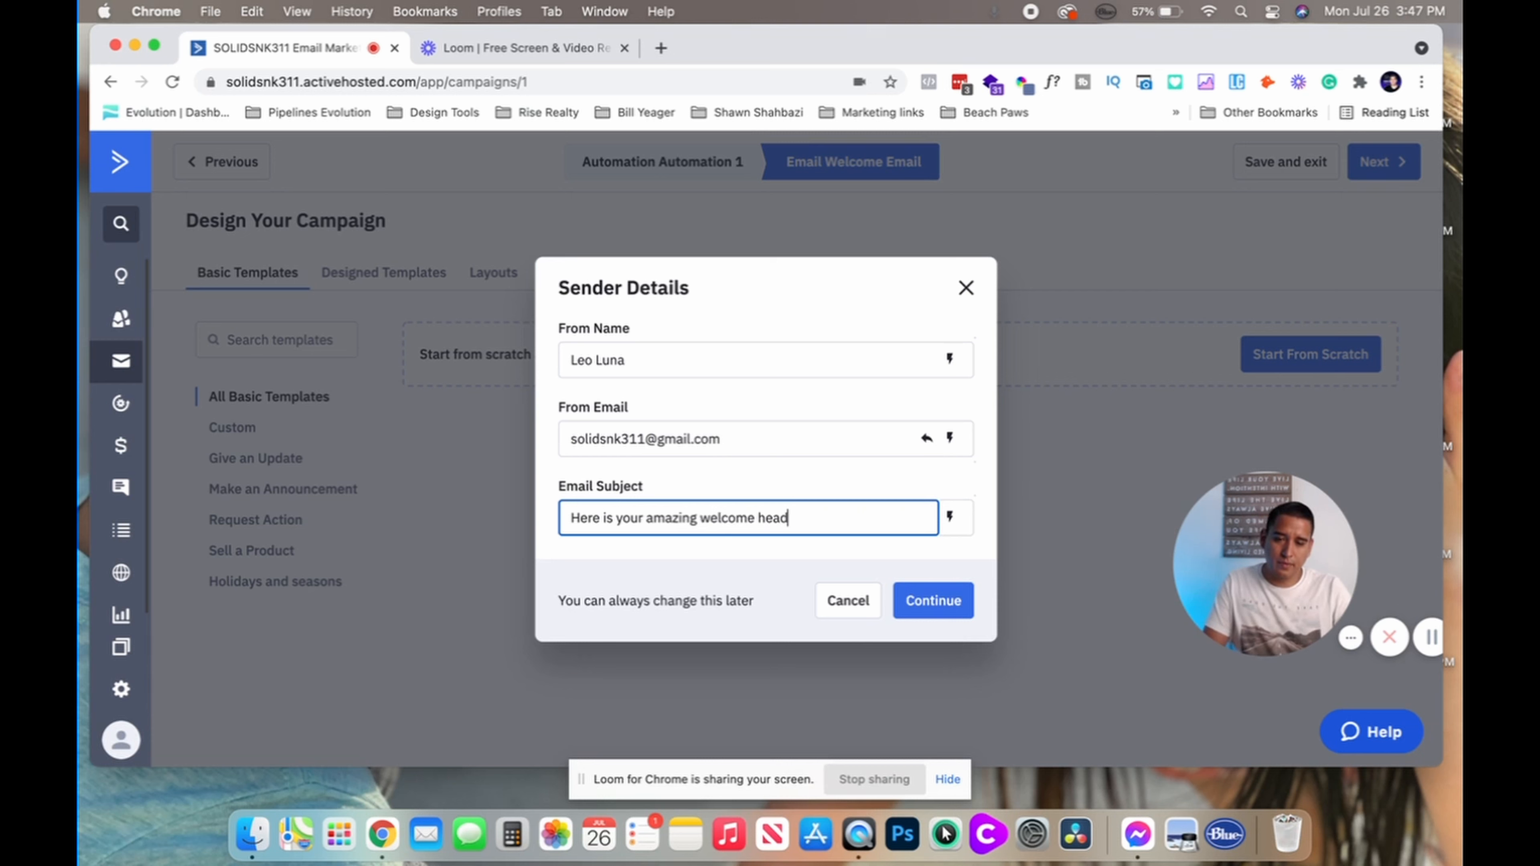
type("line")
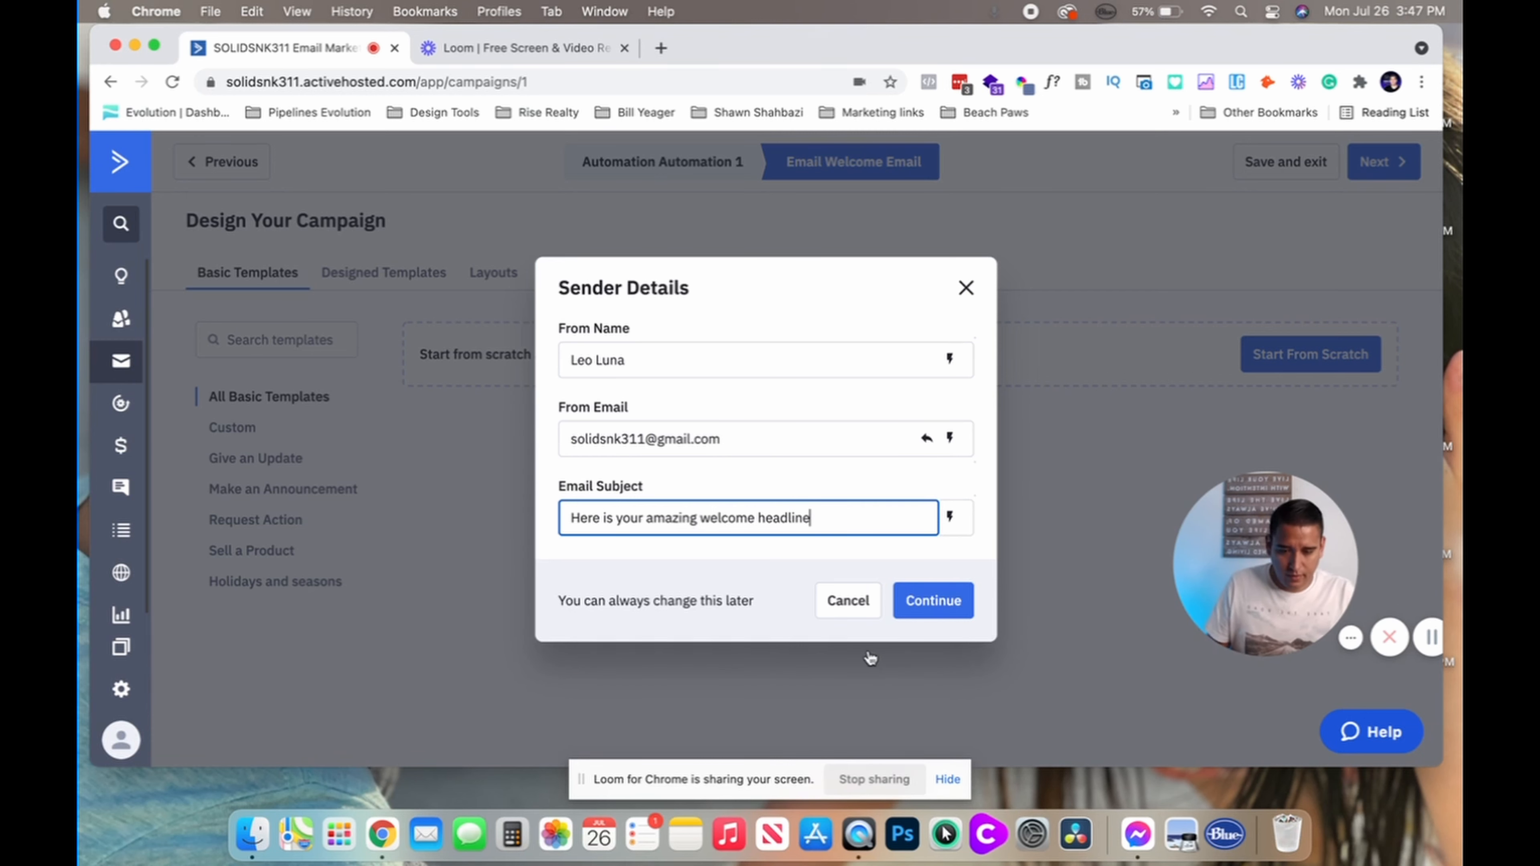
left_click(921, 607)
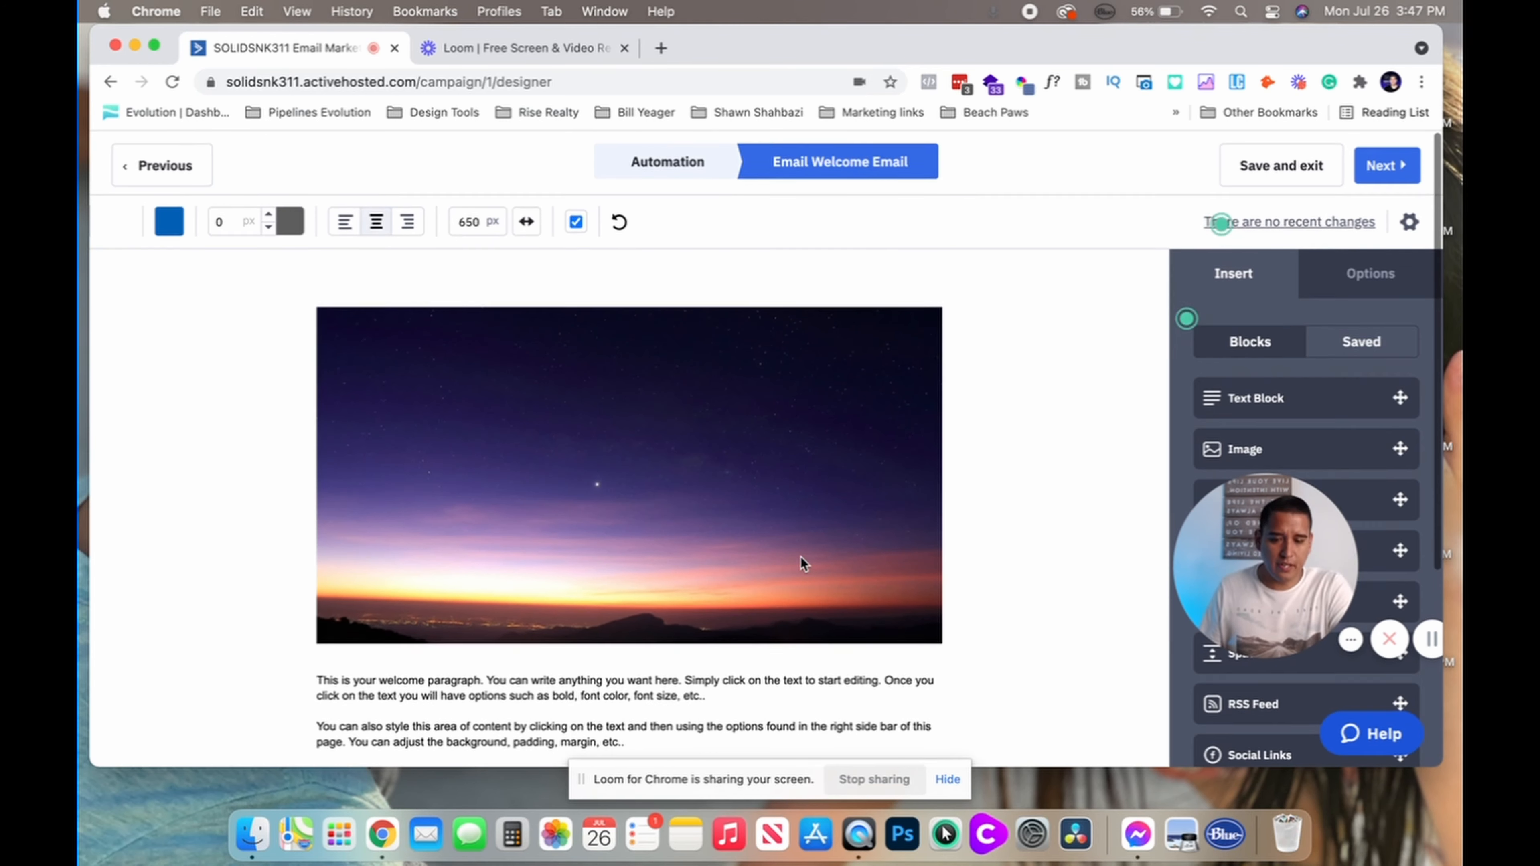
Delete the top image block from the Welcome Email
left_click(881, 341)
left_click(957, 354)
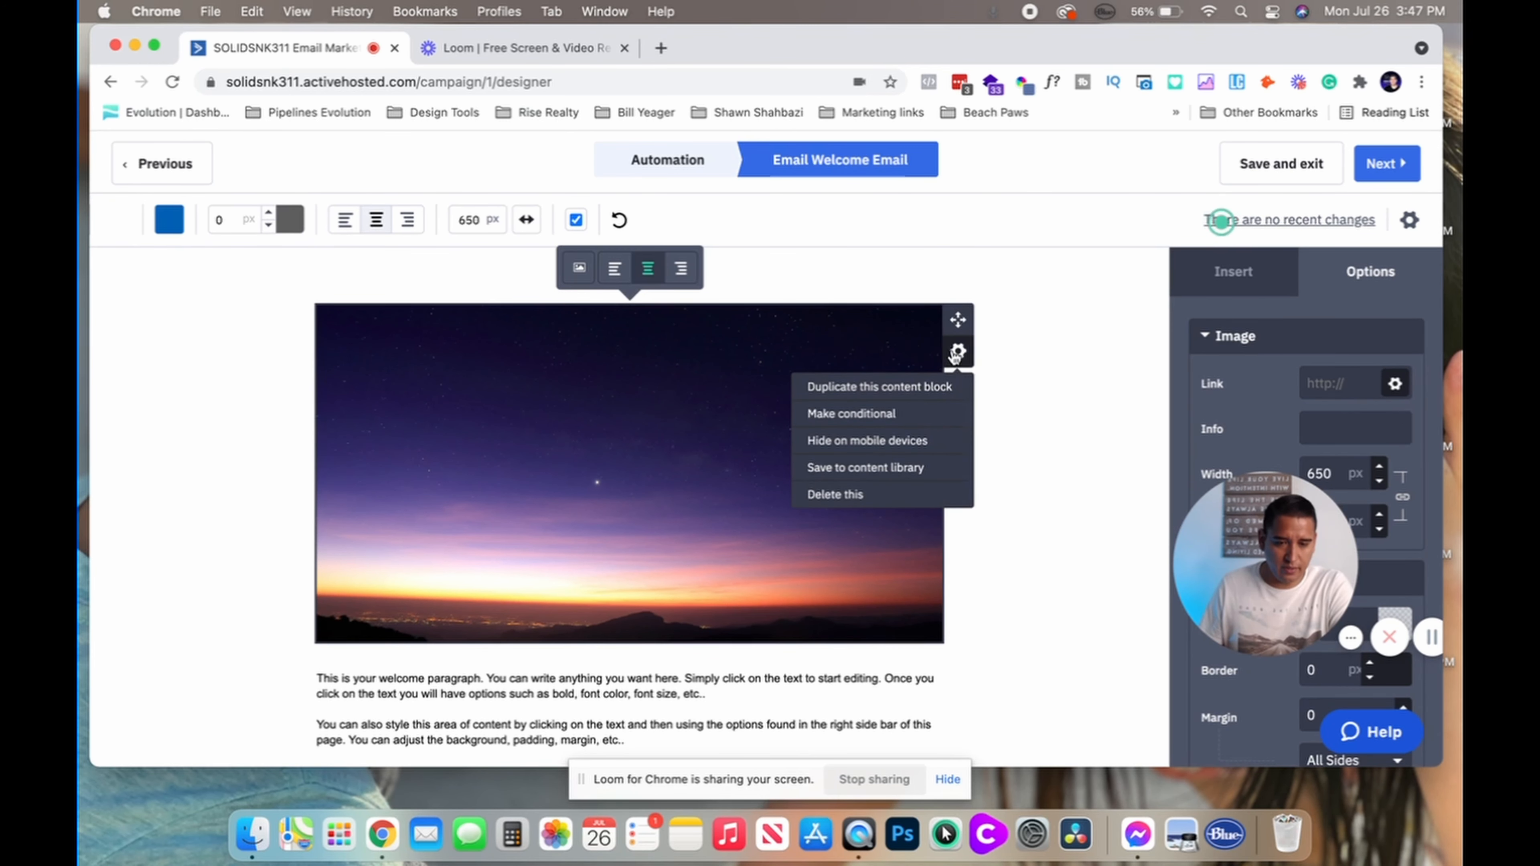
left_click(903, 494)
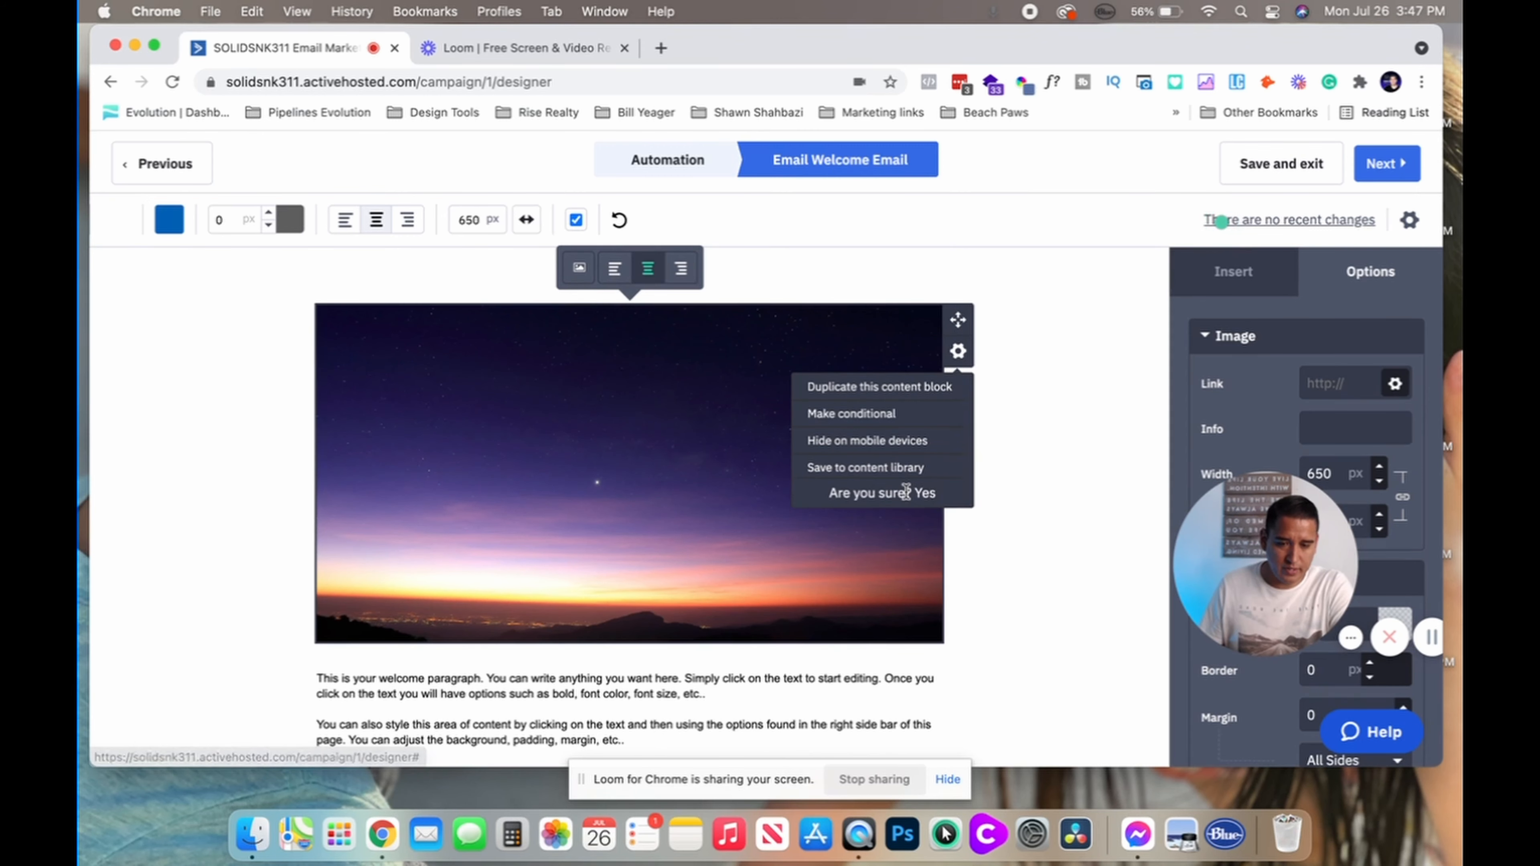
left_click(905, 493)
Replace the placeholder paragraph with 'Today I found out this amazing detail'
left_click(658, 403)
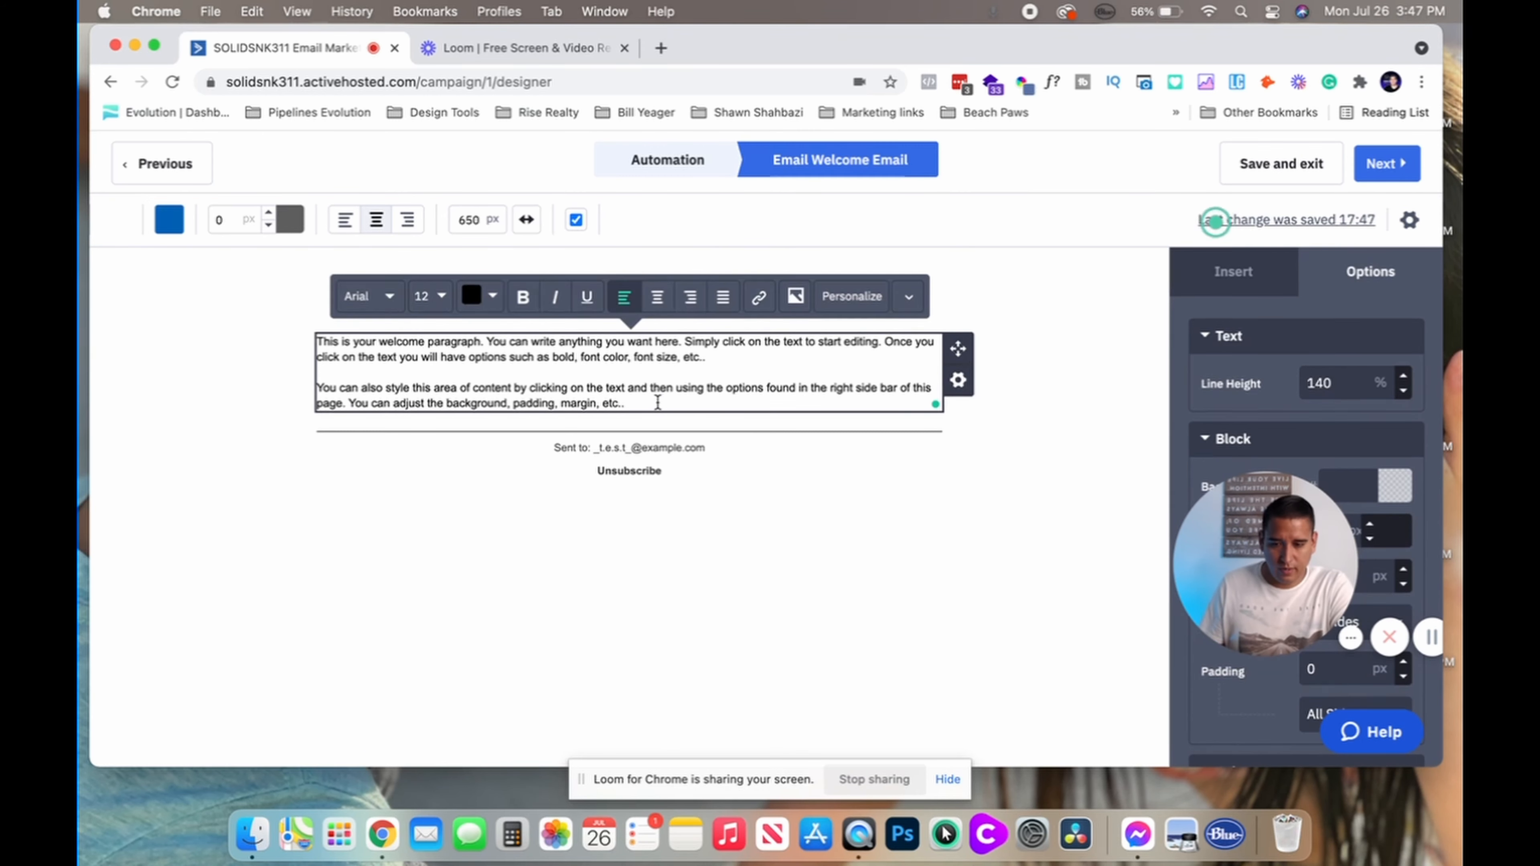
left_click_drag(658, 402, 516, 347)
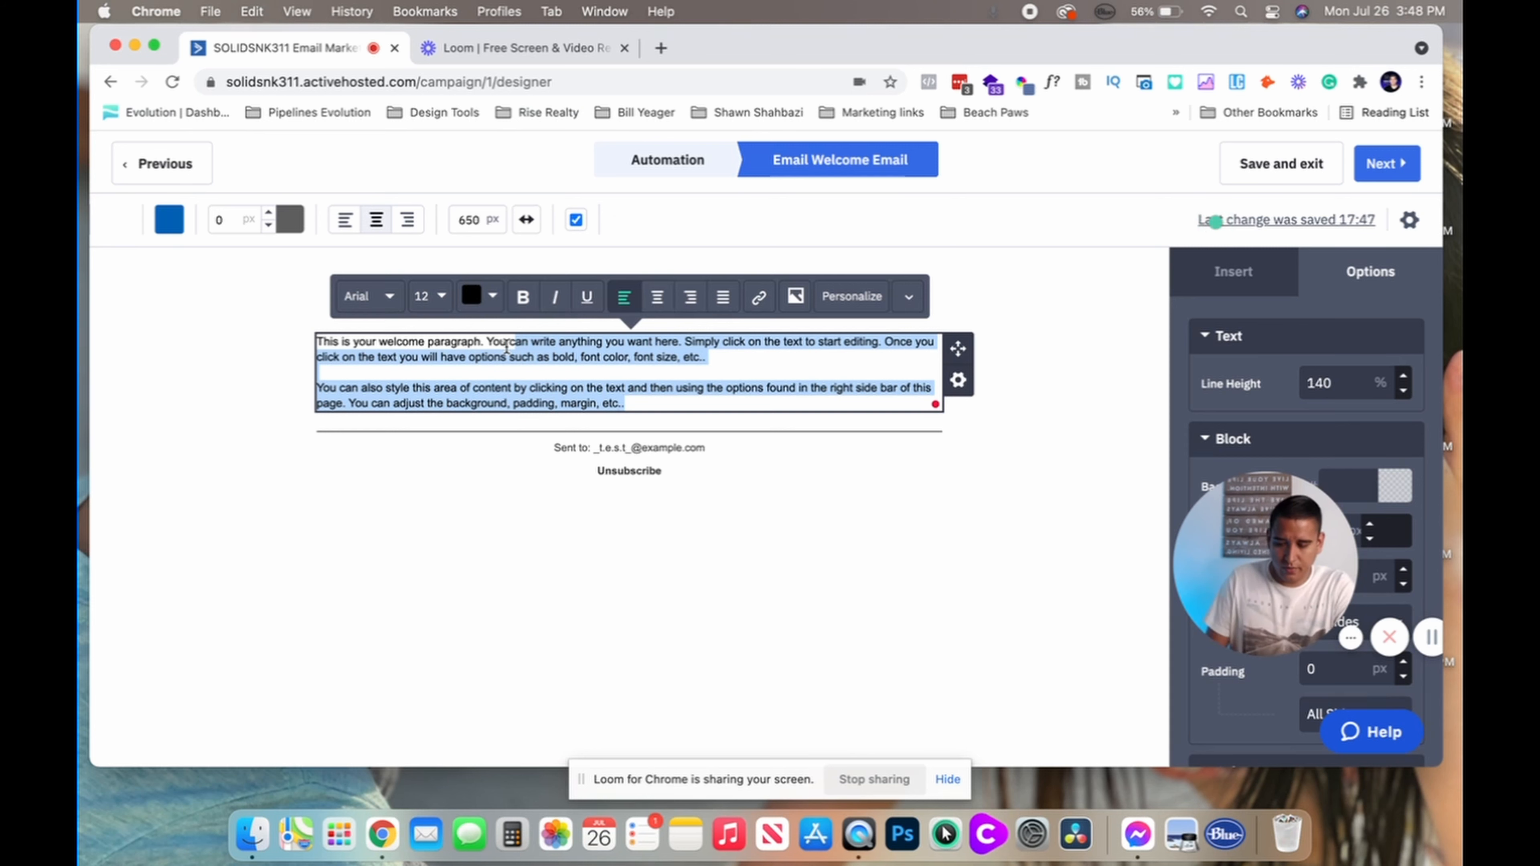
key("super+a")
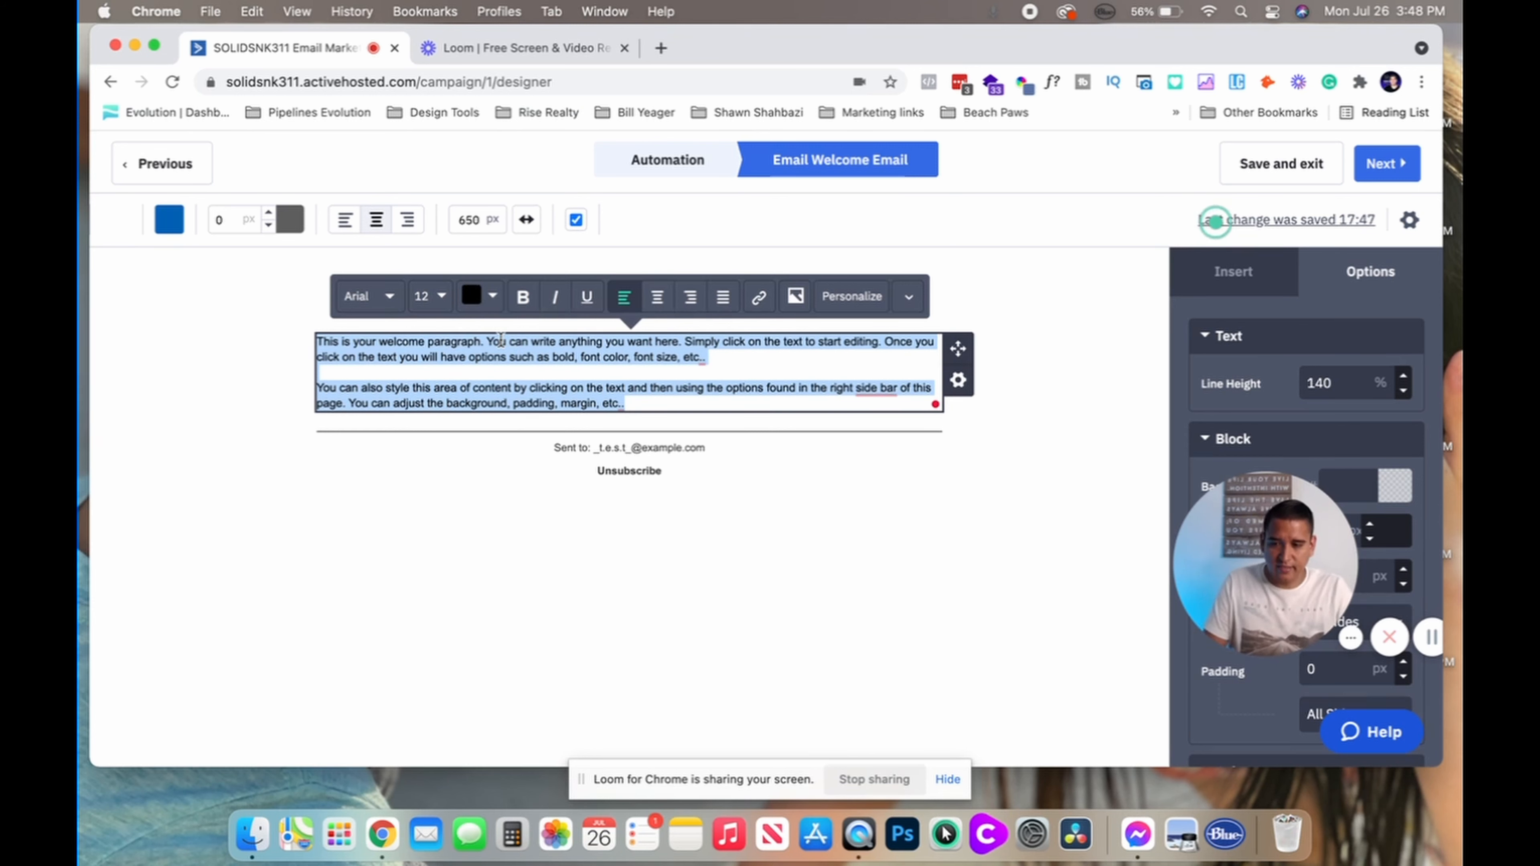
key("BackSpace")
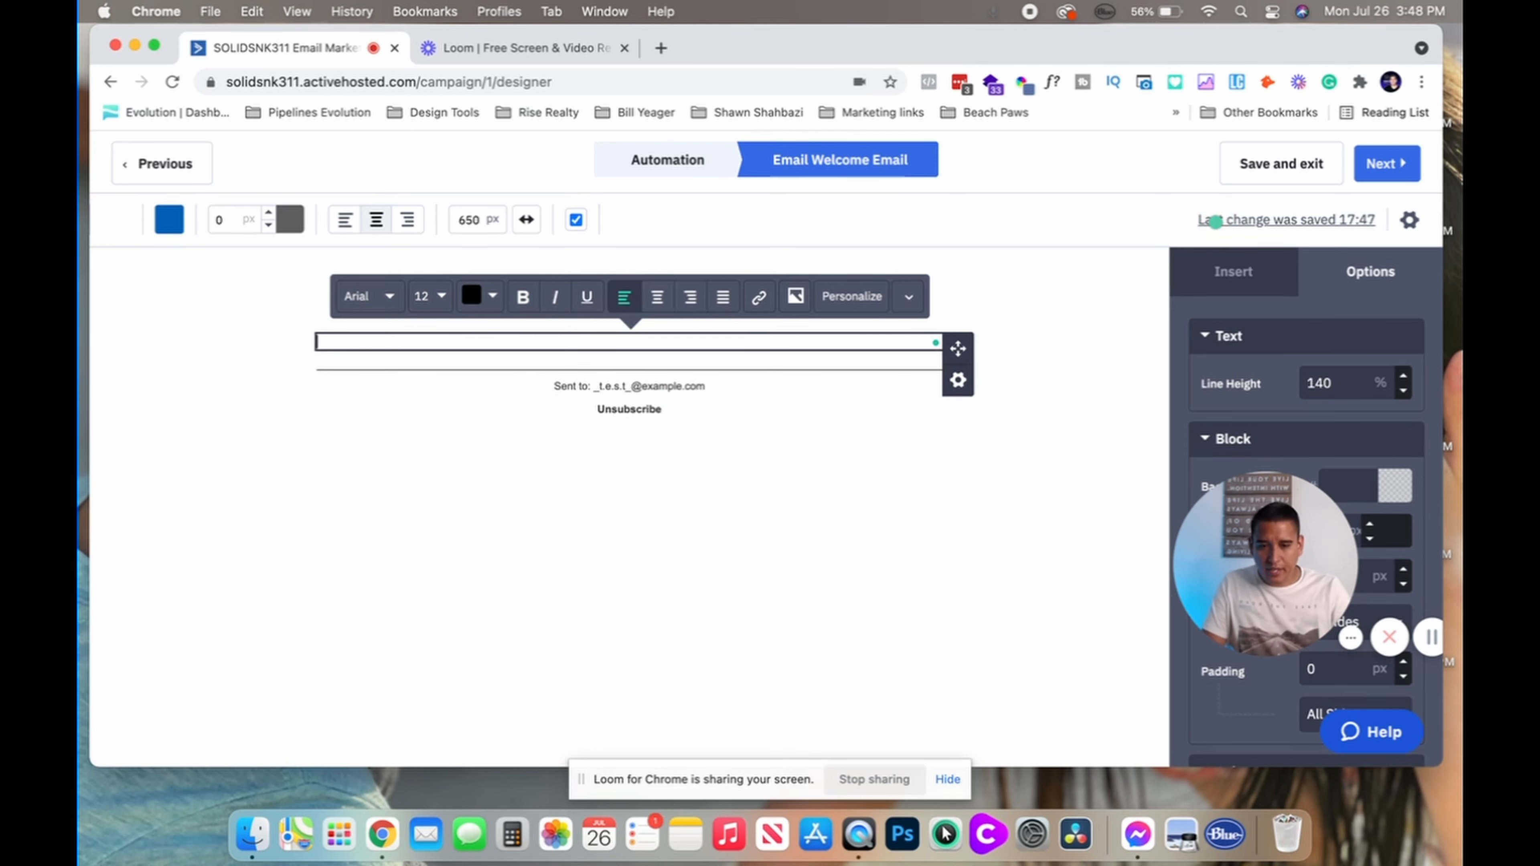
type("HI ")
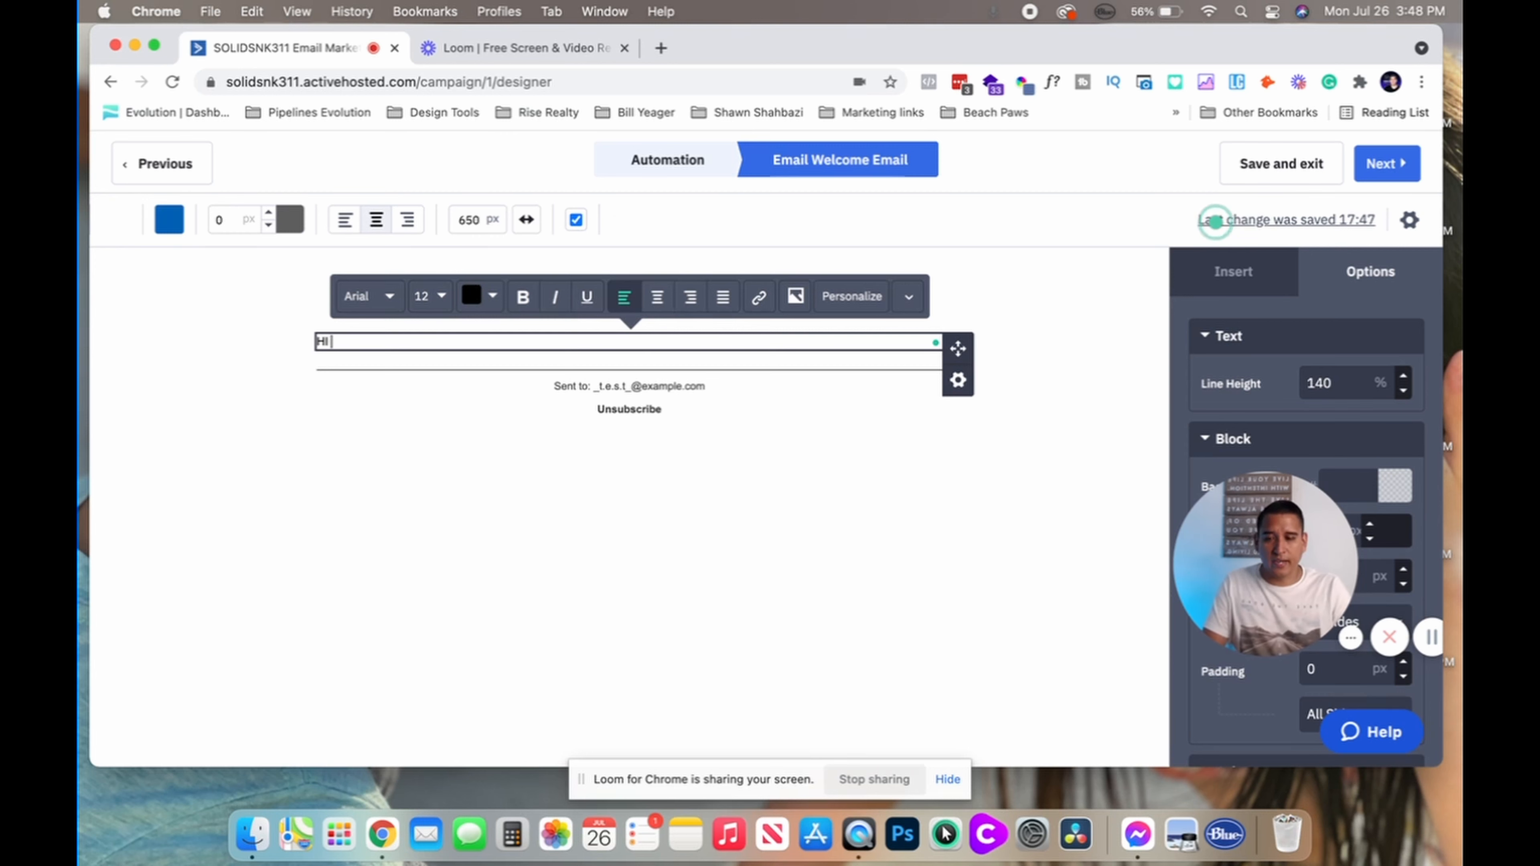
type("dfsdf")
key("BackSpace")
key("BackSpace")
key("BackSpace")
key("BackSpace")
key("BackSpace")
key("BackSpace")
key("BackSpace")
key("BackSpace")
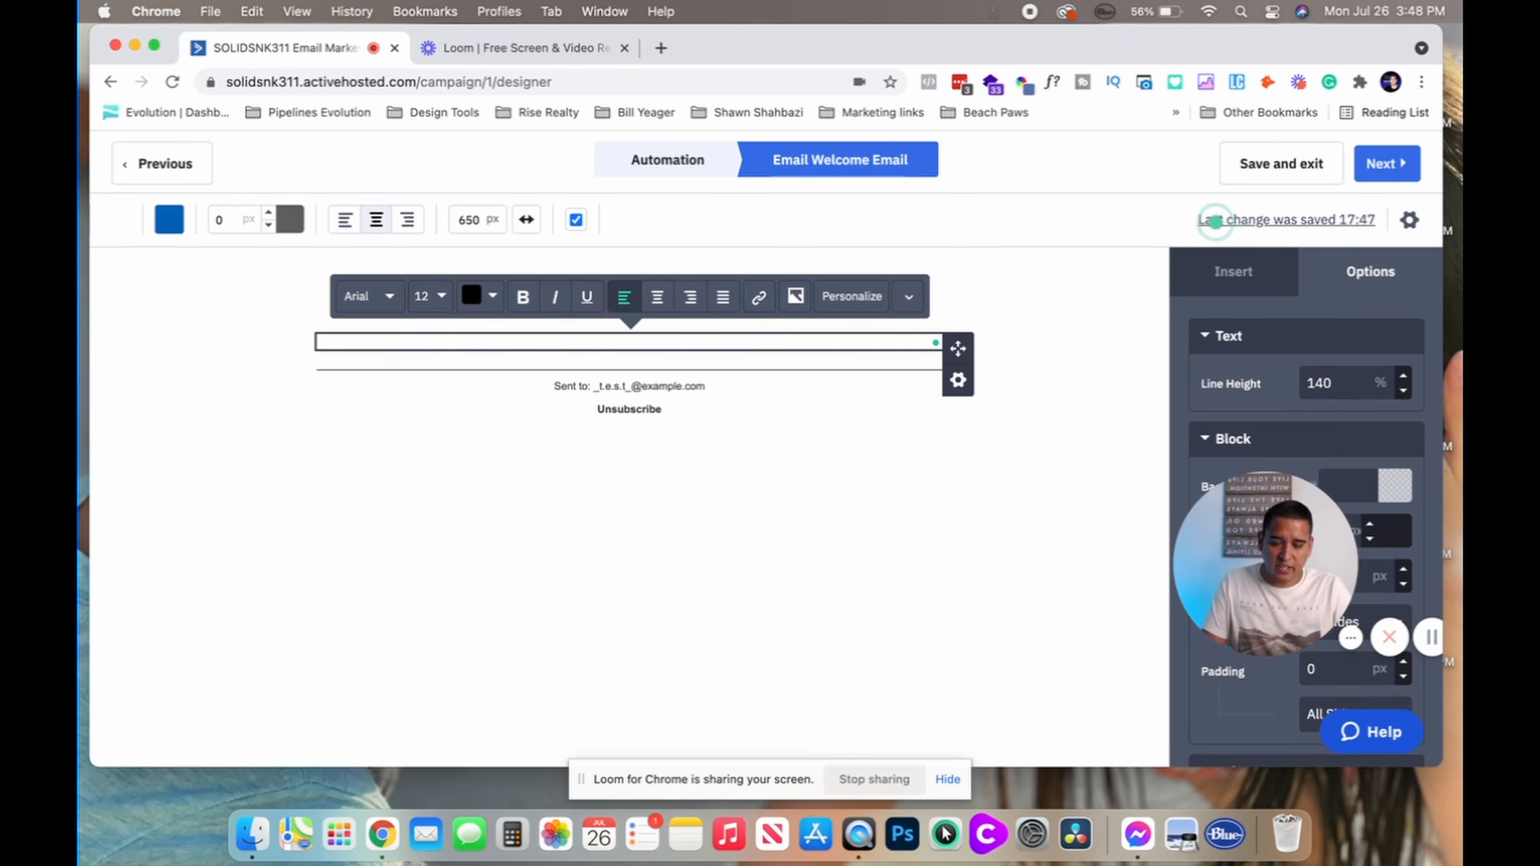
type("To")
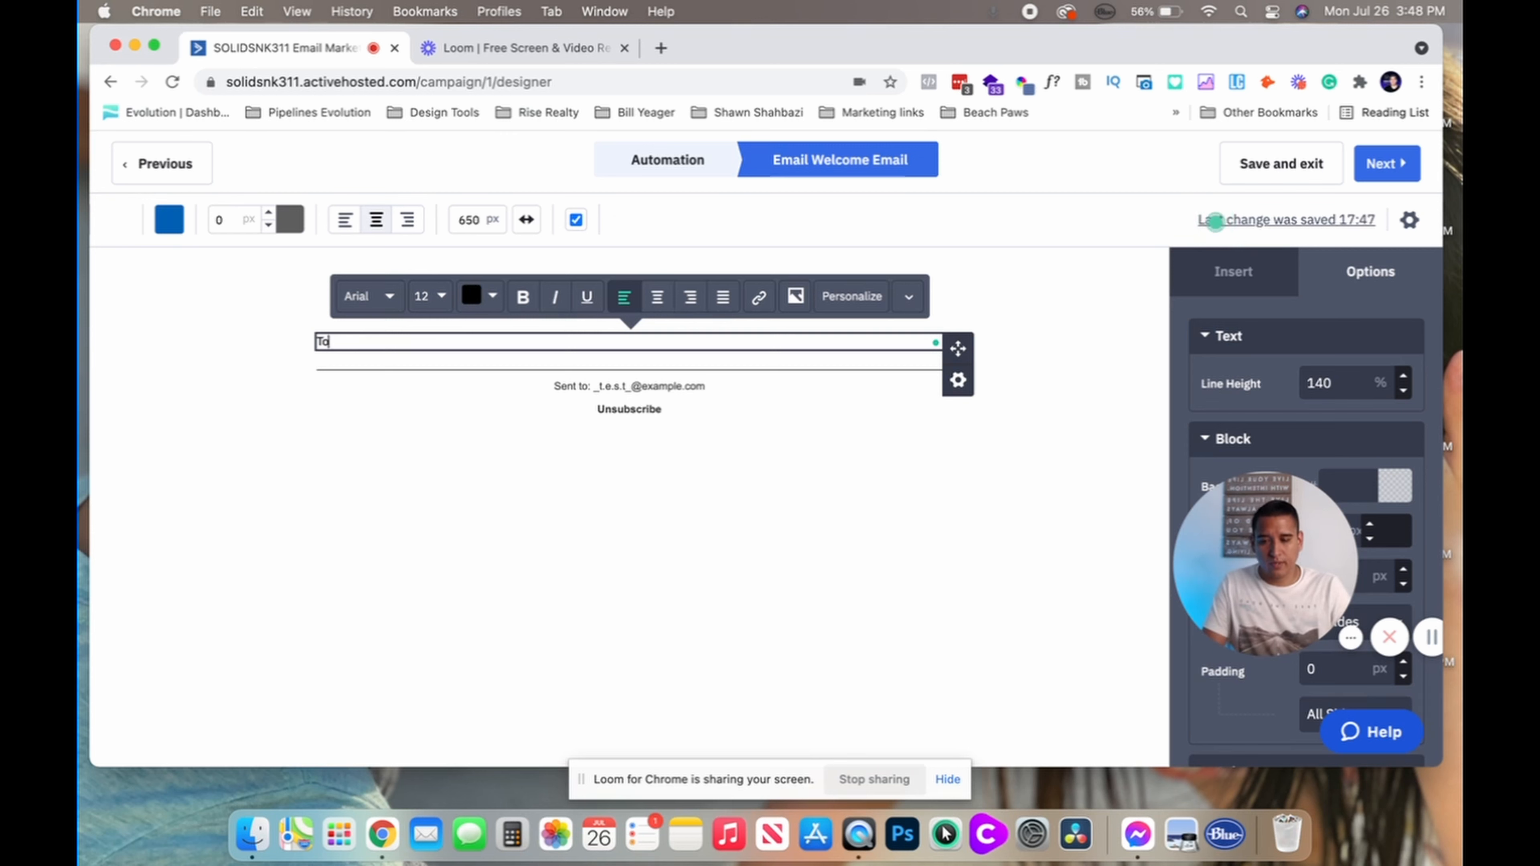
type("day I found out")
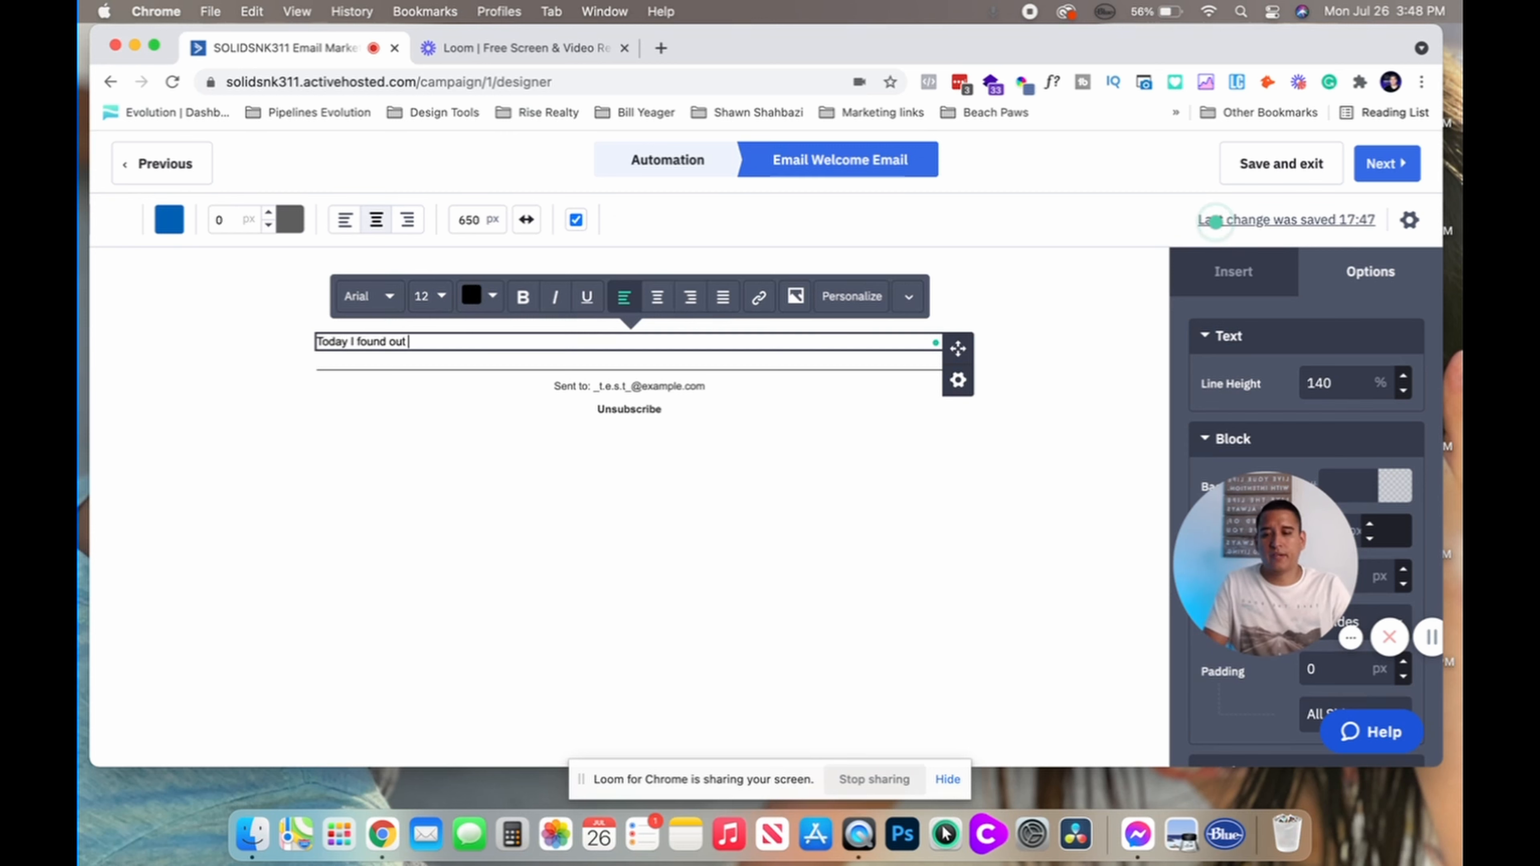
type(" this amazing ")
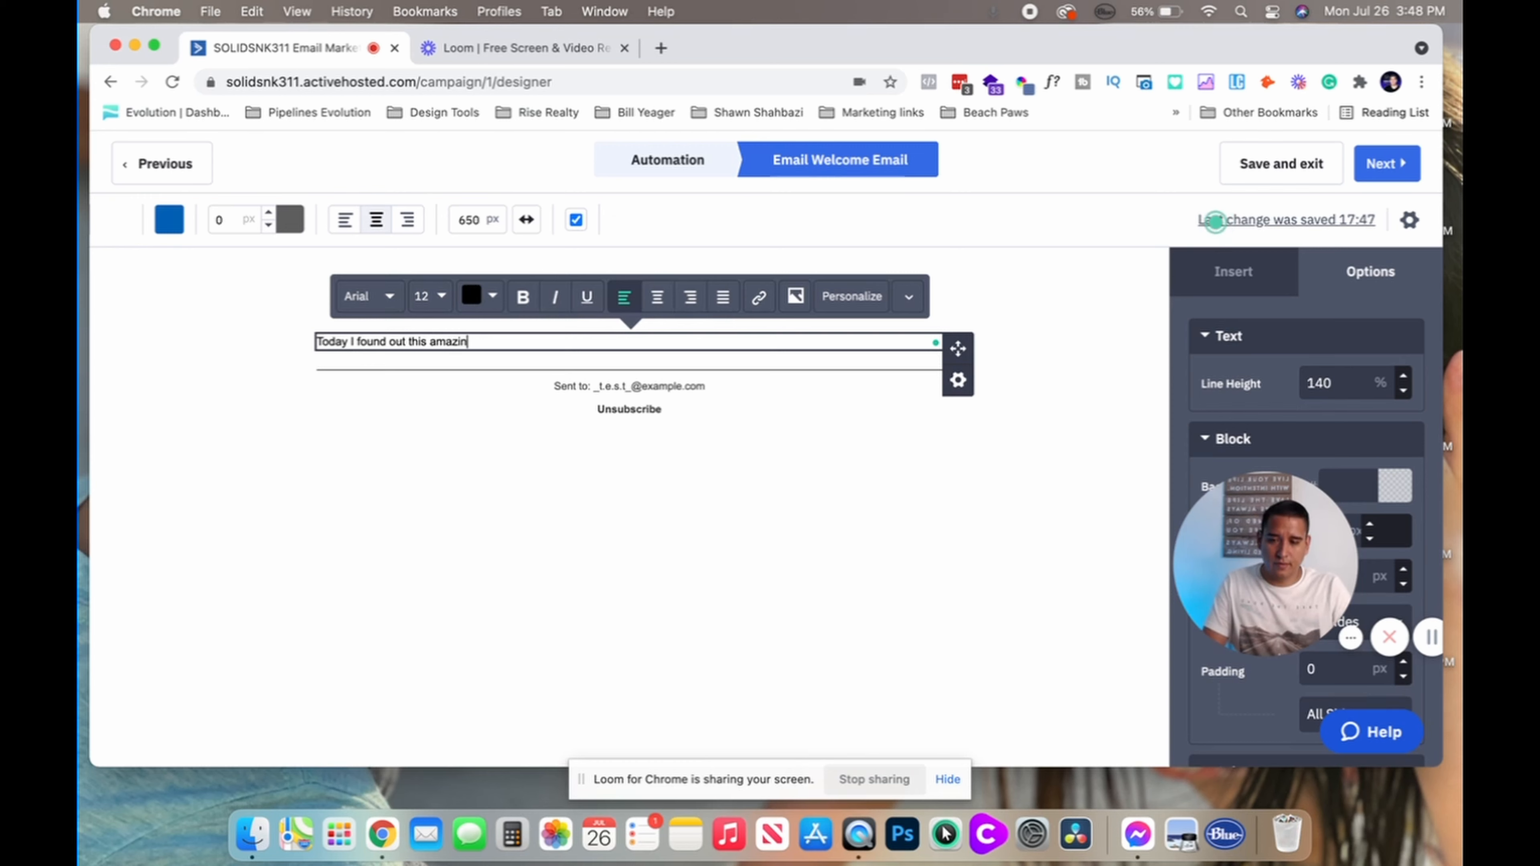
type("detail that I wanted to share with you today.")
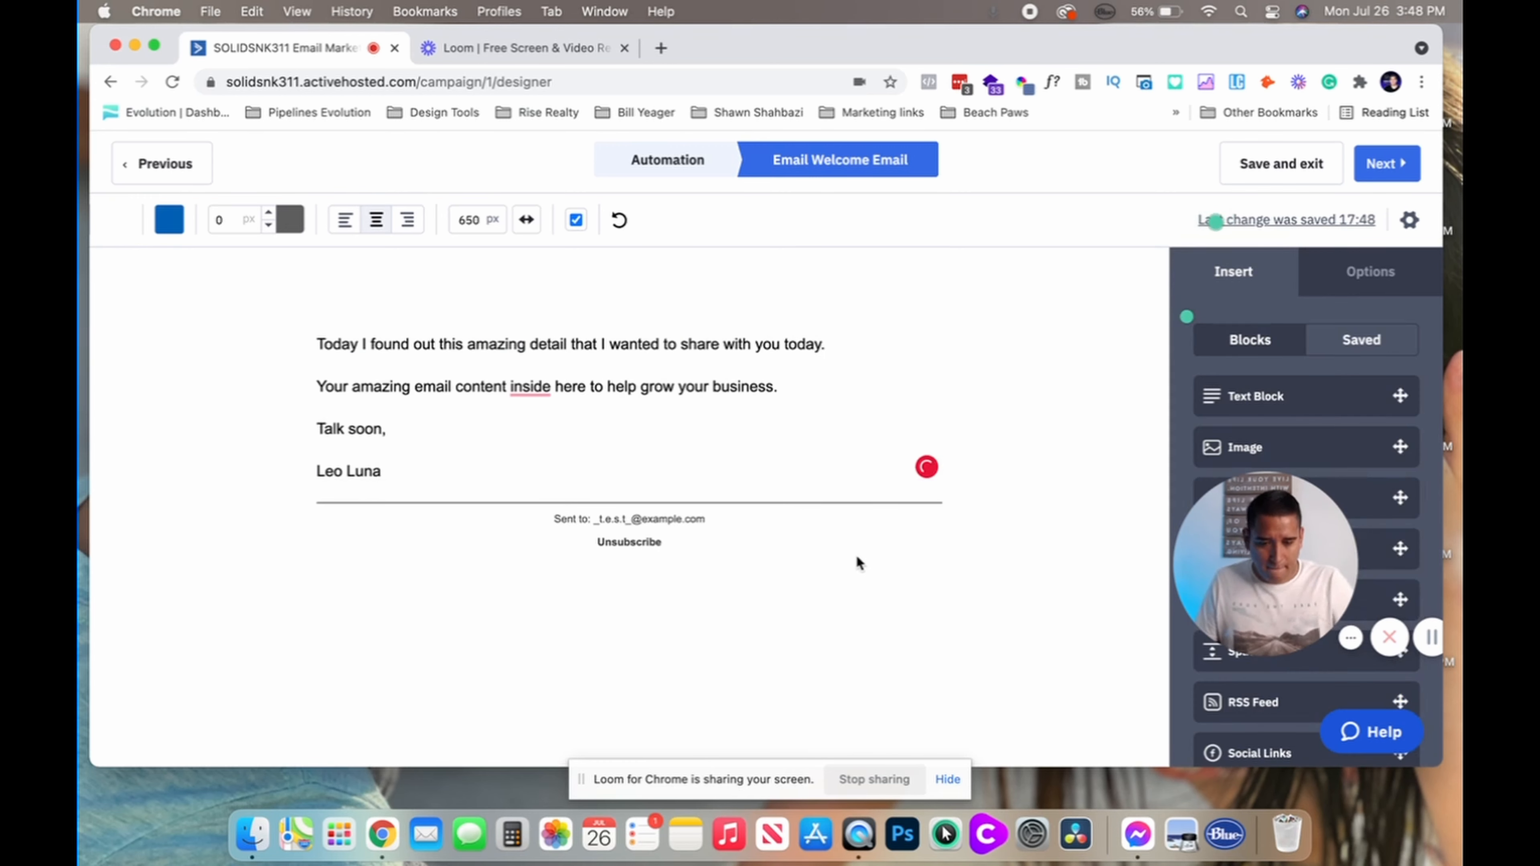
Insert blank lines after the sign-off in the text block and deselect it
left_click(411, 407)
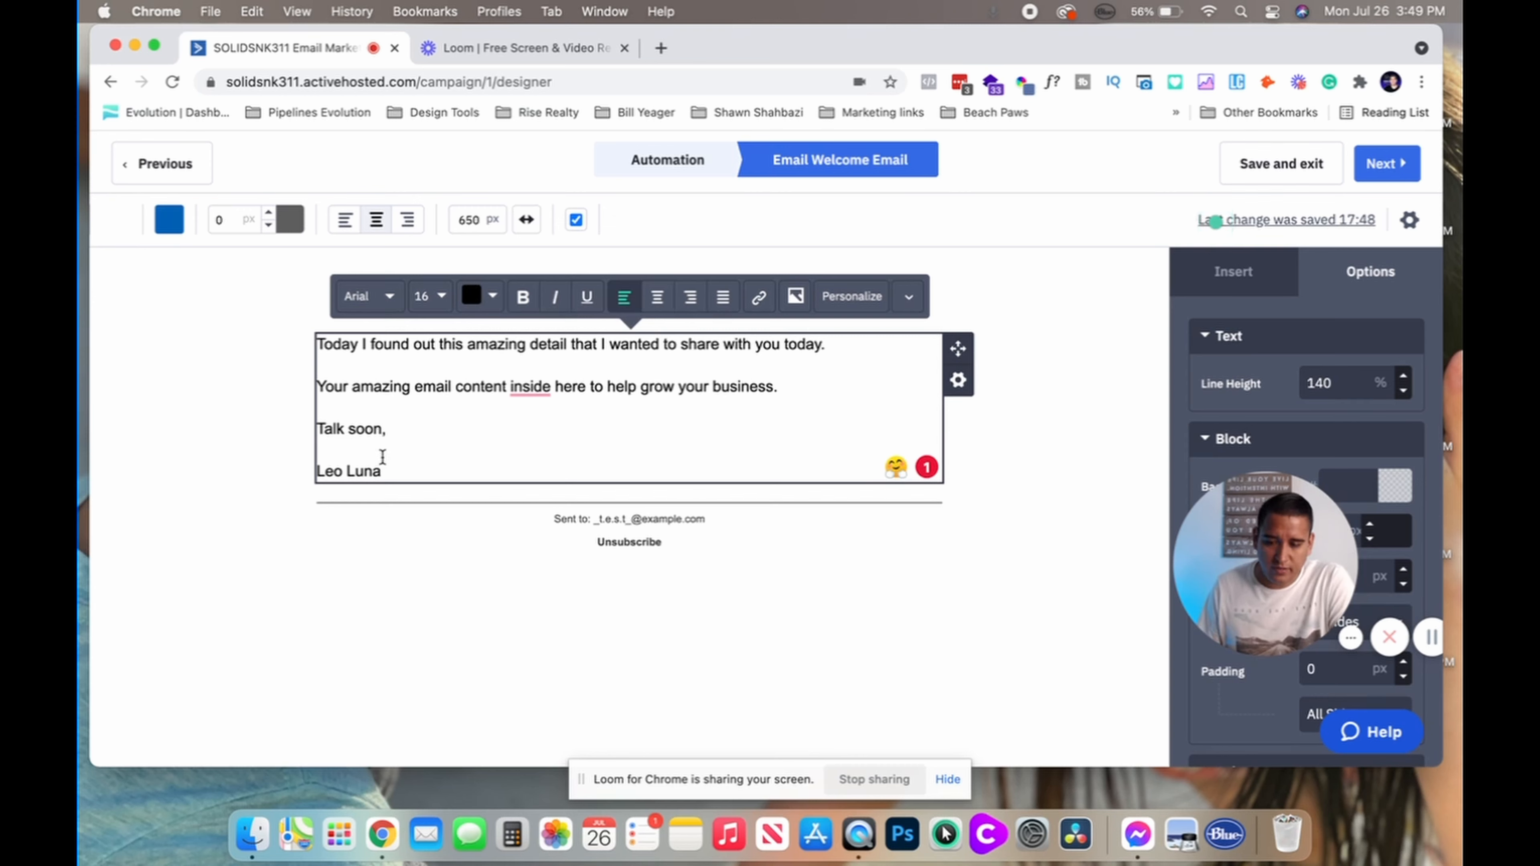
left_click(436, 459)
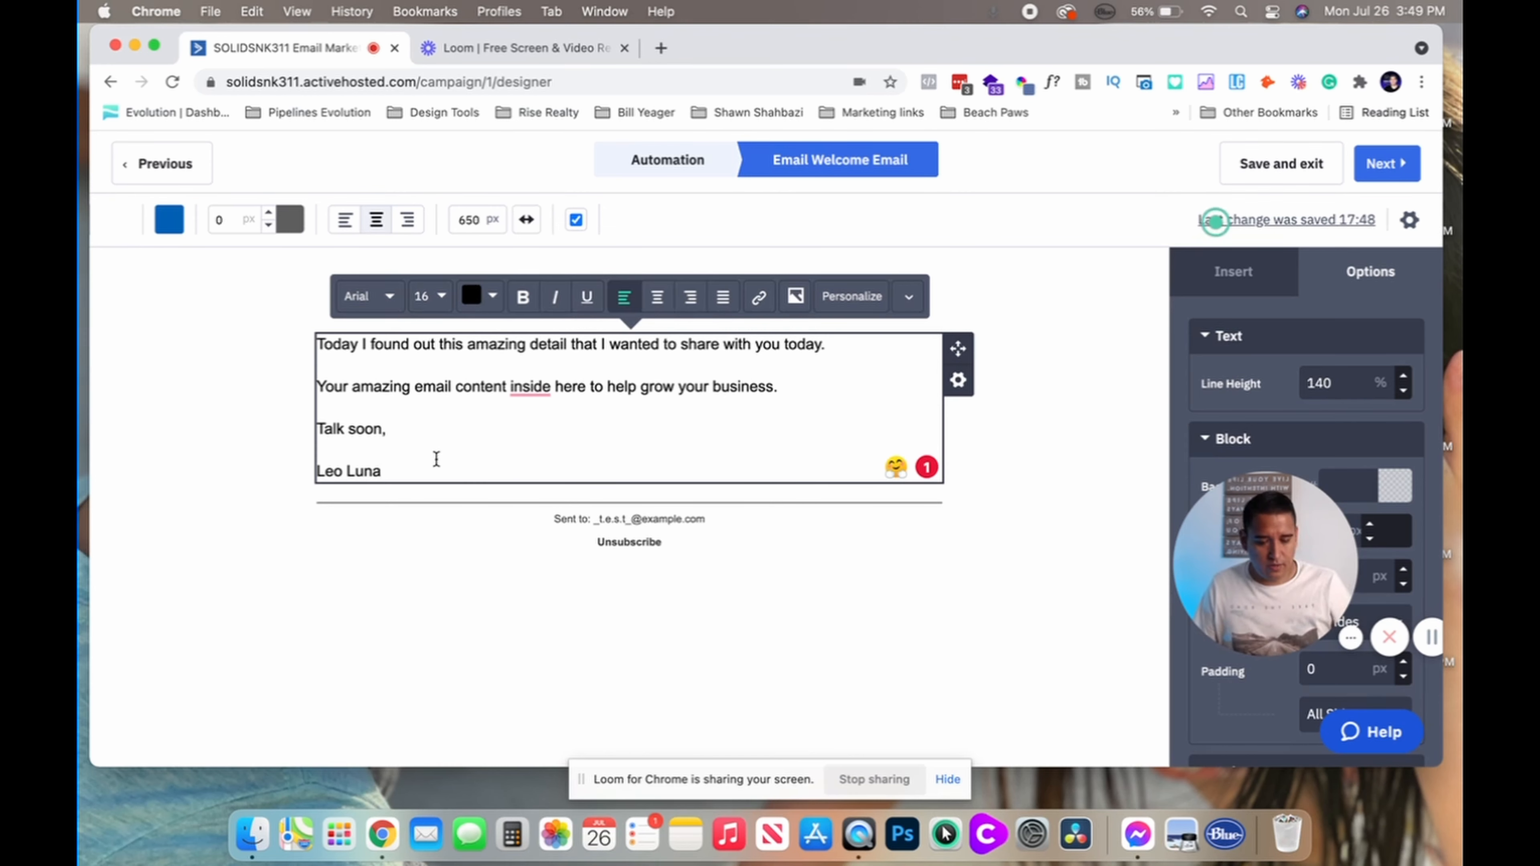
key("Return")
key("Return")
key("Return")
key("Return")
key("Return")
key("Return")
key("Return")
key("Return")
key("Return")
key("Return")
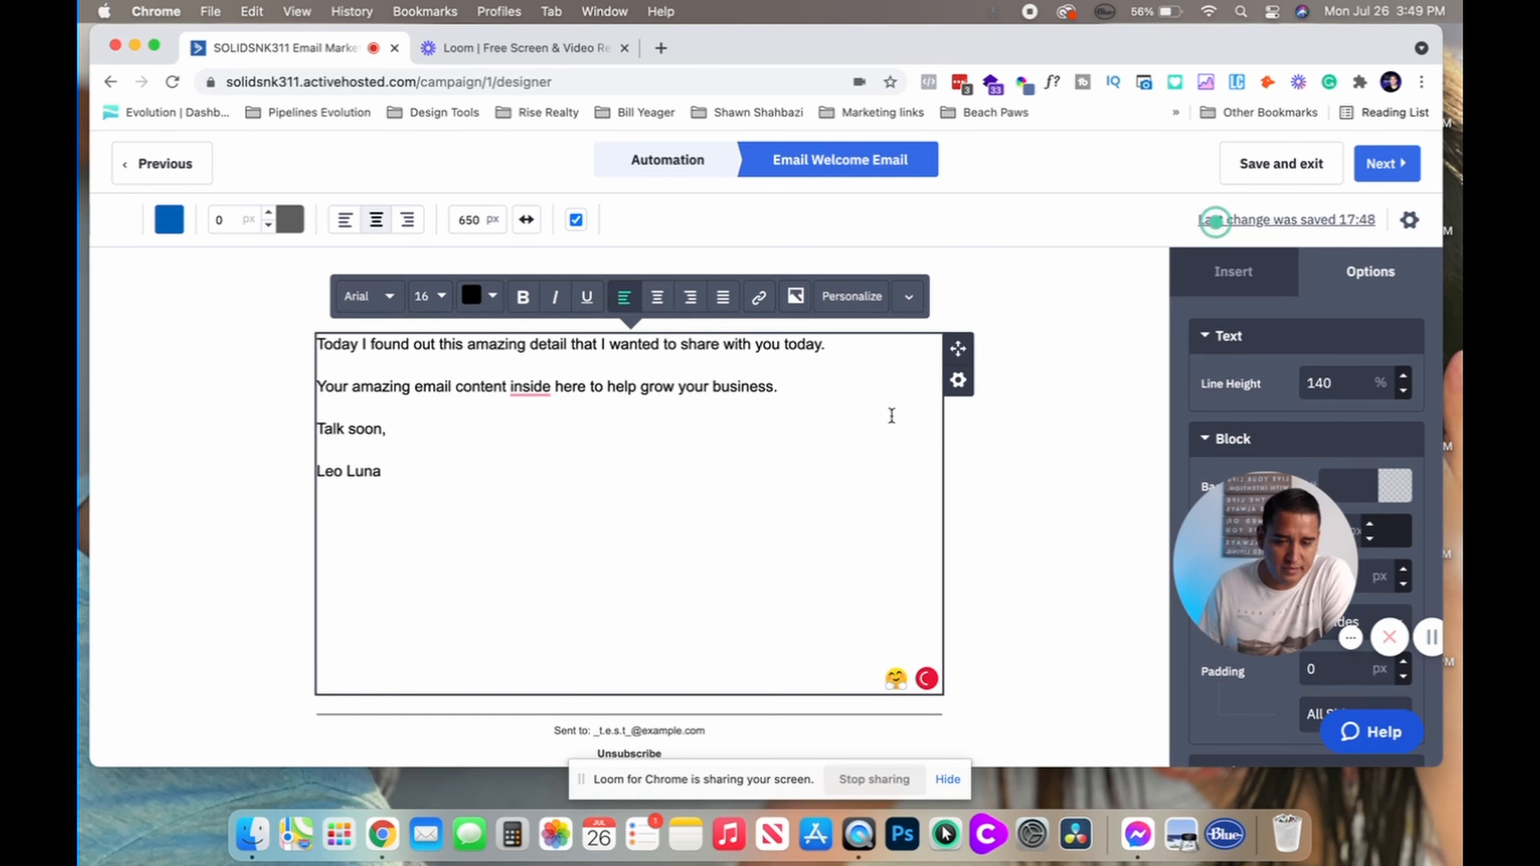
left_click(1157, 264)
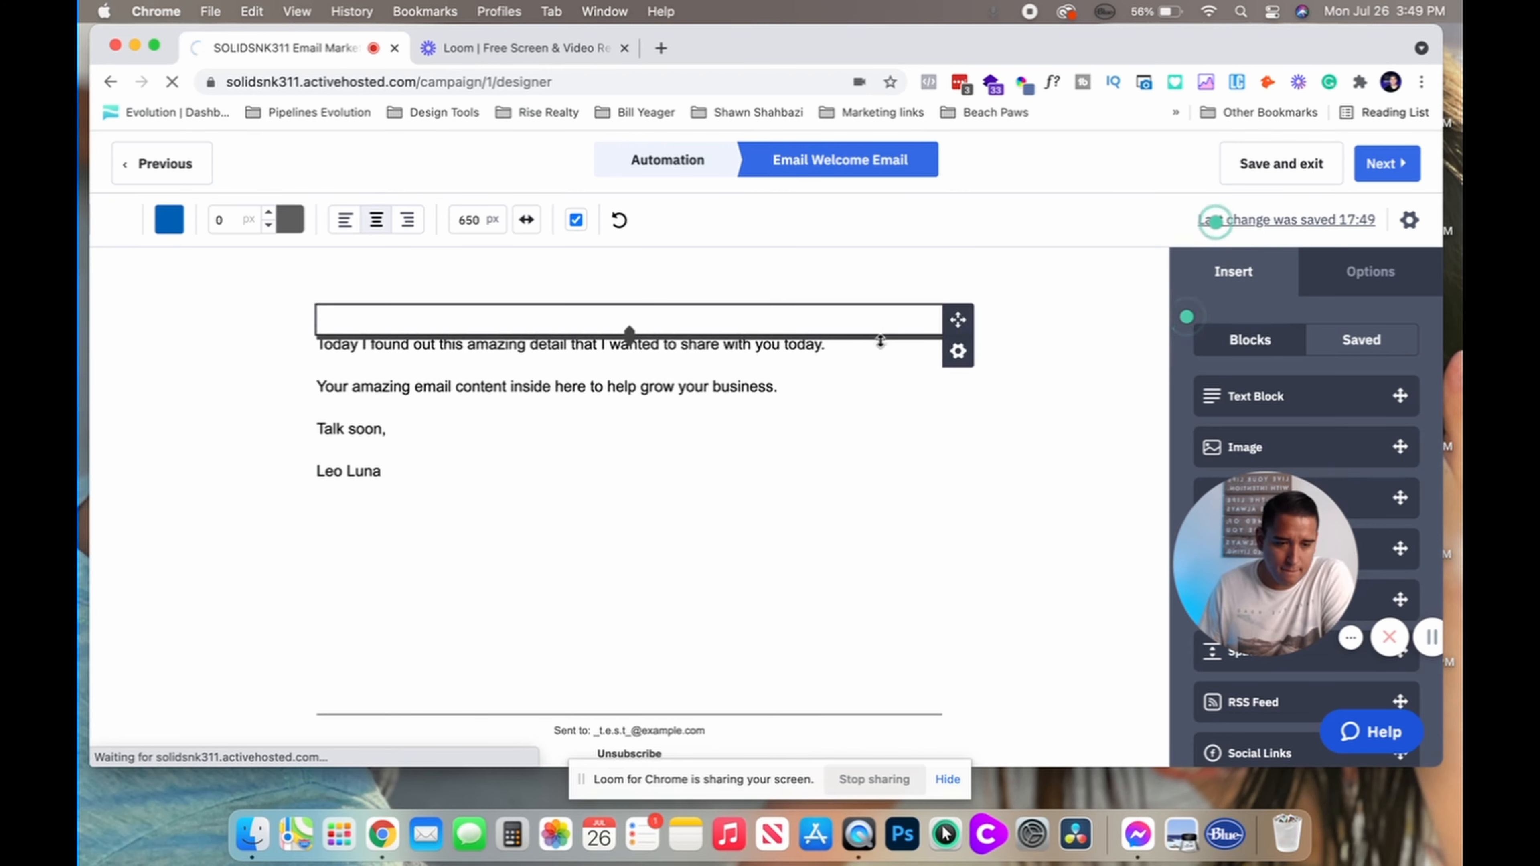
Back in the automation, bring up Add a New Action below the Tag OptIn trigger
scroll(606, 413, "down", 2)
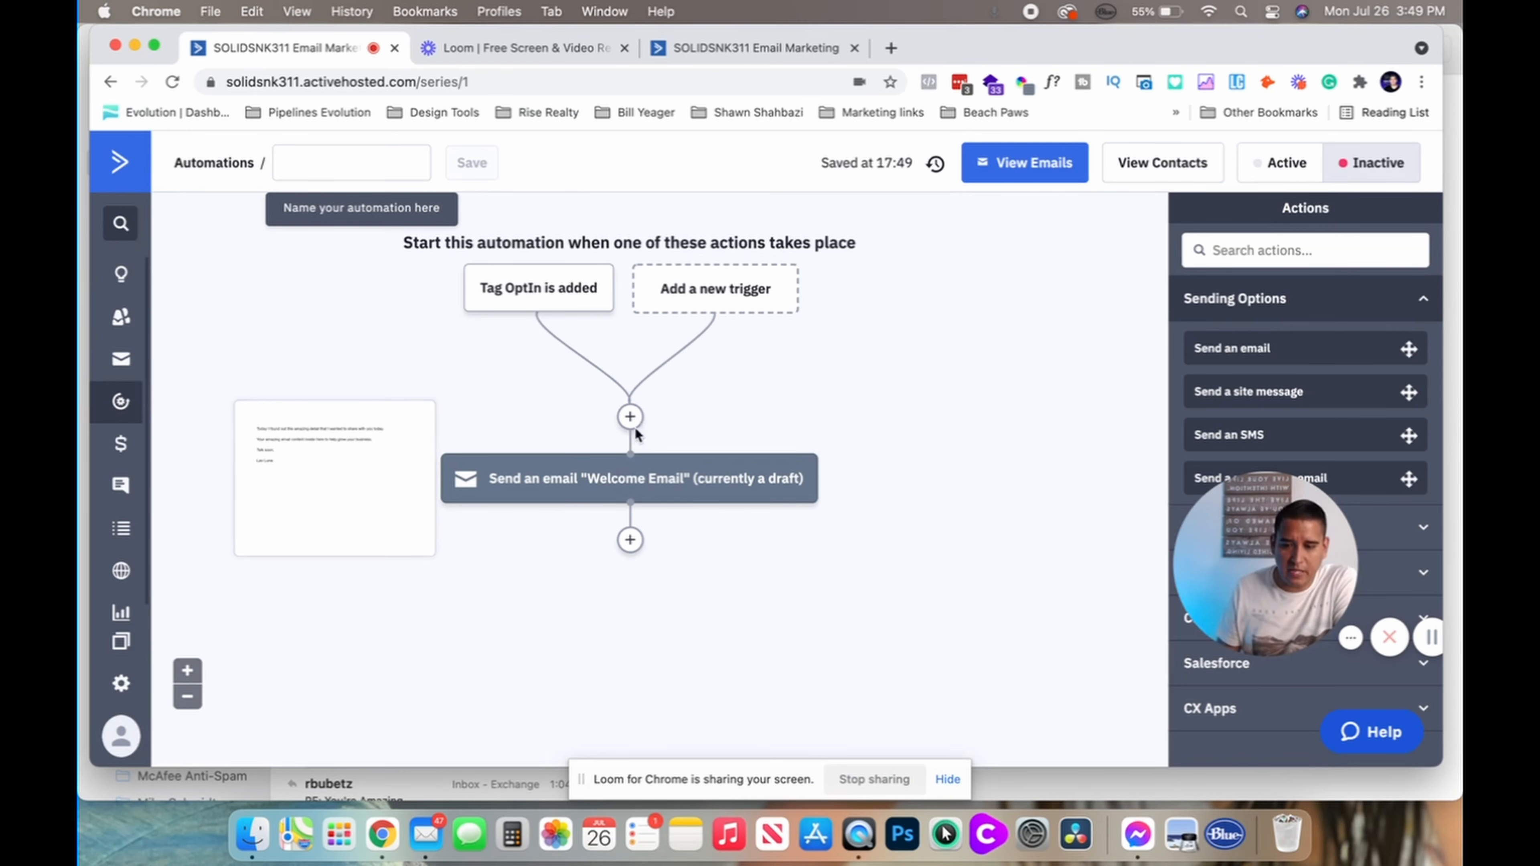
mouse_move(512, 283)
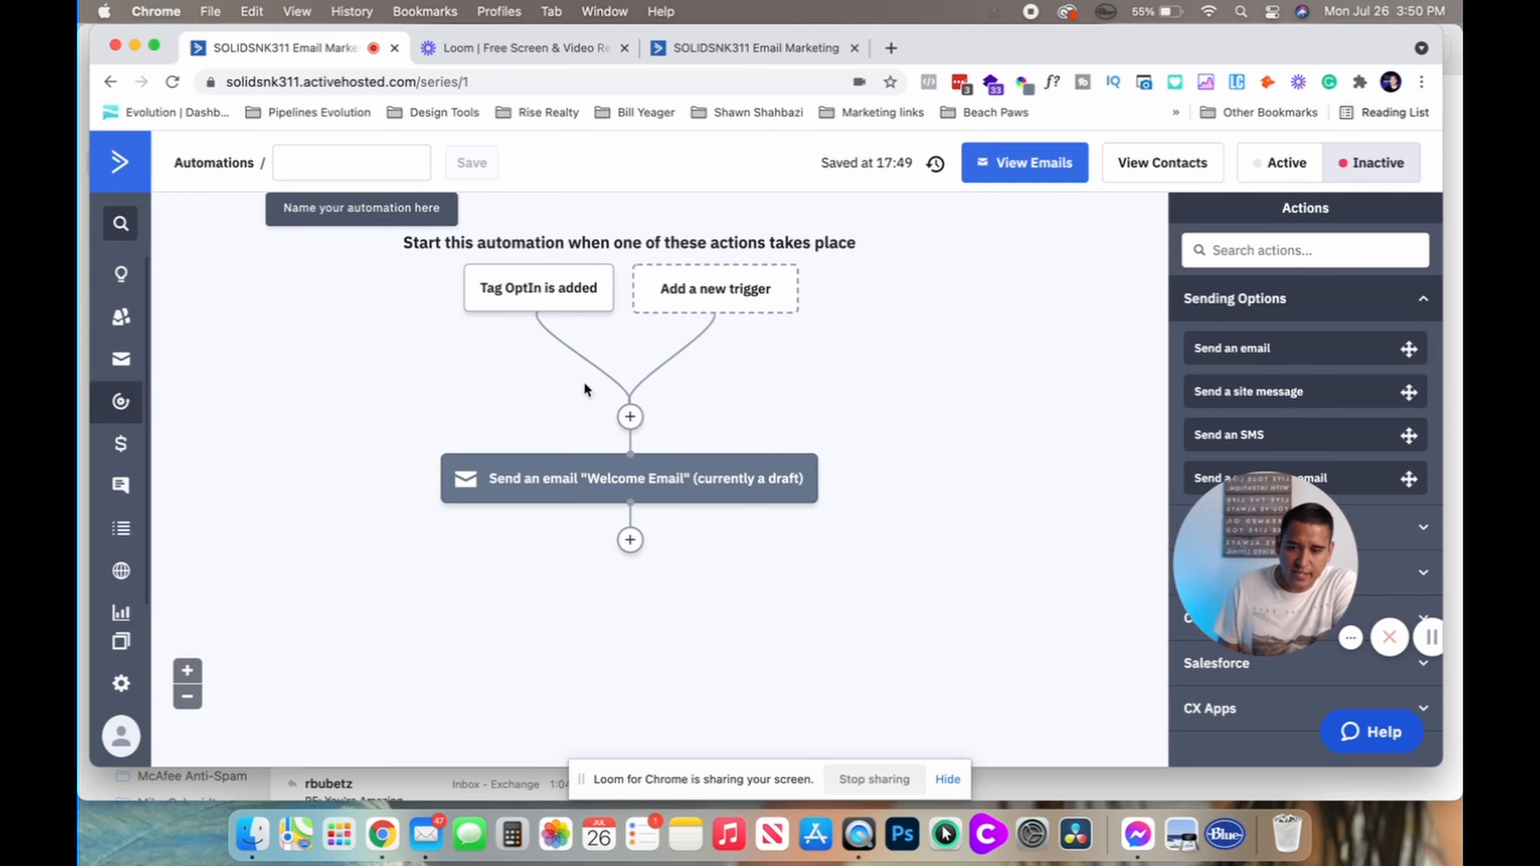
left_click(630, 417)
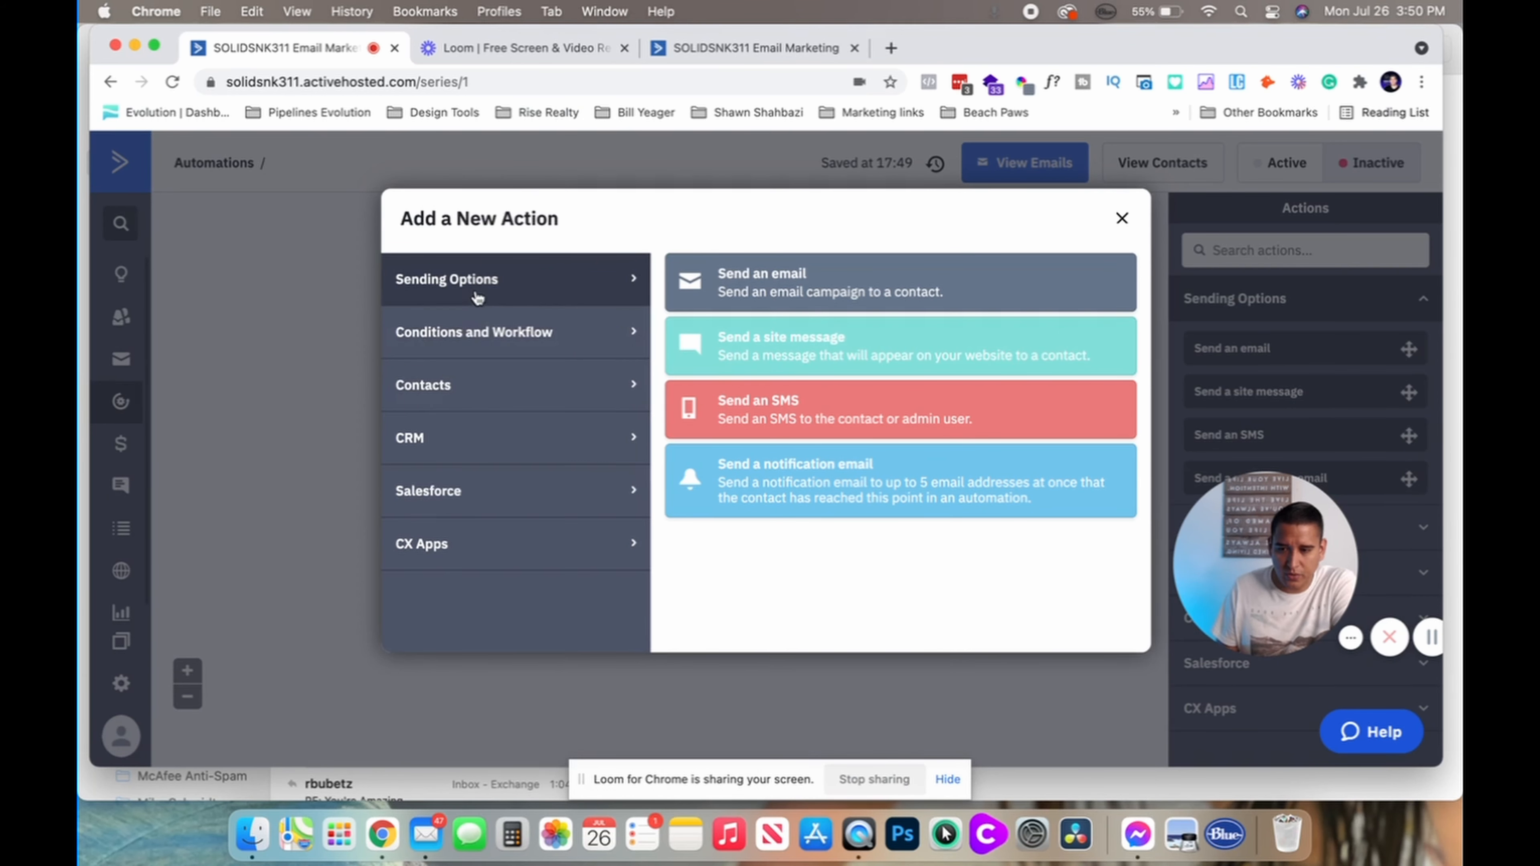
Save a 'Wait for a specified period of time' step set to 5 minutes
left_click(461, 332)
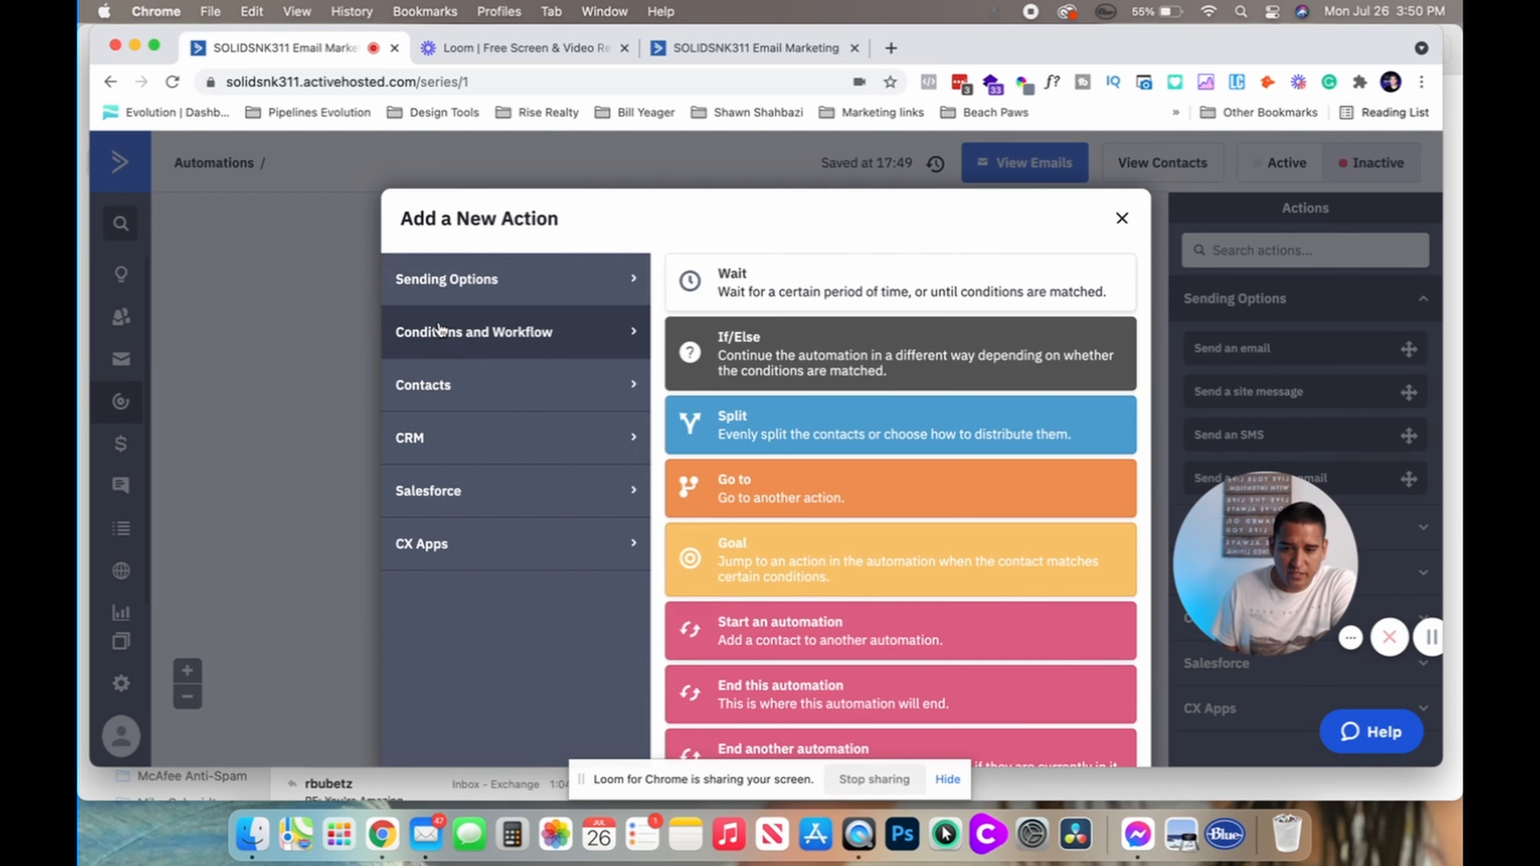
left_click(736, 273)
left_click(611, 406)
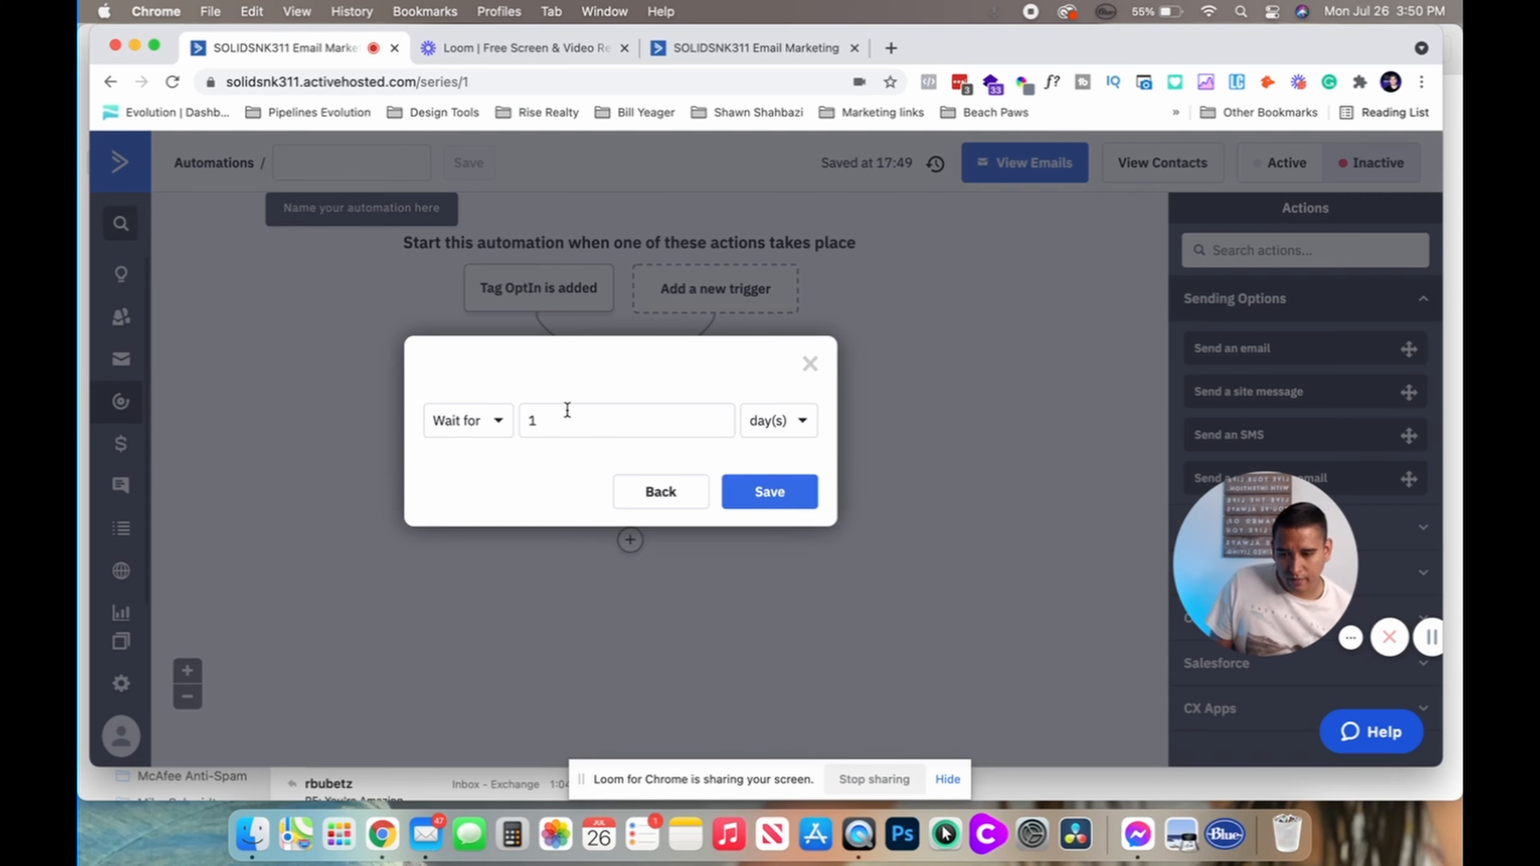
left_click(574, 423)
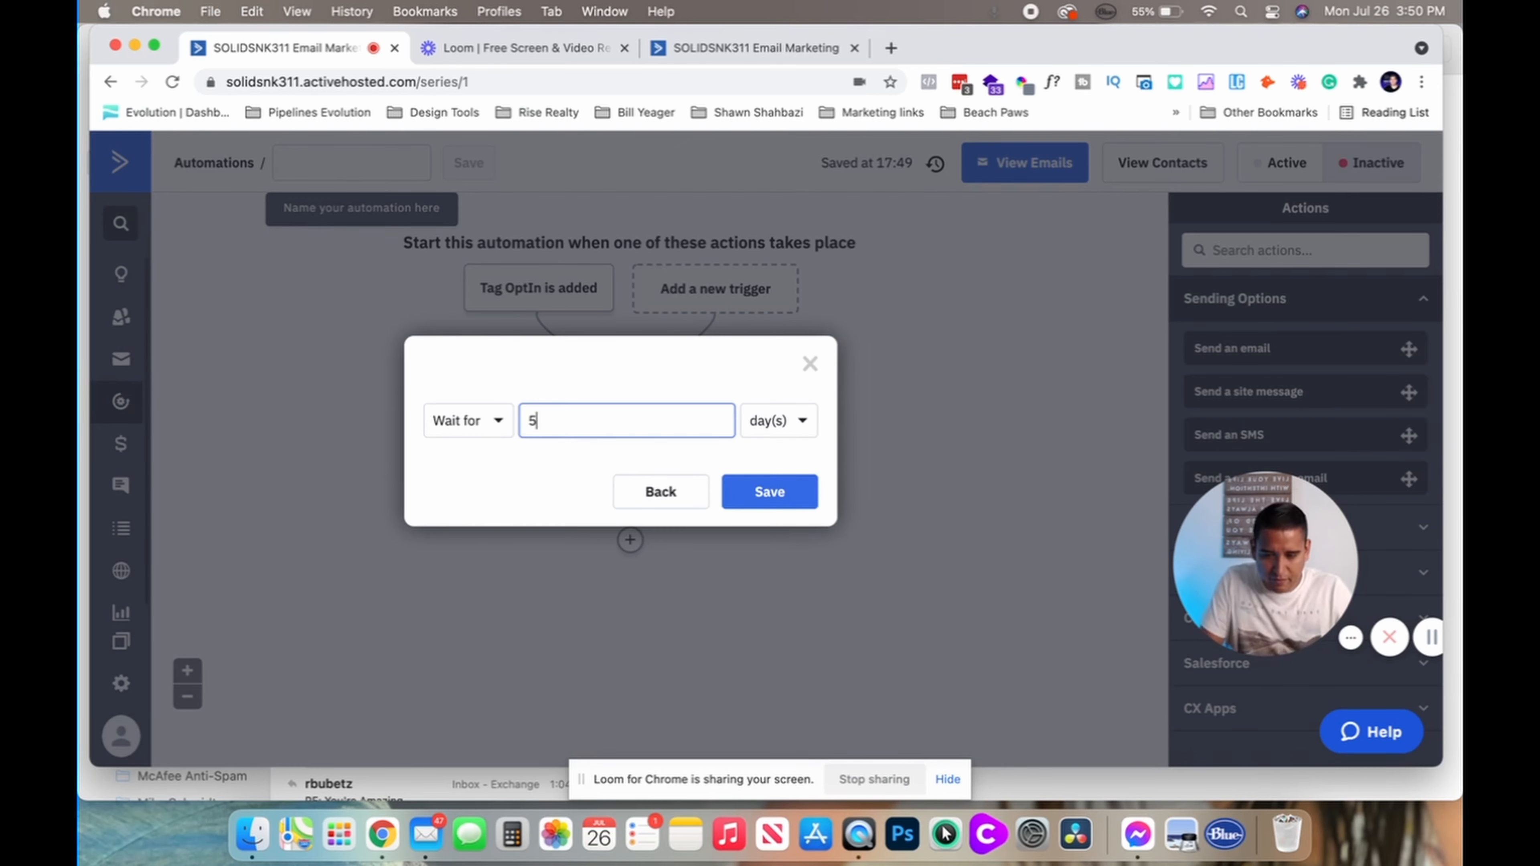
left_click(788, 423)
left_click(784, 463)
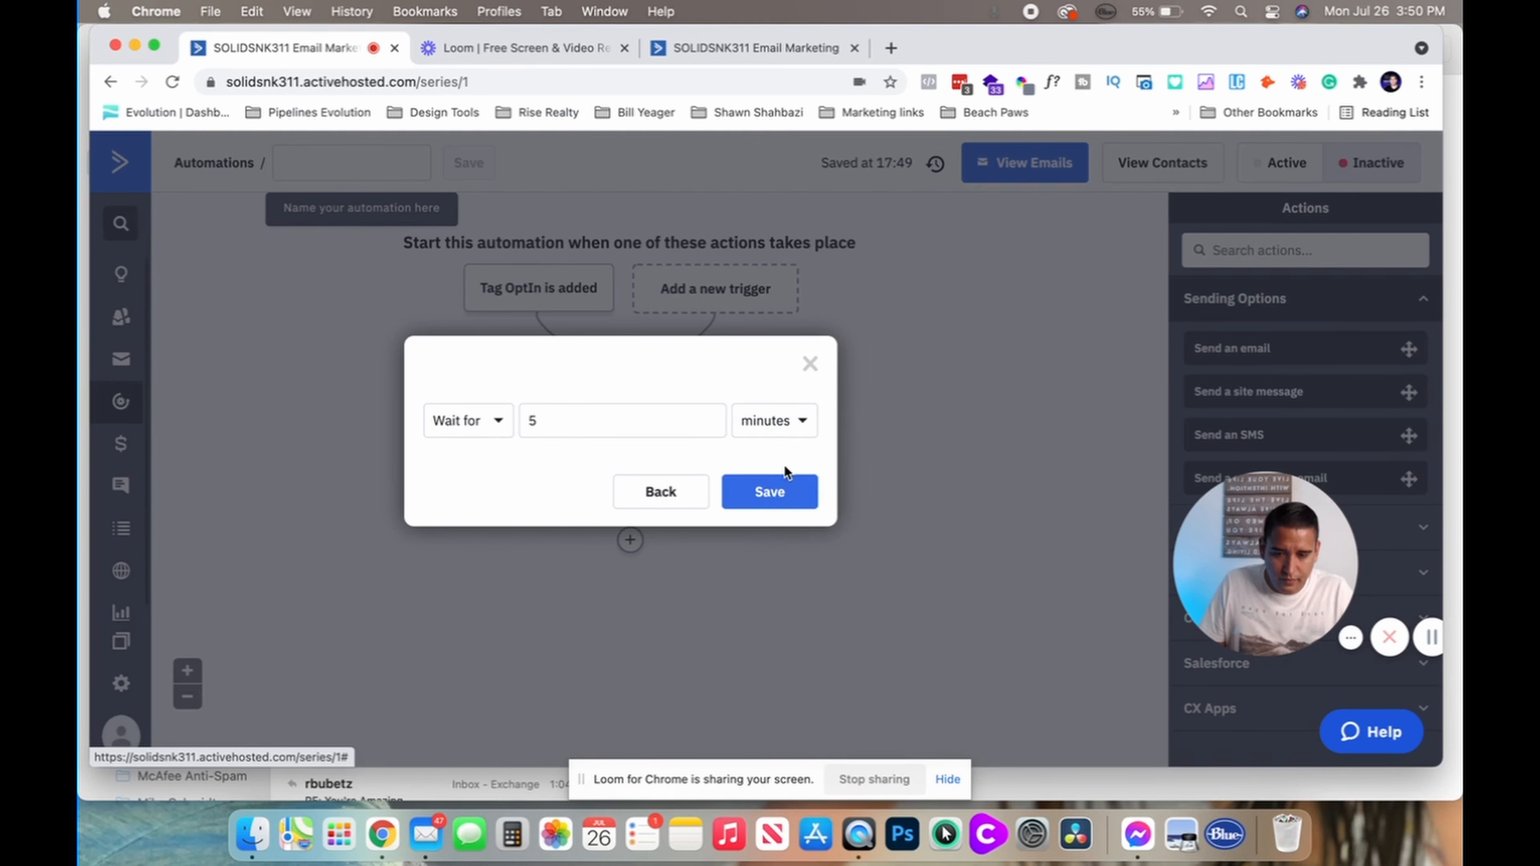
left_click(777, 489)
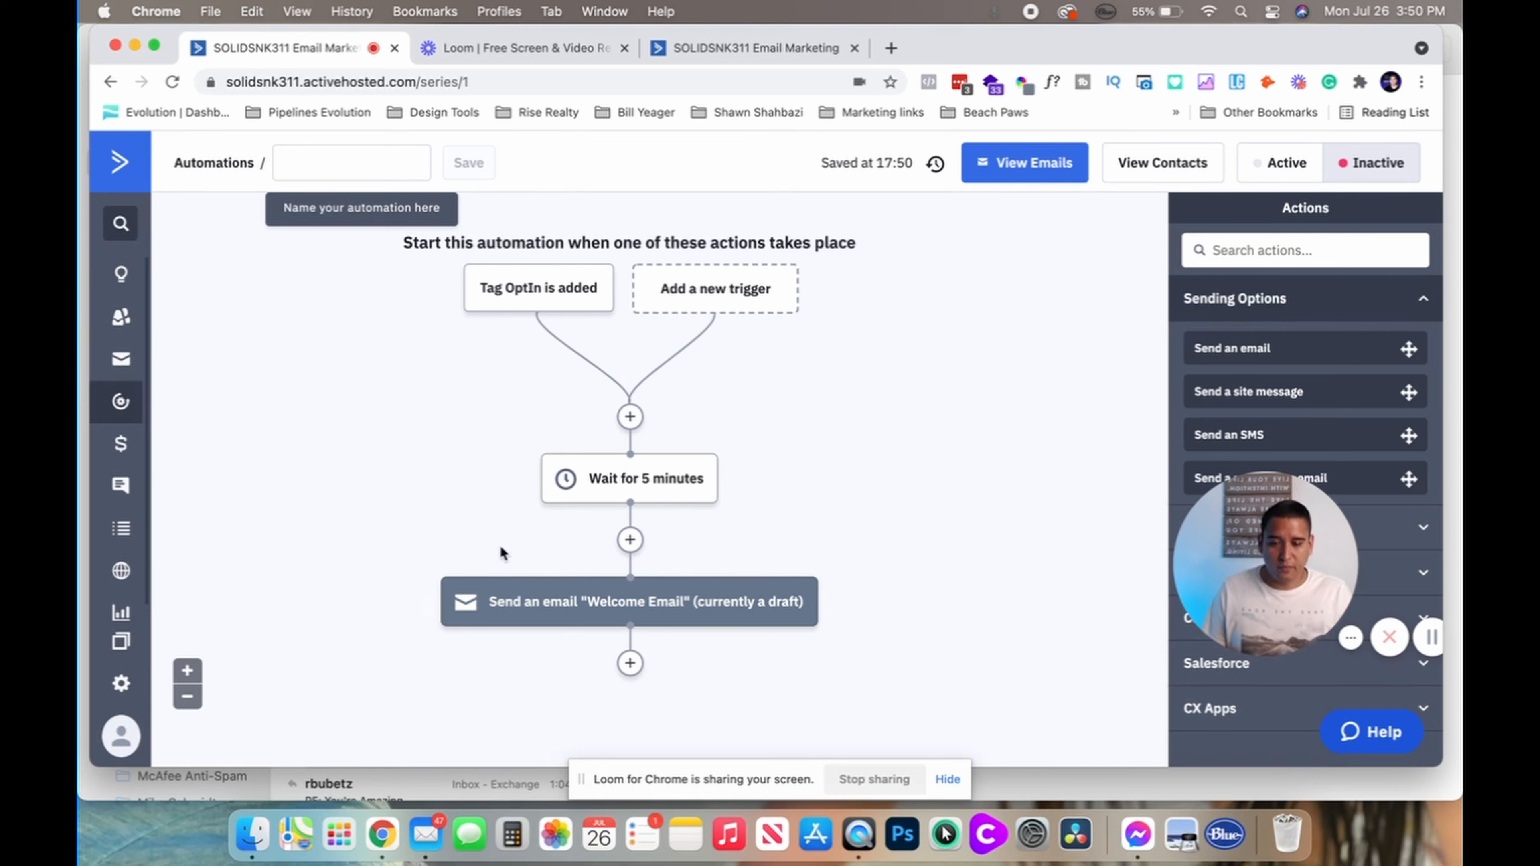
mouse_move(632, 607)
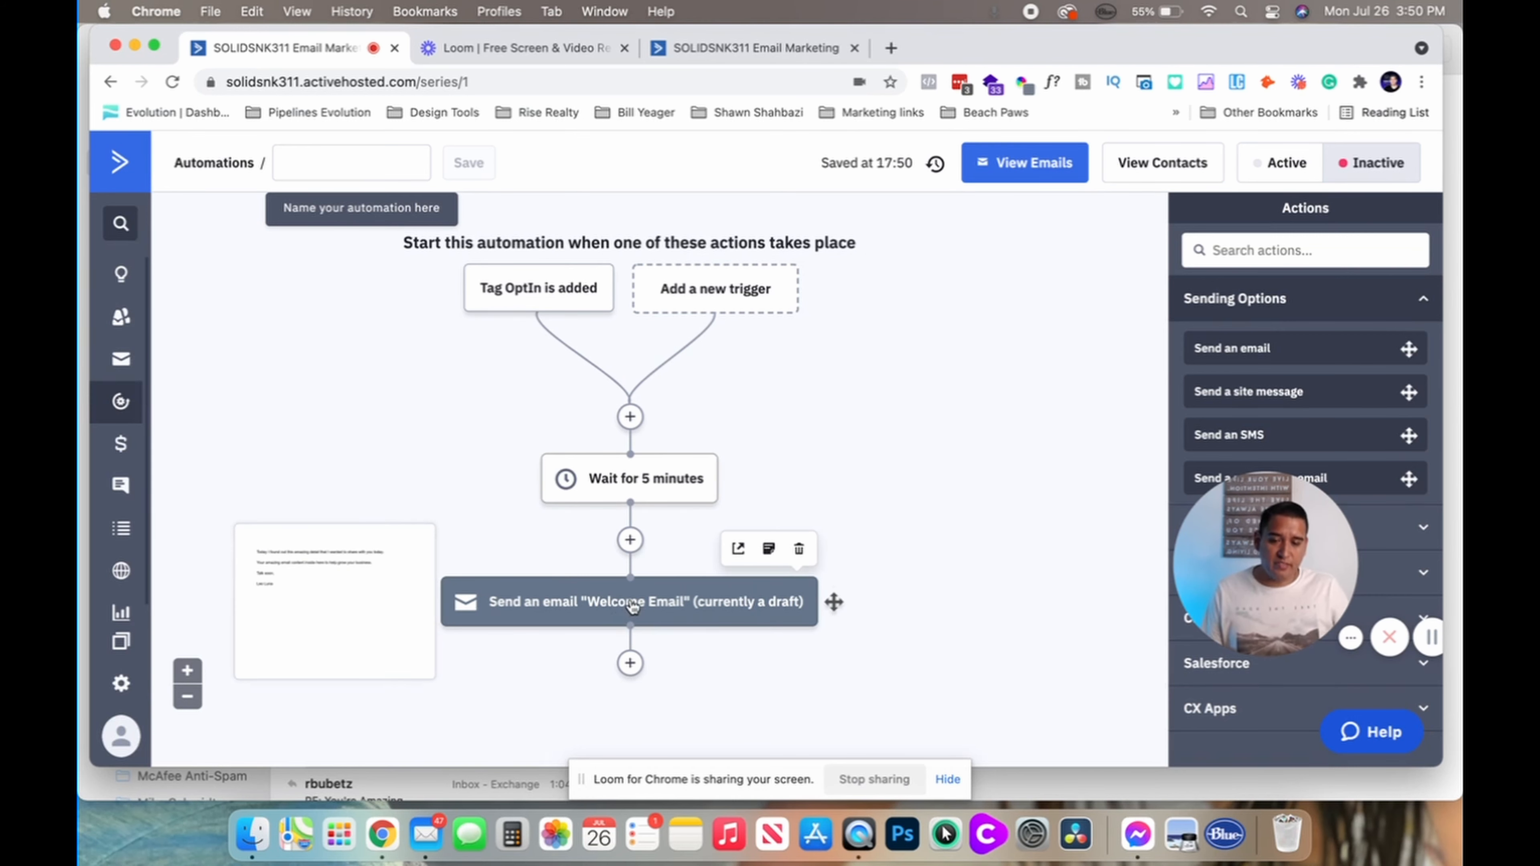
Save a 'Wait for 1 day(s)' step below the Welcome Email send, then add a step beneath it
left_click(630, 662)
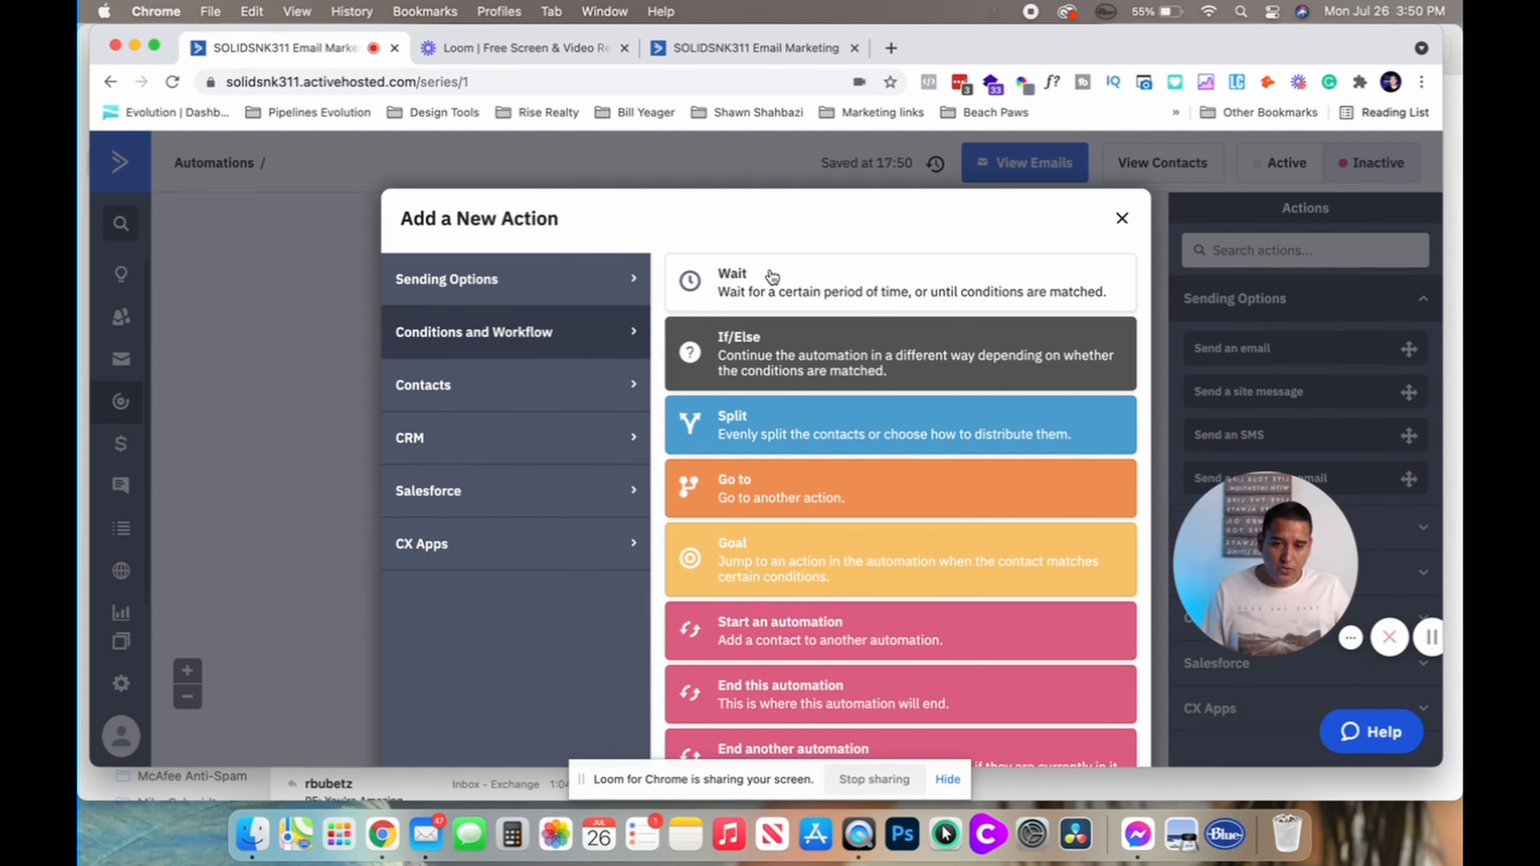
left_click(761, 281)
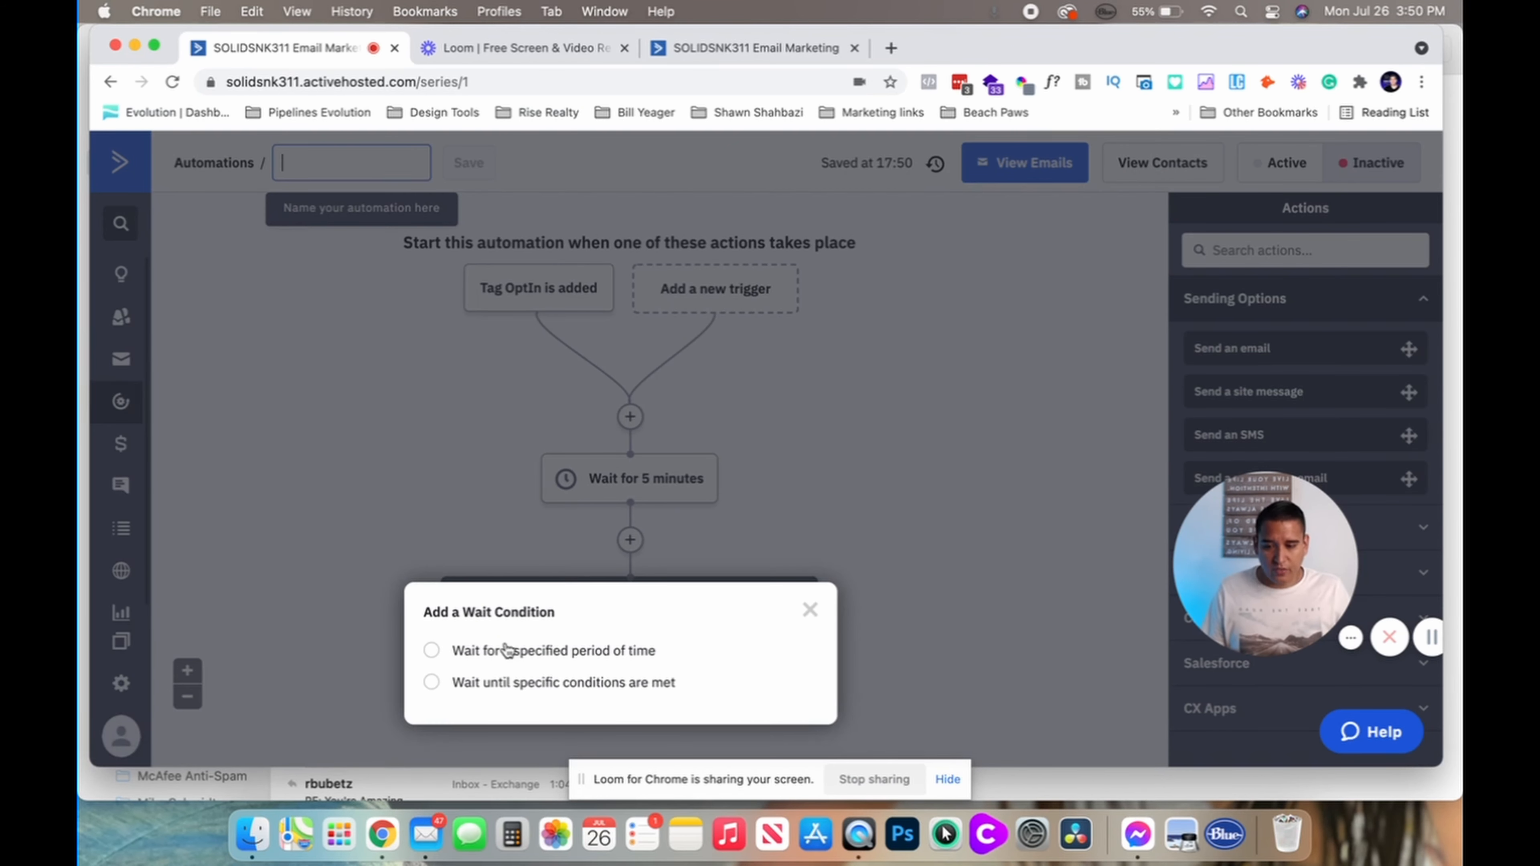
left_click(431, 650)
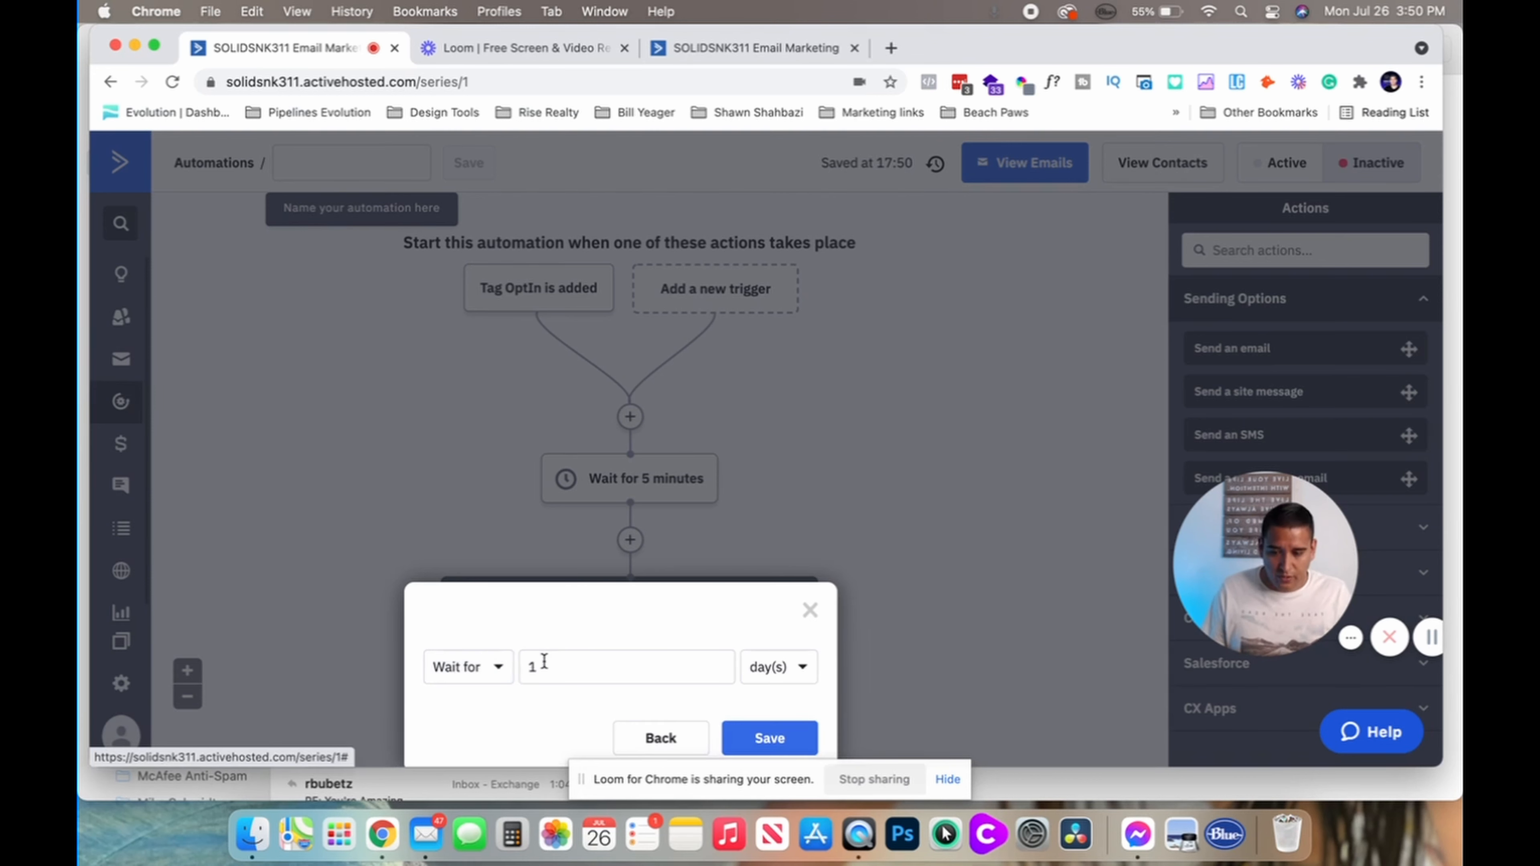
left_click(556, 664)
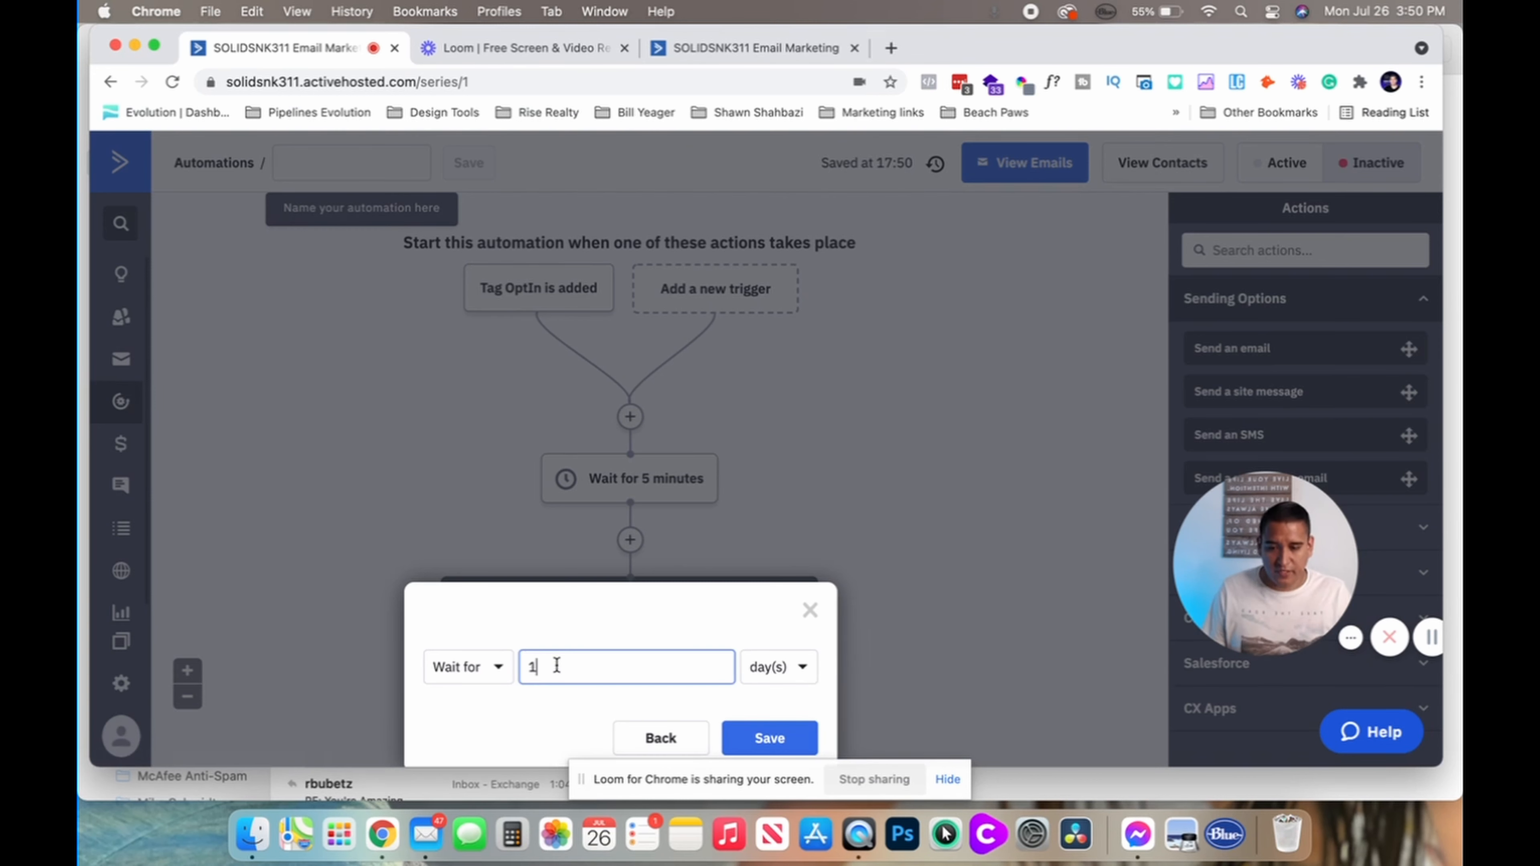
left_click(770, 736)
scroll(613, 512, "down", 5)
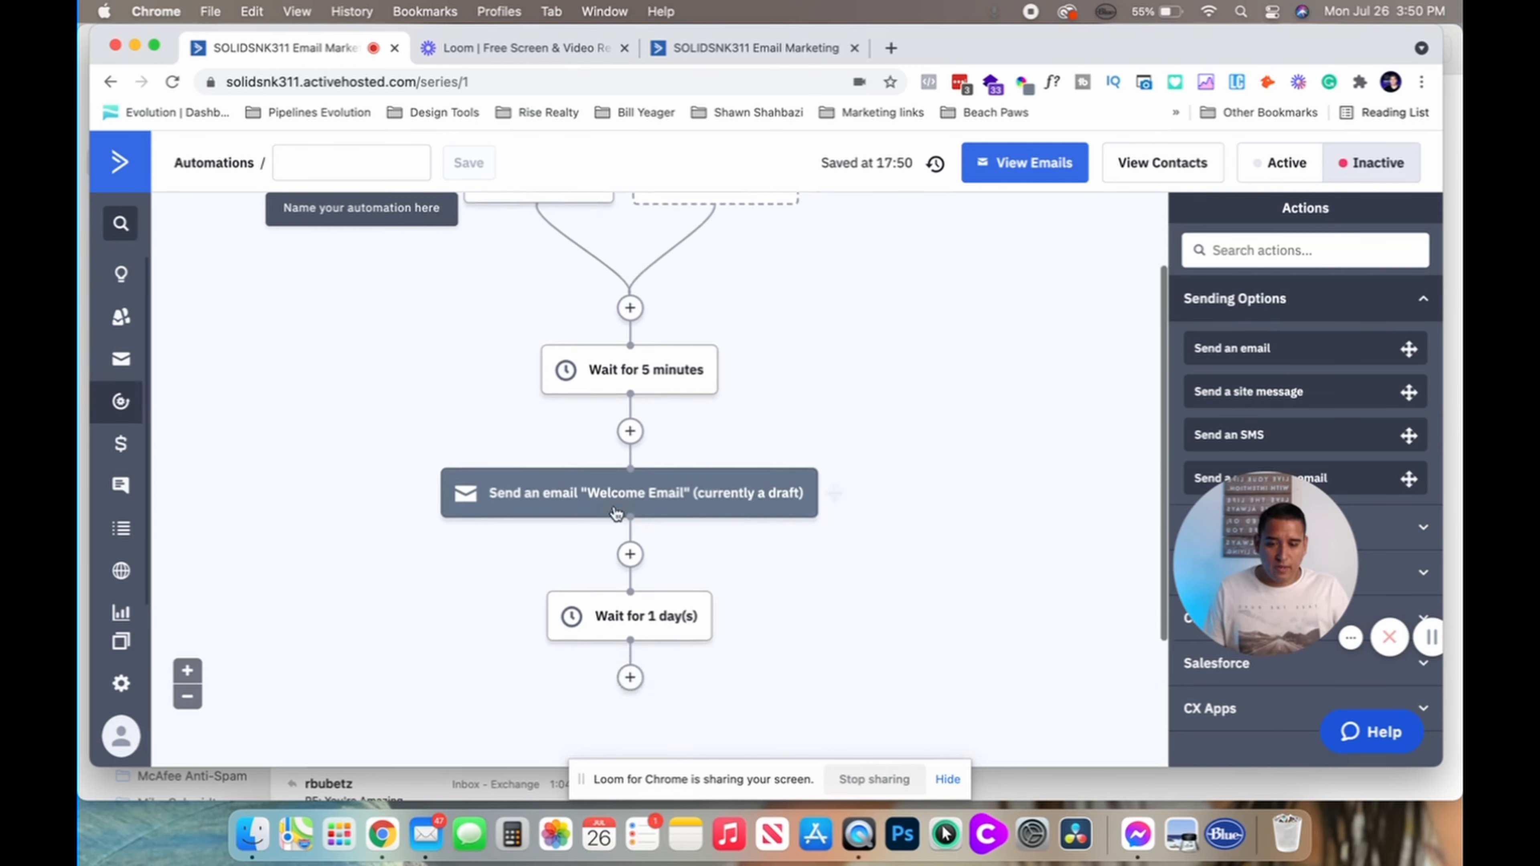
left_click(629, 545)
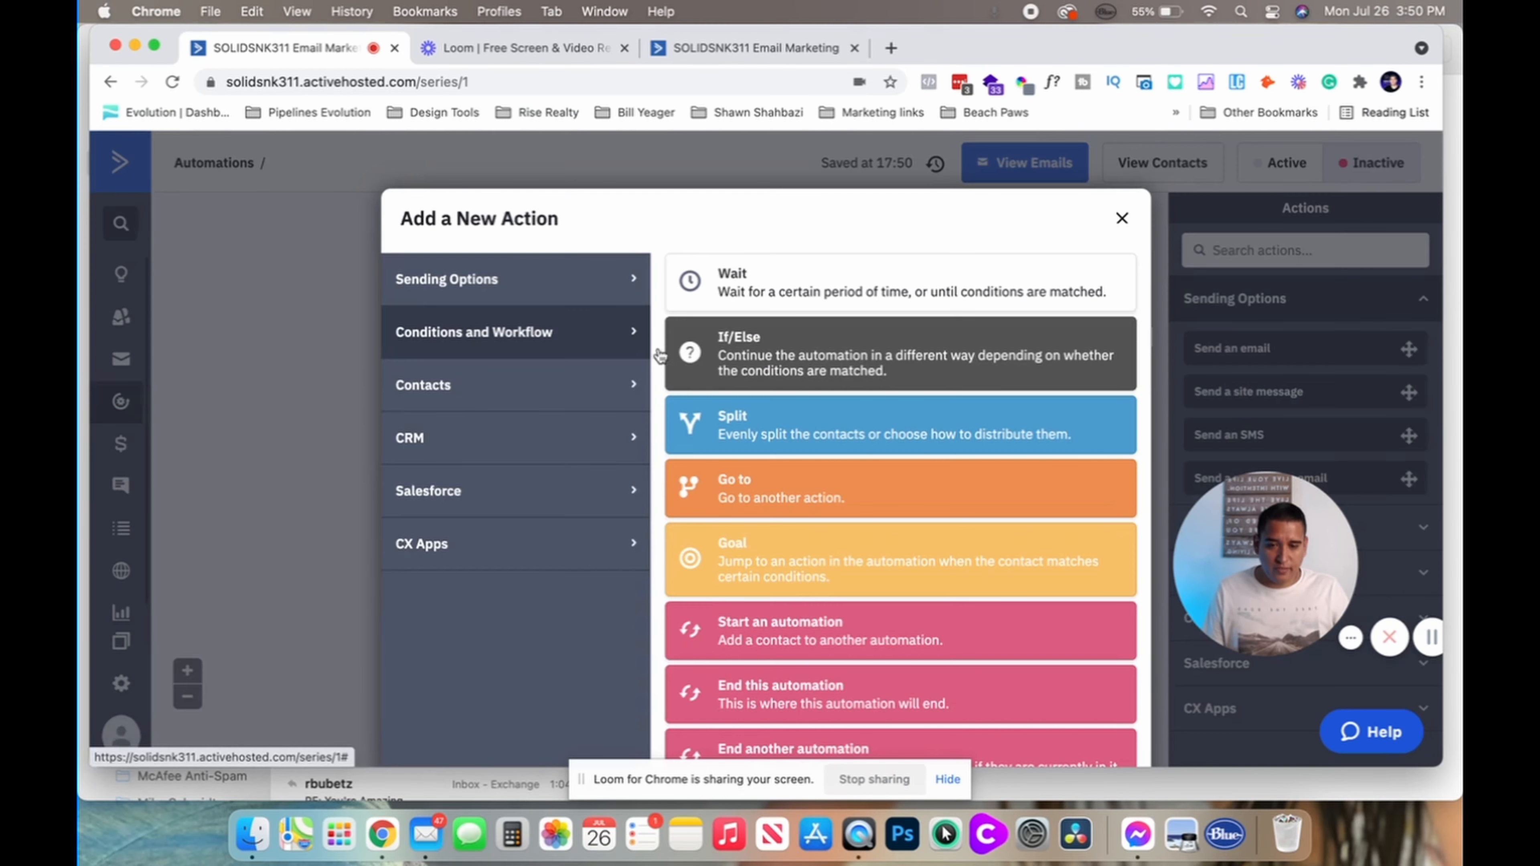
Add a Send an email step using a new email named 'day 2 welcome sequened'
left_click(469, 278)
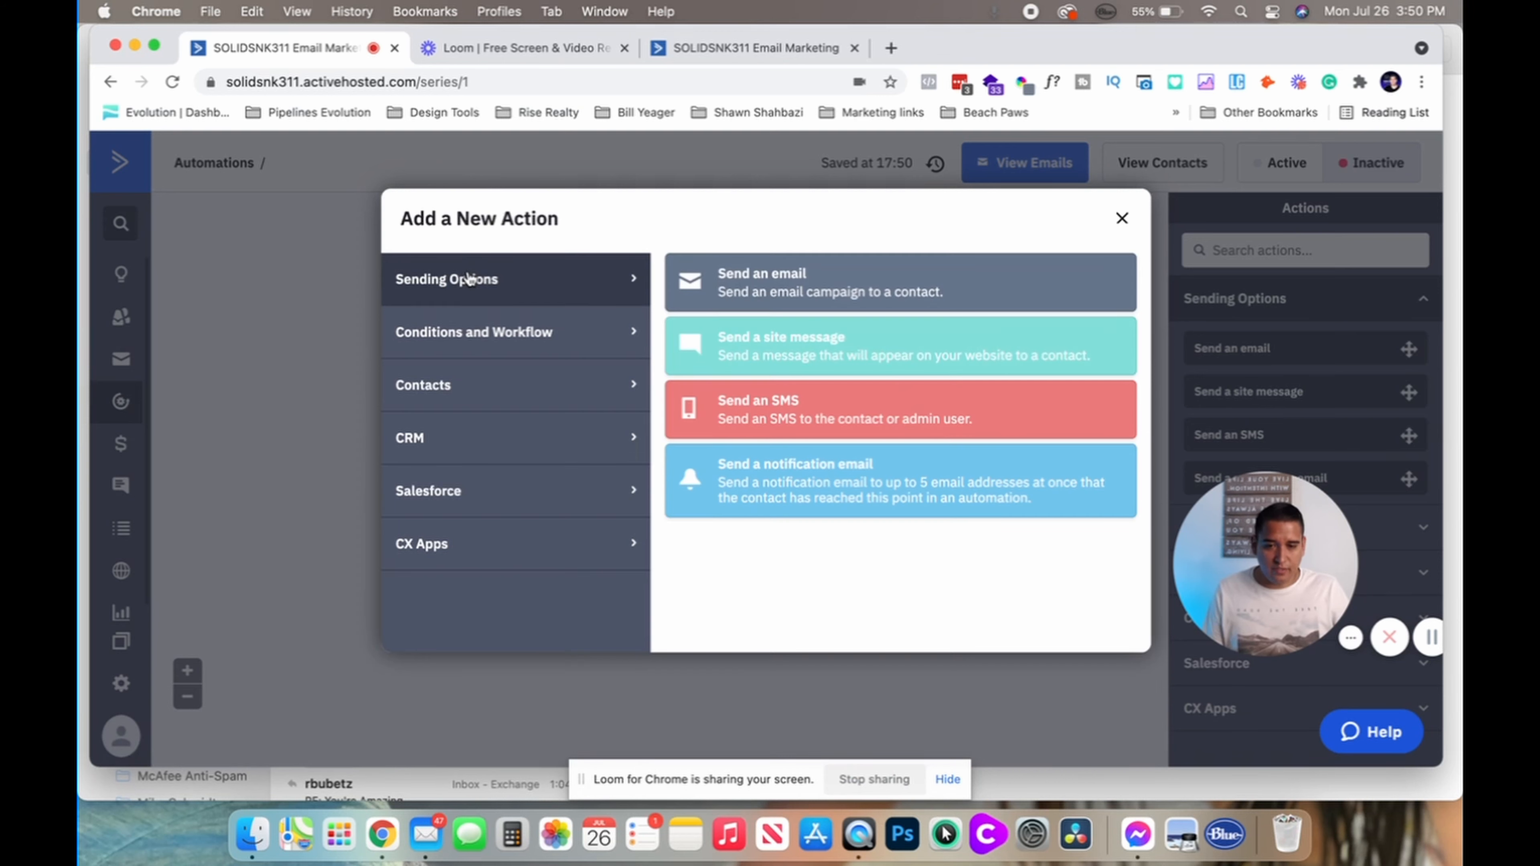
left_click(757, 300)
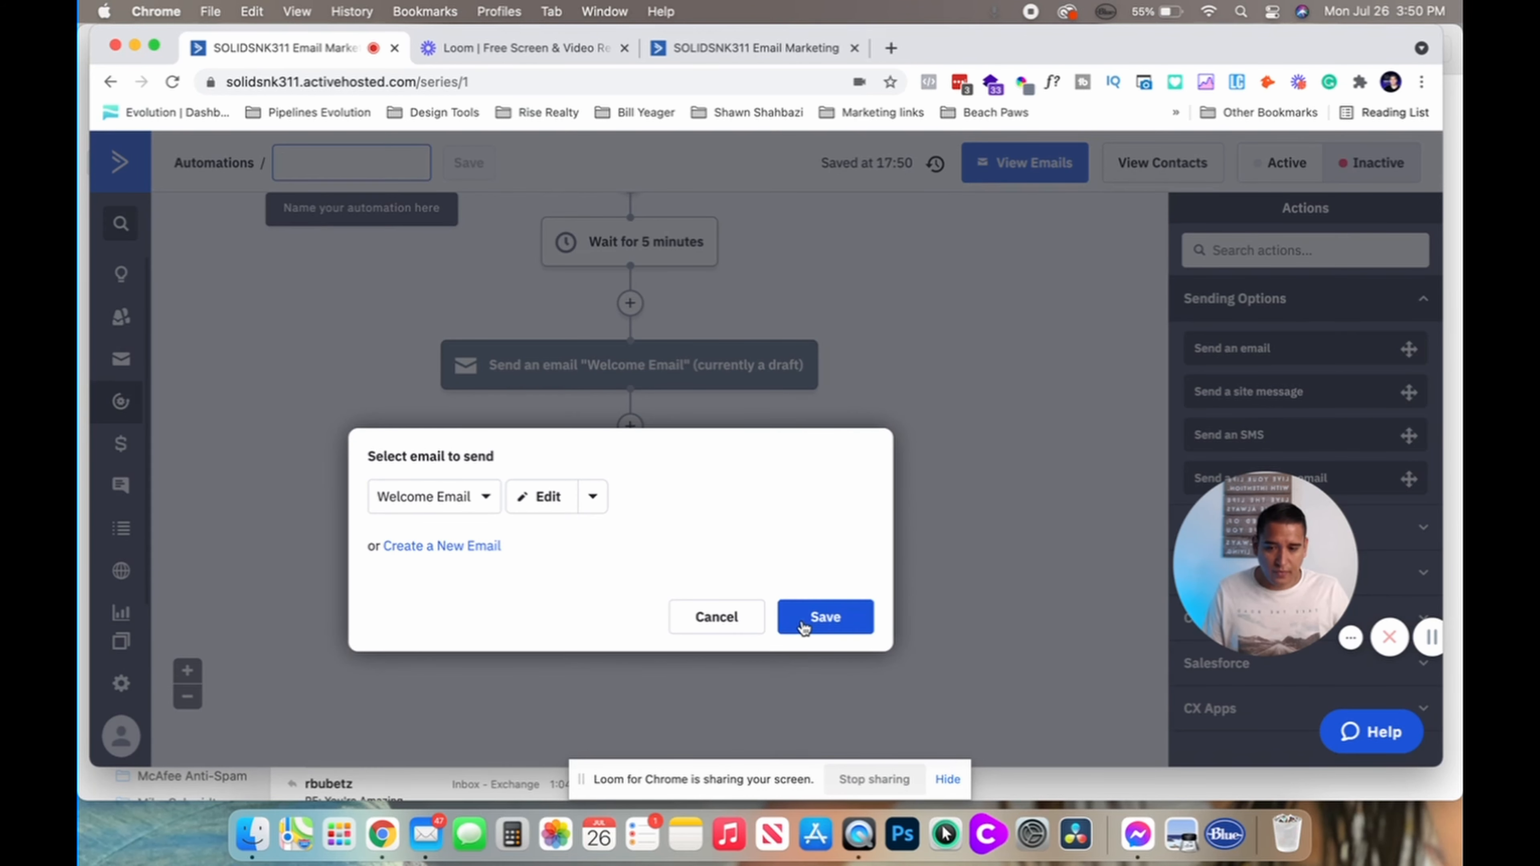
left_click(412, 548)
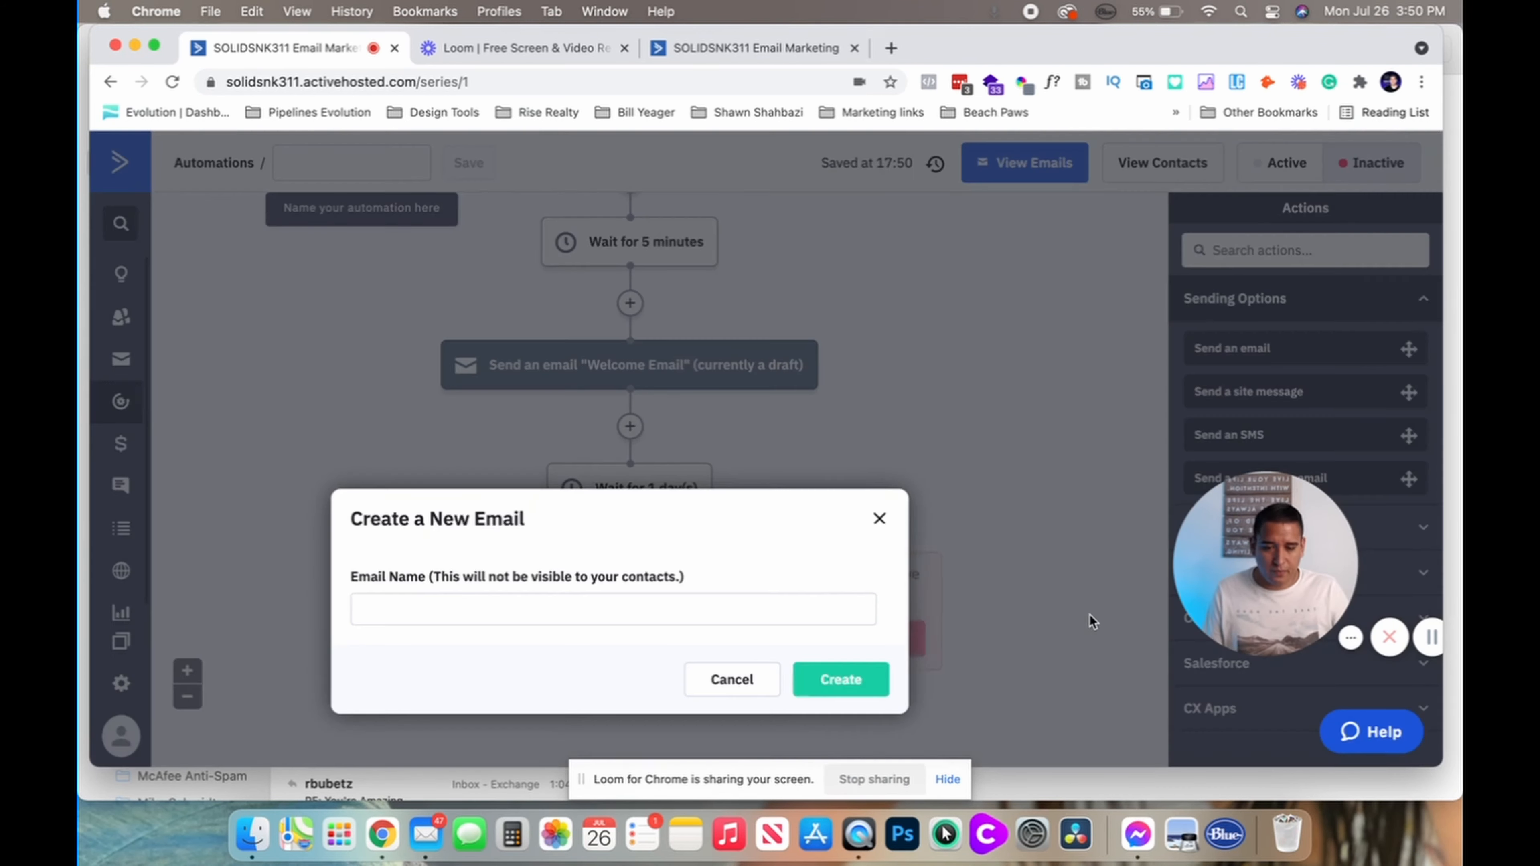
left_click(655, 619)
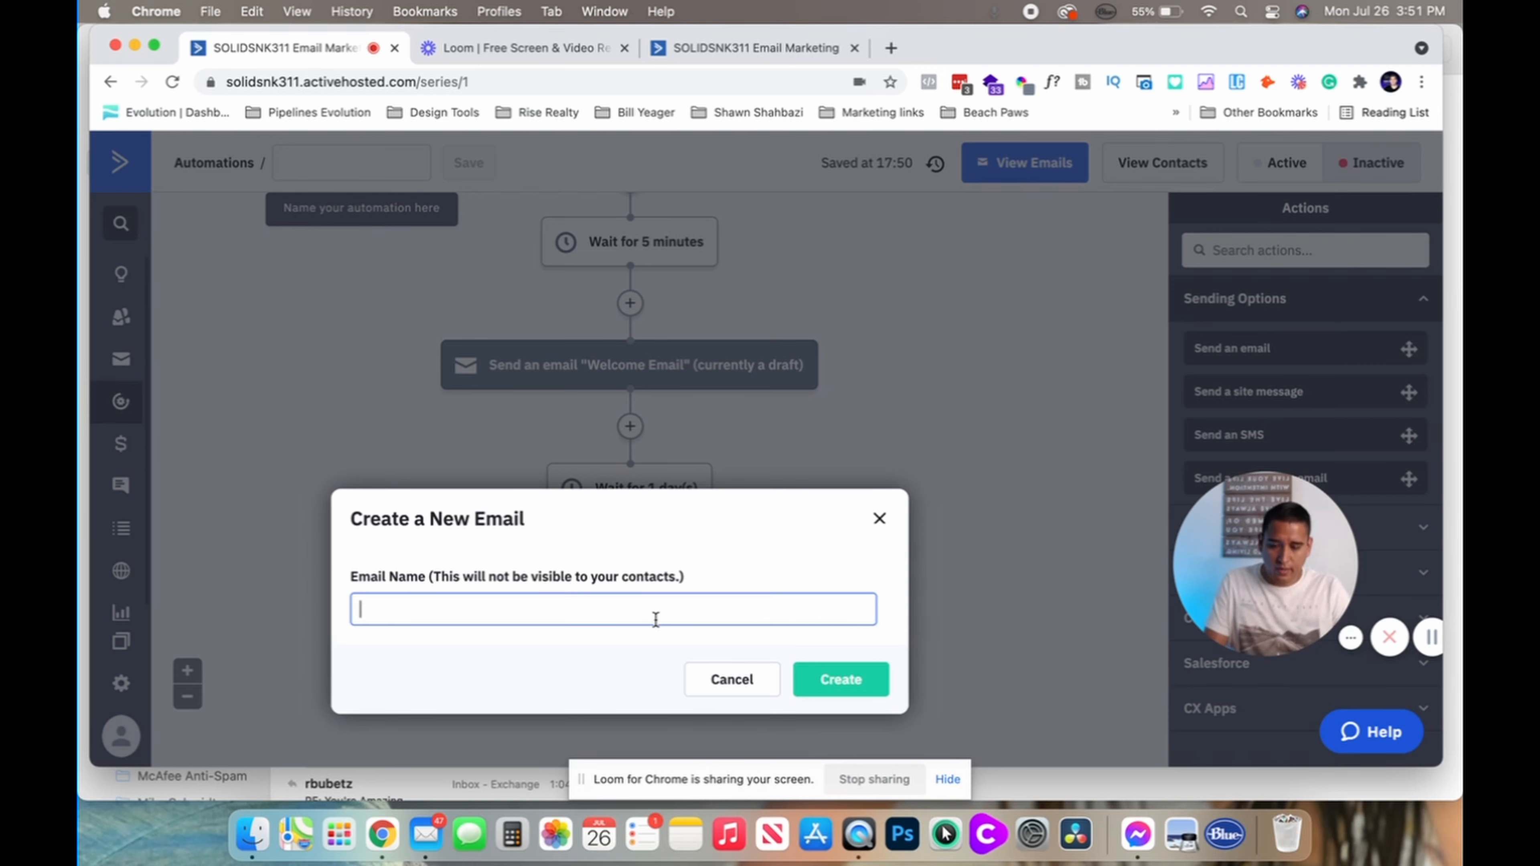
type("day 2")
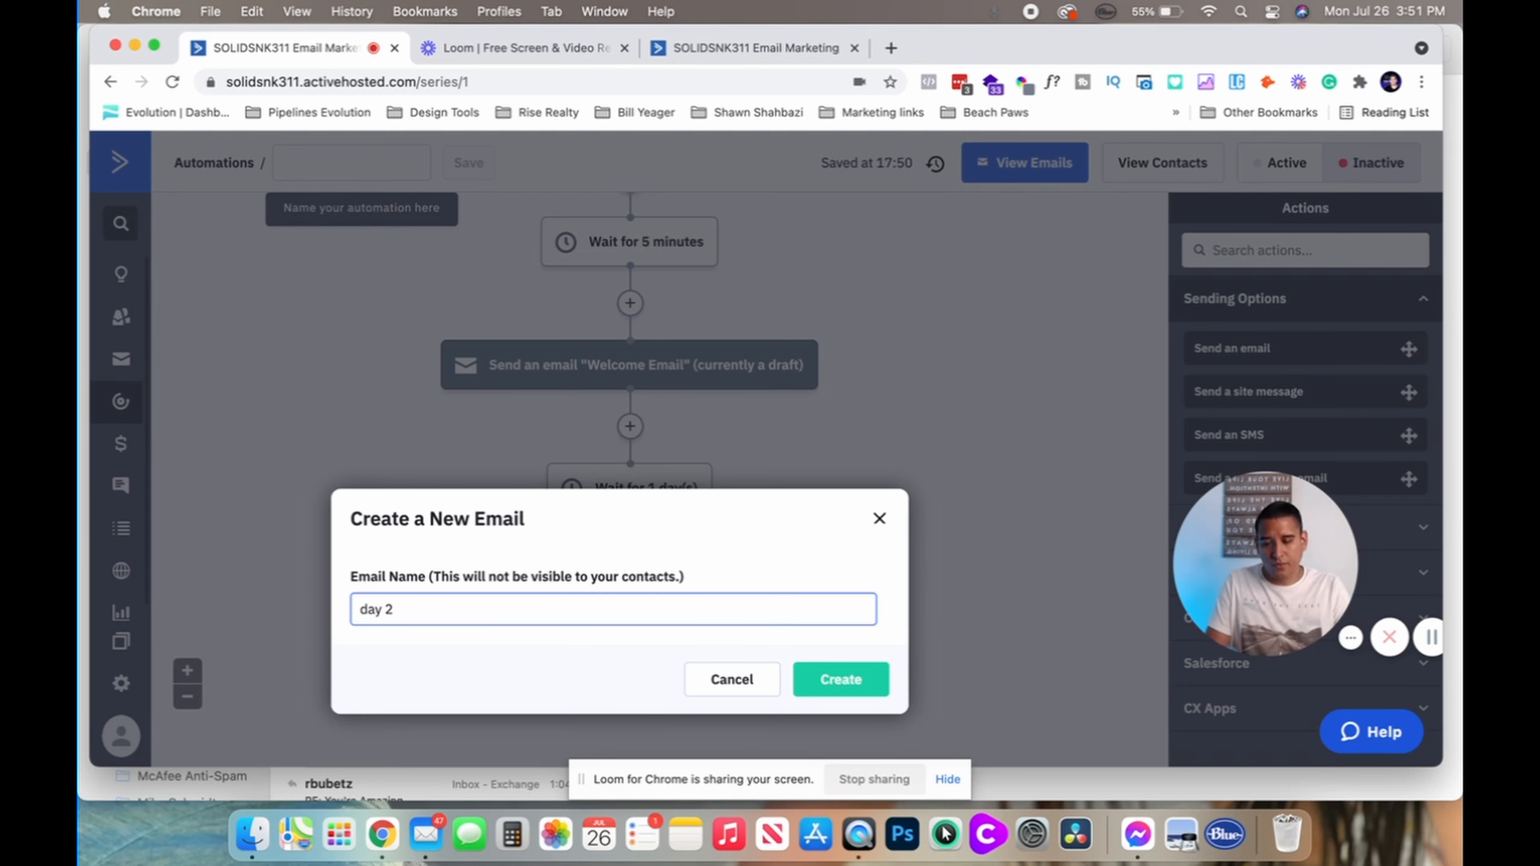
type(" welcome se")
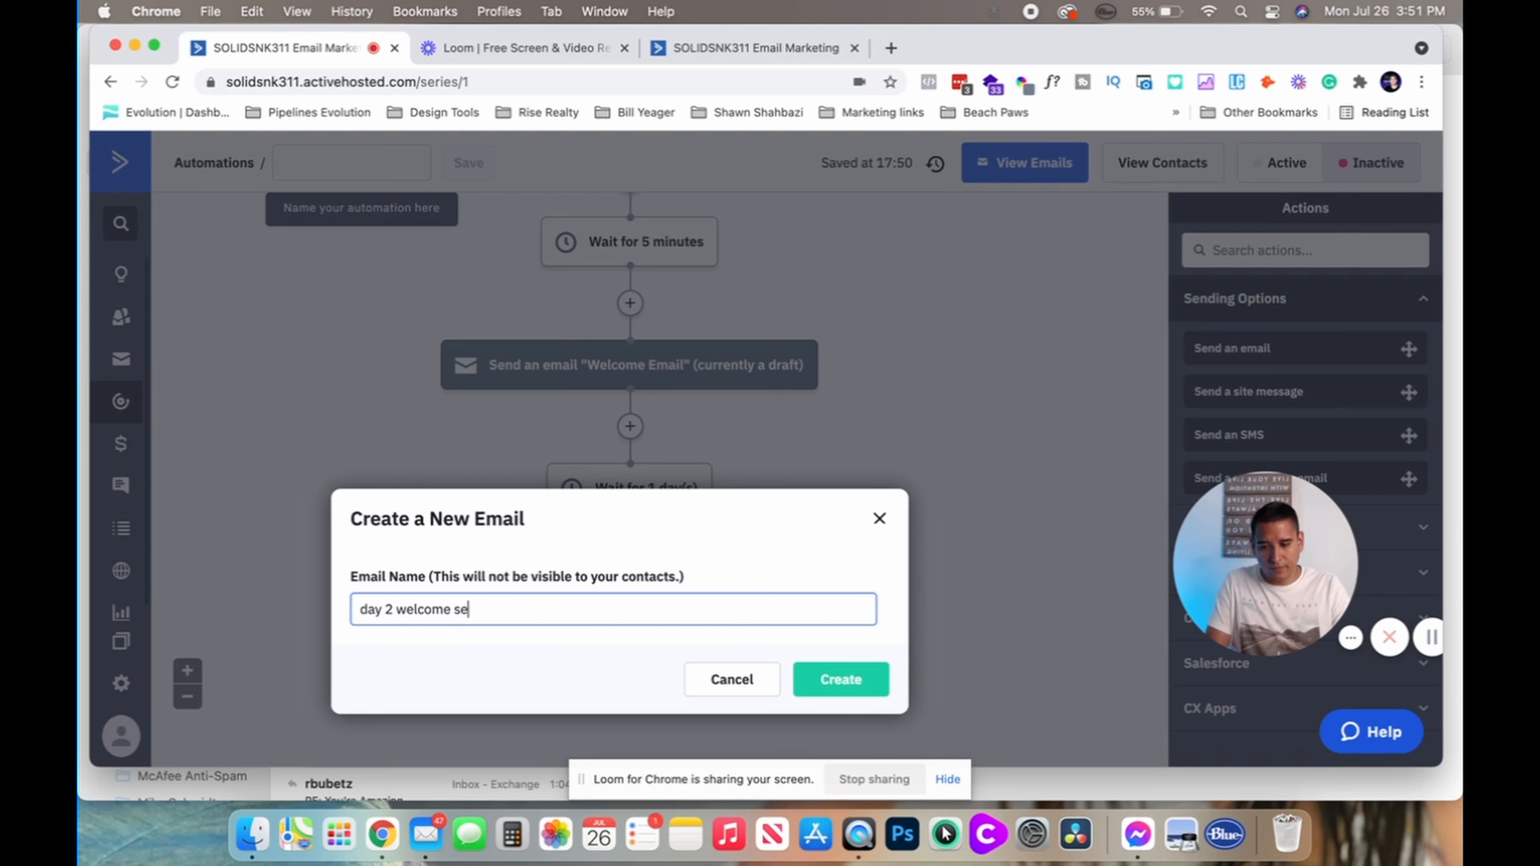
type("quened")
left_click(836, 678)
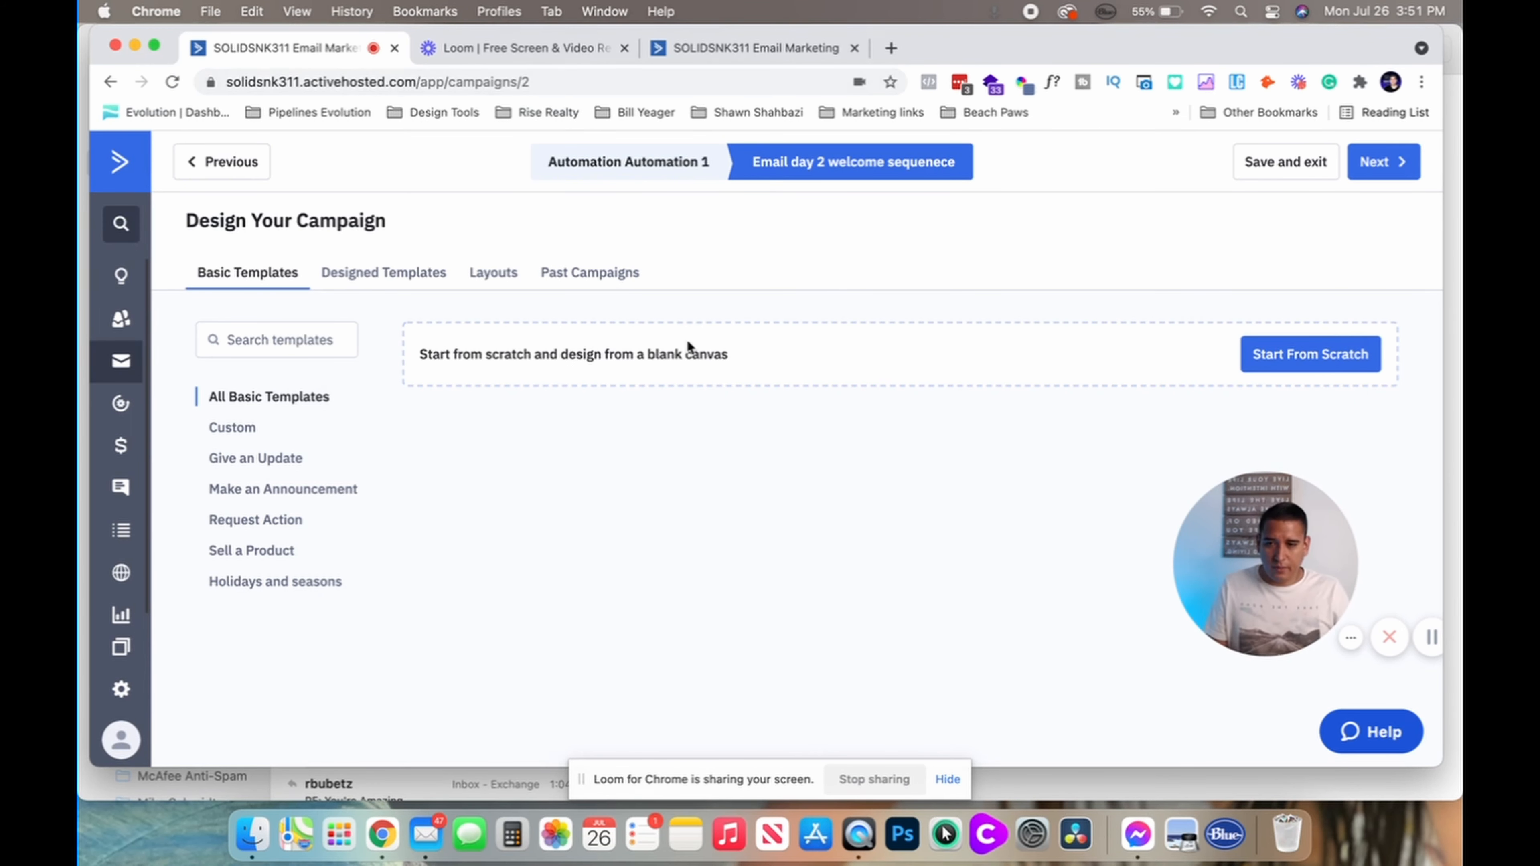
left_click(110, 84)
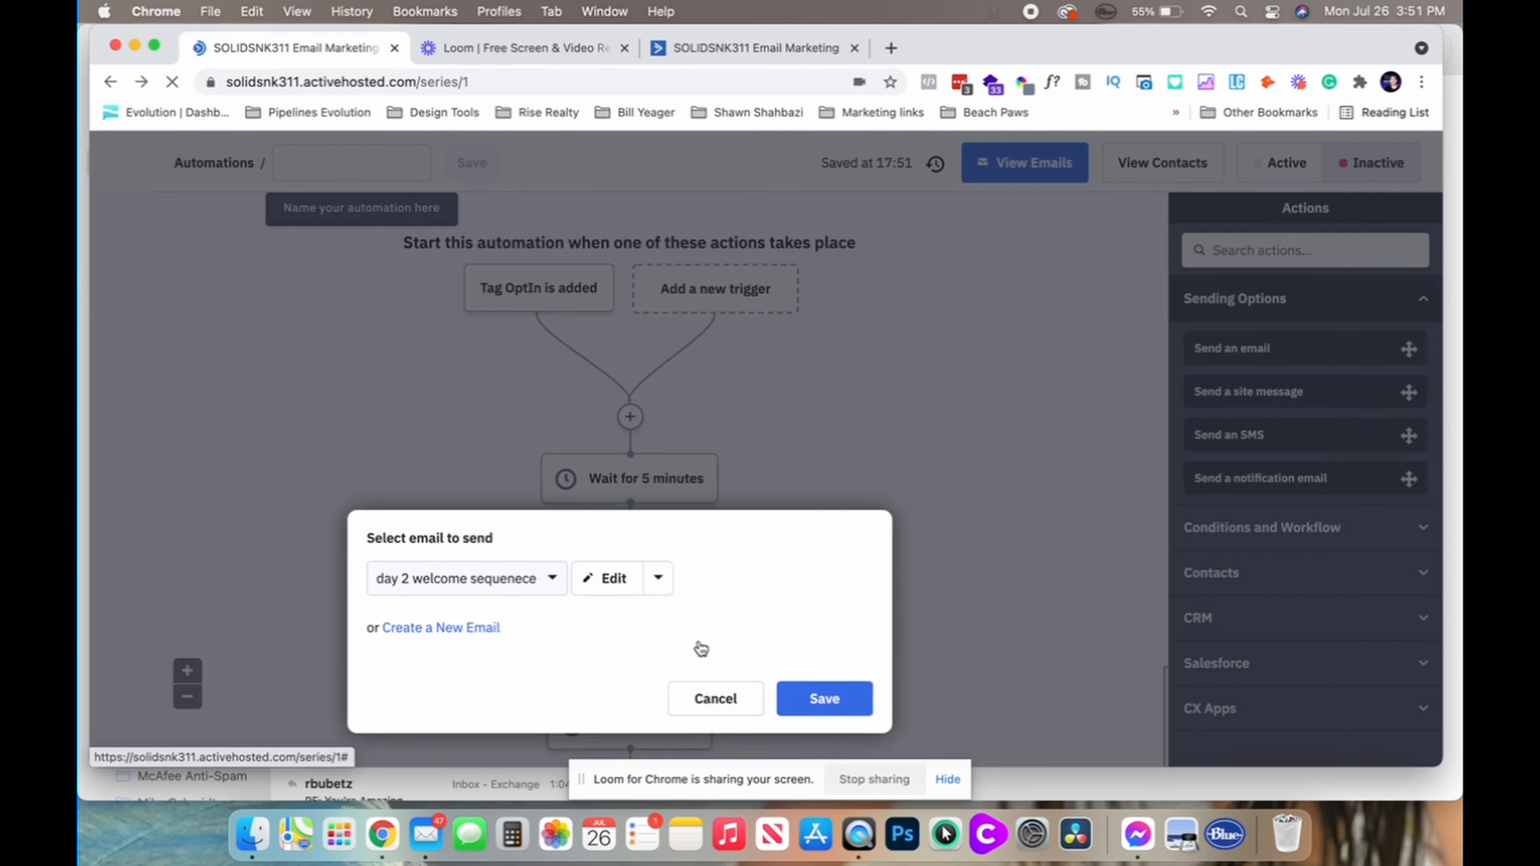
left_click(719, 698)
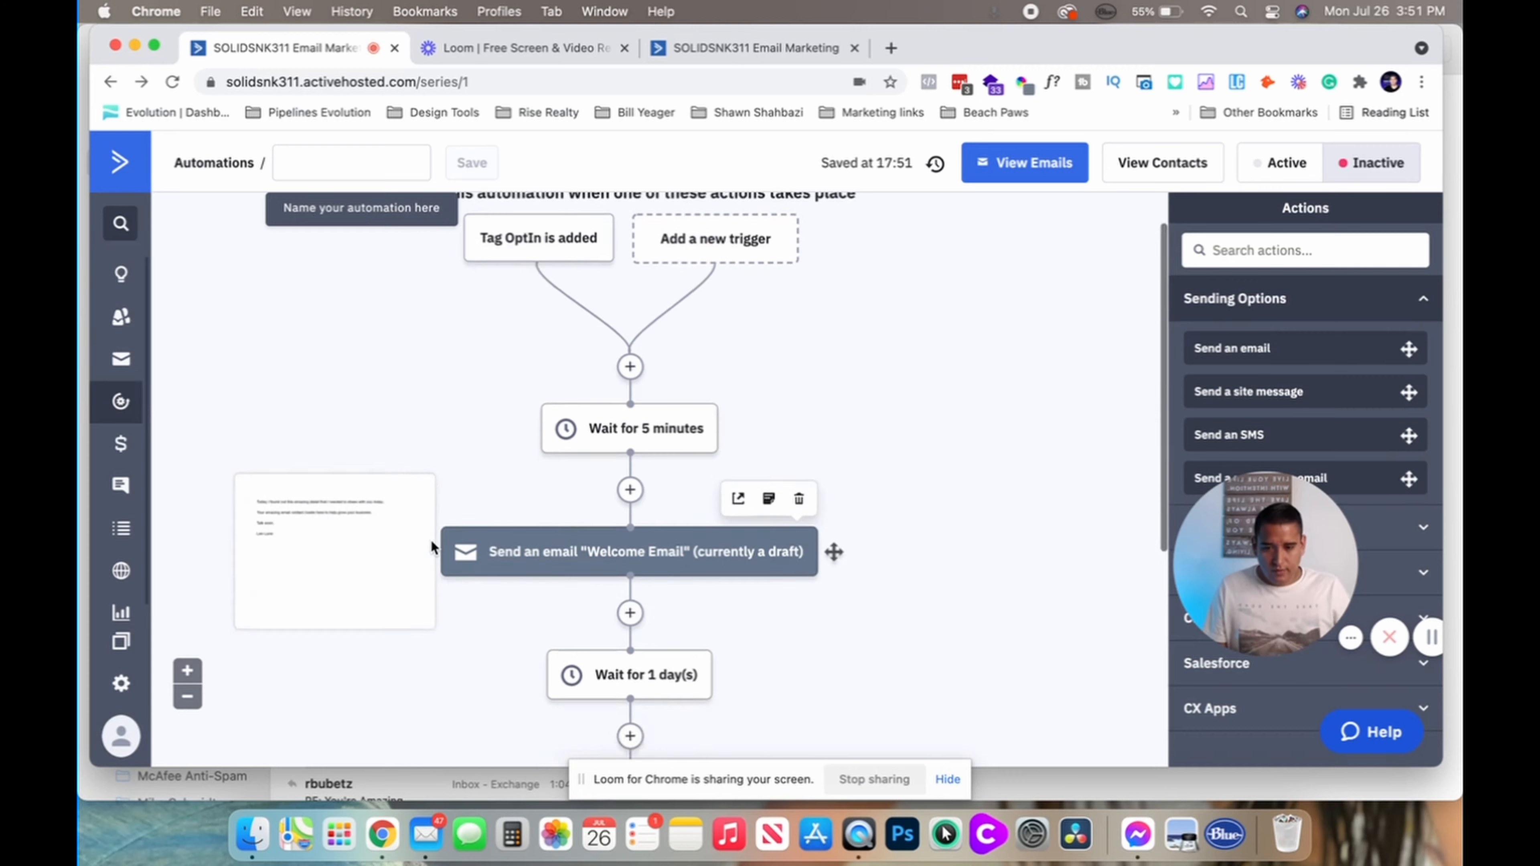
Add an End this automation step after the day 2 email, then delete it again
scroll(559, 685, "down", 1)
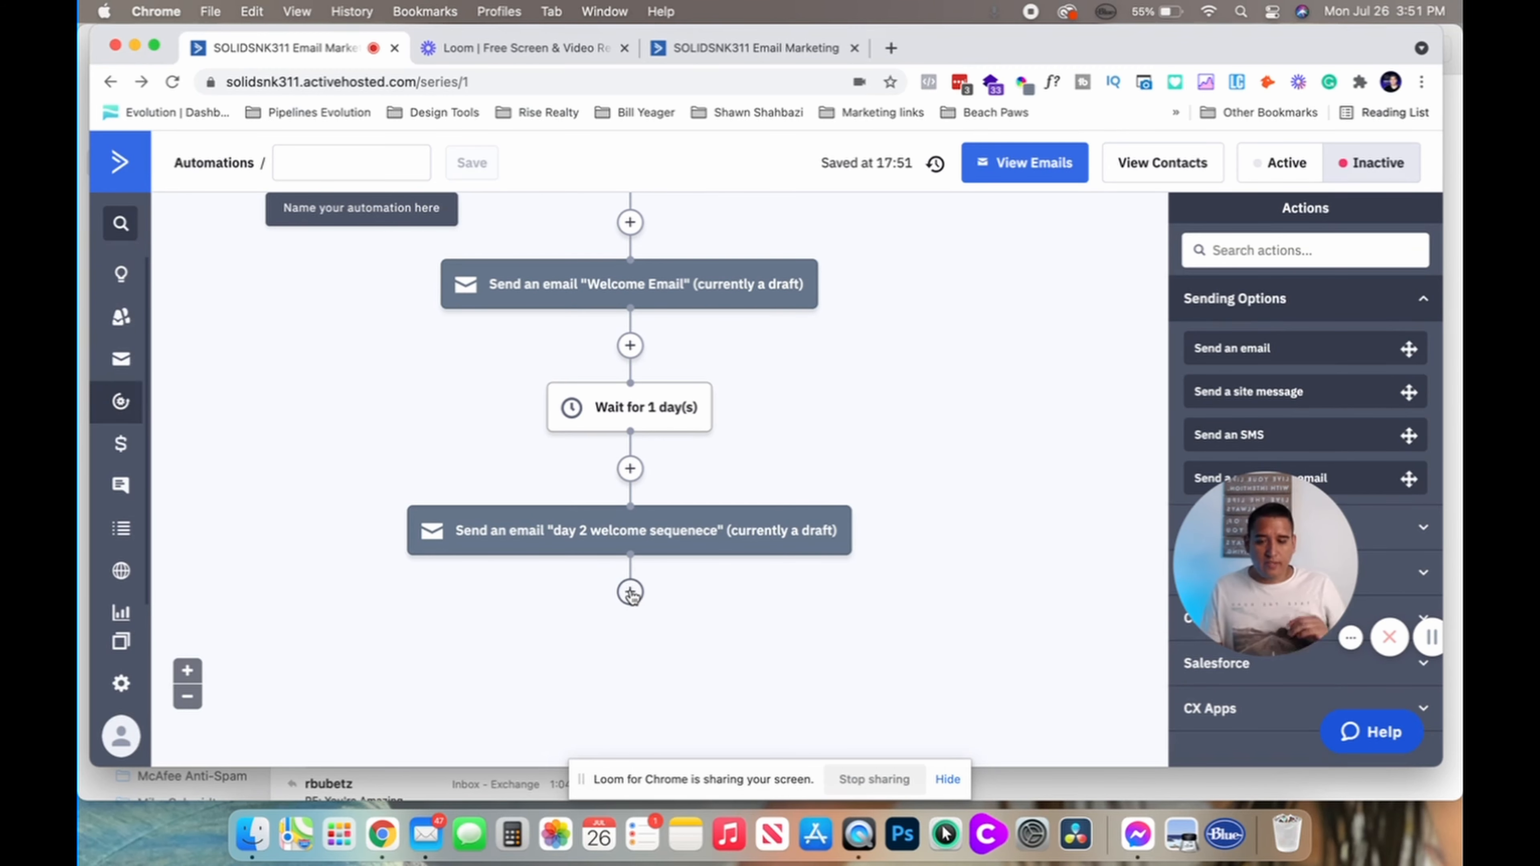
left_click(631, 593)
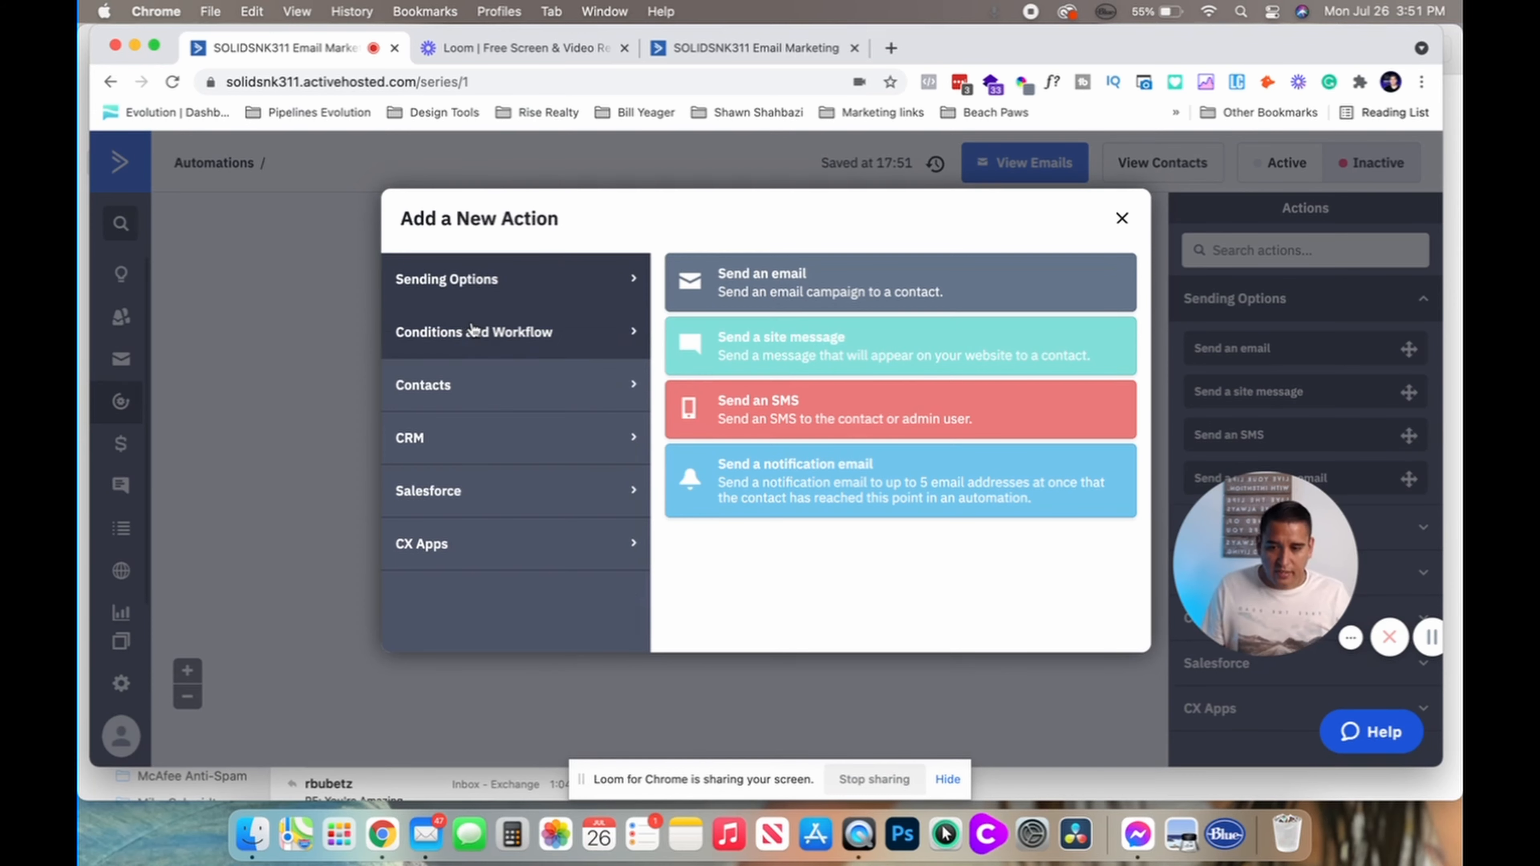
left_click(485, 332)
scroll(796, 650, "down", 2)
left_click(770, 593)
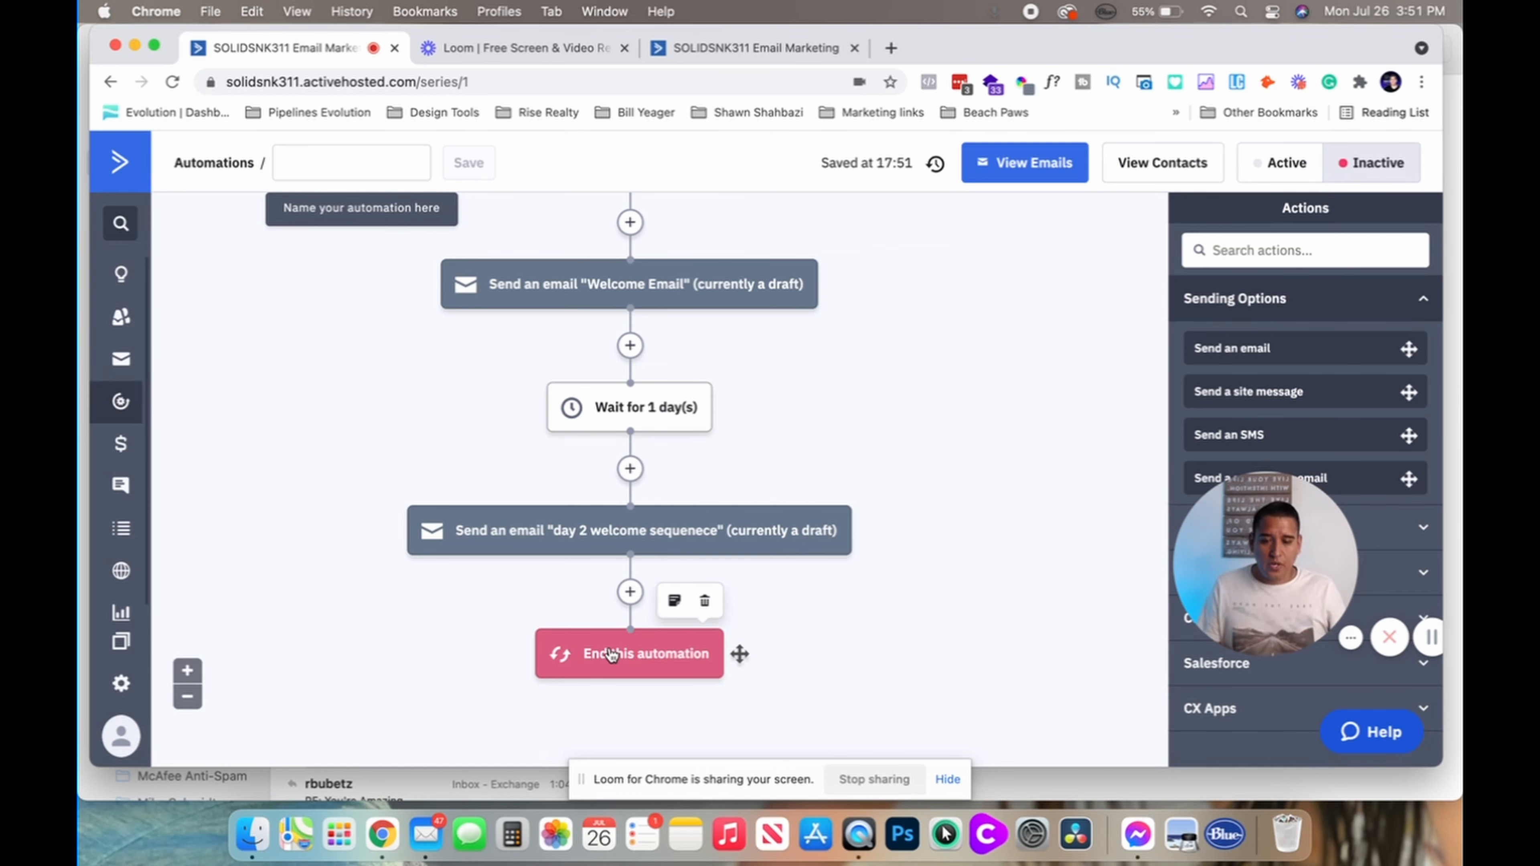
left_click(704, 602)
left_click(938, 193)
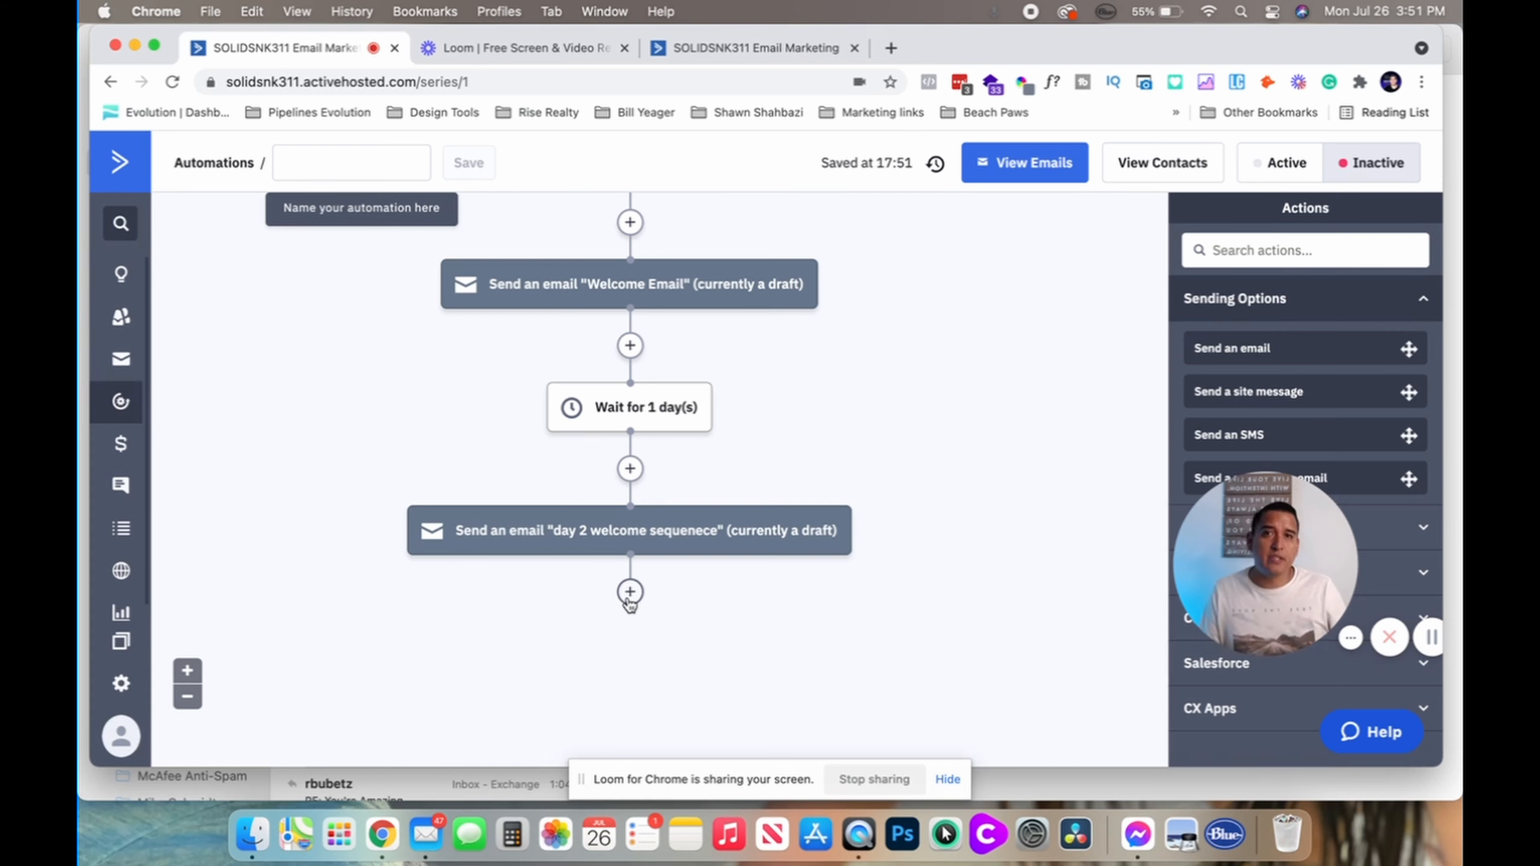
Add a Goal step after the day 2 email named 'Booked a call' and start its conditions
left_click(629, 592)
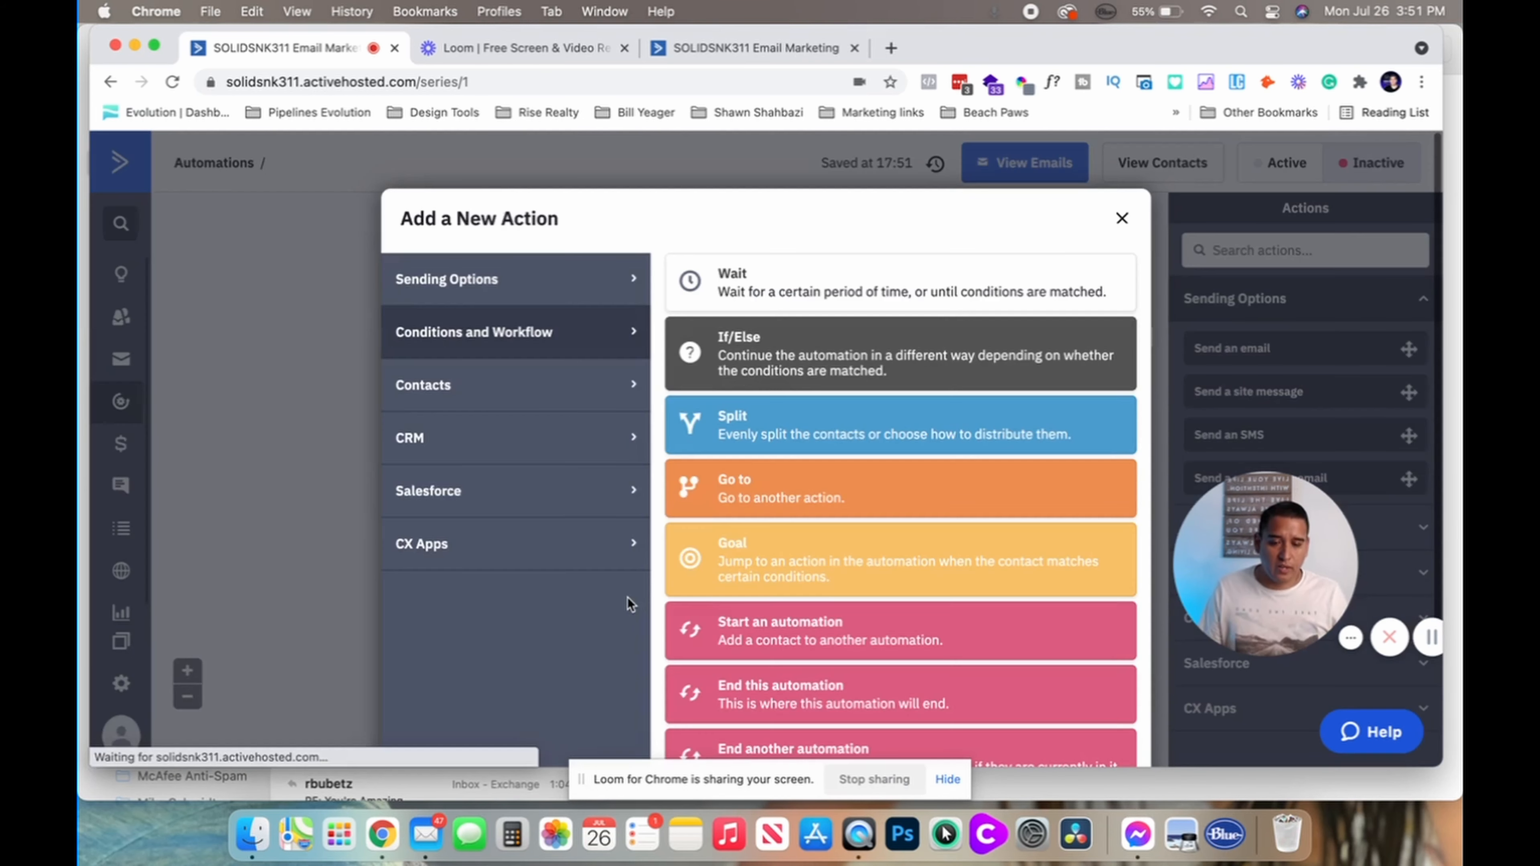
scroll(741, 647, "down", 3)
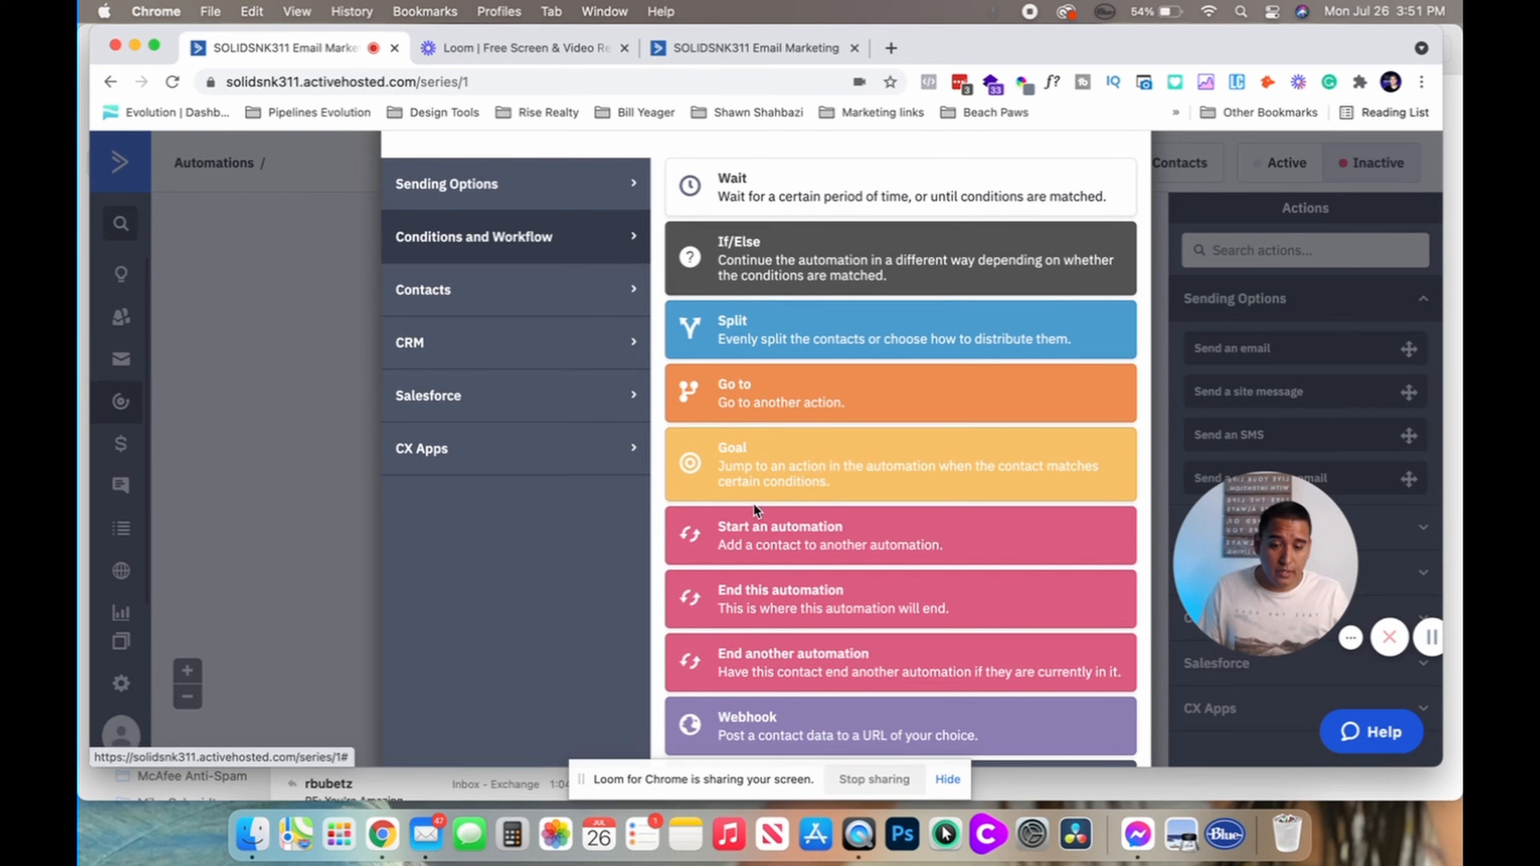
left_click(749, 462)
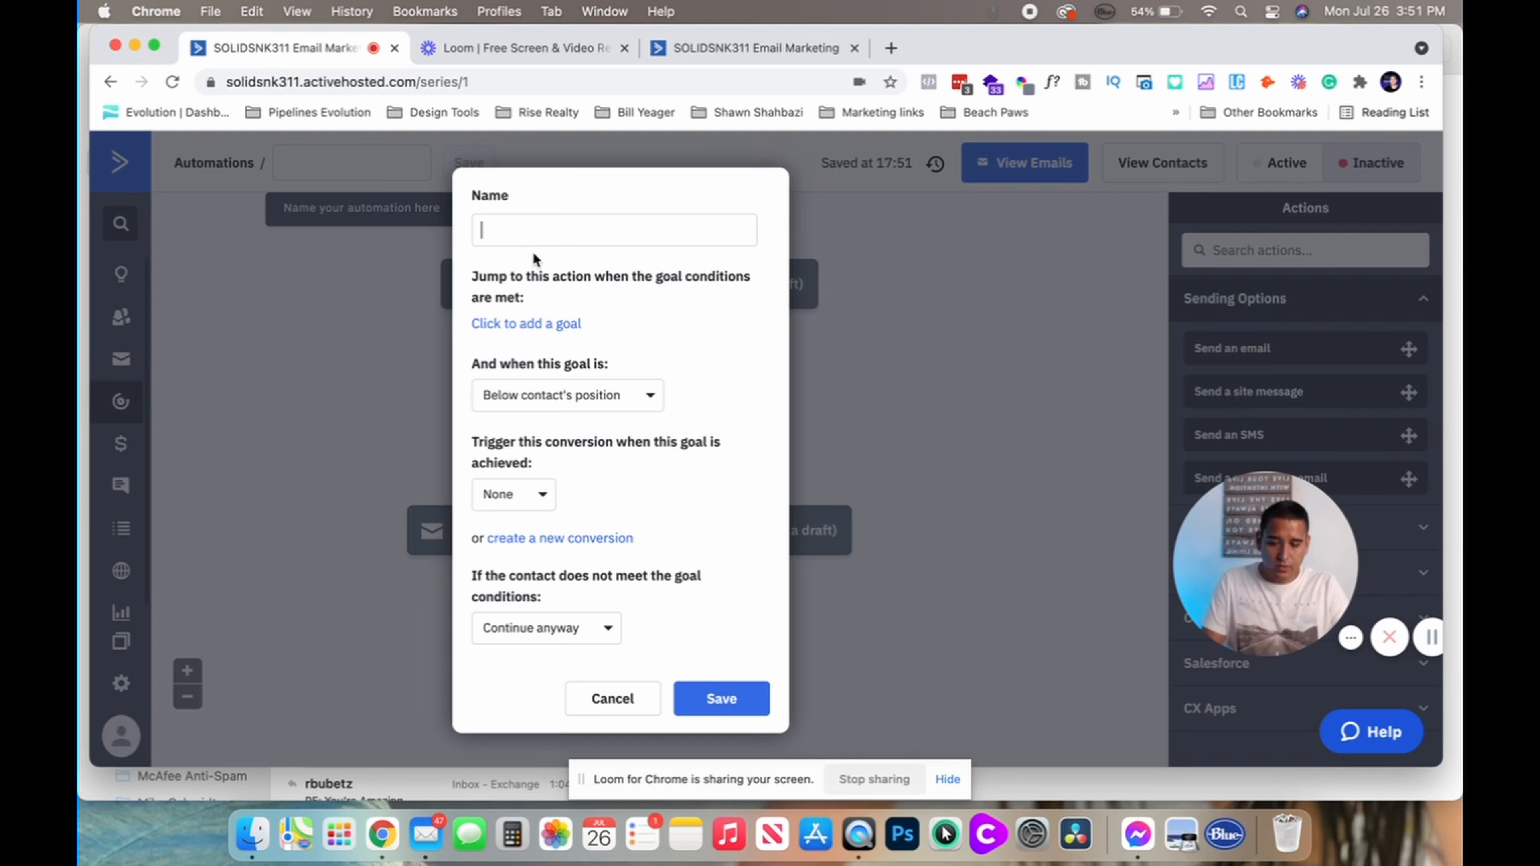
type("Pu")
key("BackSpace")
type("Bo")
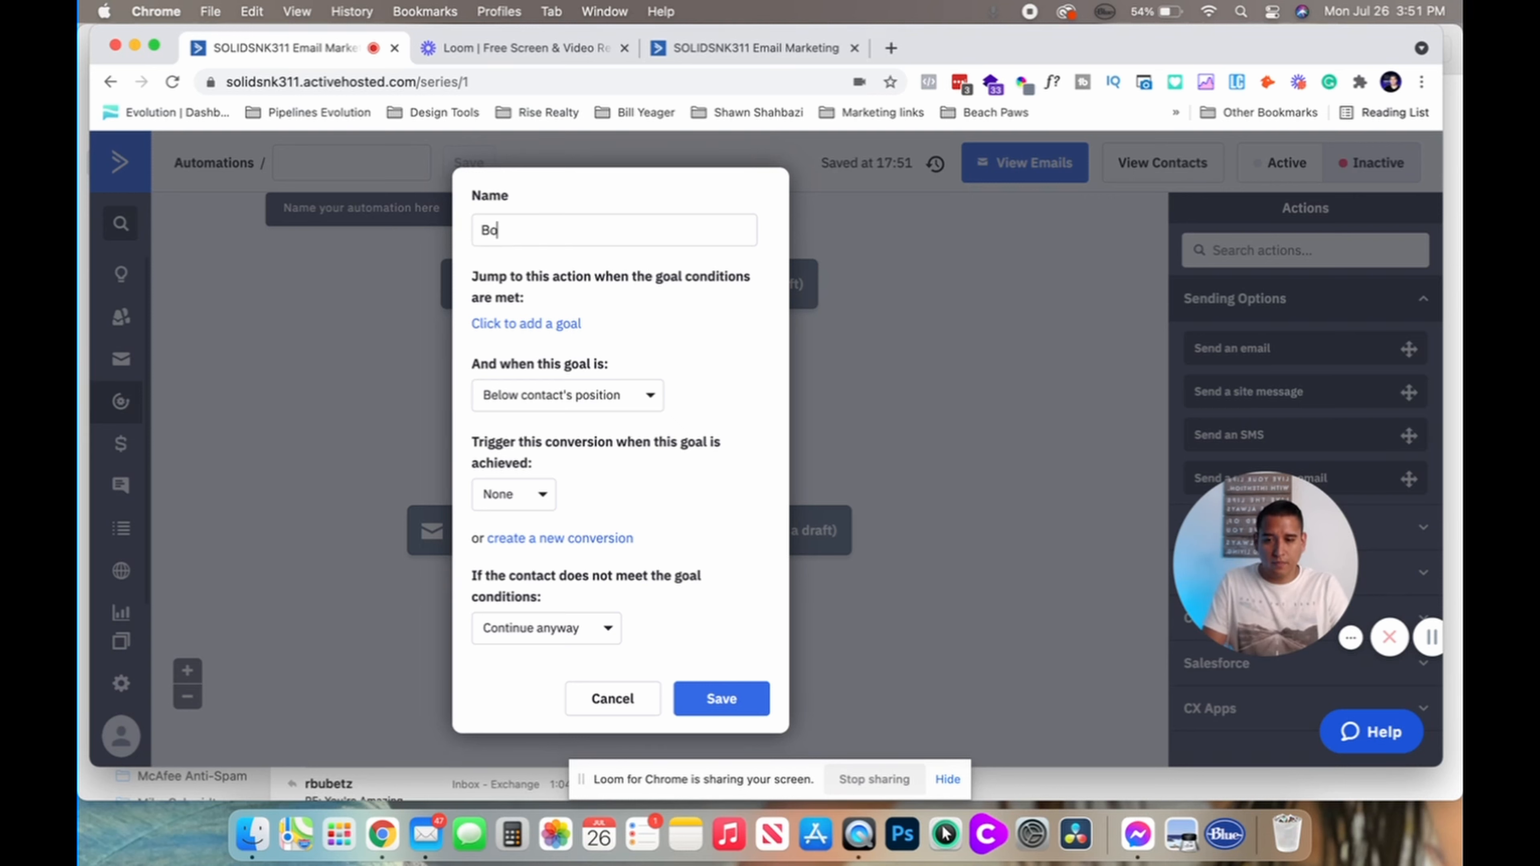
type("oked a call")
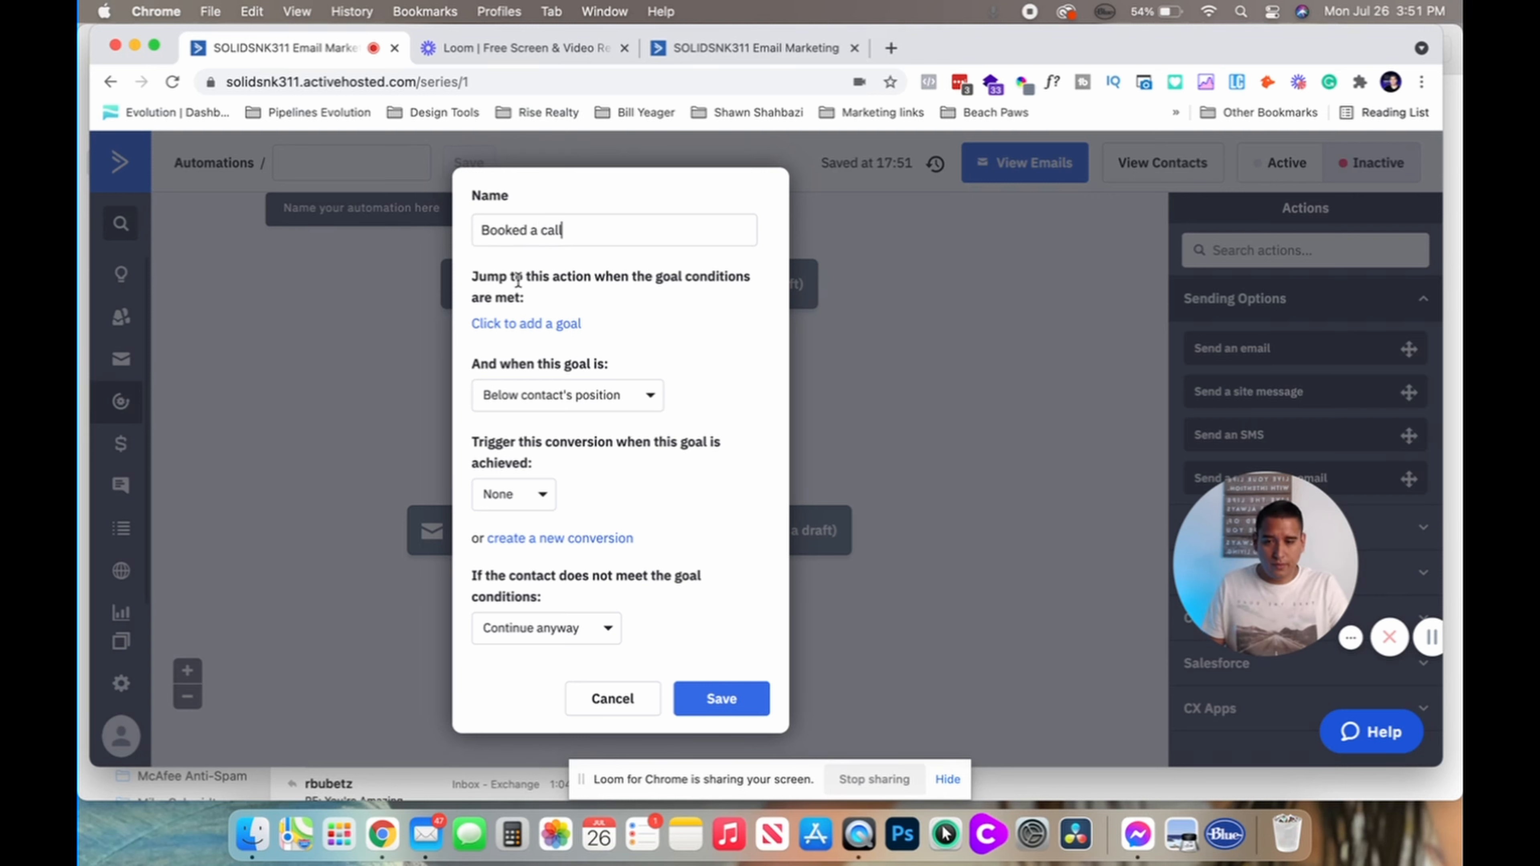
left_click(521, 323)
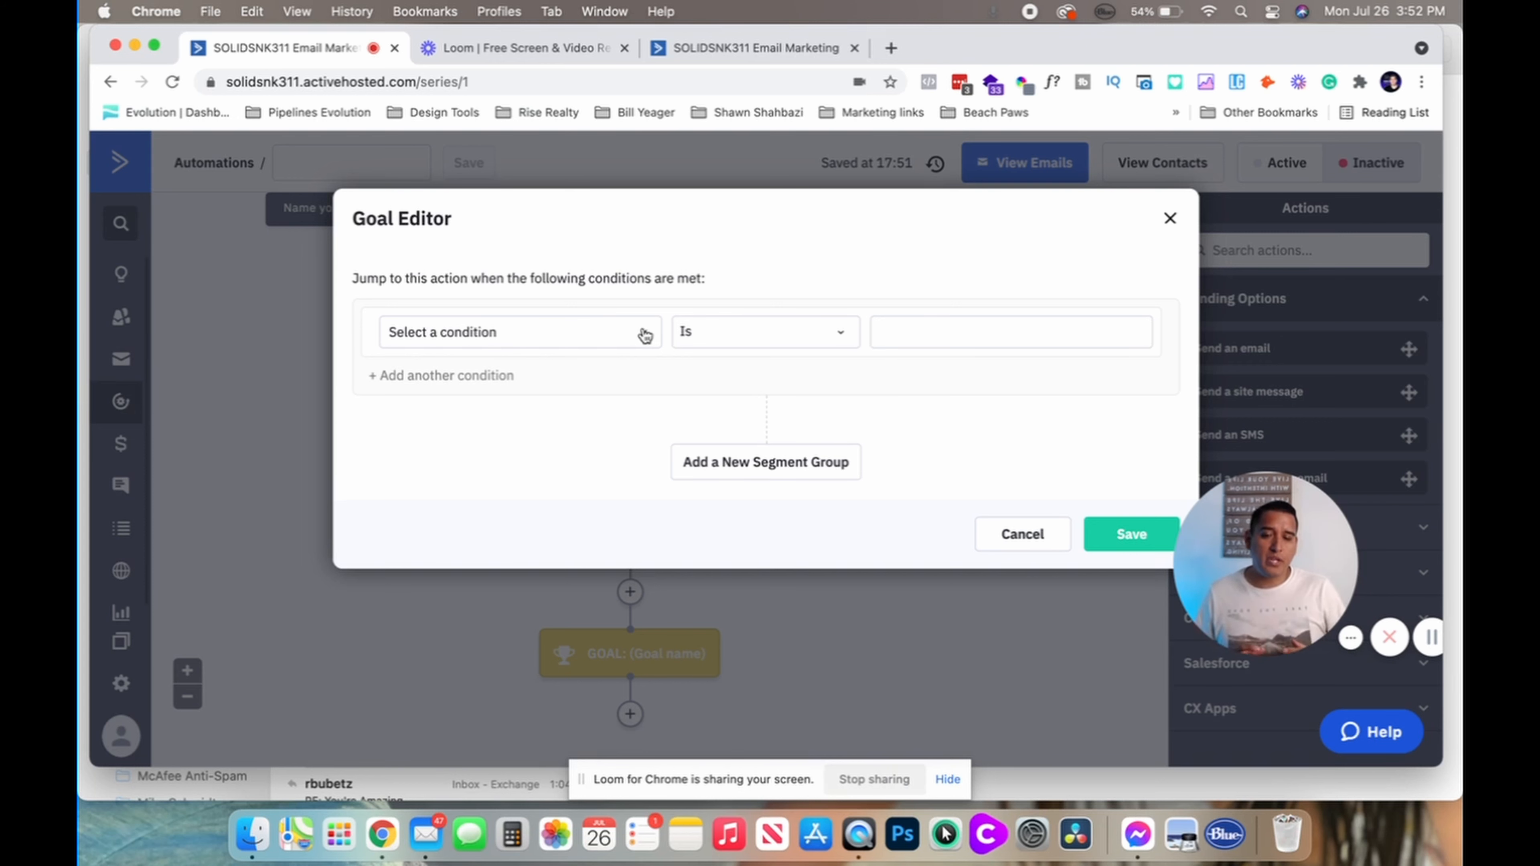
Browse the Actions goal conditions, then cancel both the Goal Editor and the goal dialog
left_click(645, 335)
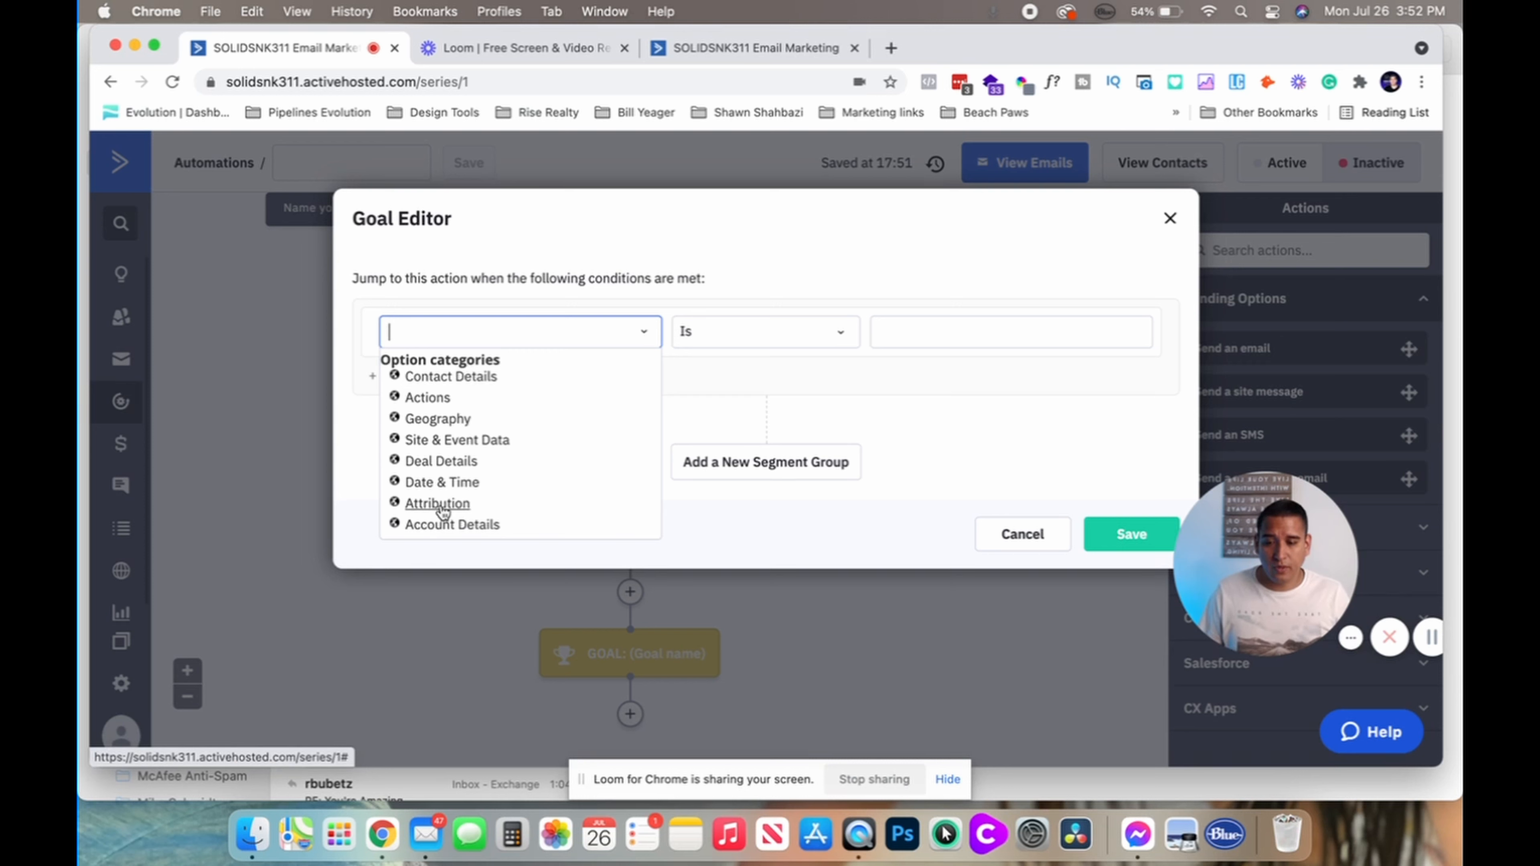
left_click(430, 397)
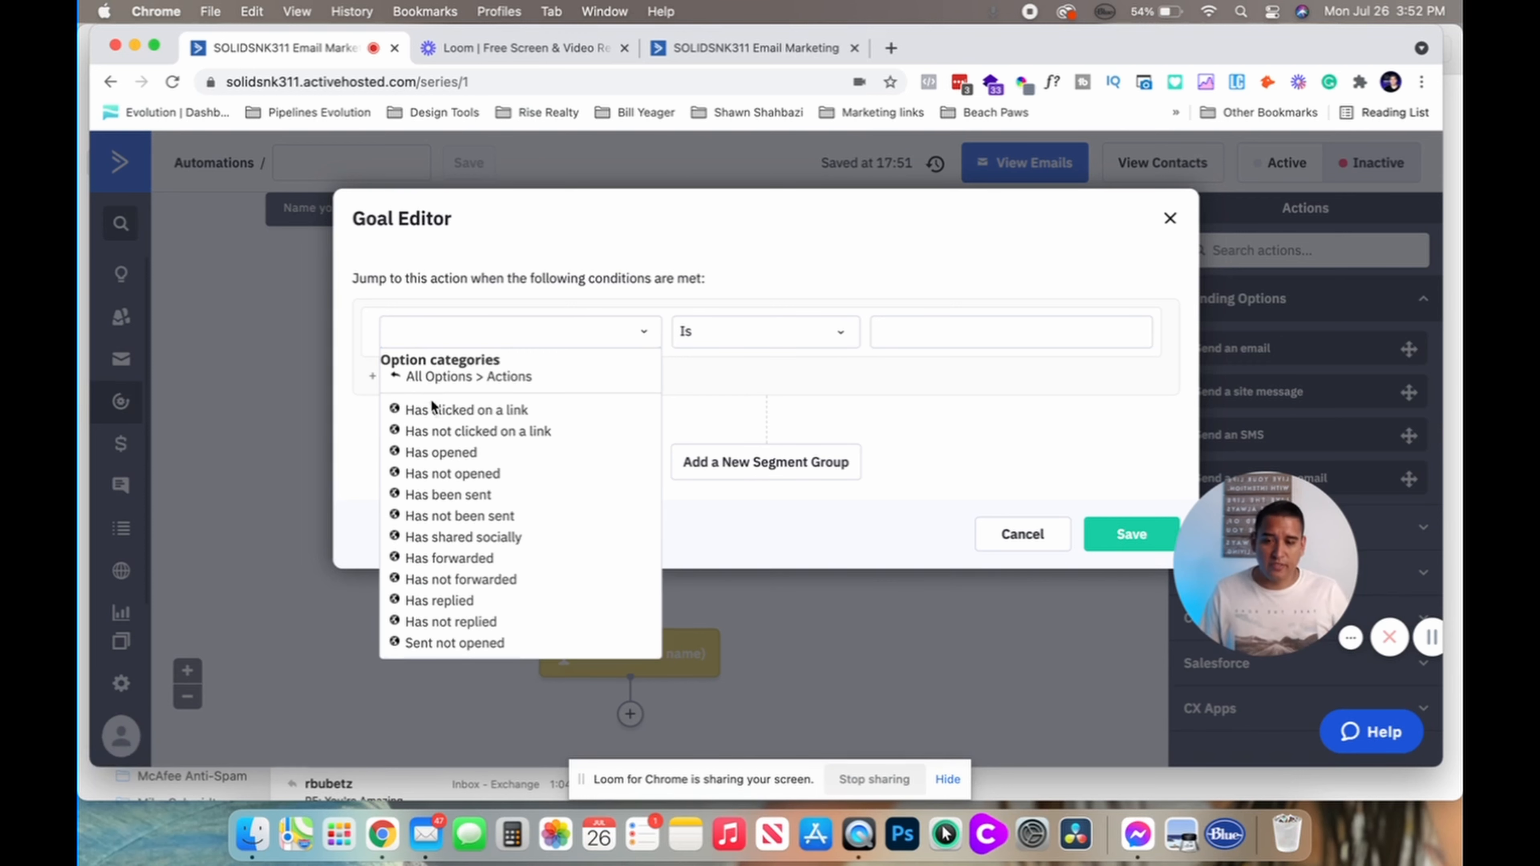
scroll(454, 571, "down", 2)
scroll(455, 530, "down", 3)
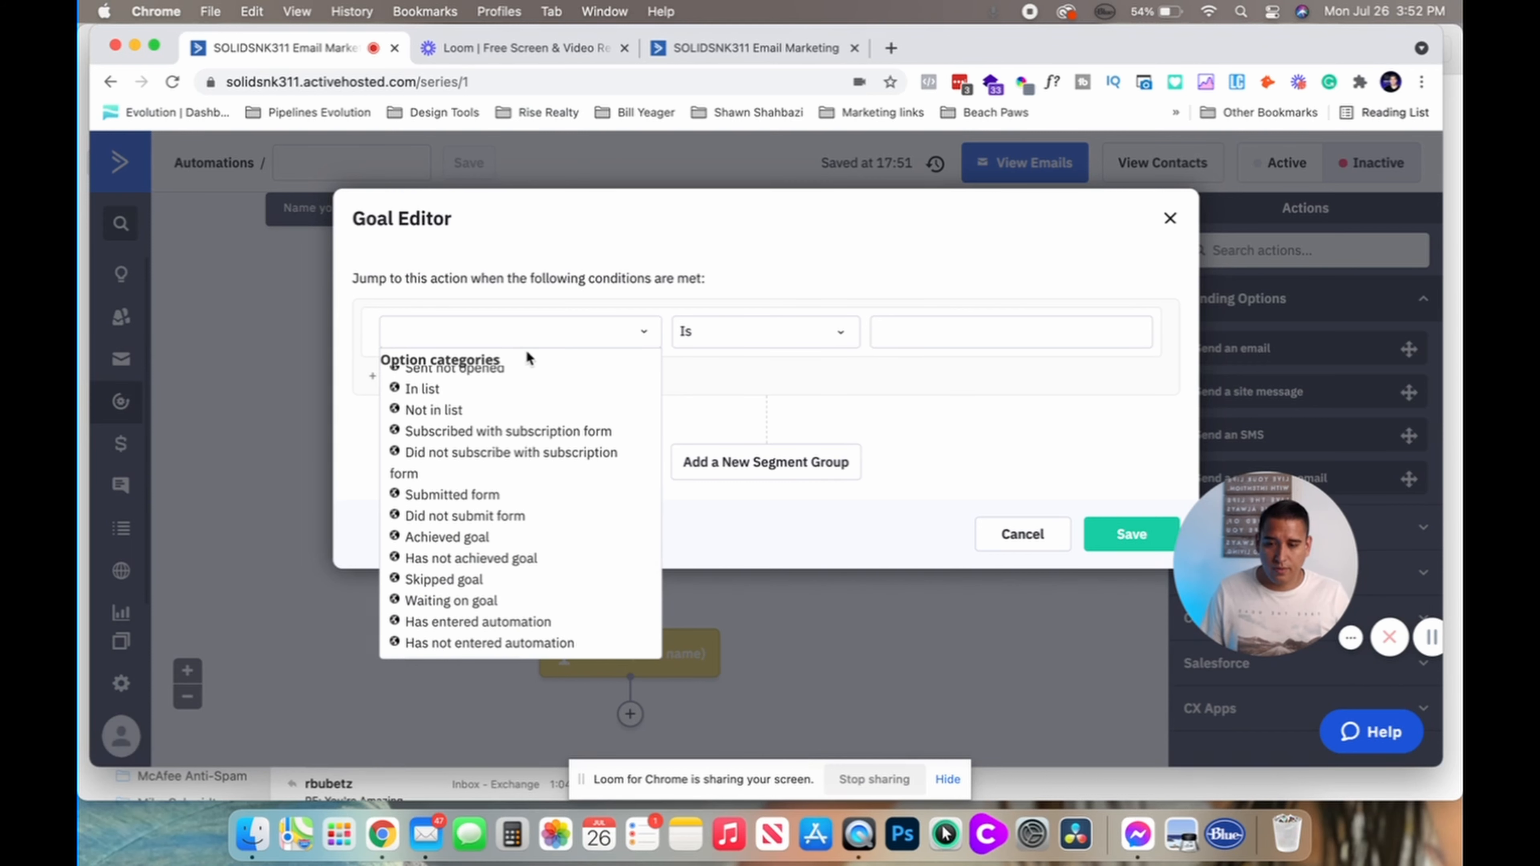
left_click(520, 329)
left_click(646, 333)
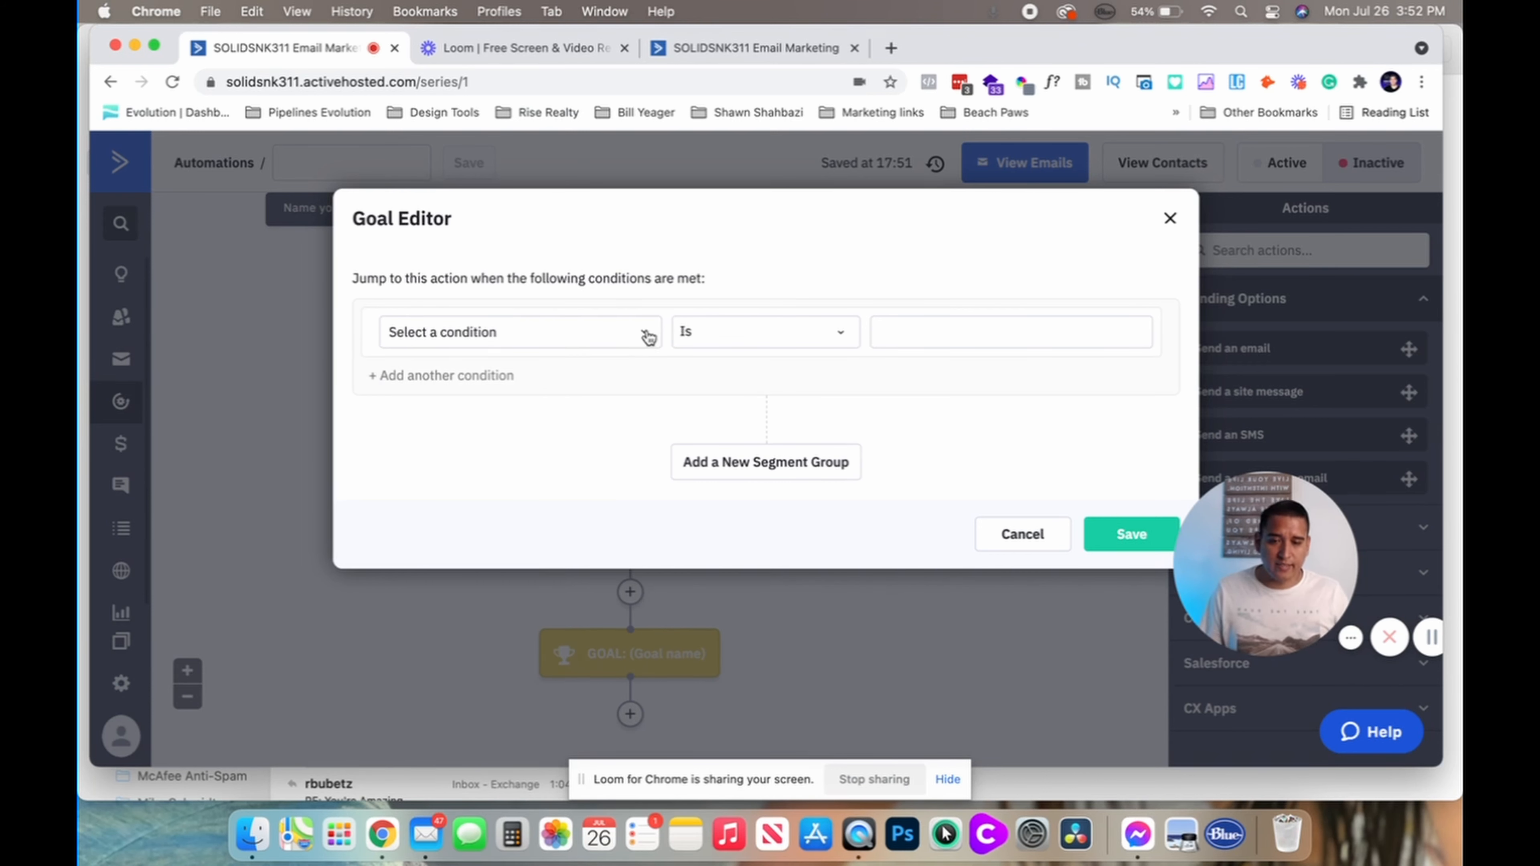
left_click(930, 340)
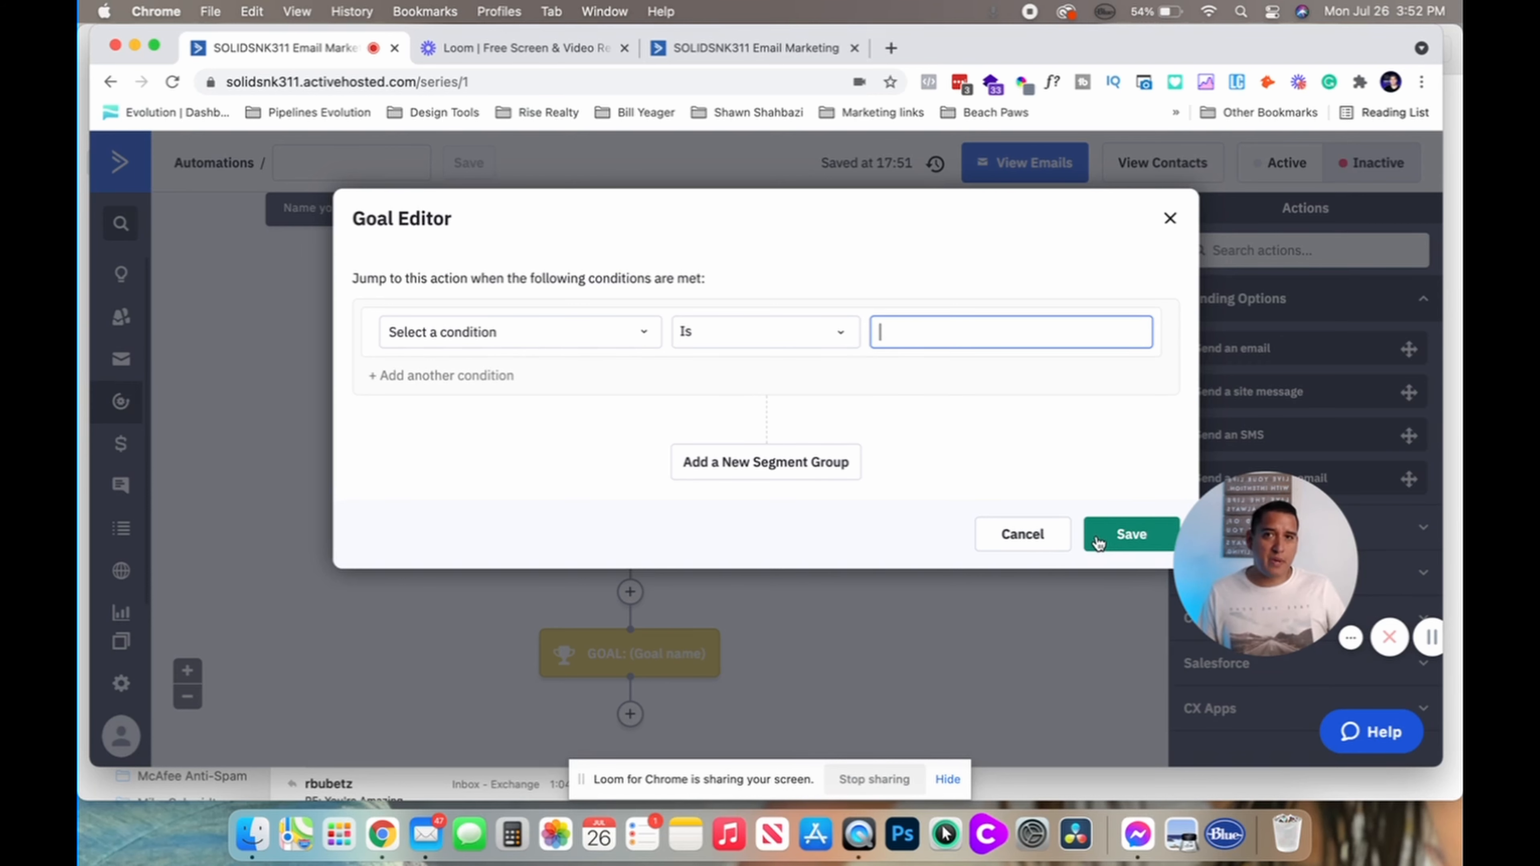
left_click(1040, 539)
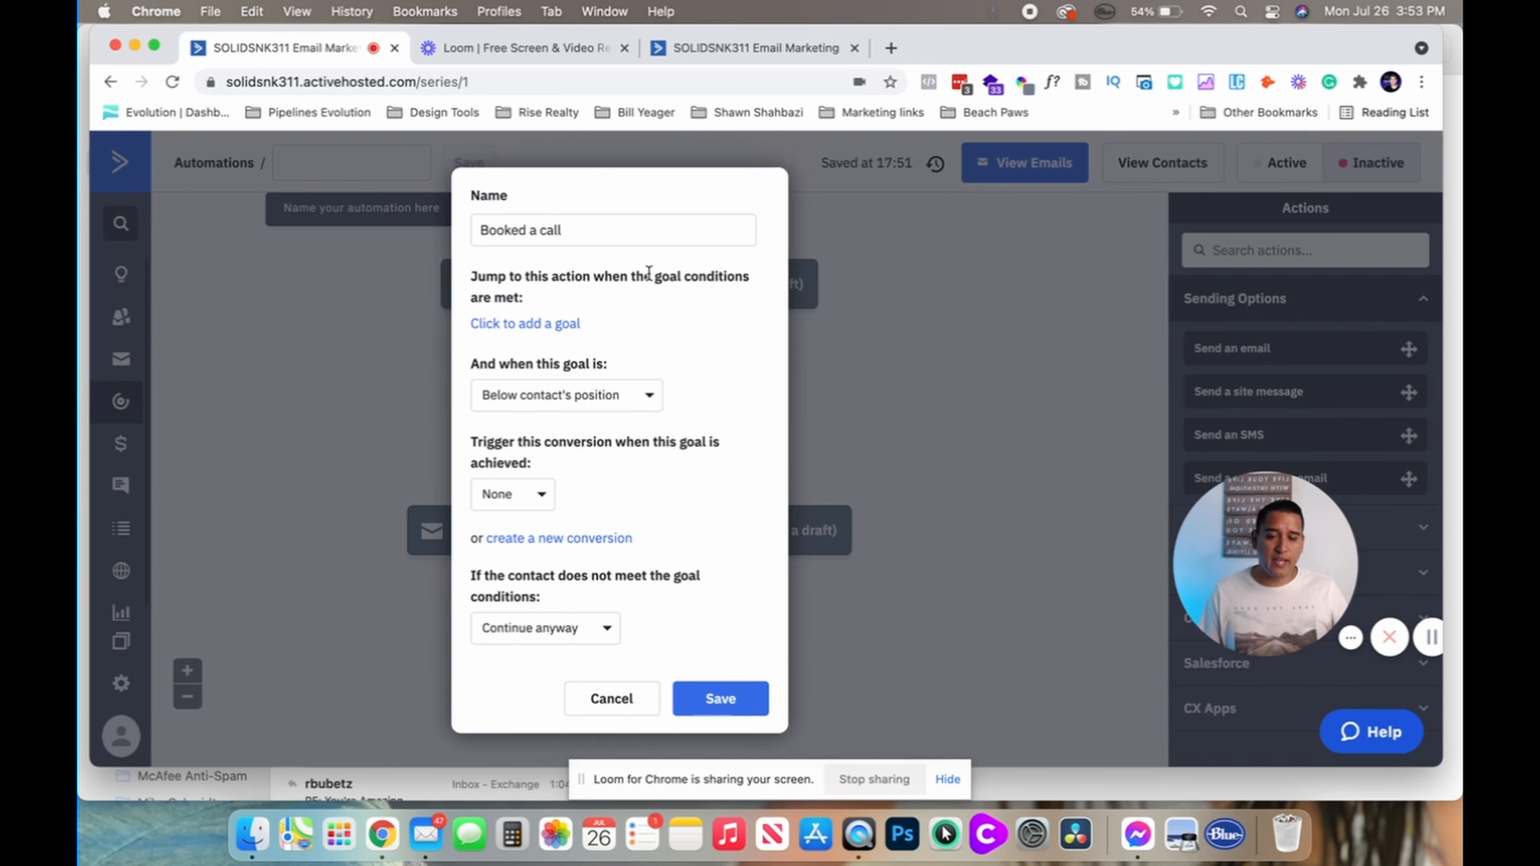
left_click(595, 715)
mouse_move(615, 658)
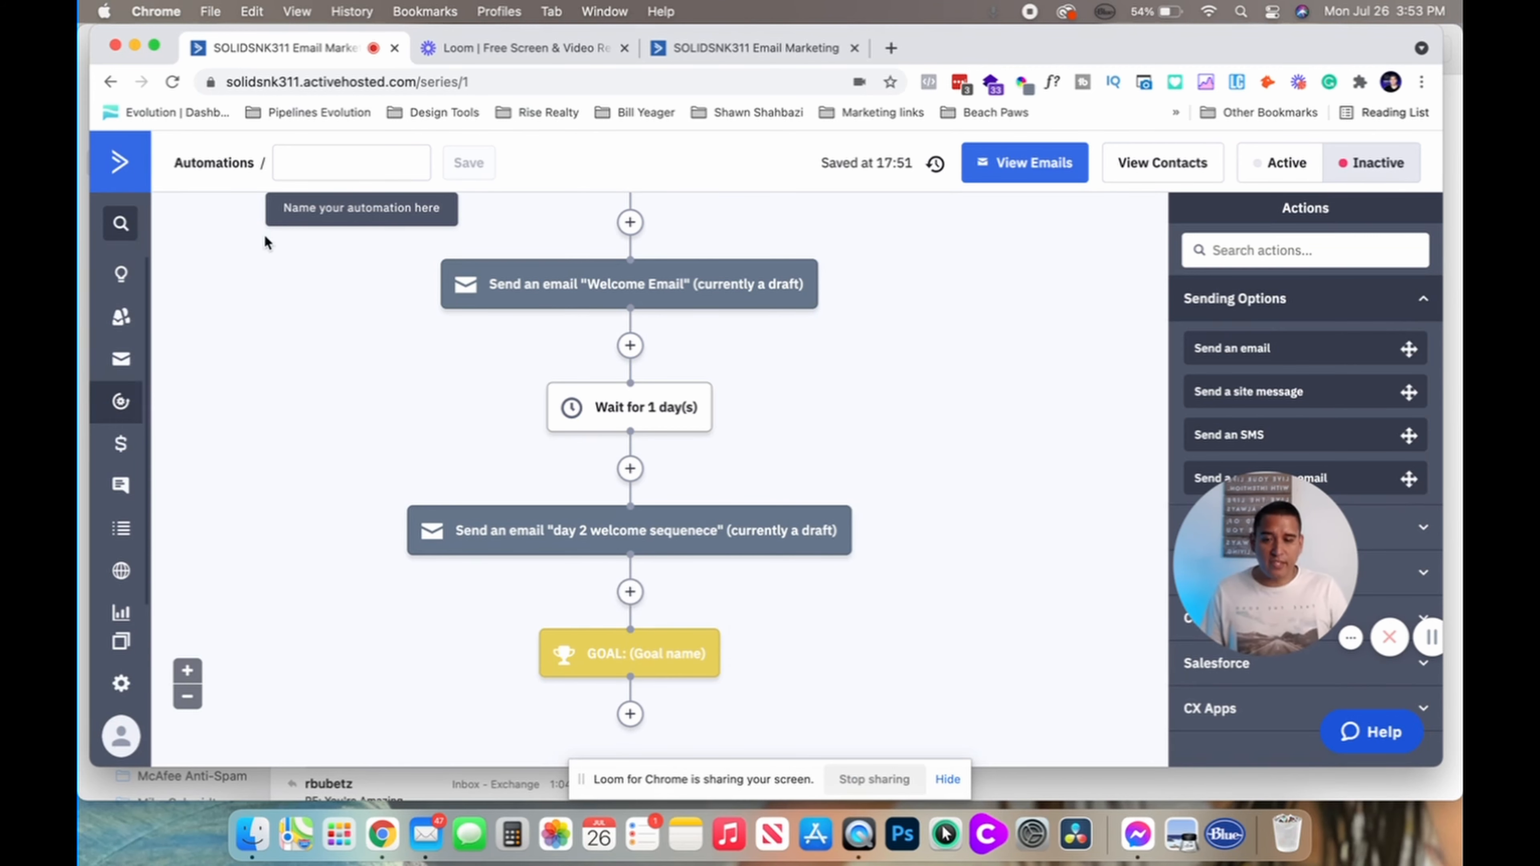
Scroll through the full welcome-email automation to review every step
scroll(438, 488, "up", 2)
mouse_move(597, 322)
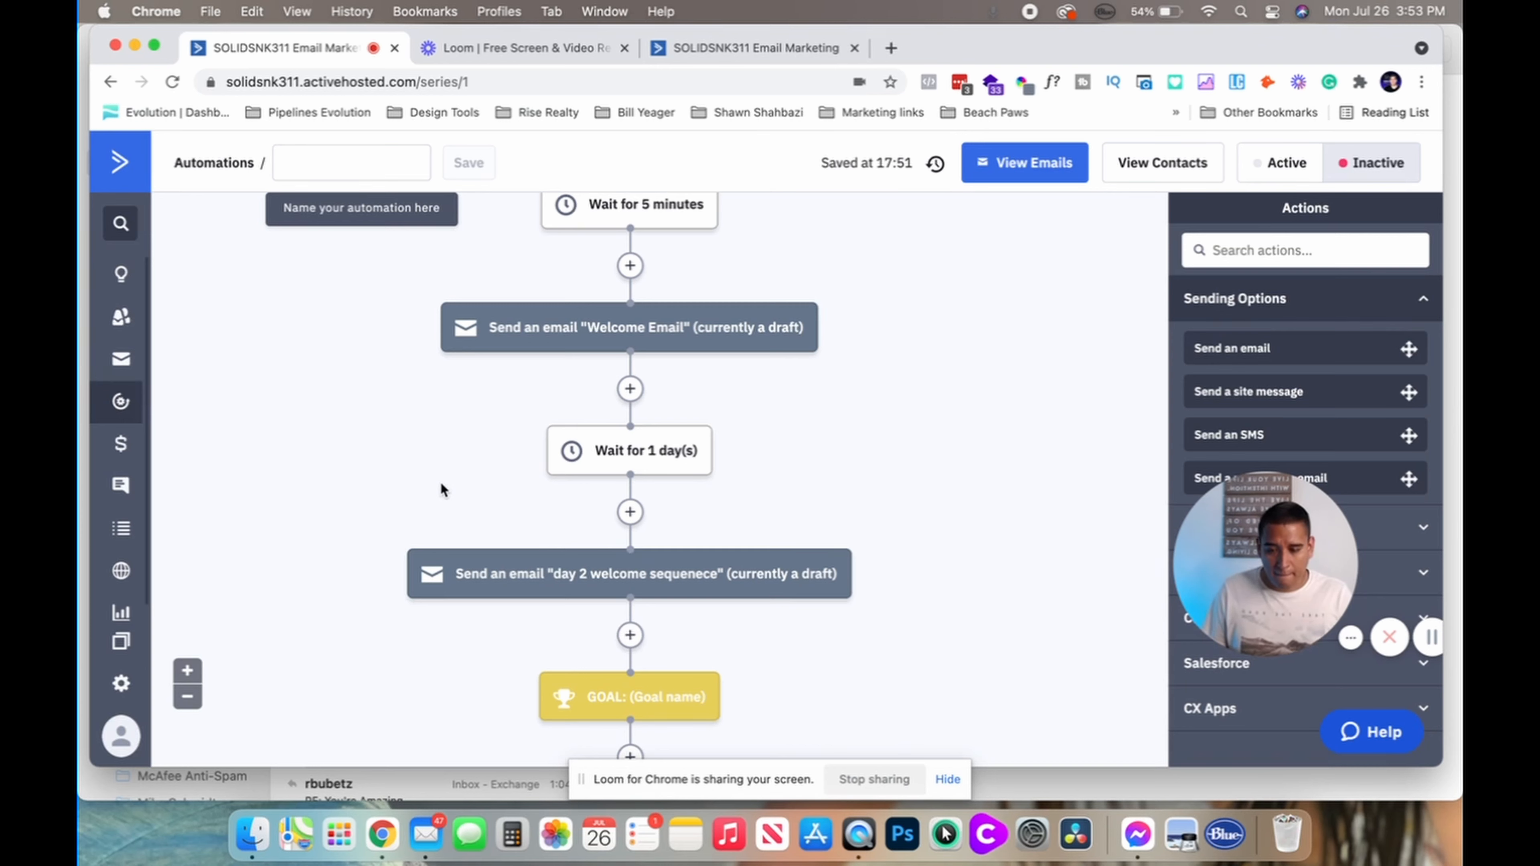
scroll(440, 485, "down", 5)
mouse_move(602, 491)
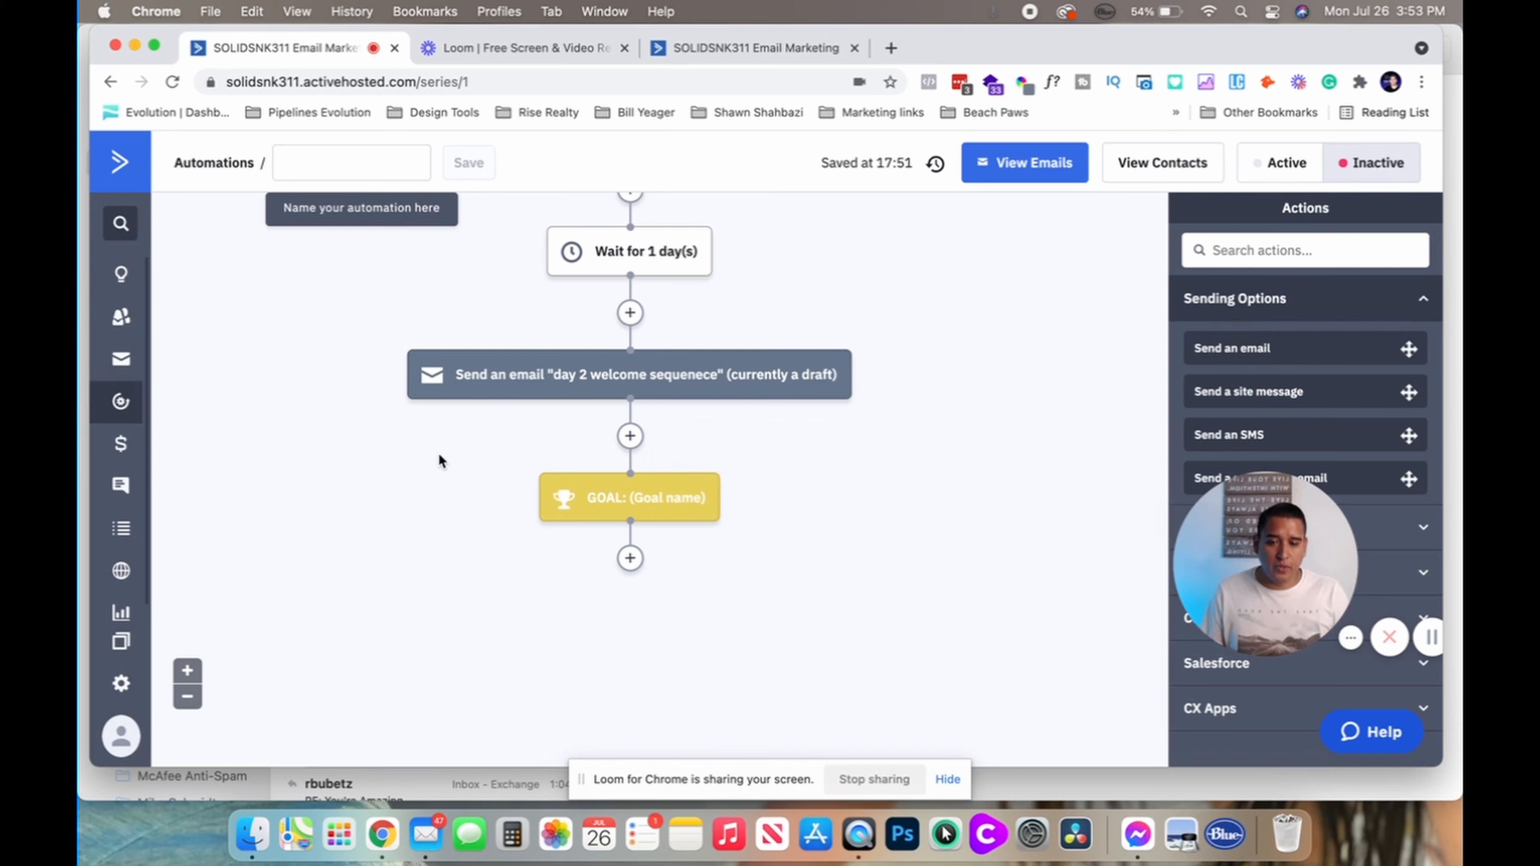
scroll(438, 452, "up", 10)
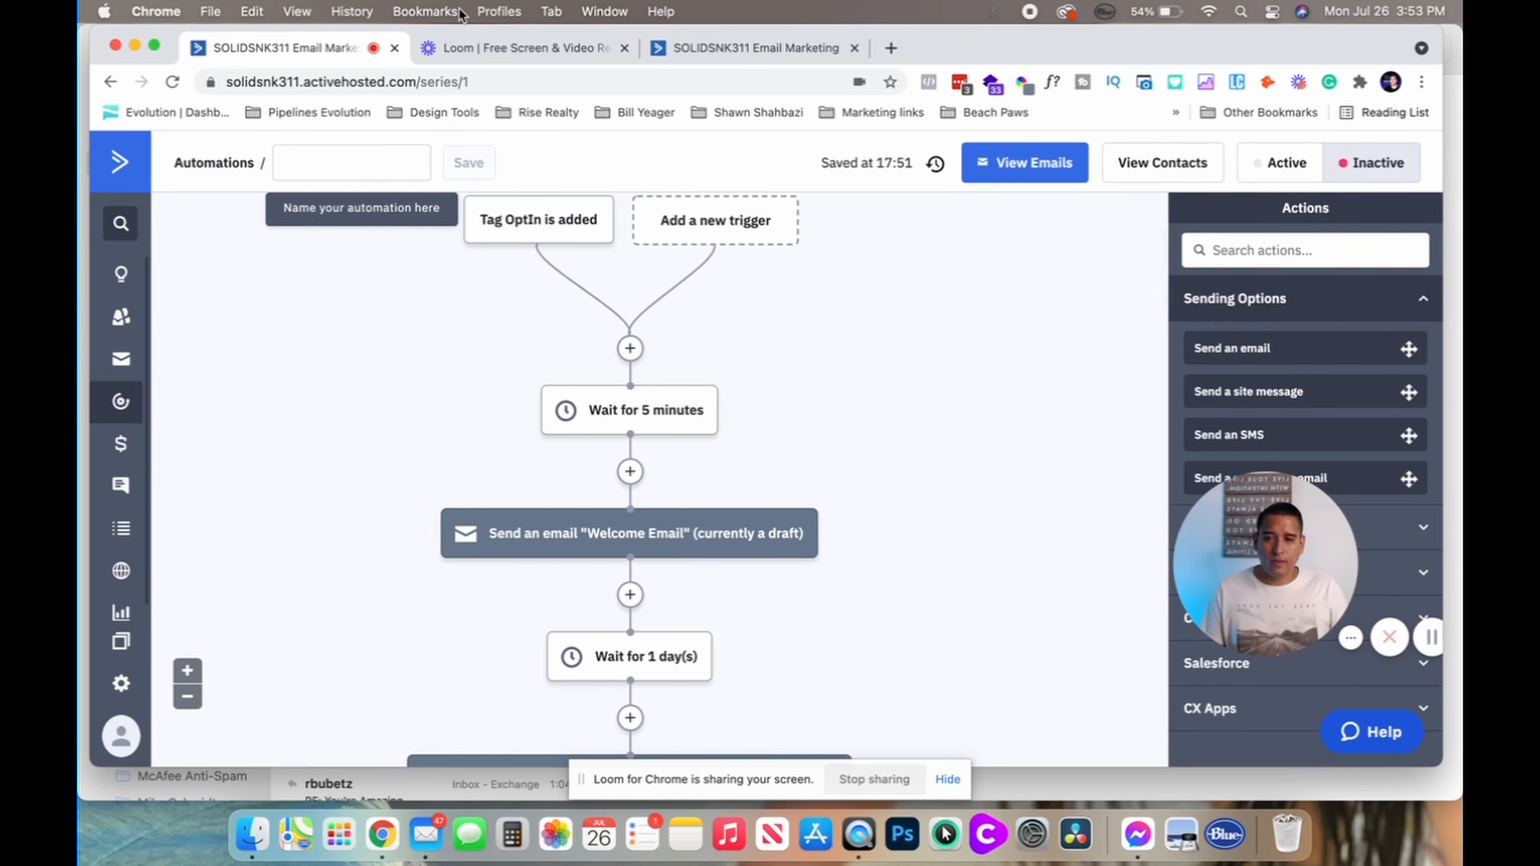
Navigate the browser to the ClickFunnels account site via the address bar
left_click(471, 80)
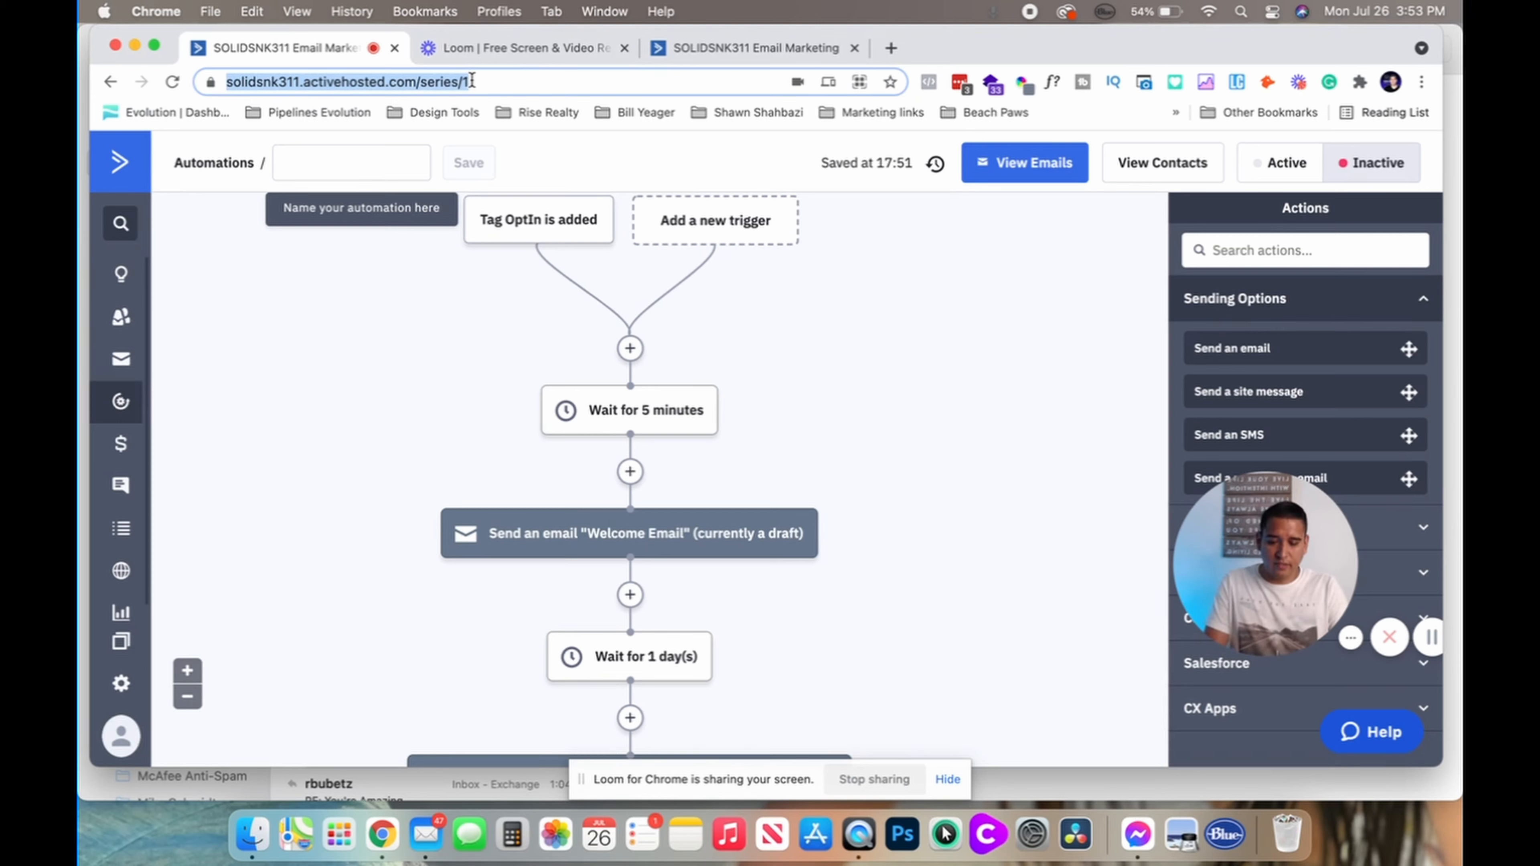
type("leo")
key("Return")
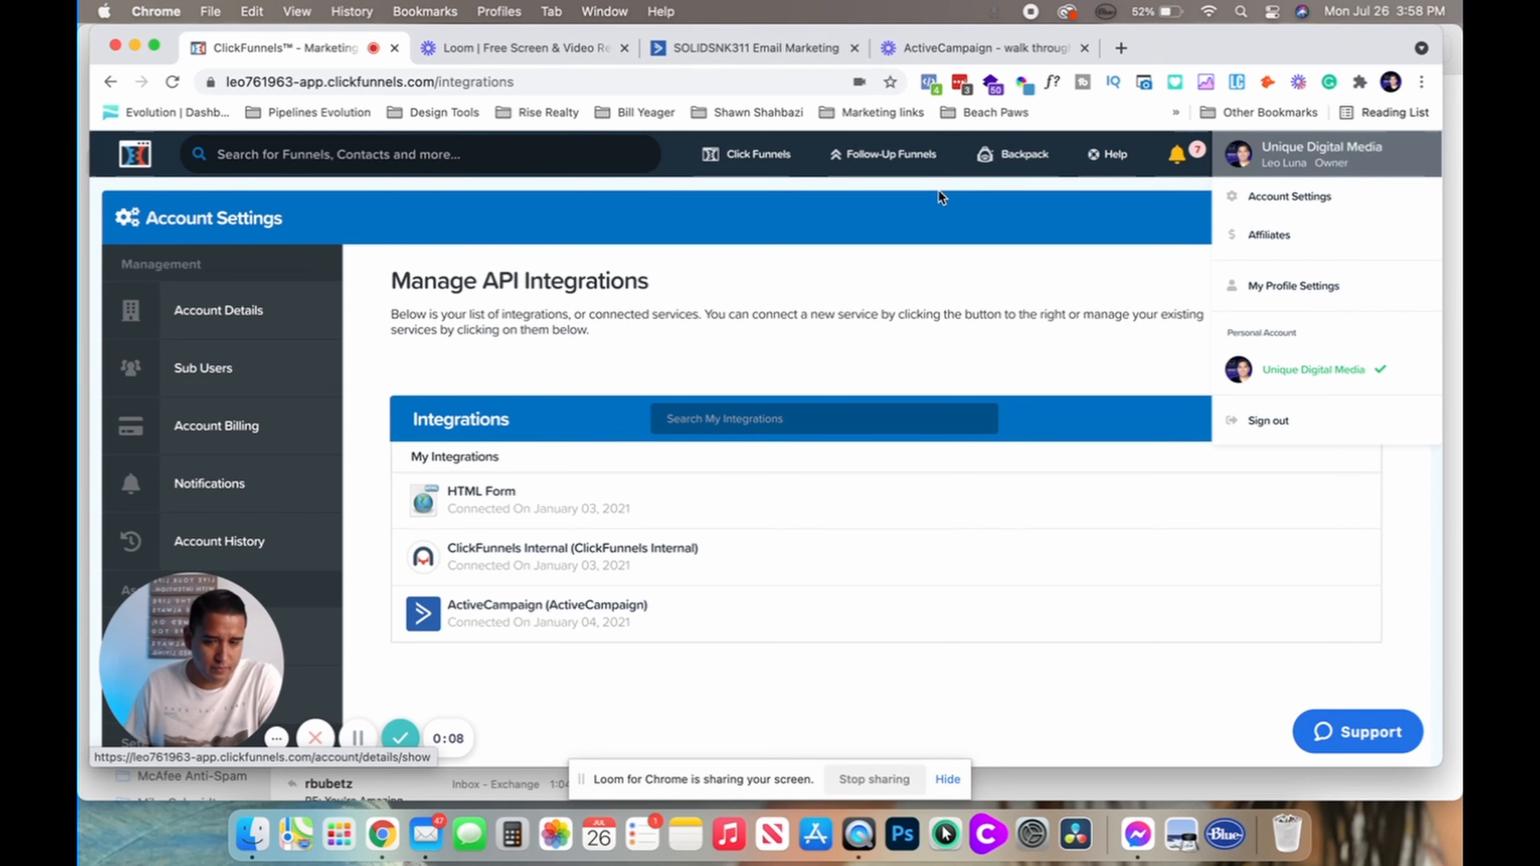
Add a new ActiveCampaign integration in ClickFunnels and give it the nickname 'Test run'
scroll(327, 388, "down", 5)
scroll(326, 388, "down", 2)
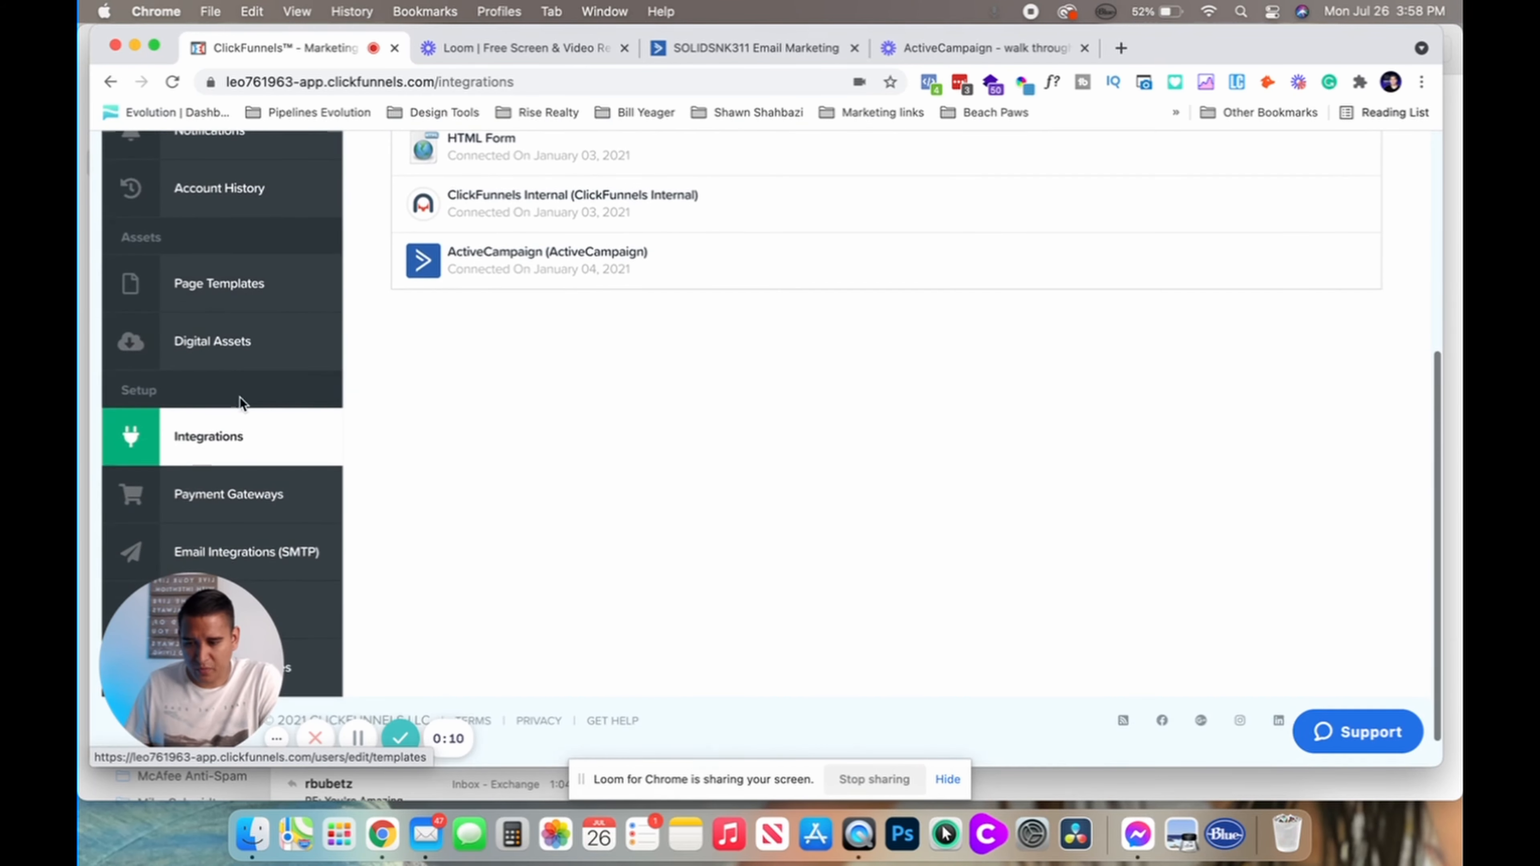
scroll(648, 352, "up", 4)
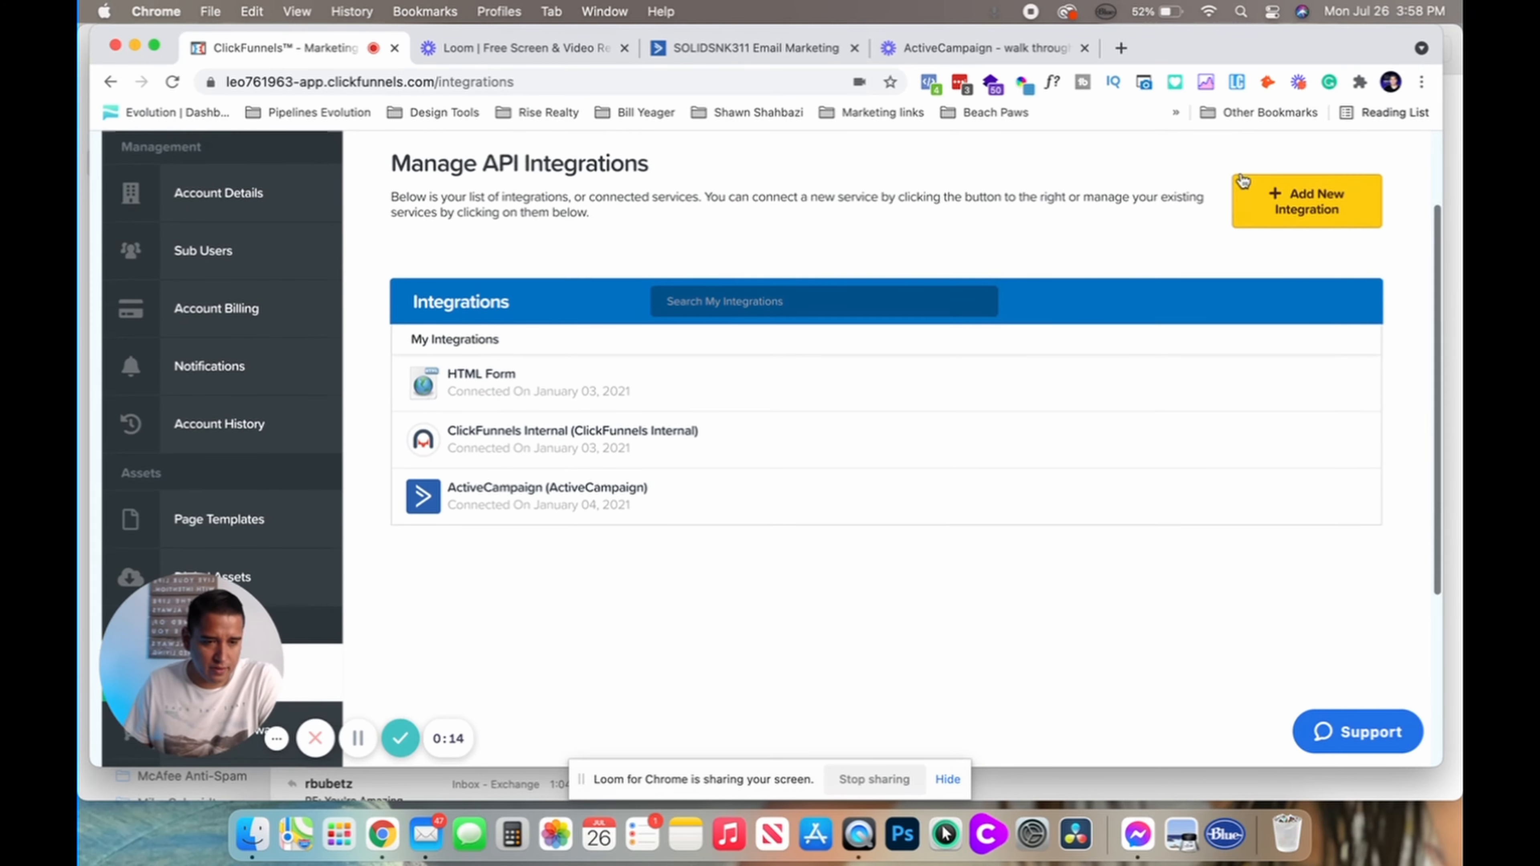
left_click(1273, 210)
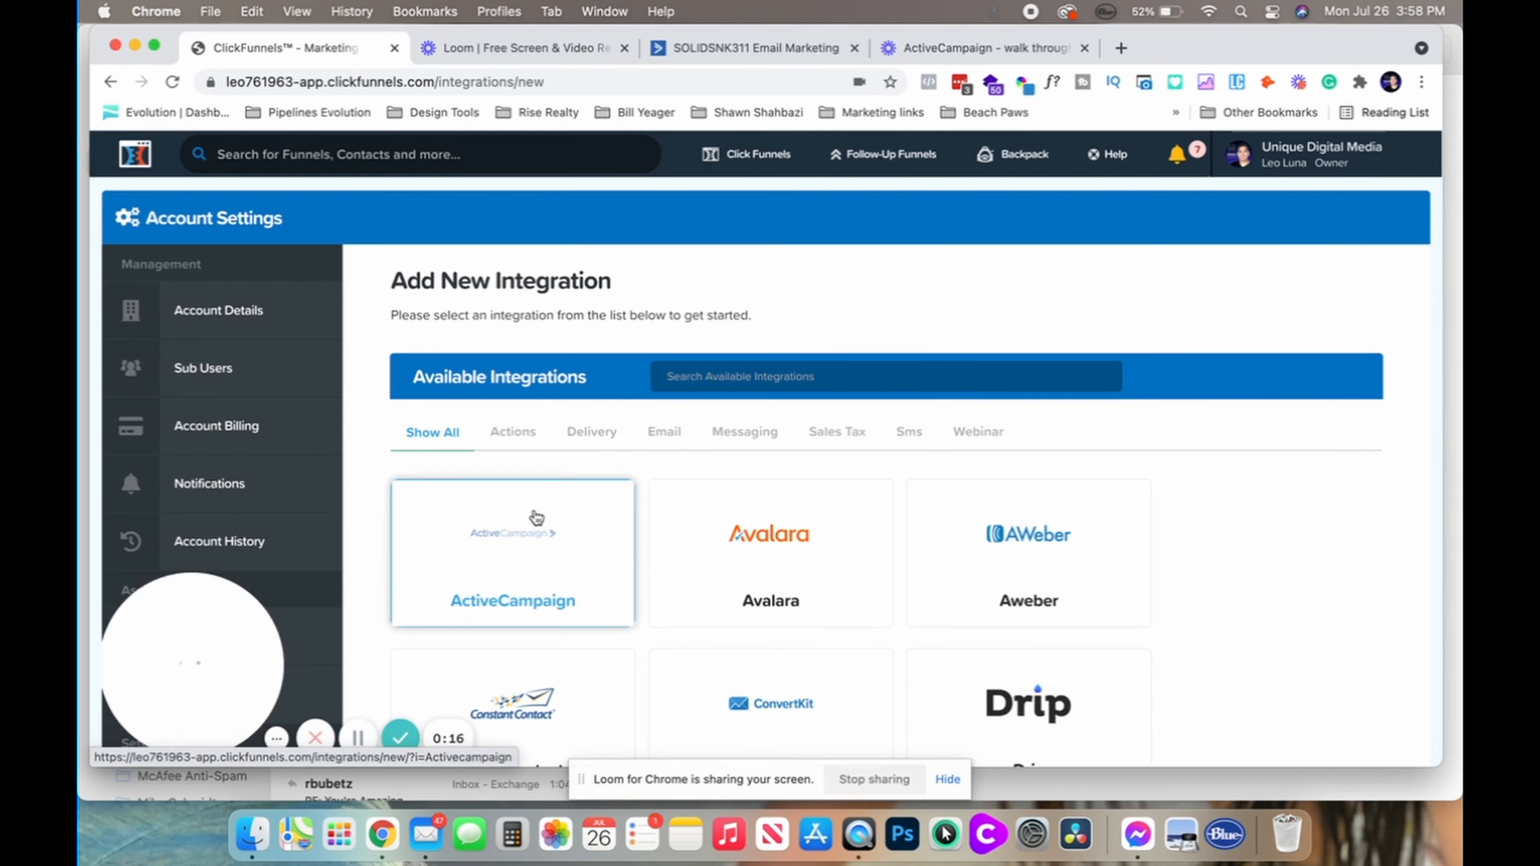
left_click(497, 599)
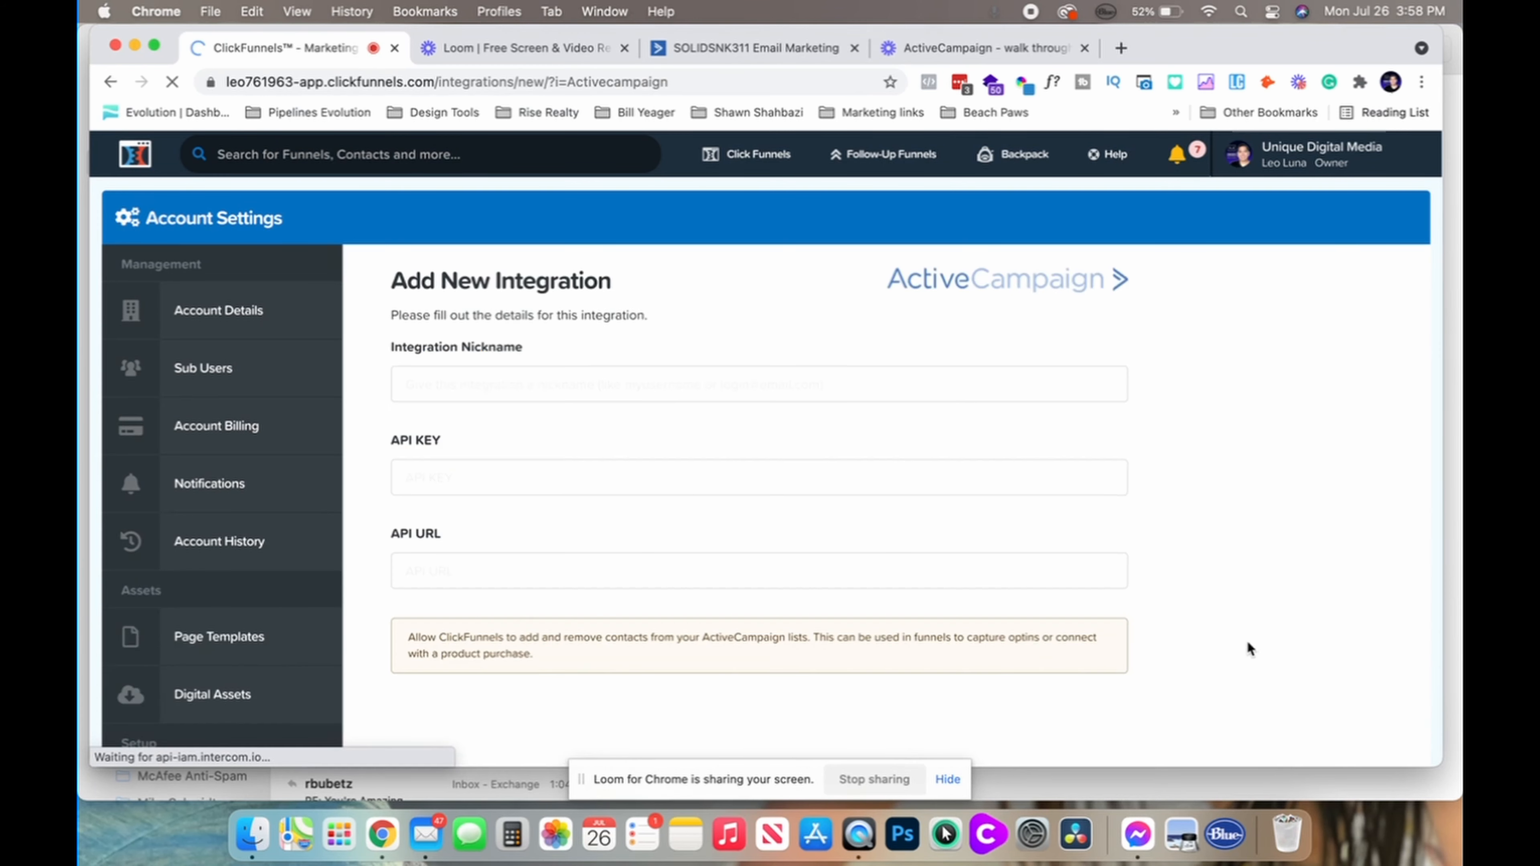
left_click(518, 393)
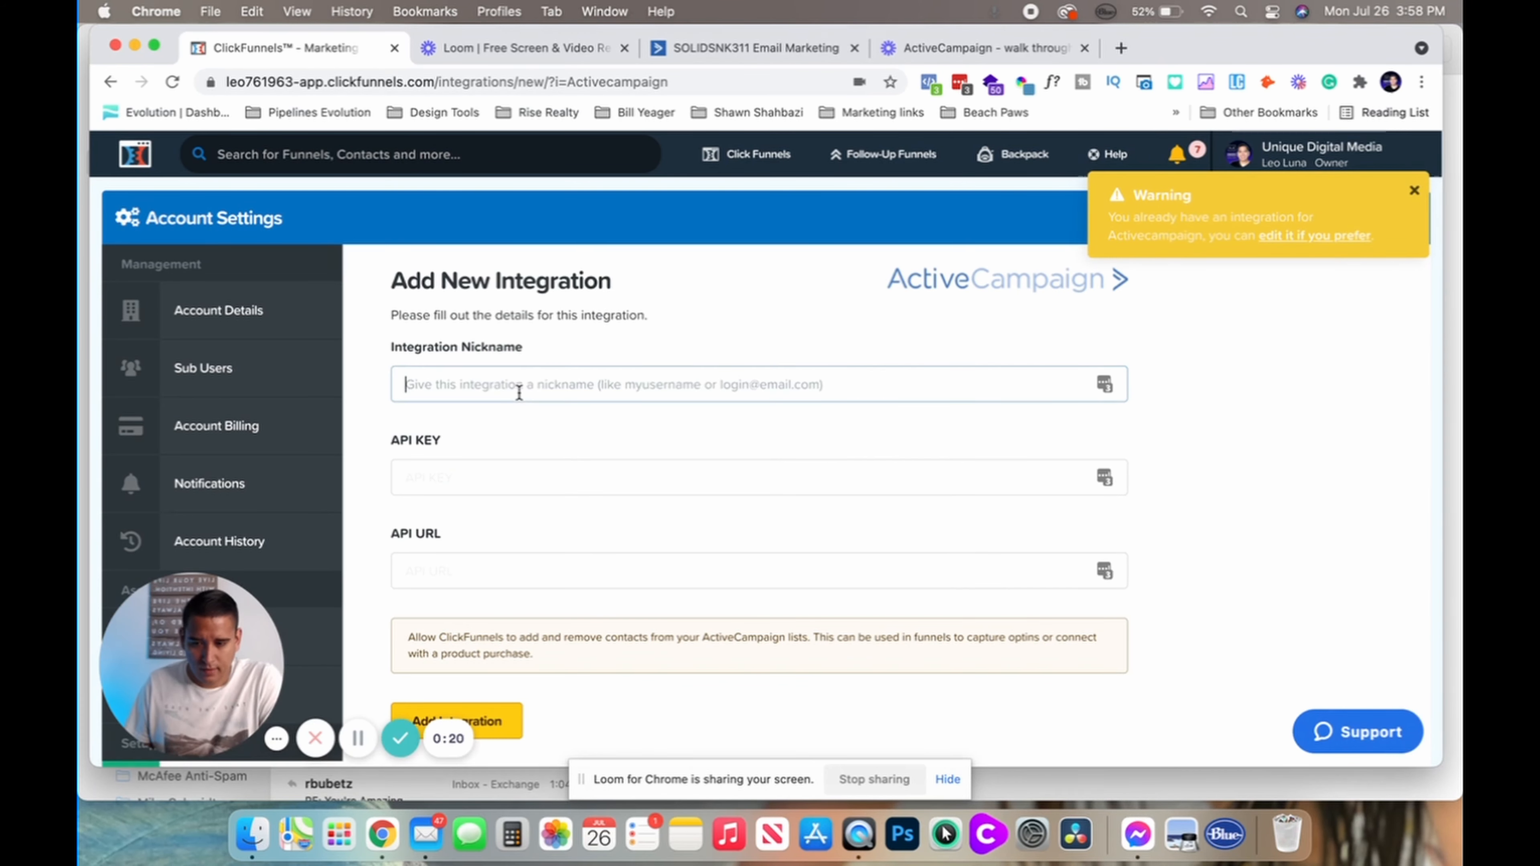
type("T")
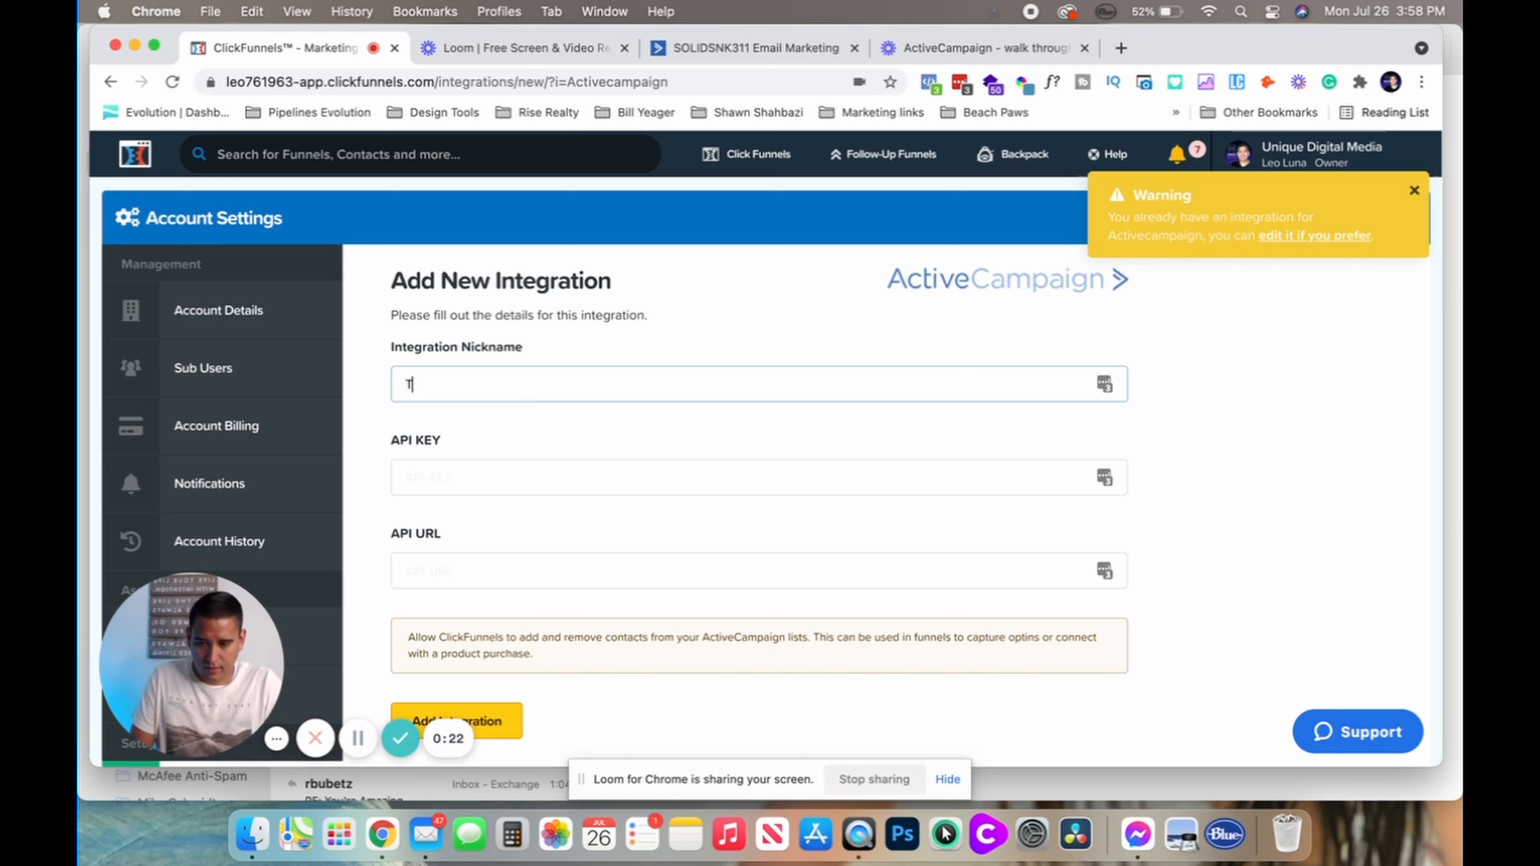
type("Estest ")
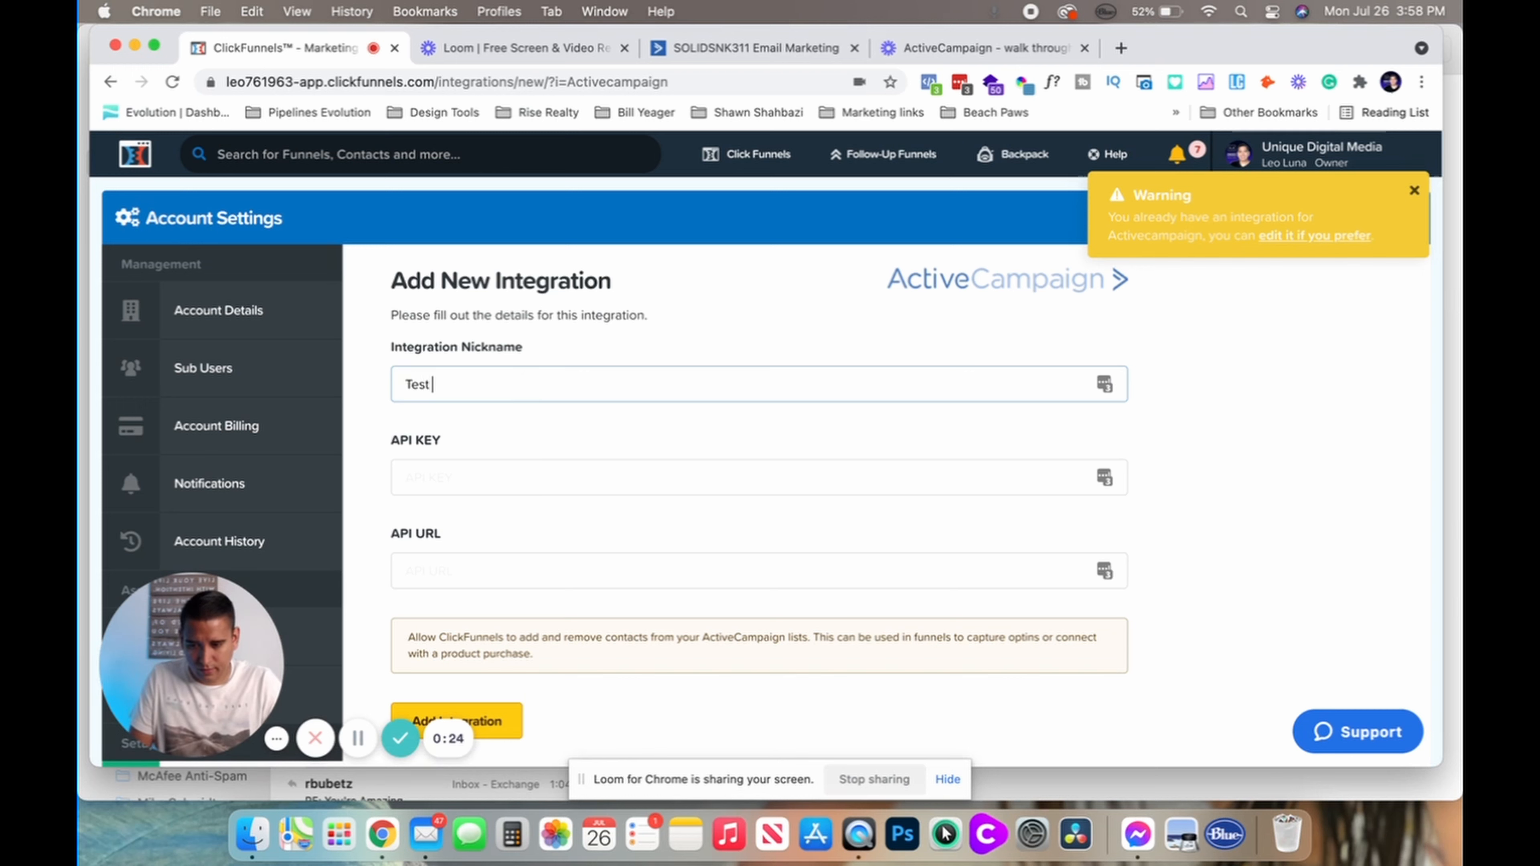
type("run")
key("Tab")
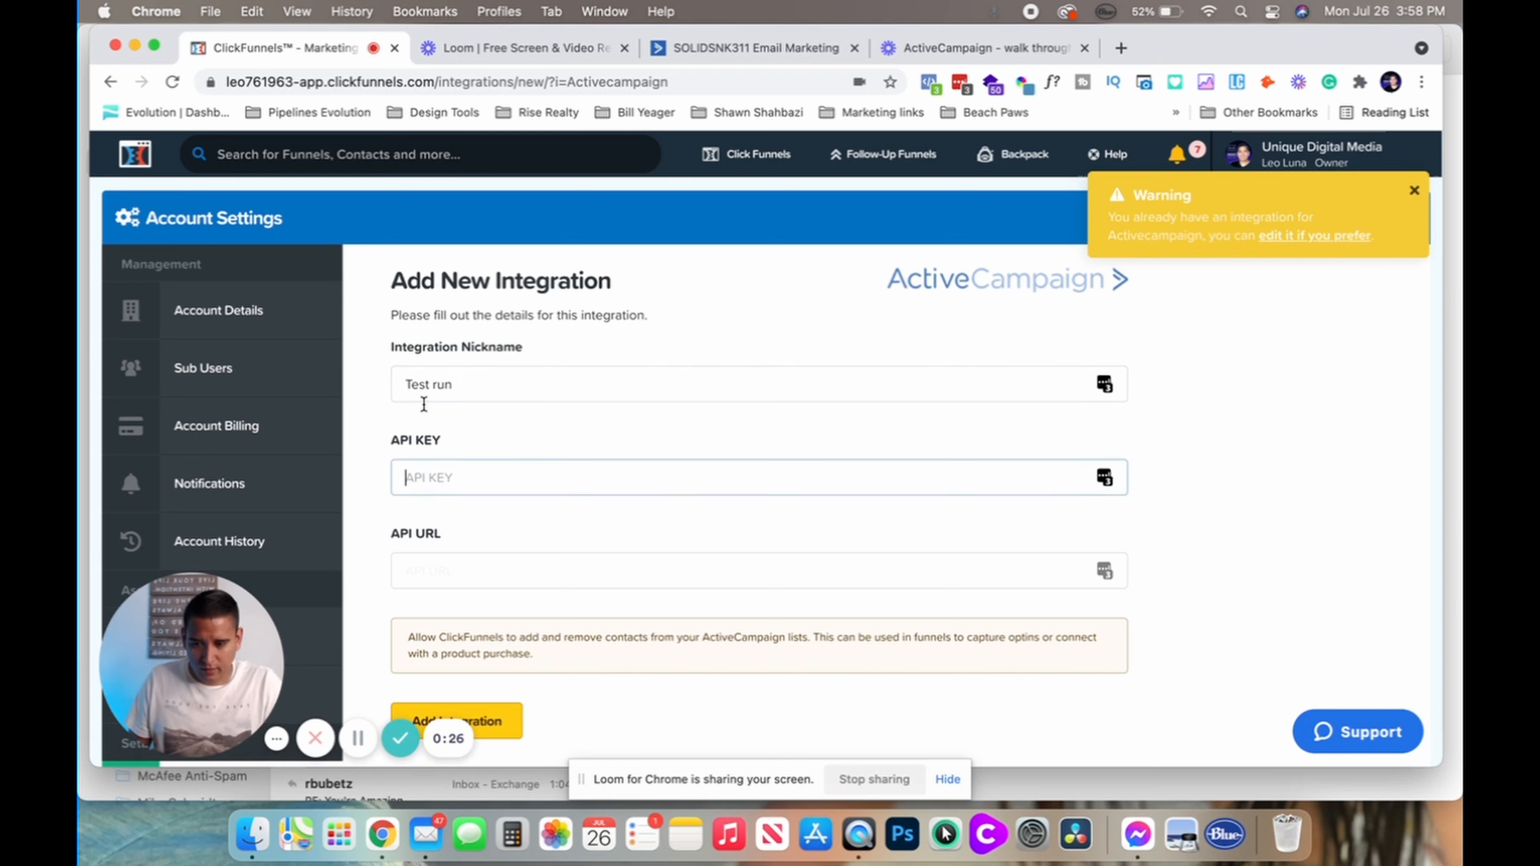
In ActiveCampaign, go to Settings > Developer to see the API access details
left_click(720, 49)
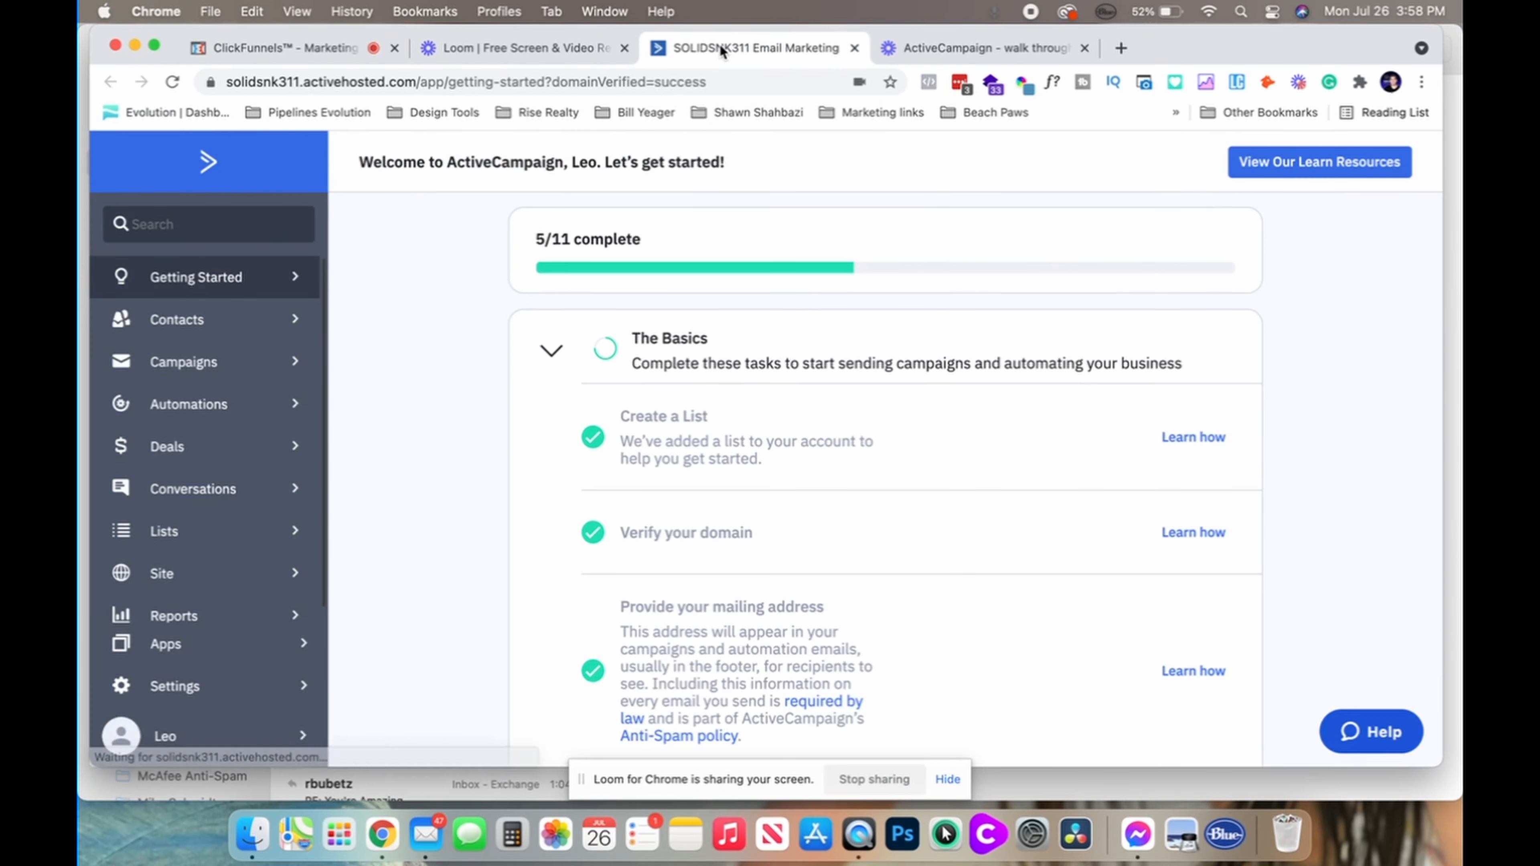
scroll(174, 415, "down", 1)
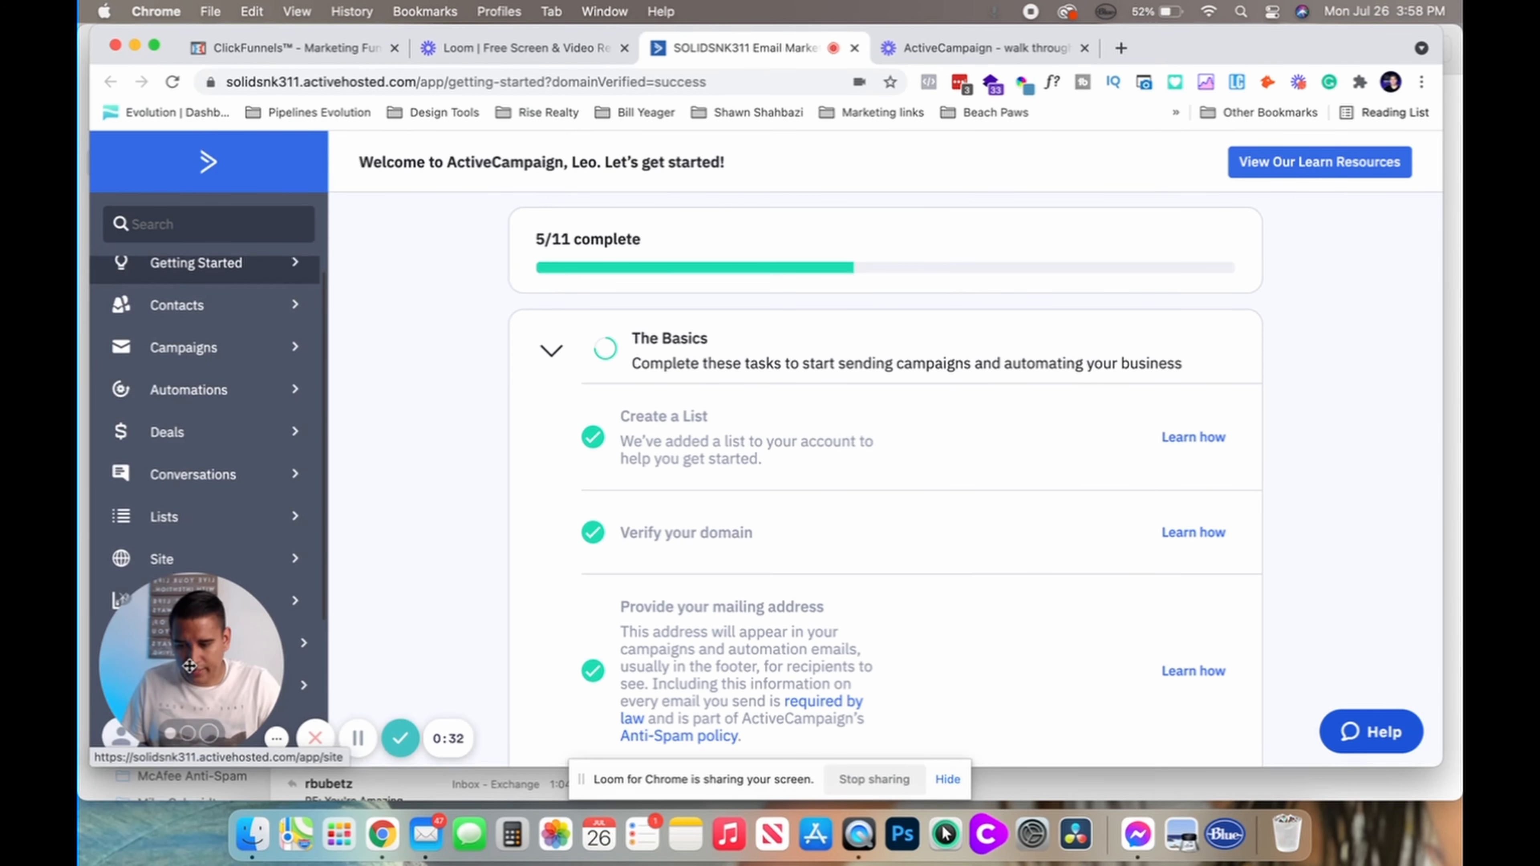
left_click_drag(182, 655, 1136, 636)
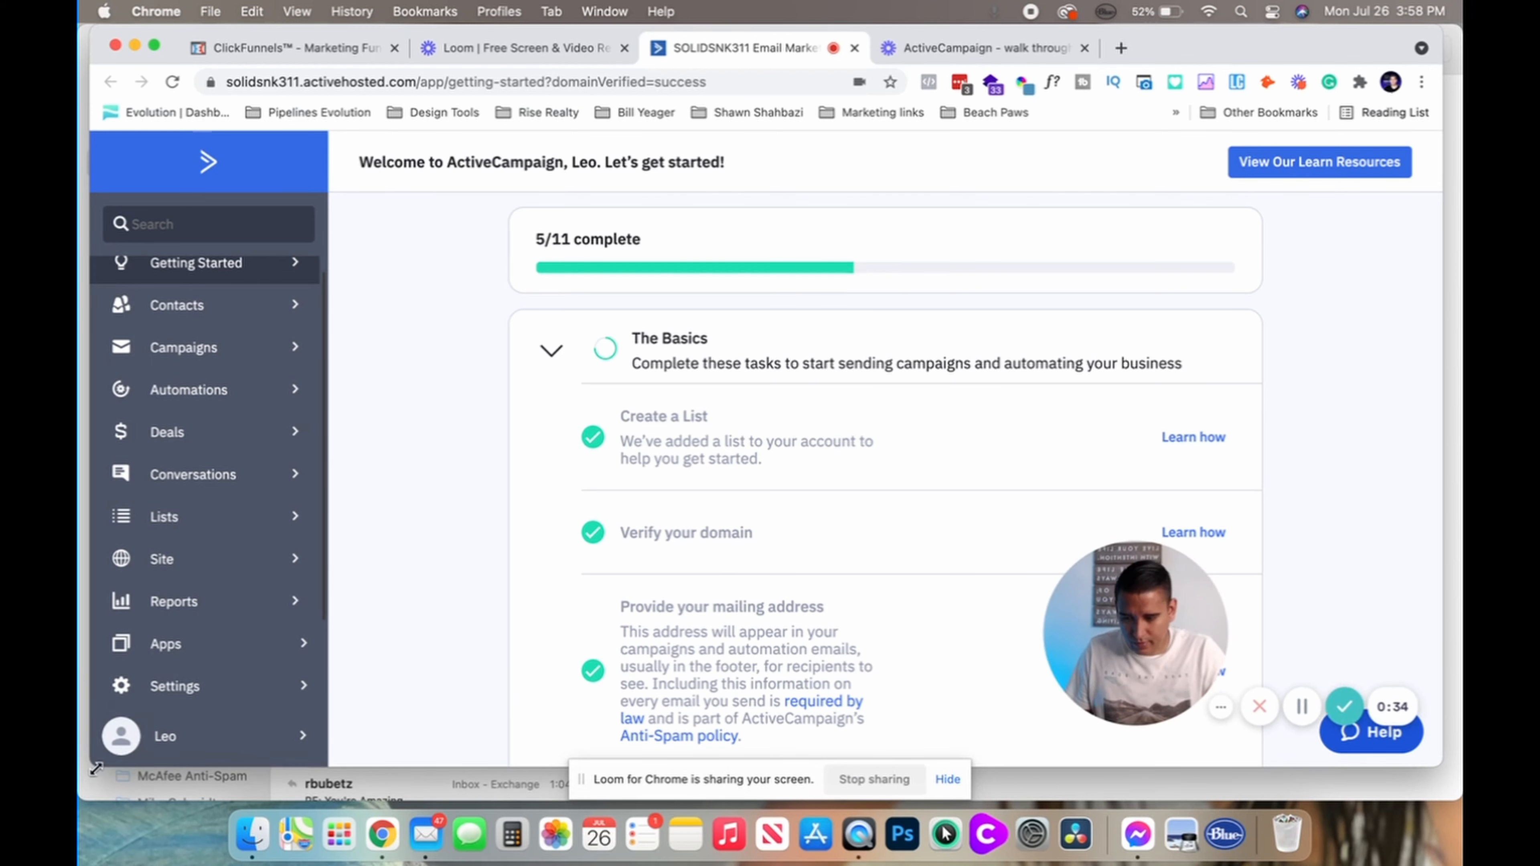
left_click(176, 686)
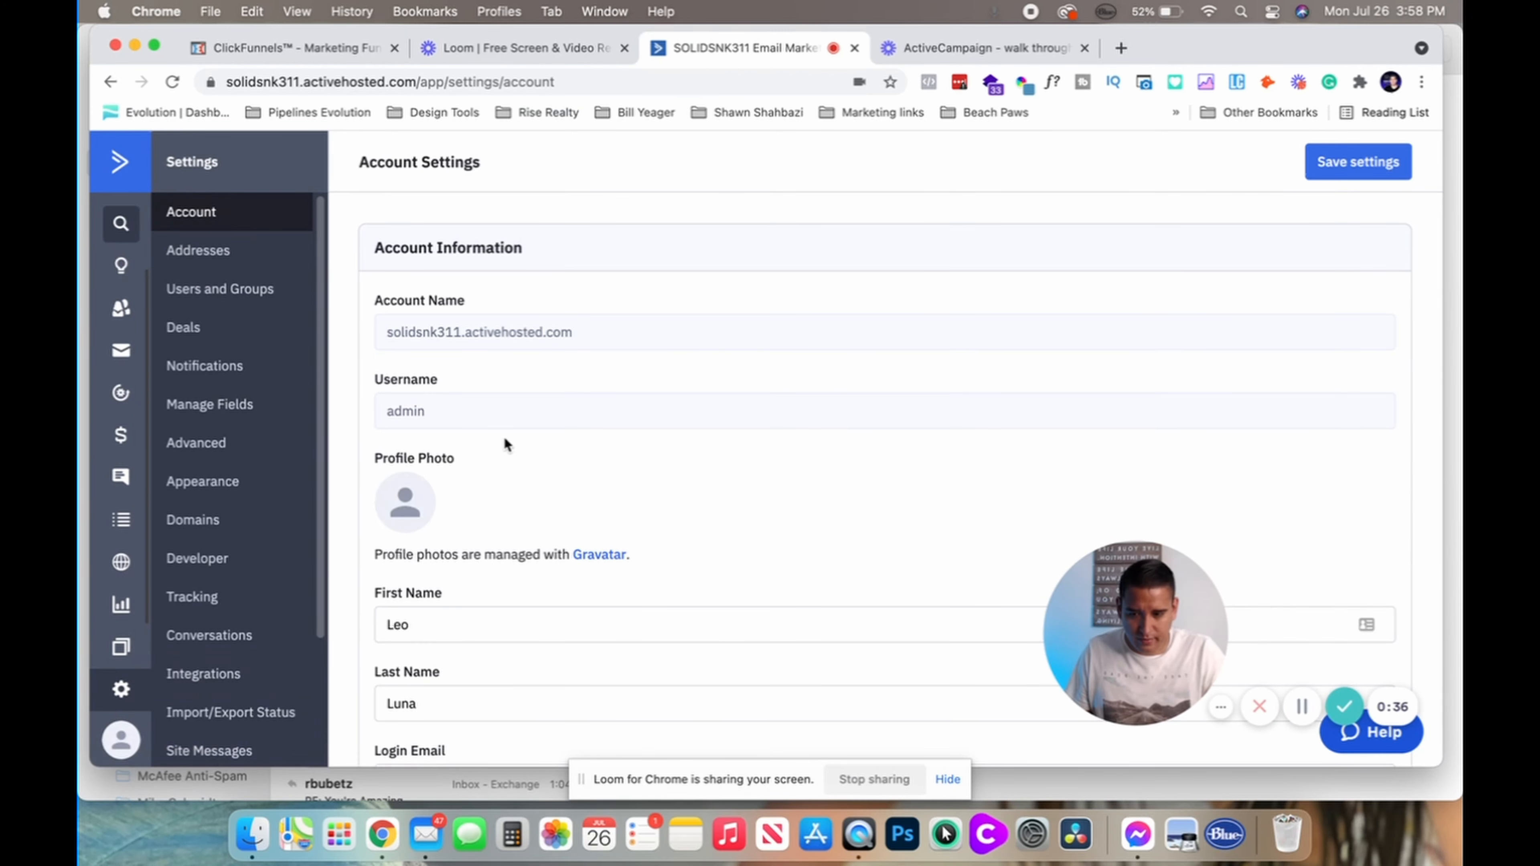
scroll(504, 437, "down", 7)
scroll(505, 438, "down", 10)
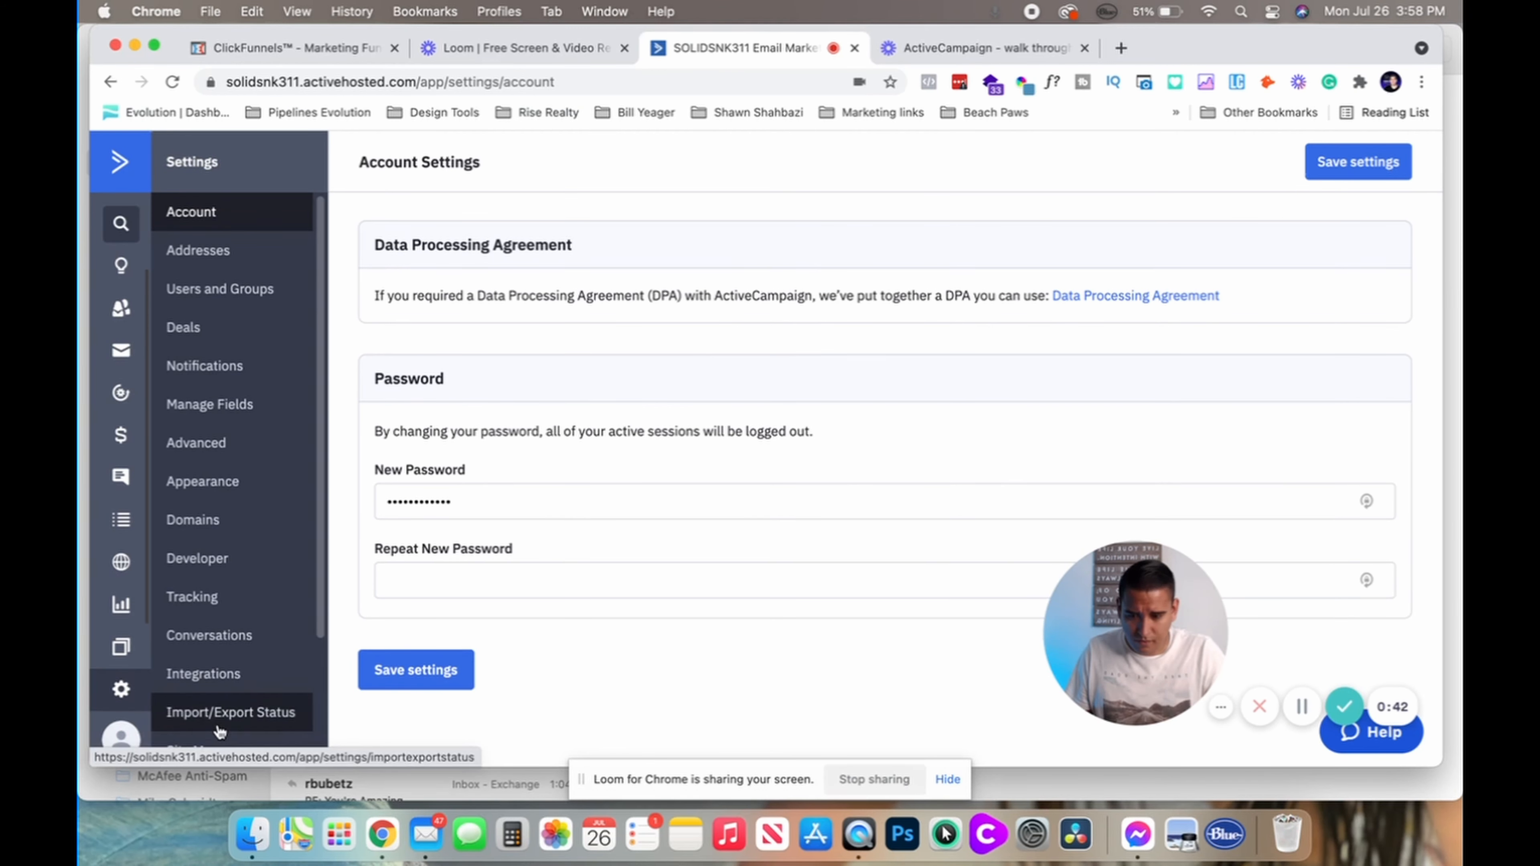
left_click(121, 736)
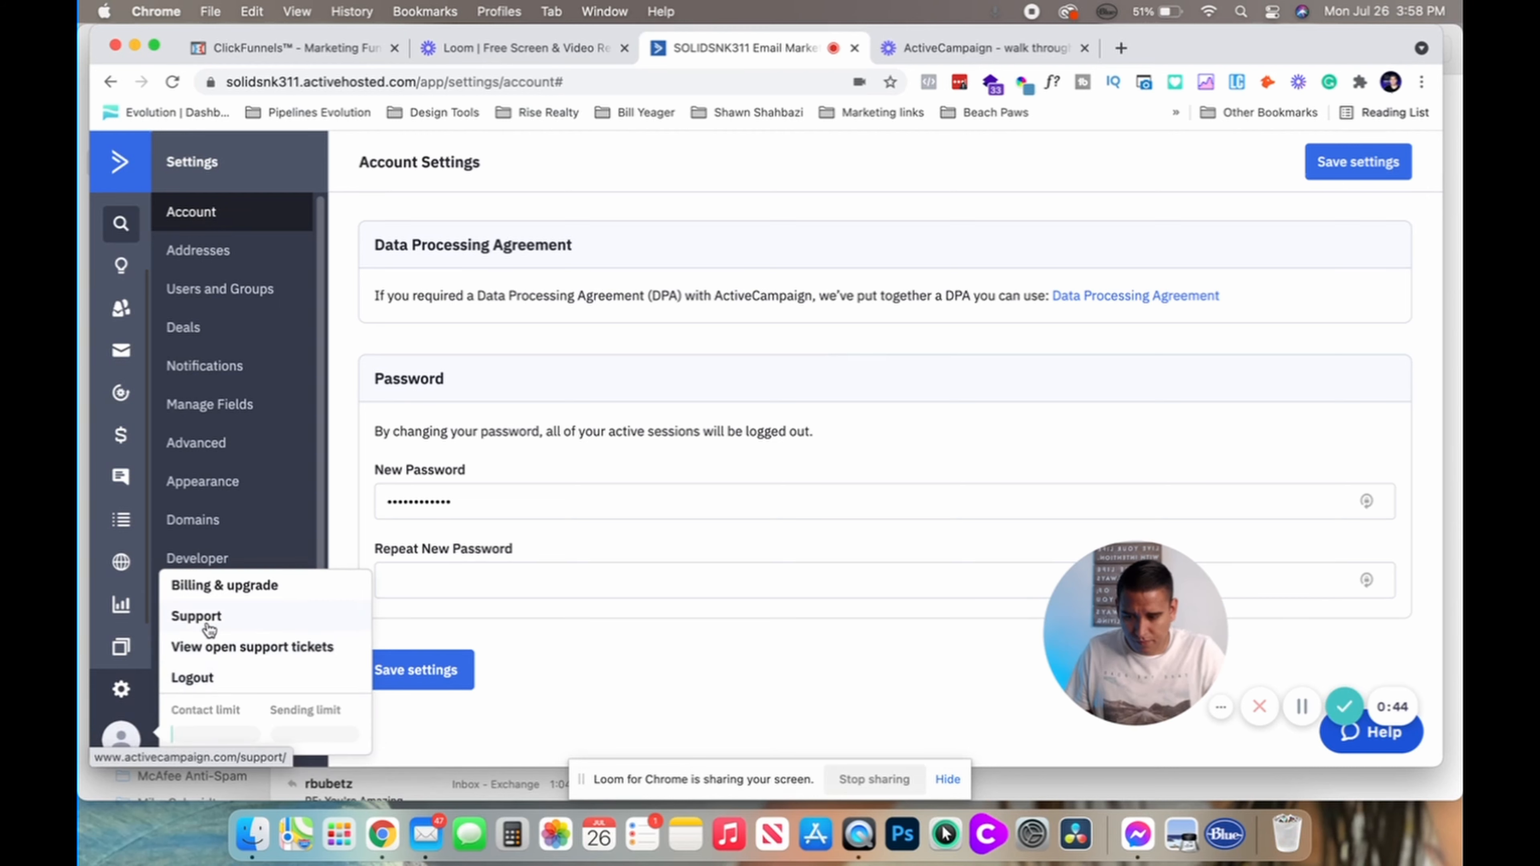
left_click(354, 492)
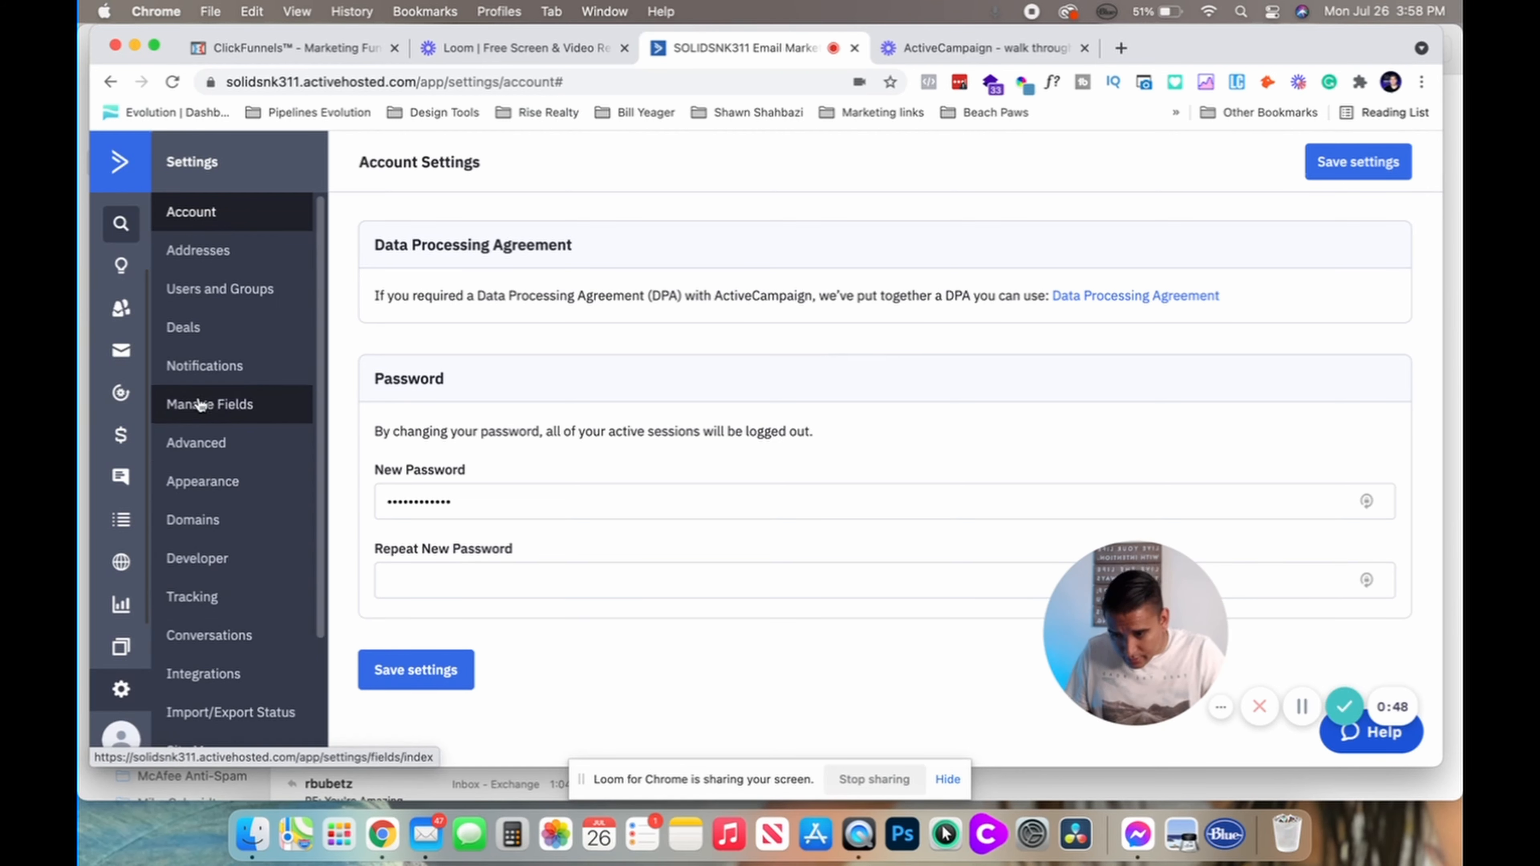
scroll(201, 467, "down", 1)
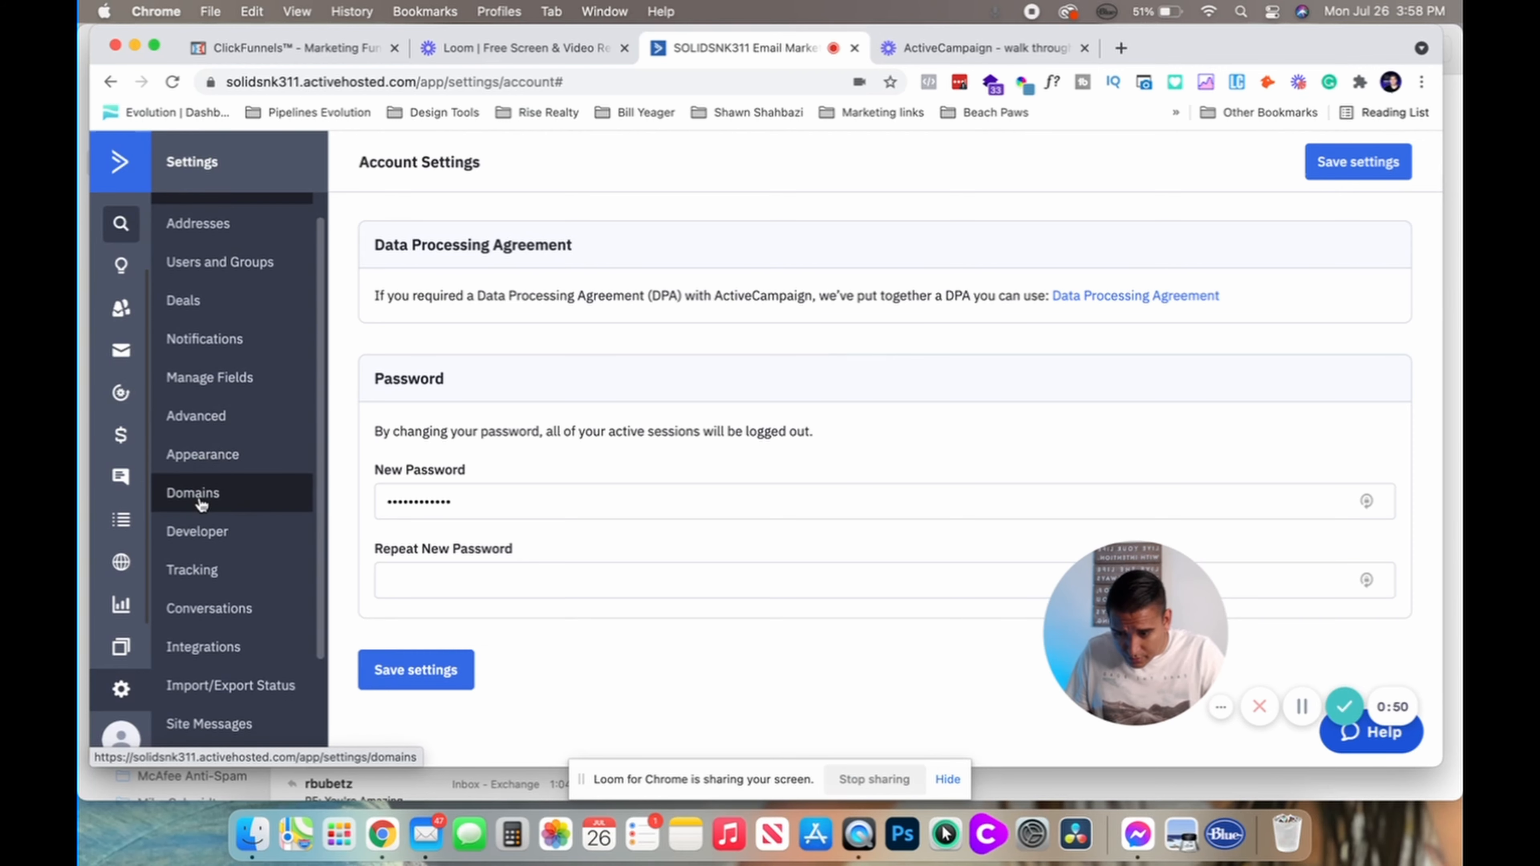
left_click(204, 533)
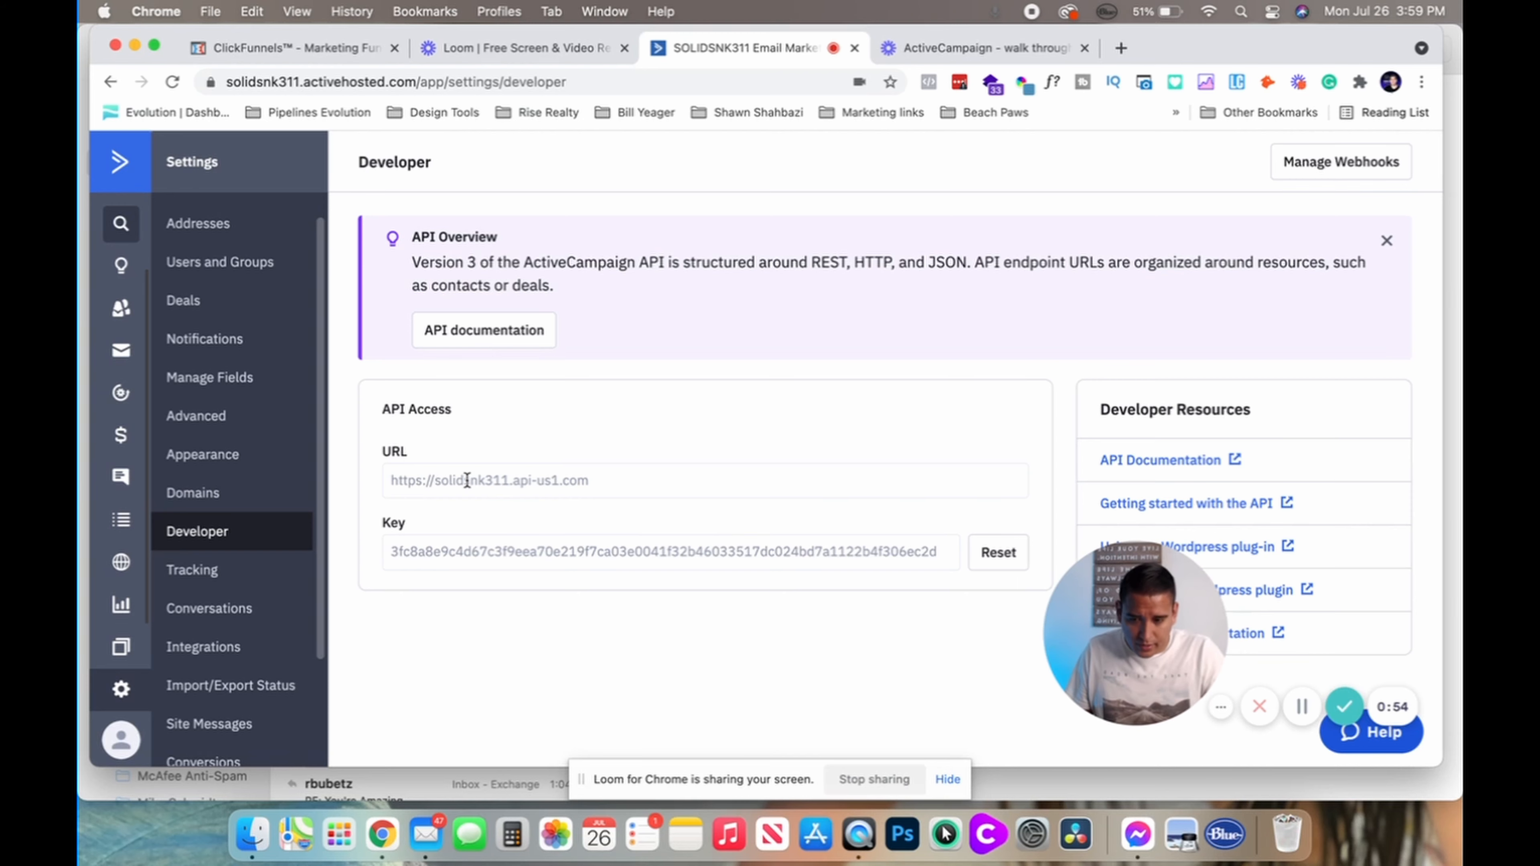
Copy the API key and paste it into the ClickFunnels API KEY field
double_click(443, 552)
key("super+c")
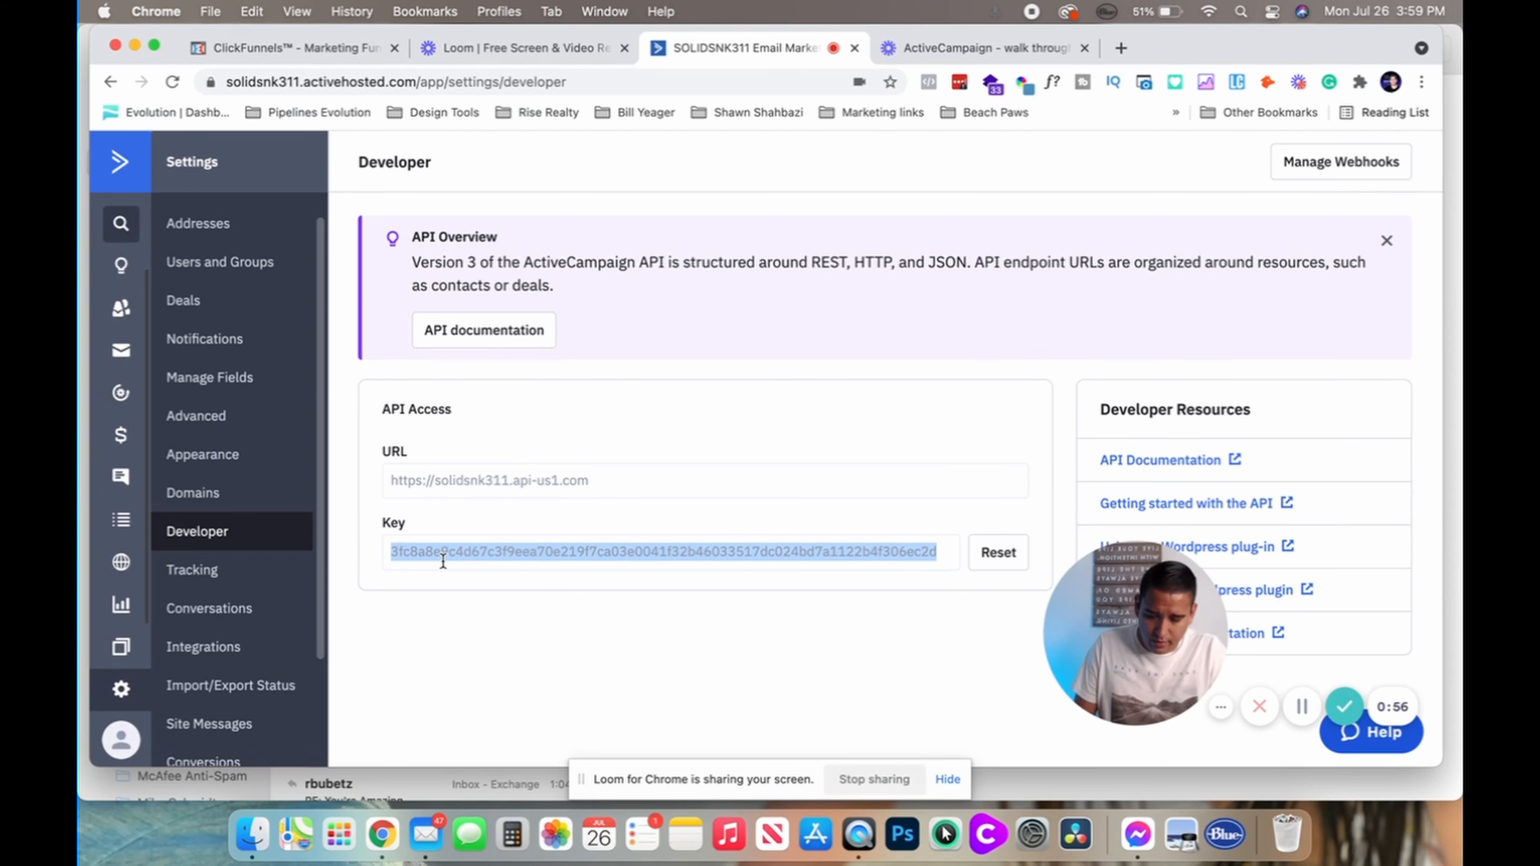
left_click(916, 49)
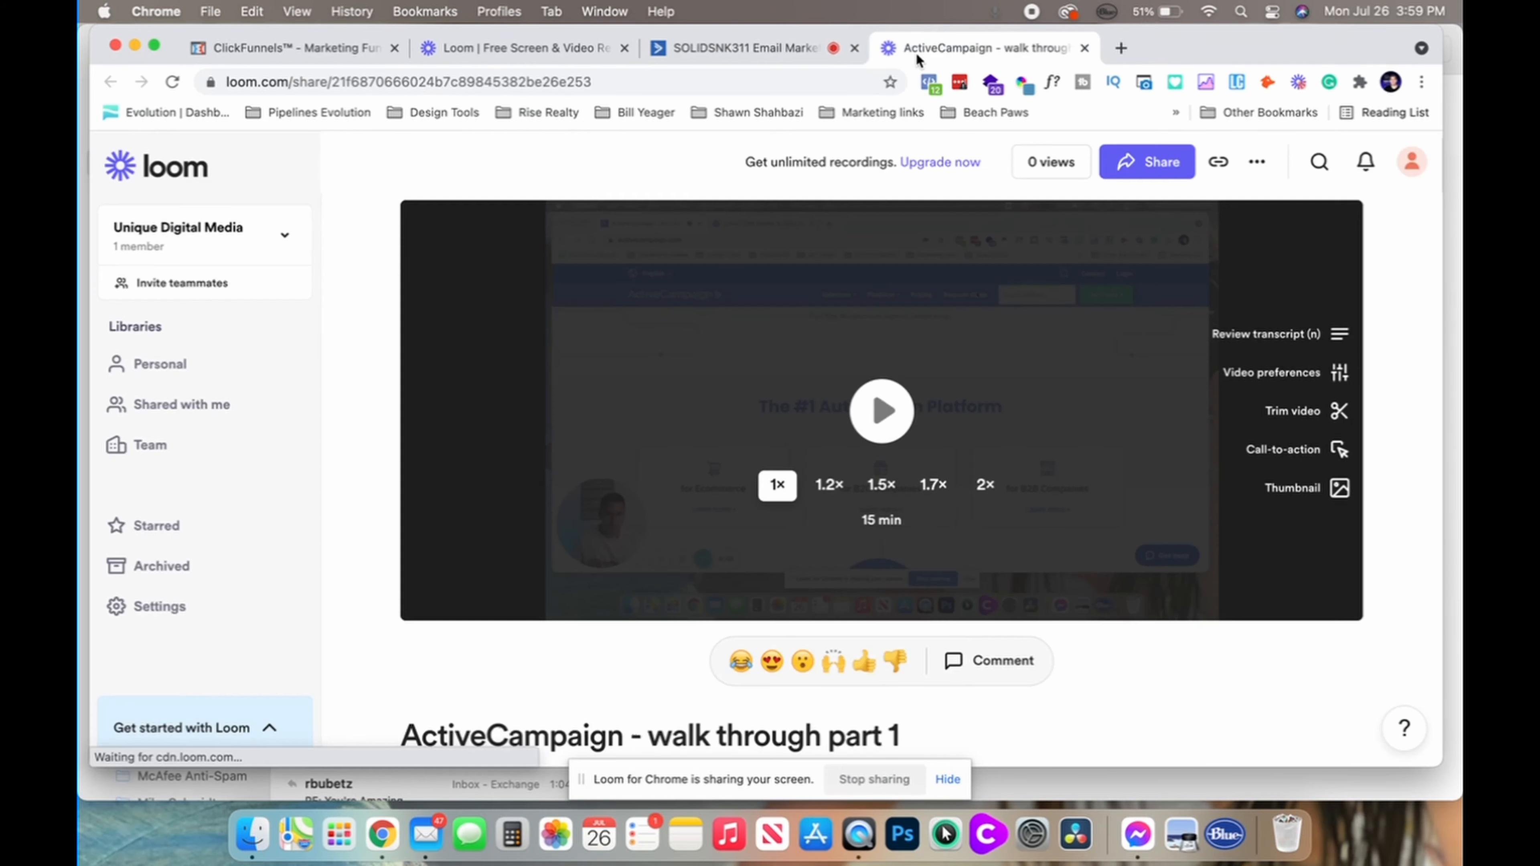
left_click(521, 45)
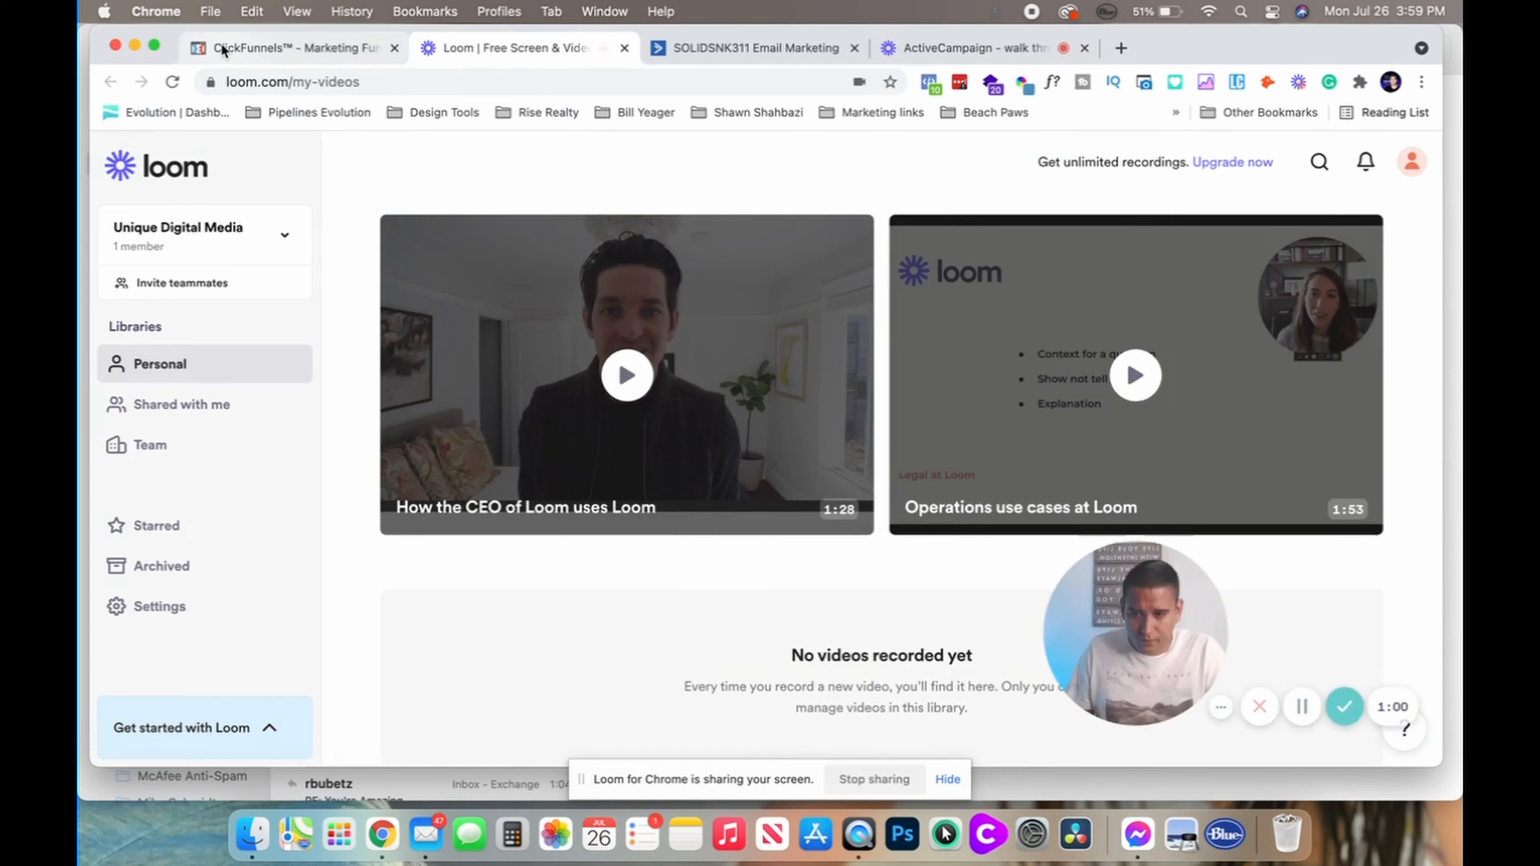
left_click(222, 45)
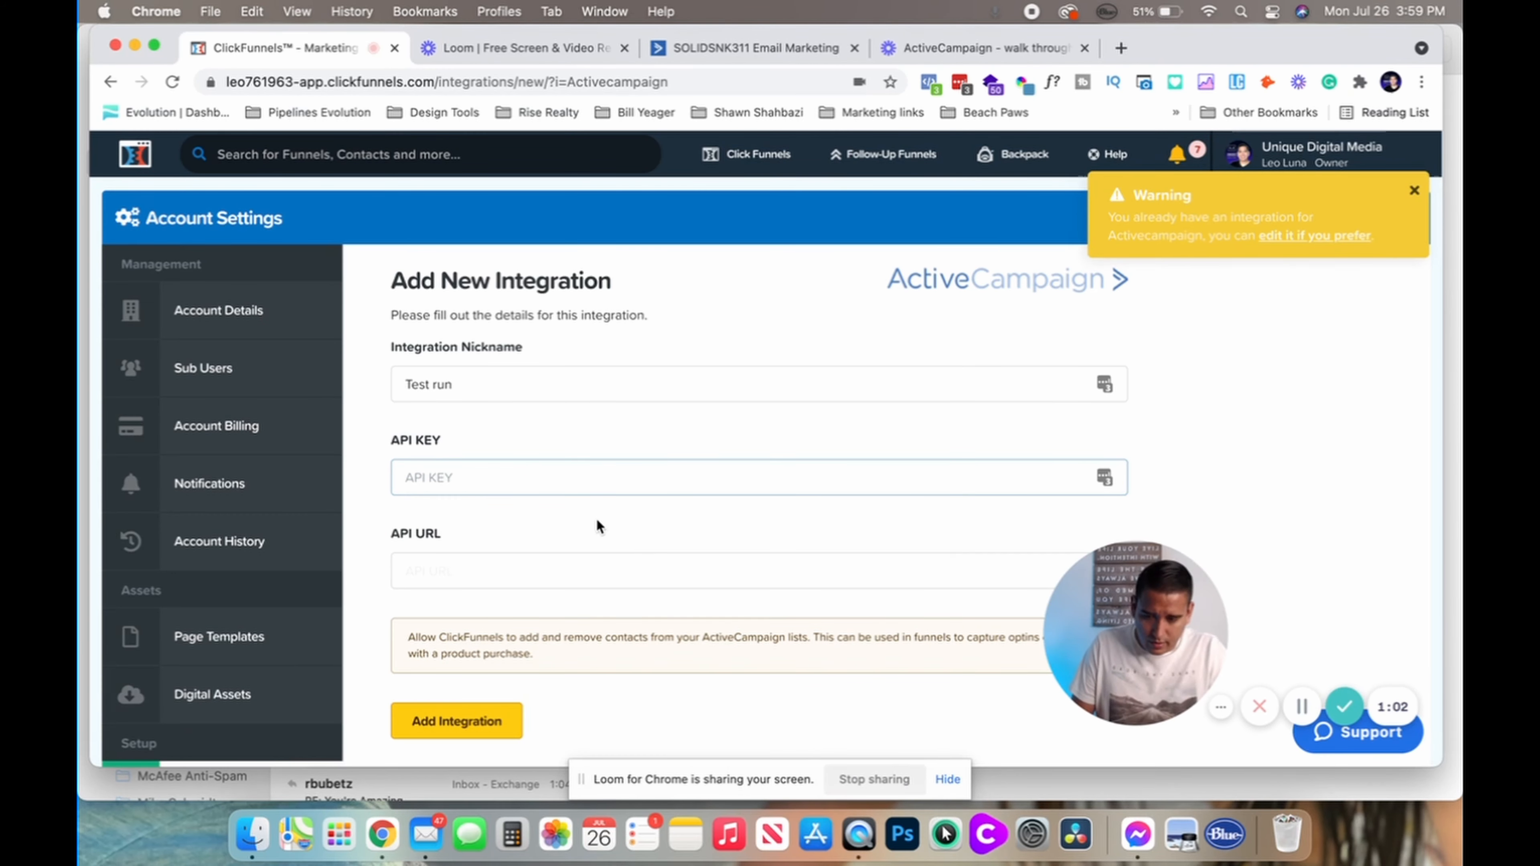
key("super+v")
Copy the API URL from ActiveCampaign's Developer page into the ClickFunnels API URL field
left_click(437, 567)
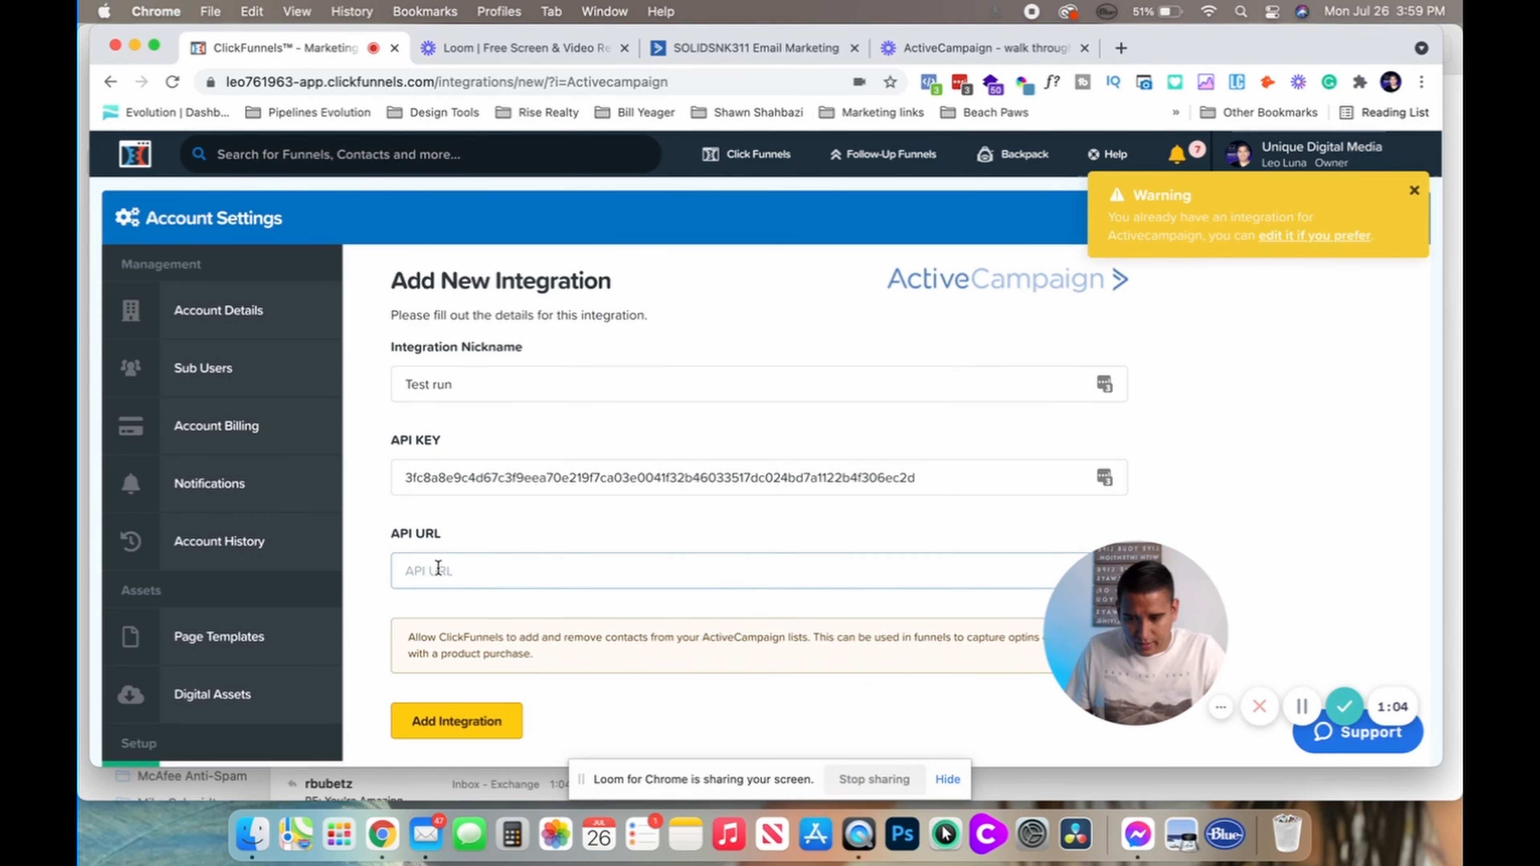
left_click(752, 47)
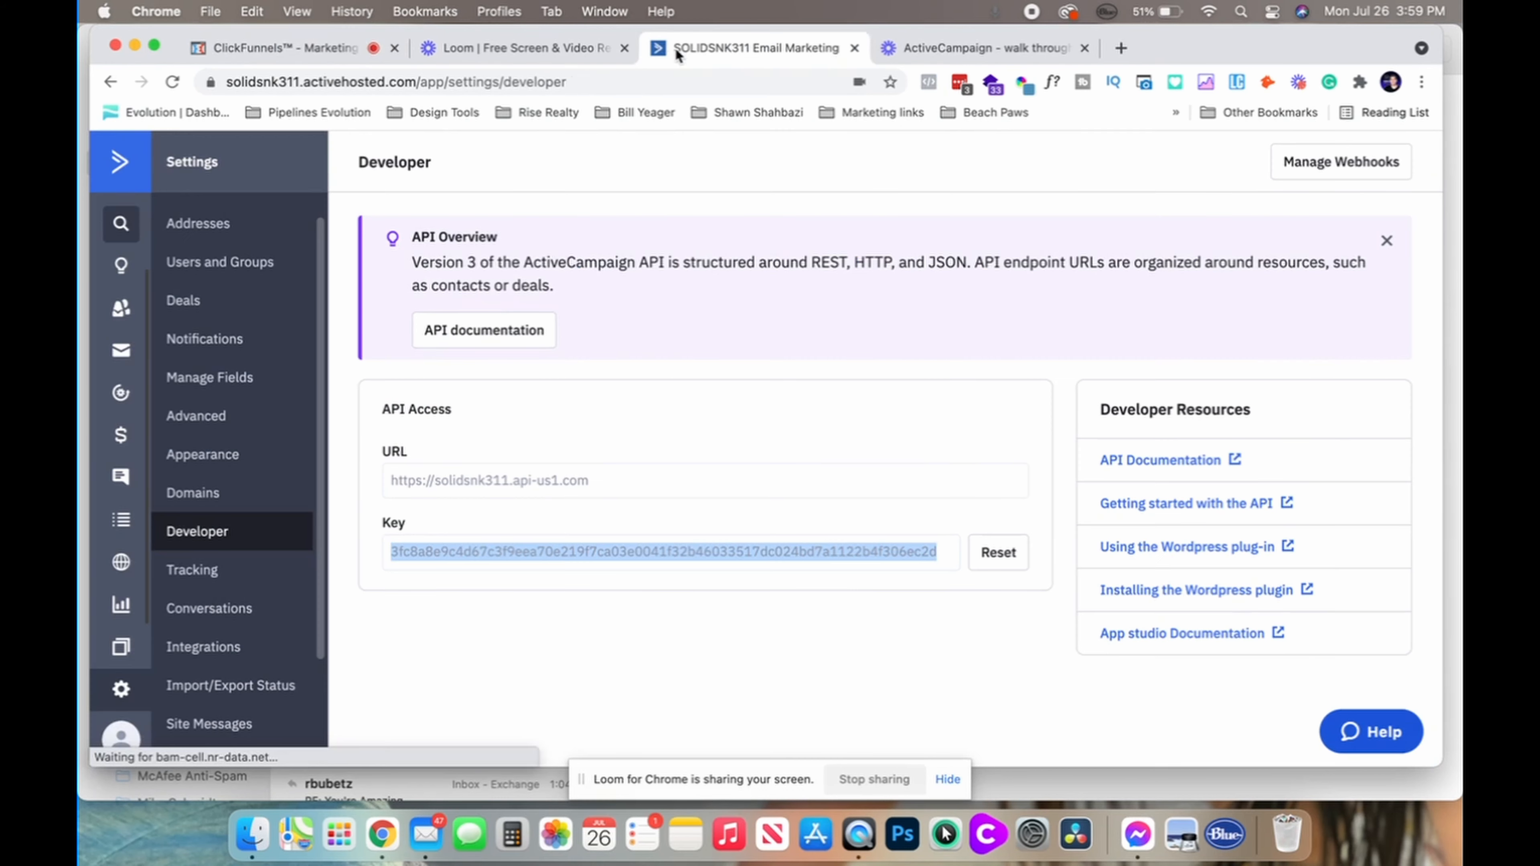
double_click(482, 480)
triple_click(481, 480)
key("super+c")
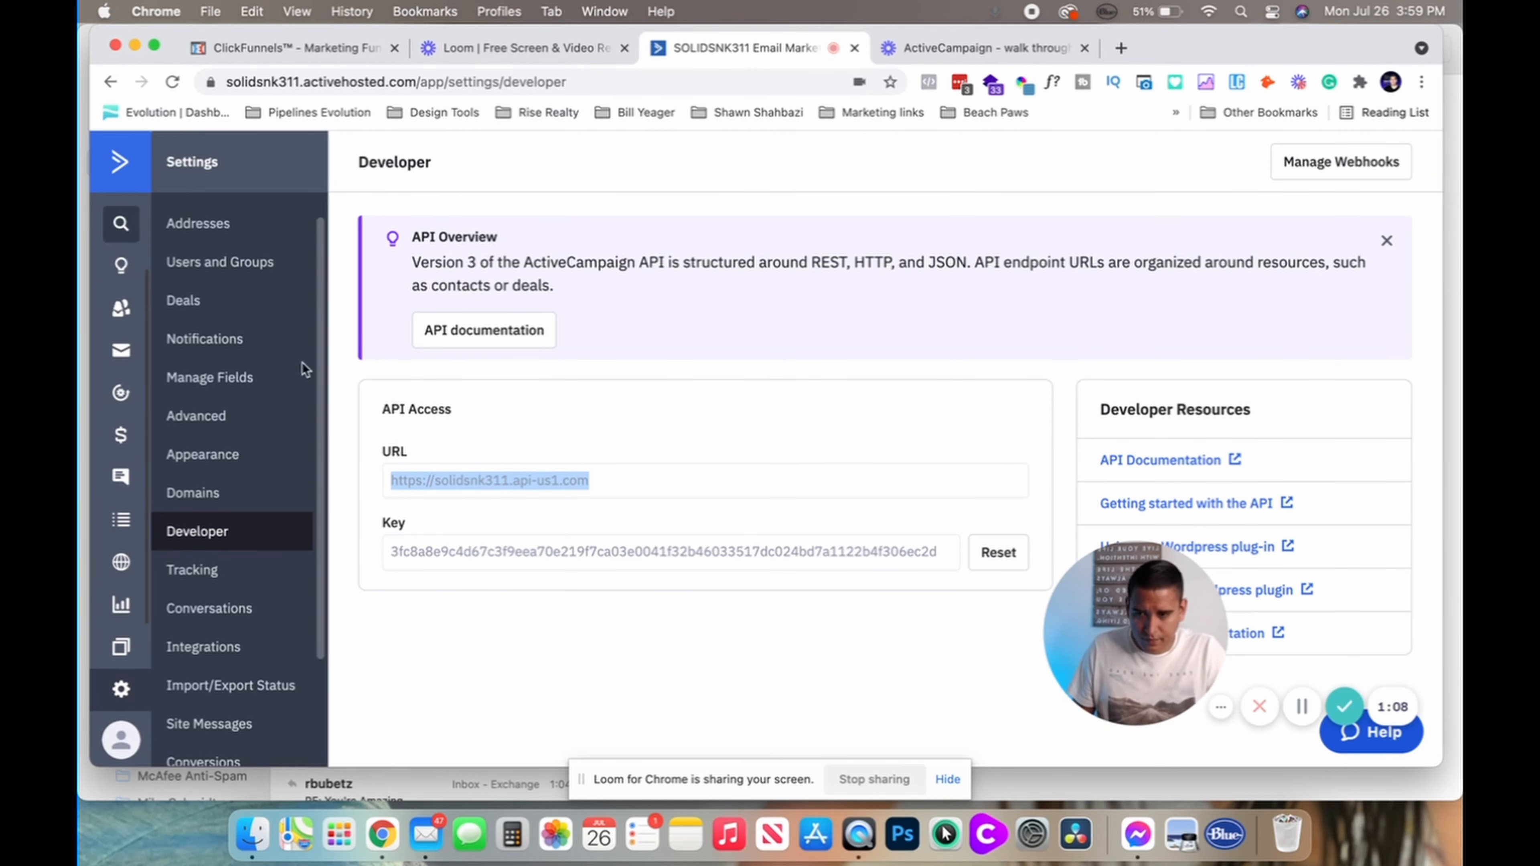
left_click(340, 45)
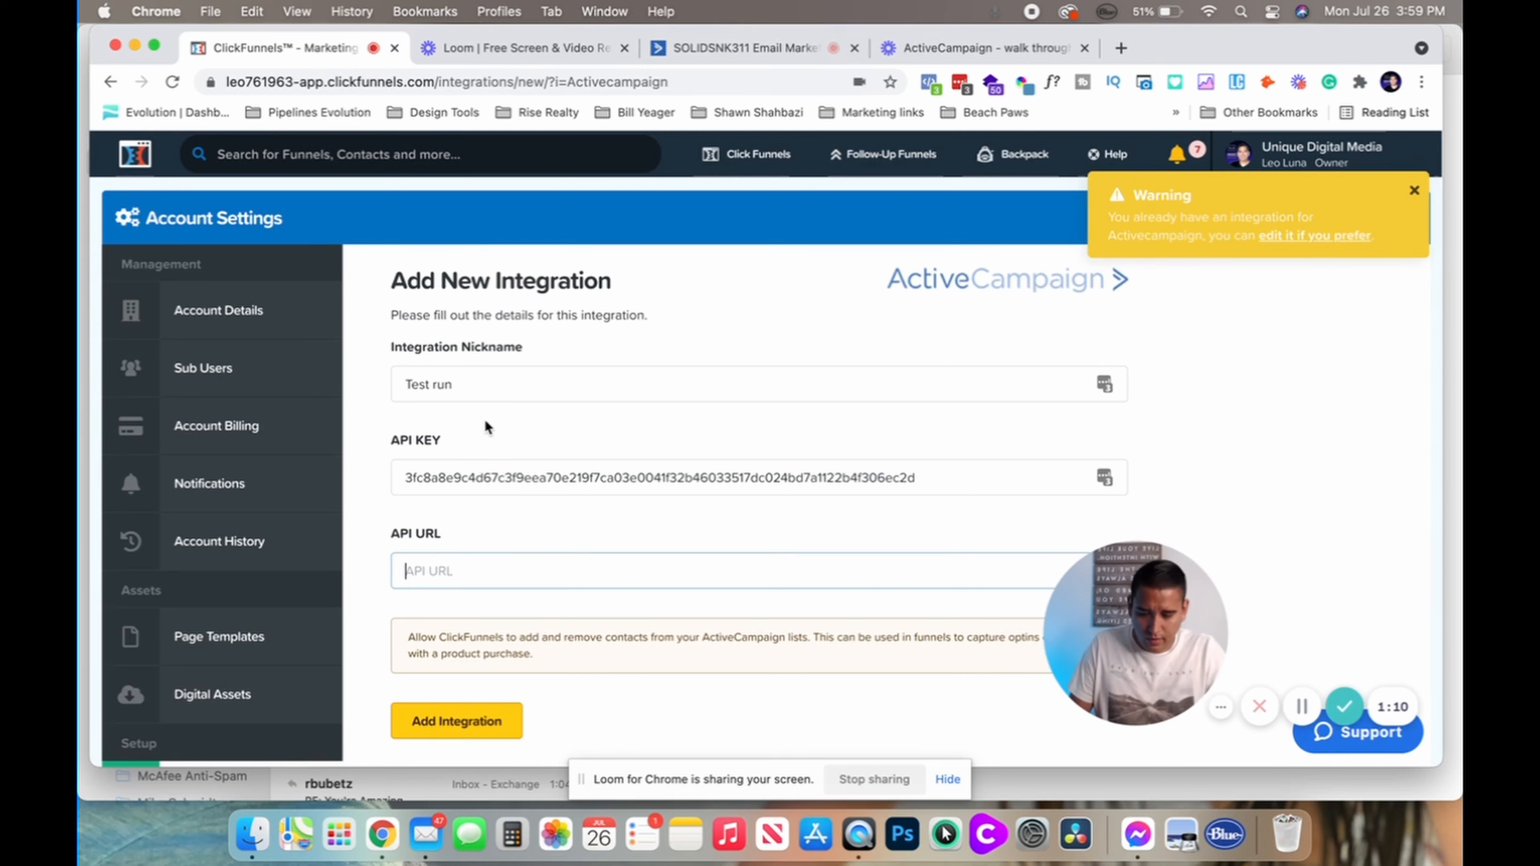
key("super+v")
Save the integration so ActiveCampaign (Test run) appears in Manage API Integrations
scroll(379, 590, "down", 3)
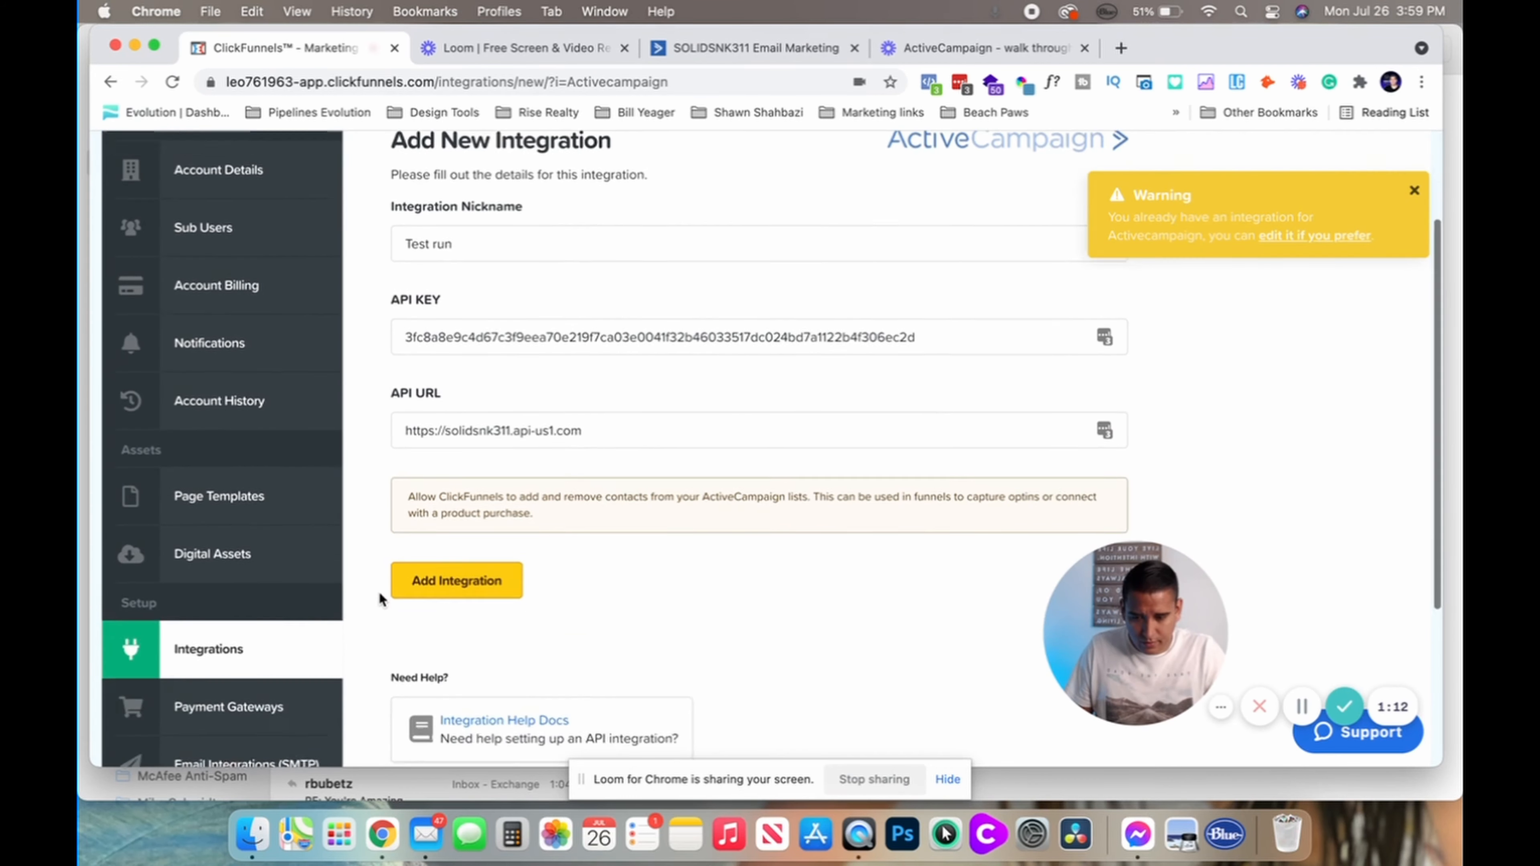
scroll(379, 597, "down", 1)
left_click(452, 531)
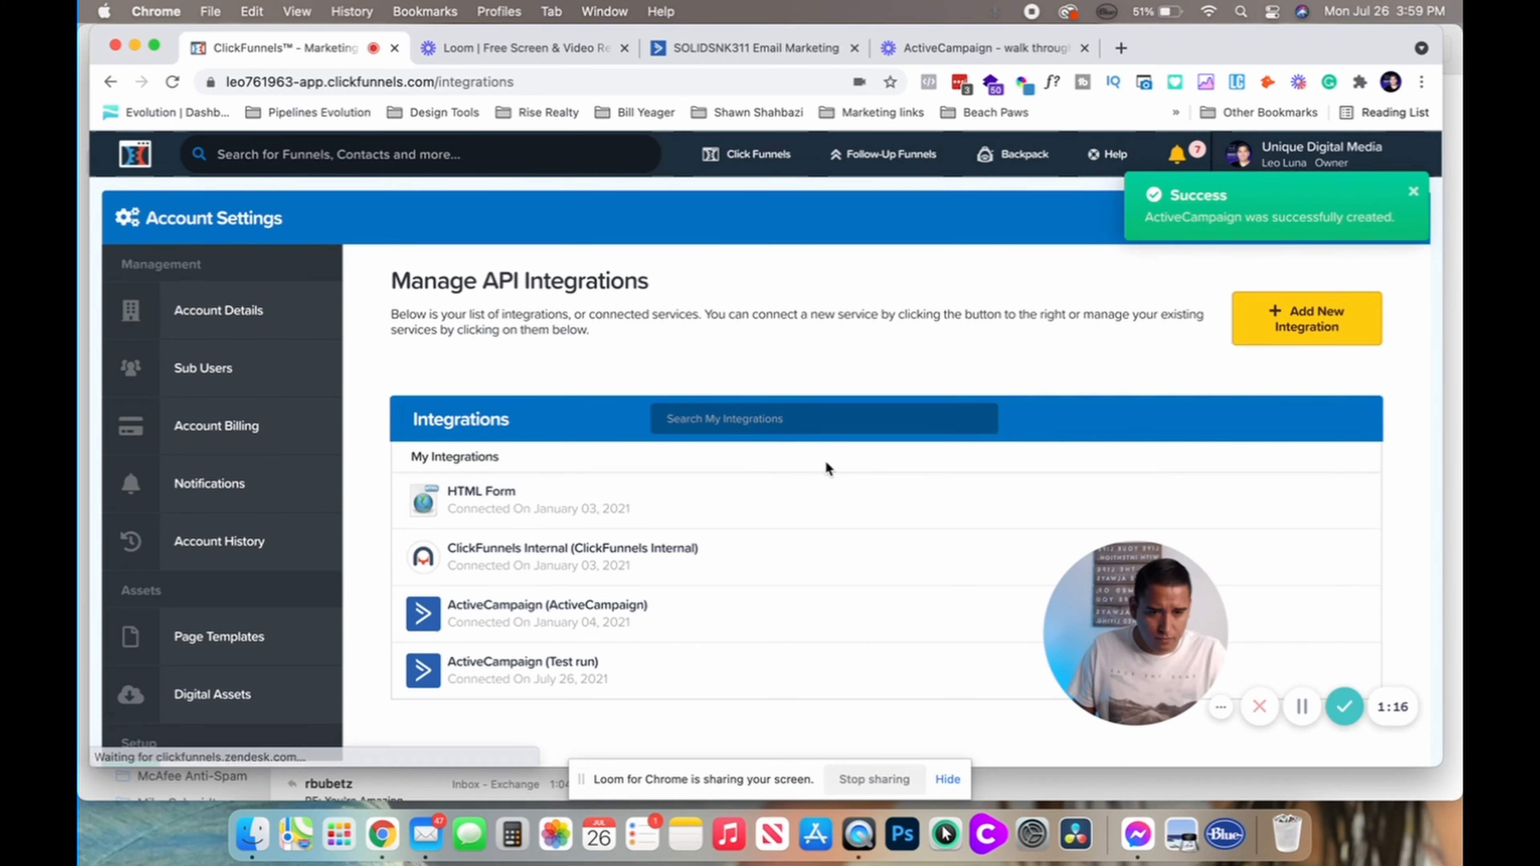
scroll(825, 460, "down", 3)
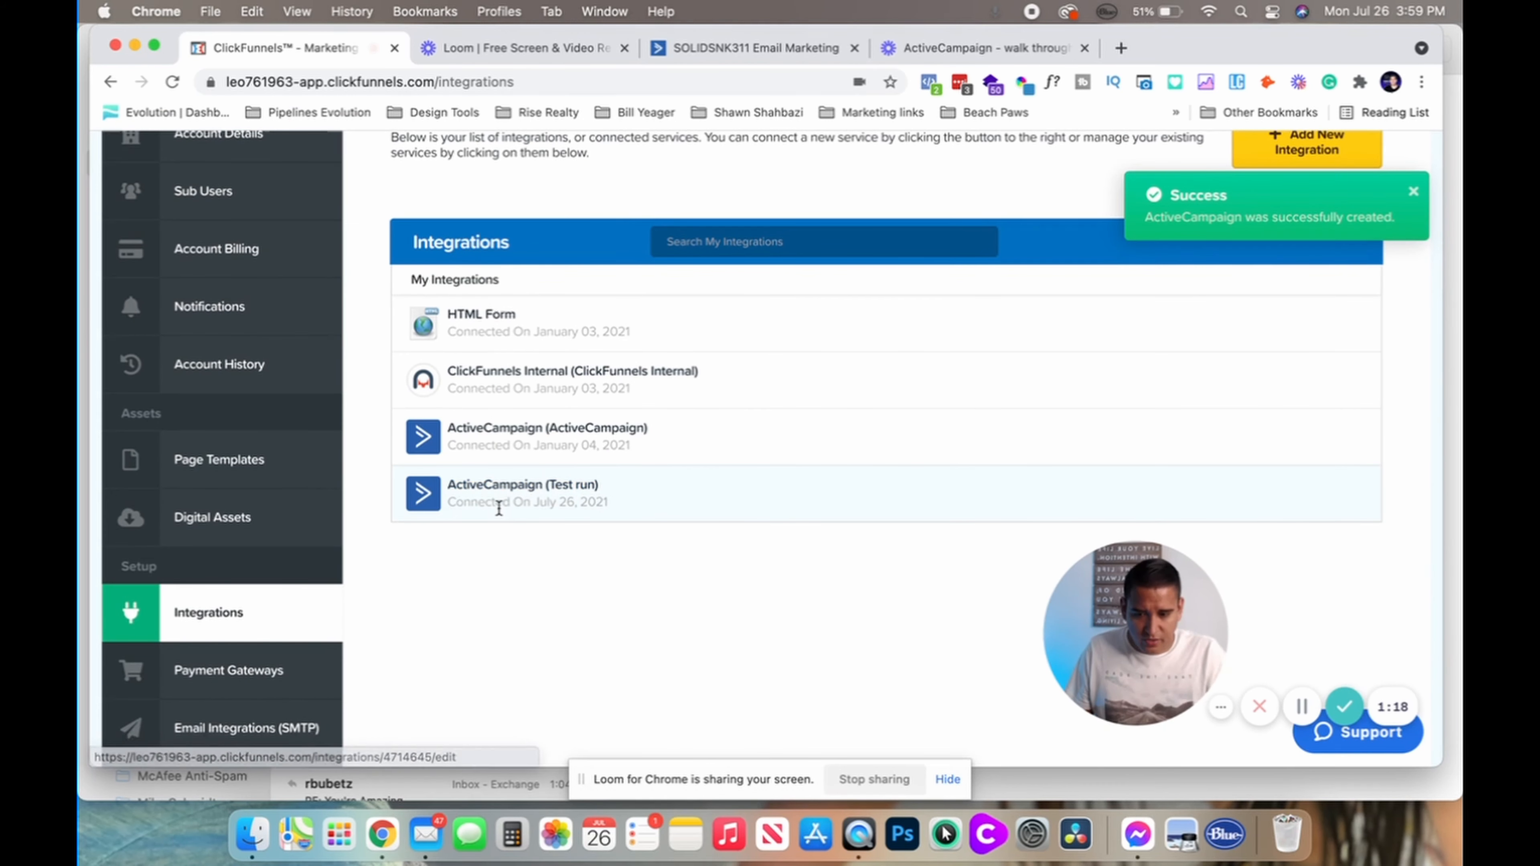
scroll(510, 495, "up", 3)
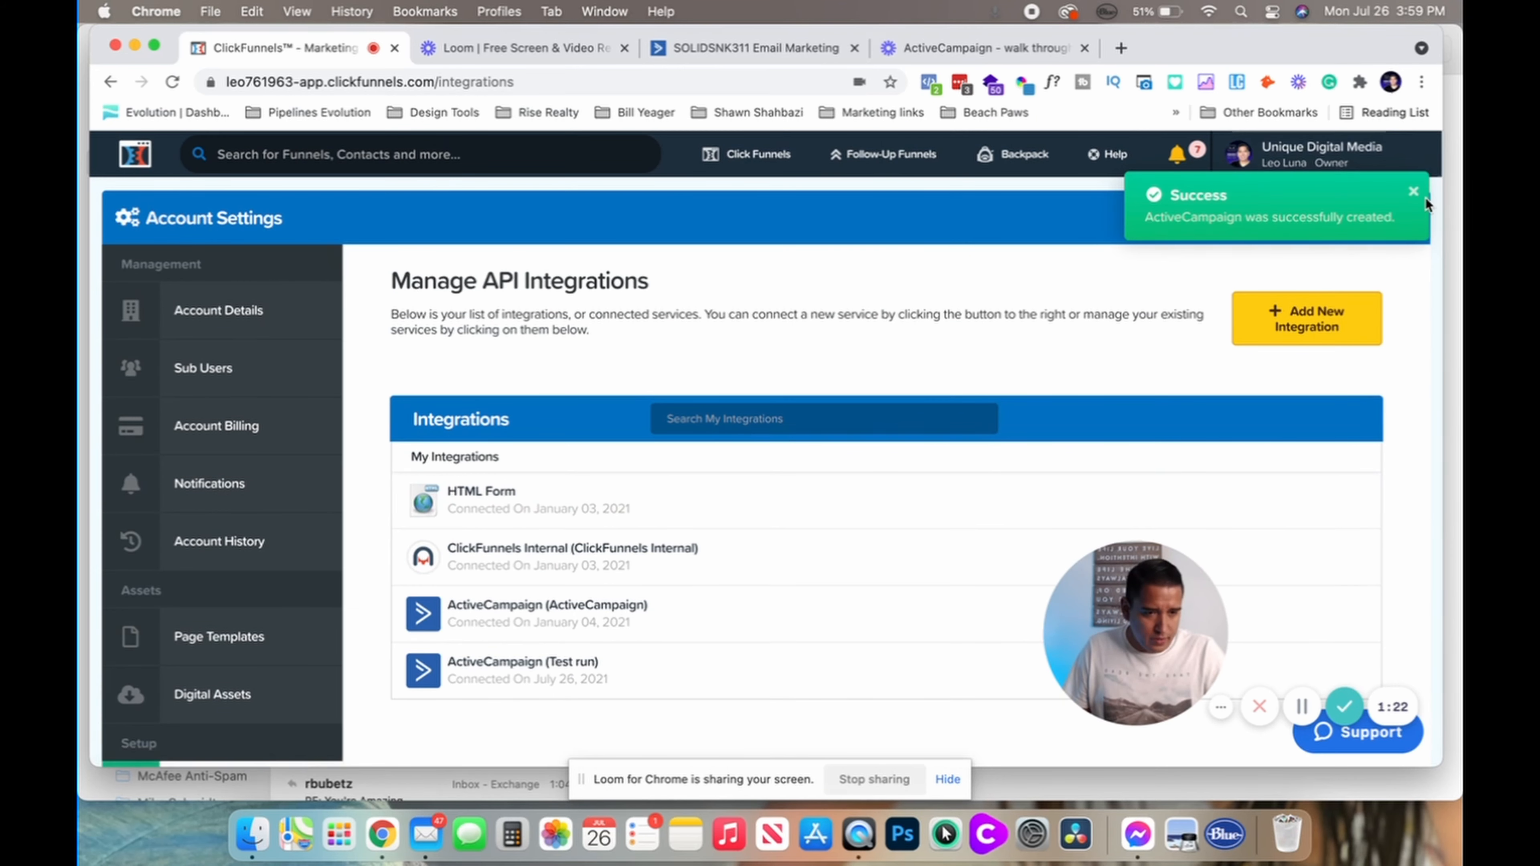
mouse_move(730, 163)
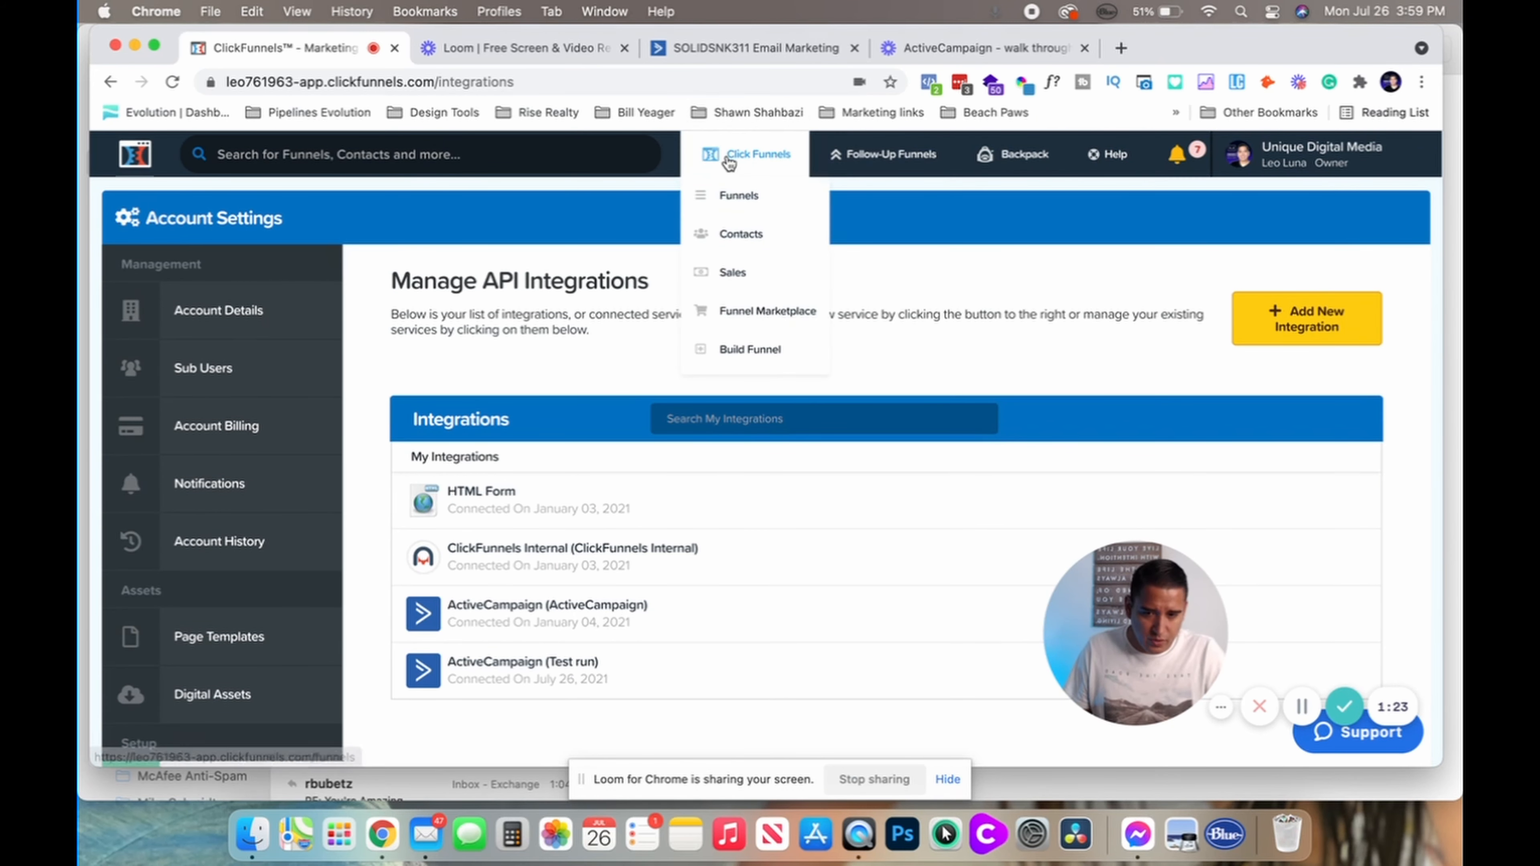
Open the optin page in the editor, review the GET ACCESS NOW button settings, then close them
left_click(727, 199)
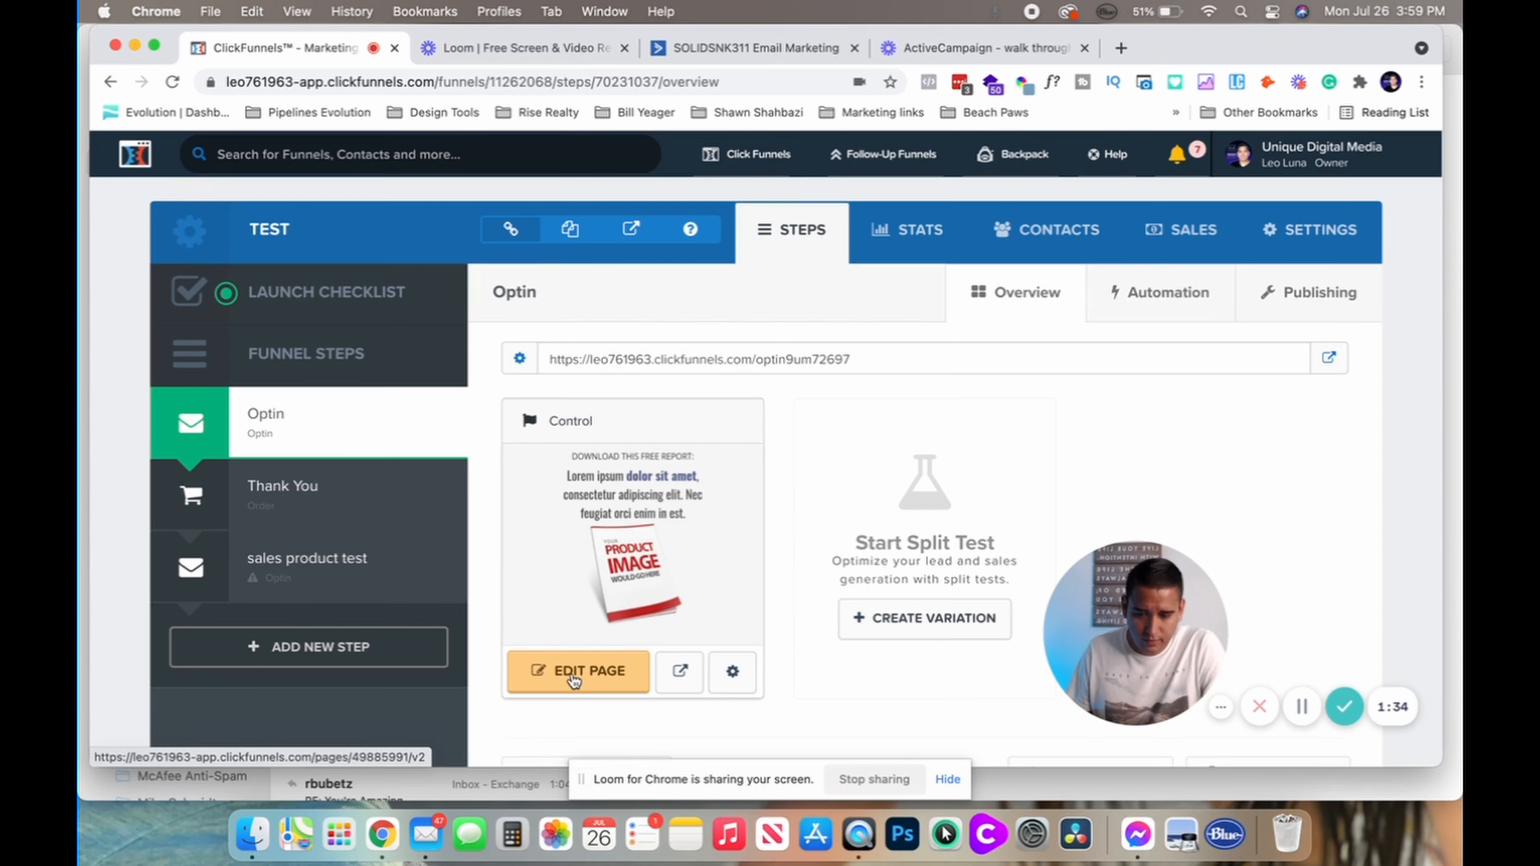
left_click(574, 678)
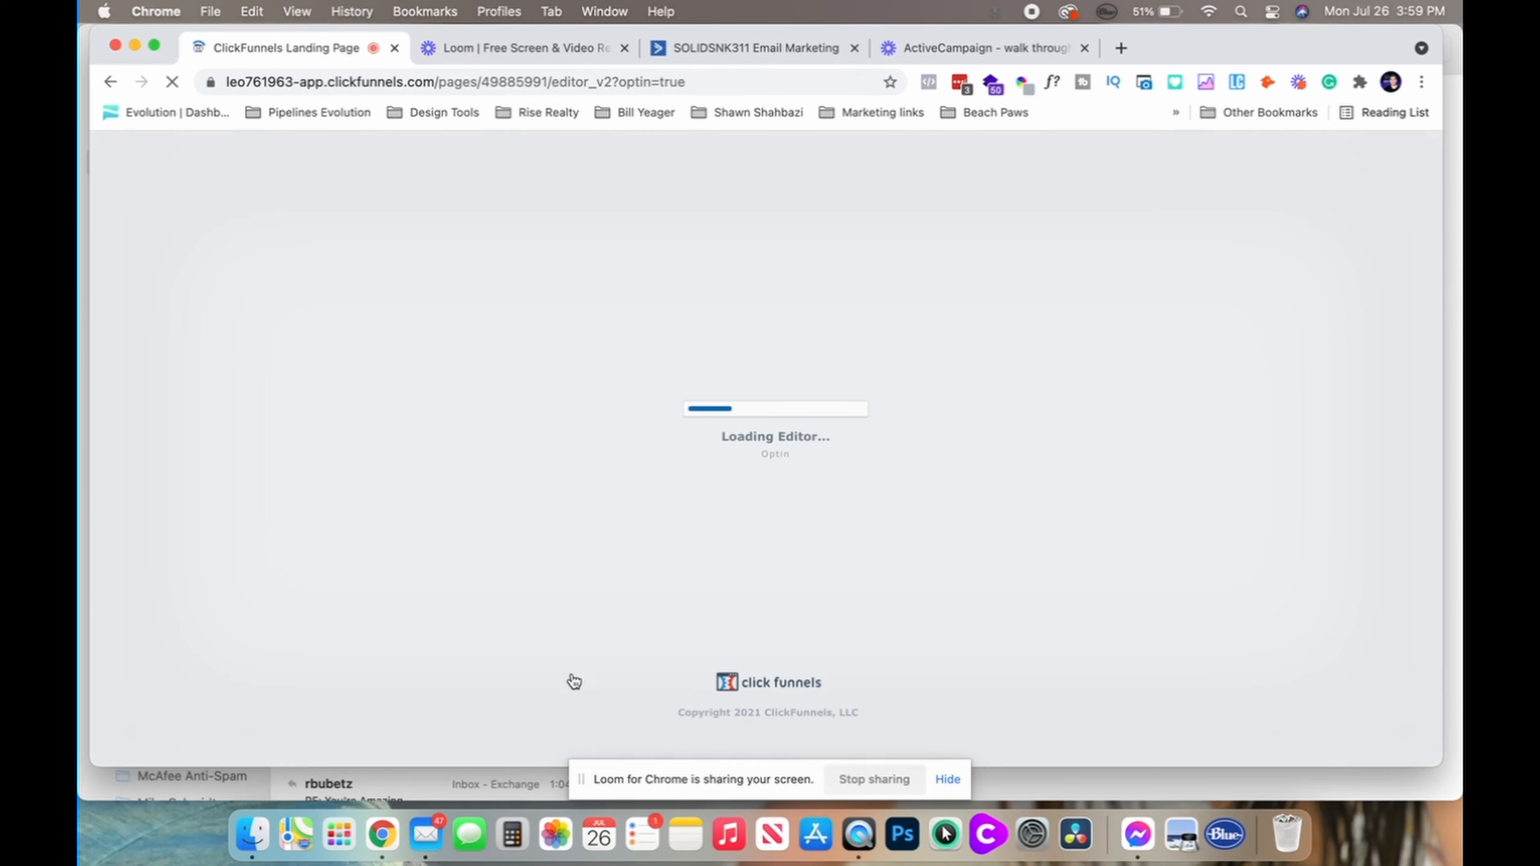
scroll(663, 303, "down", 5)
scroll(663, 303, "down", 4)
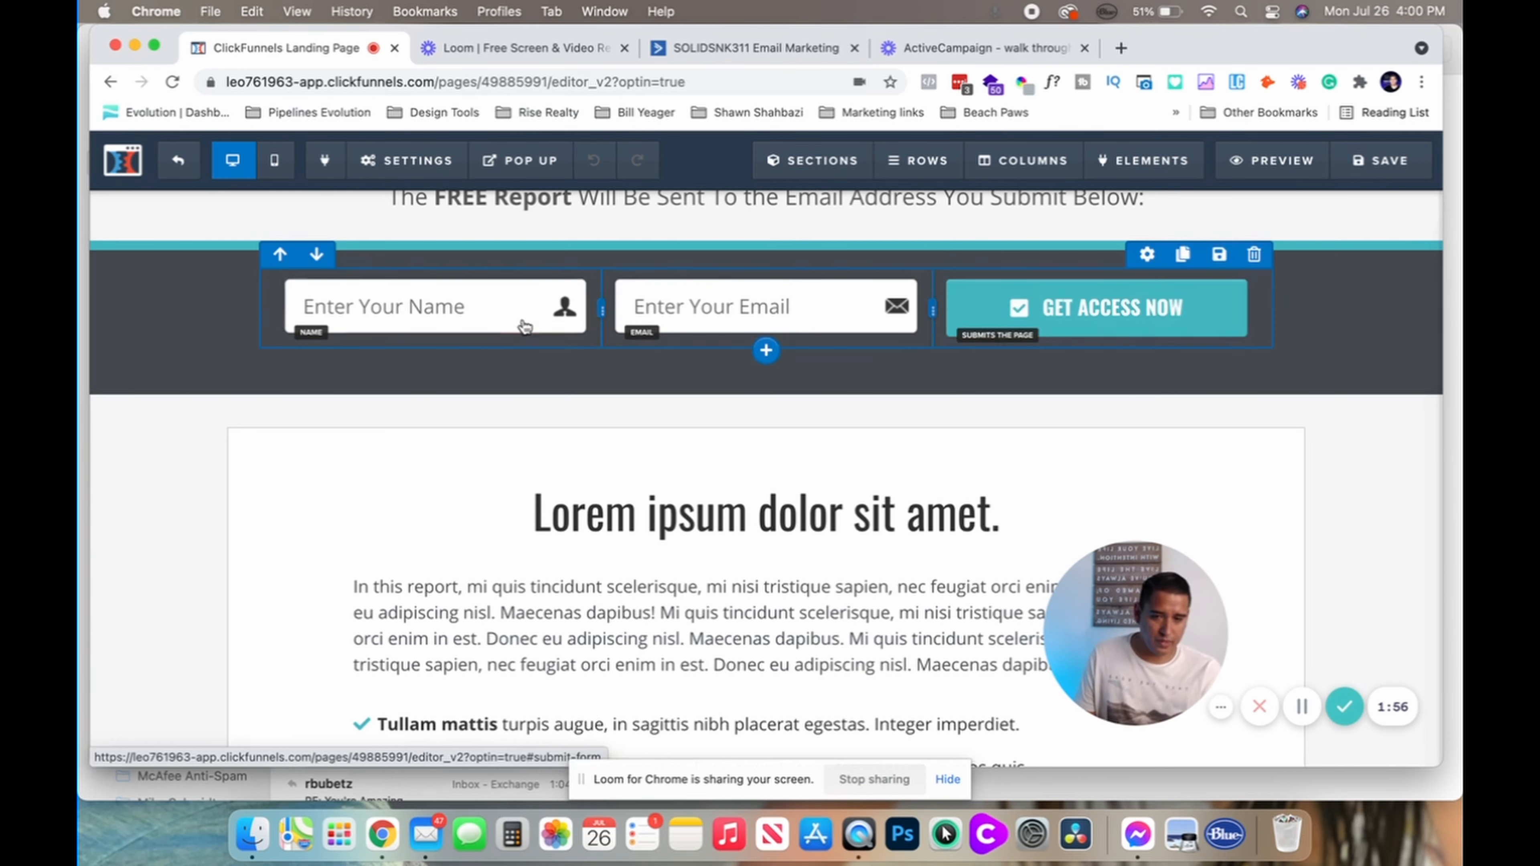
left_click(1047, 332)
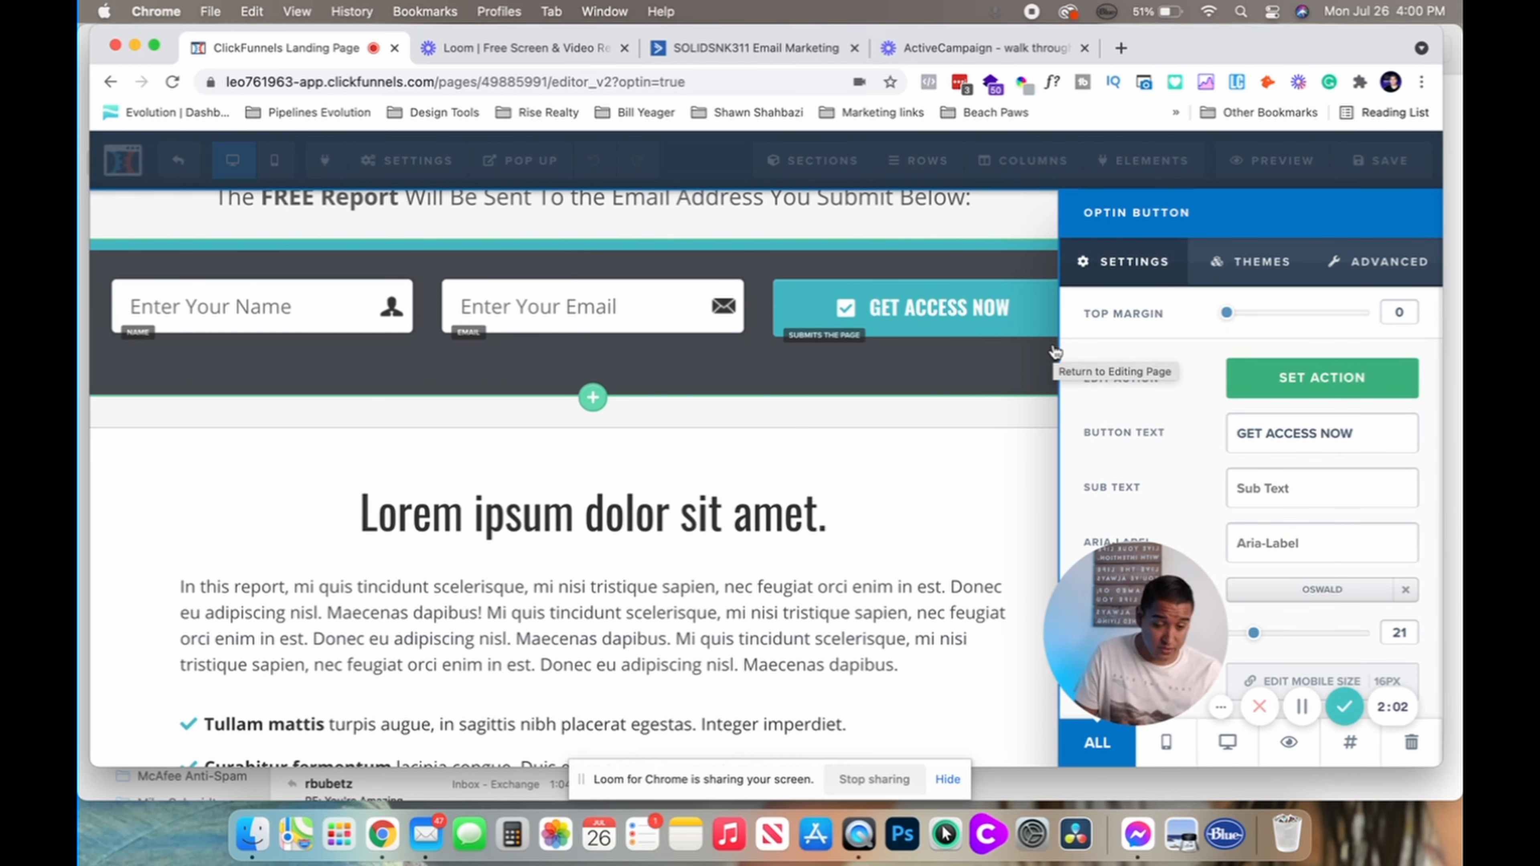
left_click_drag(1109, 632, 923, 661)
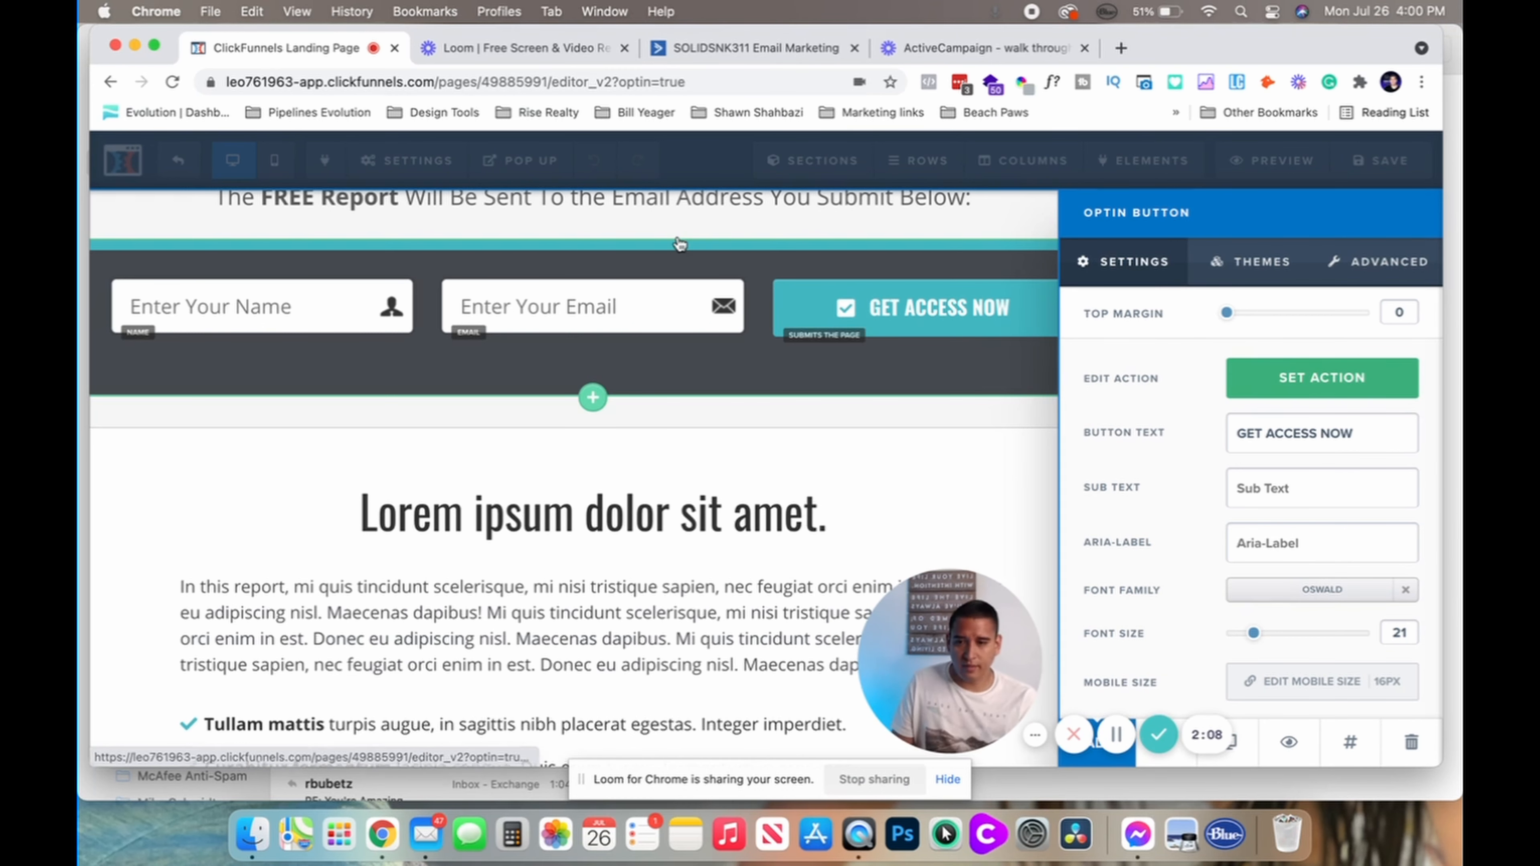
left_click(499, 381)
Set the page's integration to Test run (ActiveCampaign) with the Add To List with Tag action
mouse_move(398, 163)
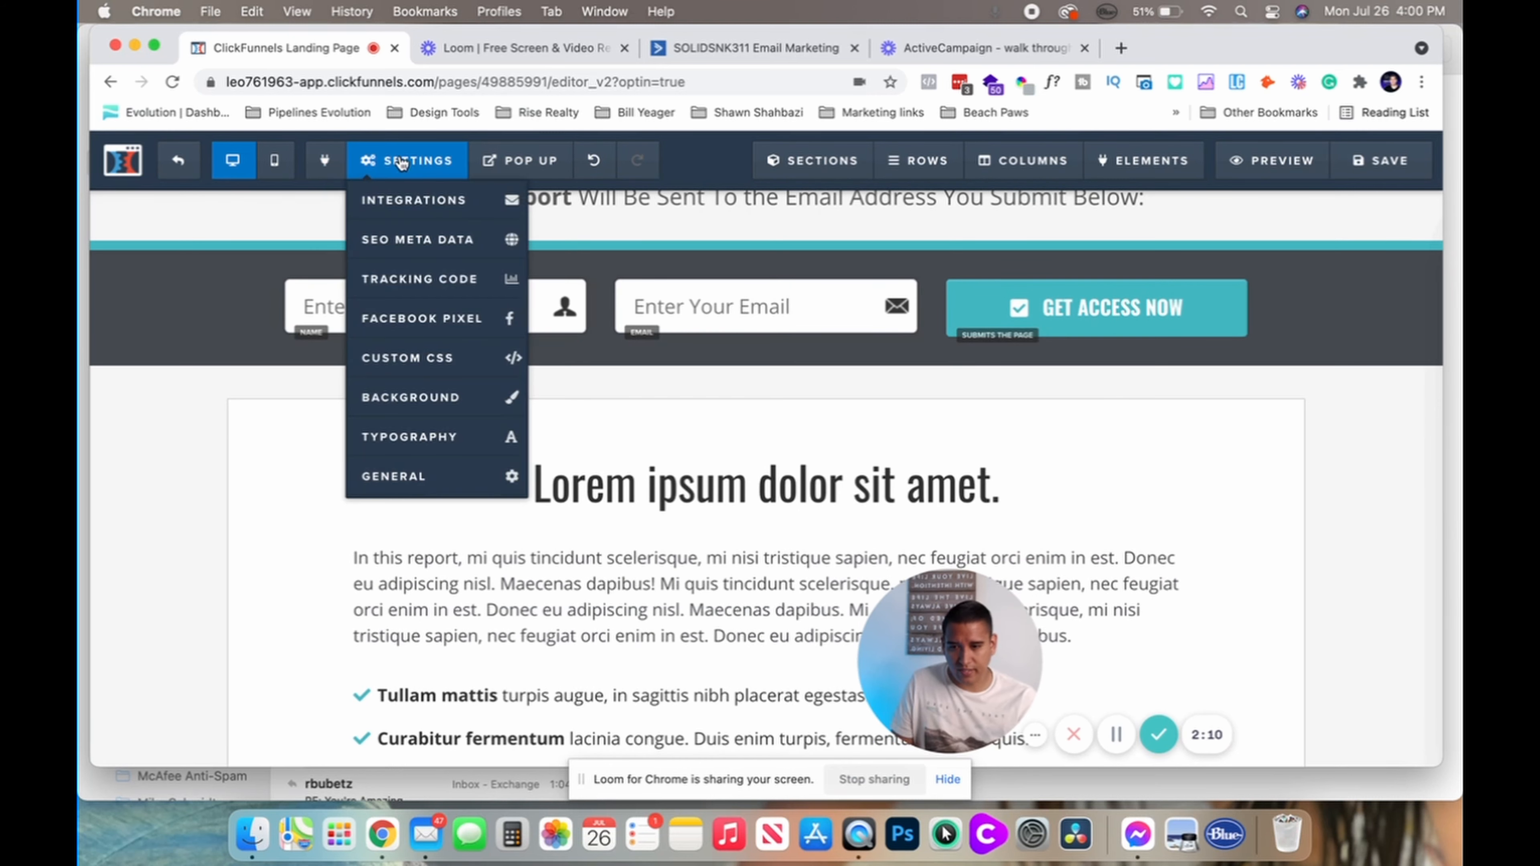
left_click(414, 212)
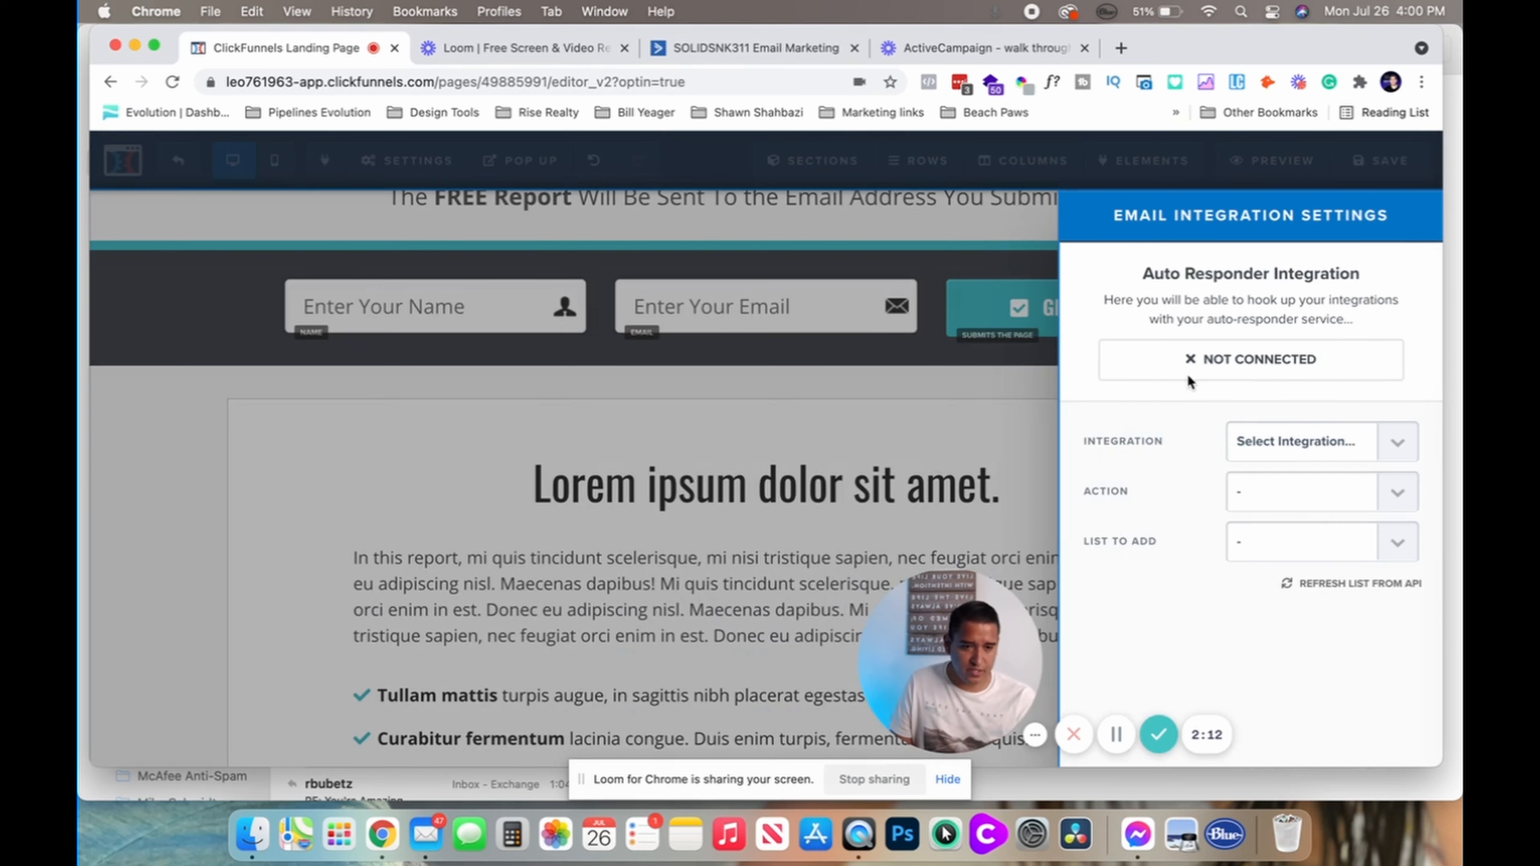
left_click(1308, 442)
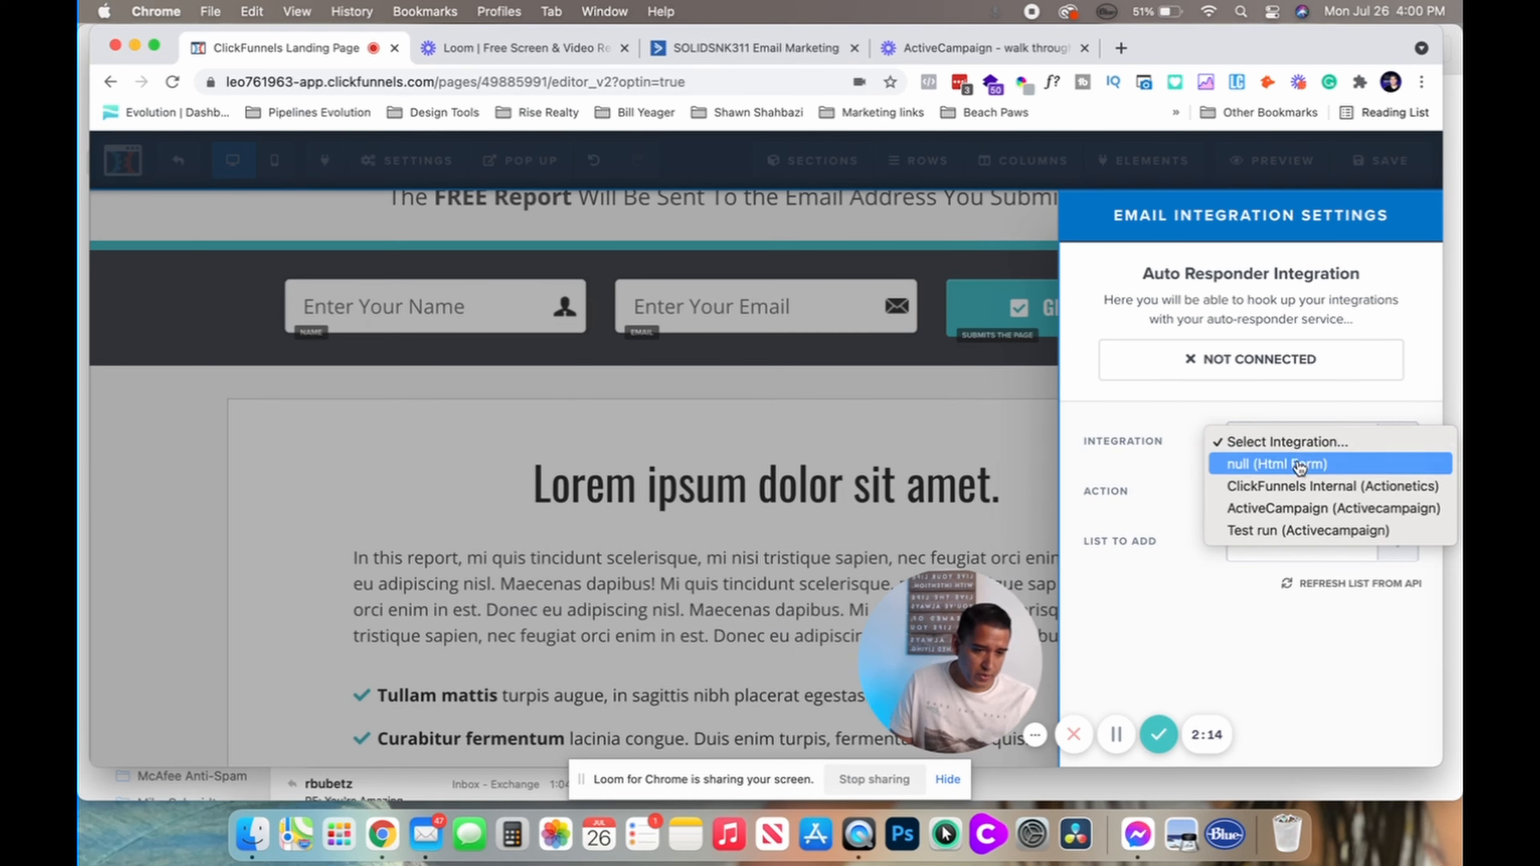
left_click(1281, 537)
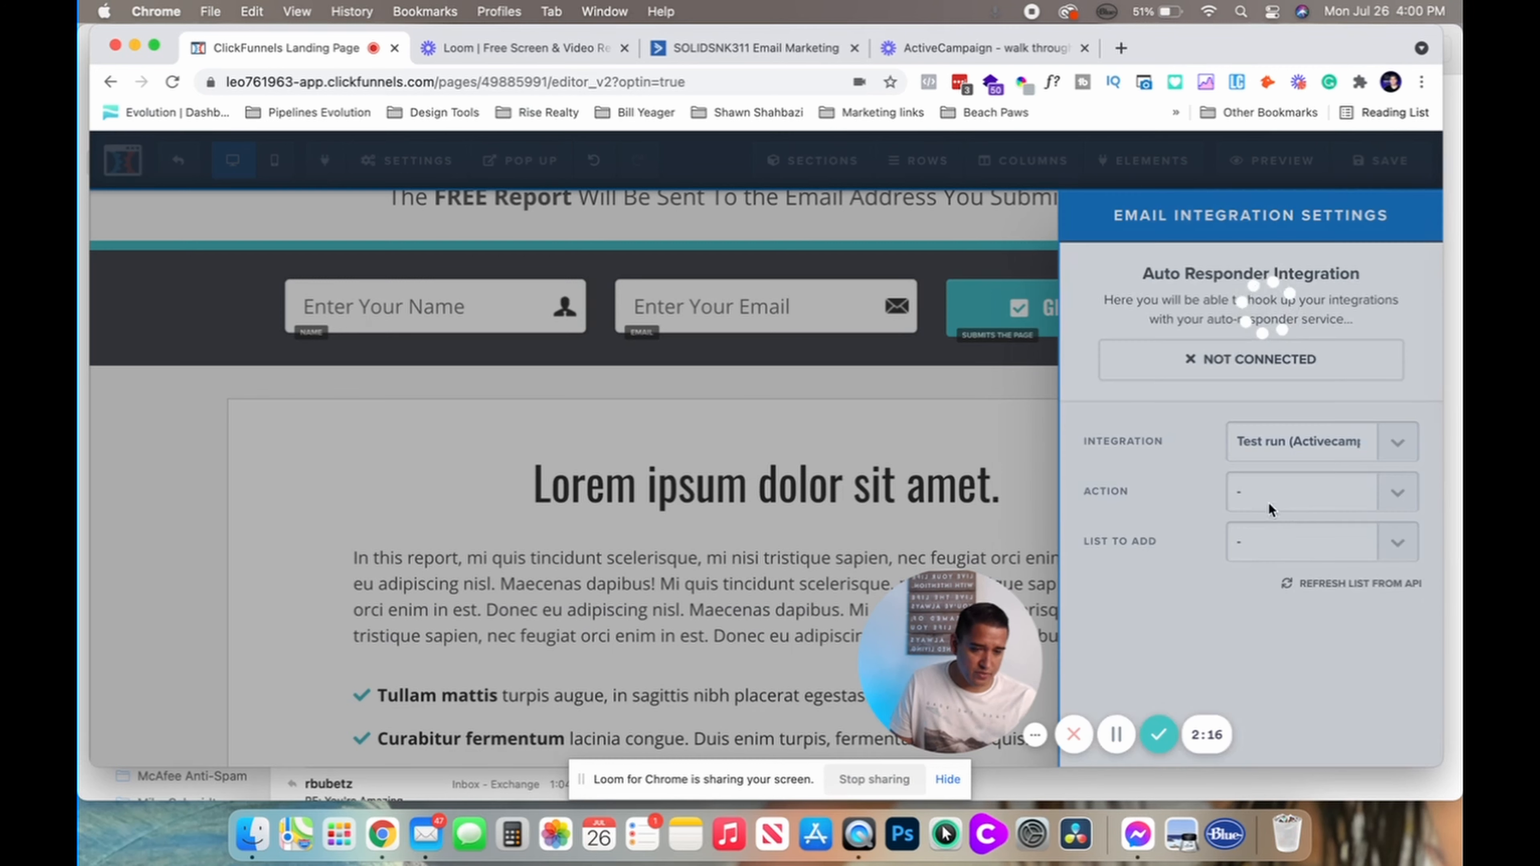
left_click(1280, 509)
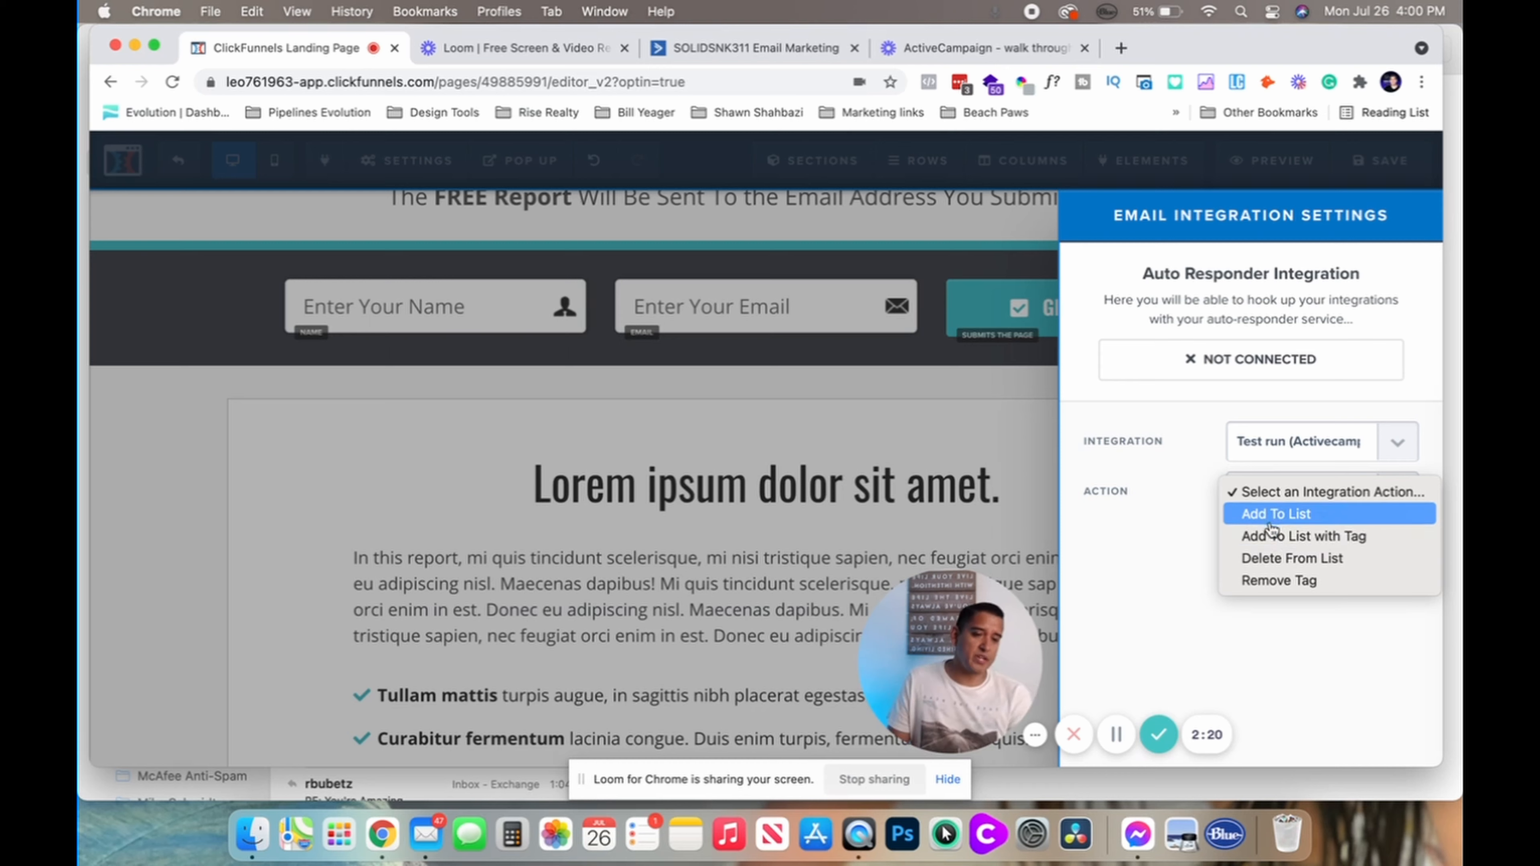
left_click(1273, 536)
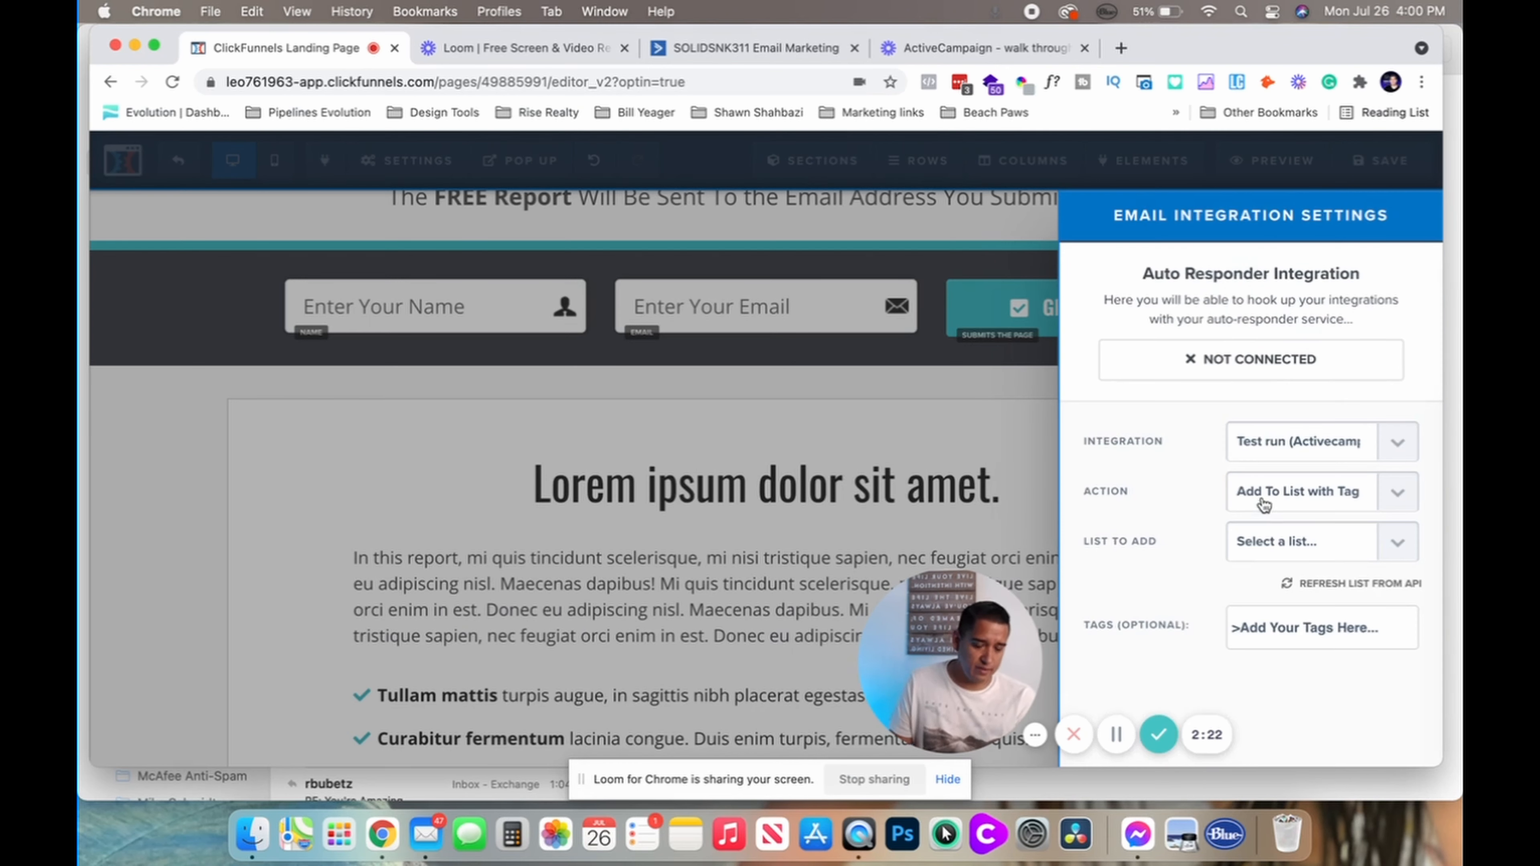
Choose the Prospects list and the OptIn tag, then close the integration panel
left_click(1292, 563)
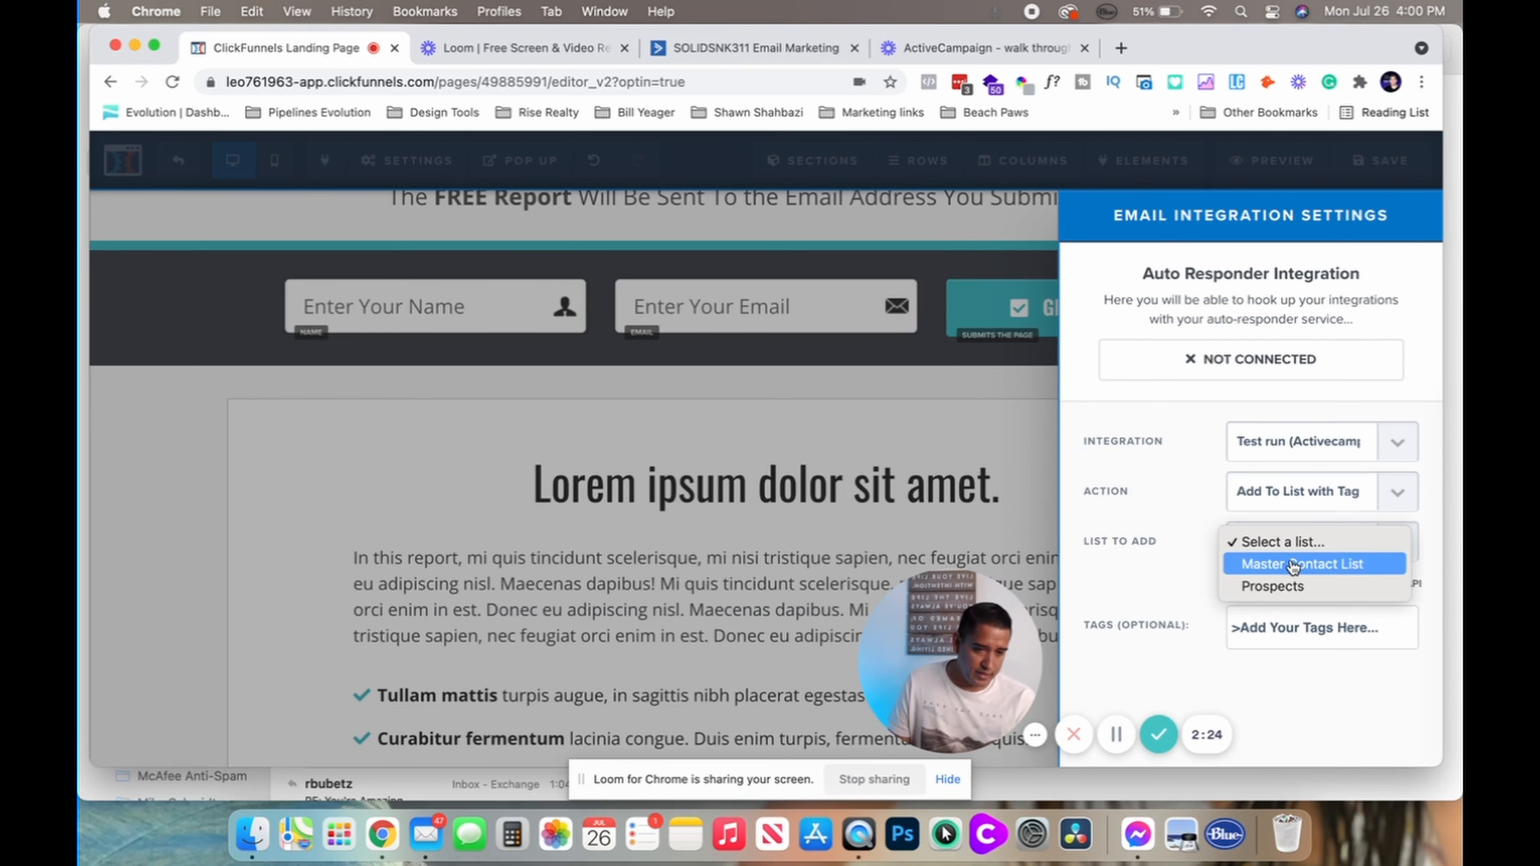
left_click(1241, 586)
left_click(1279, 653)
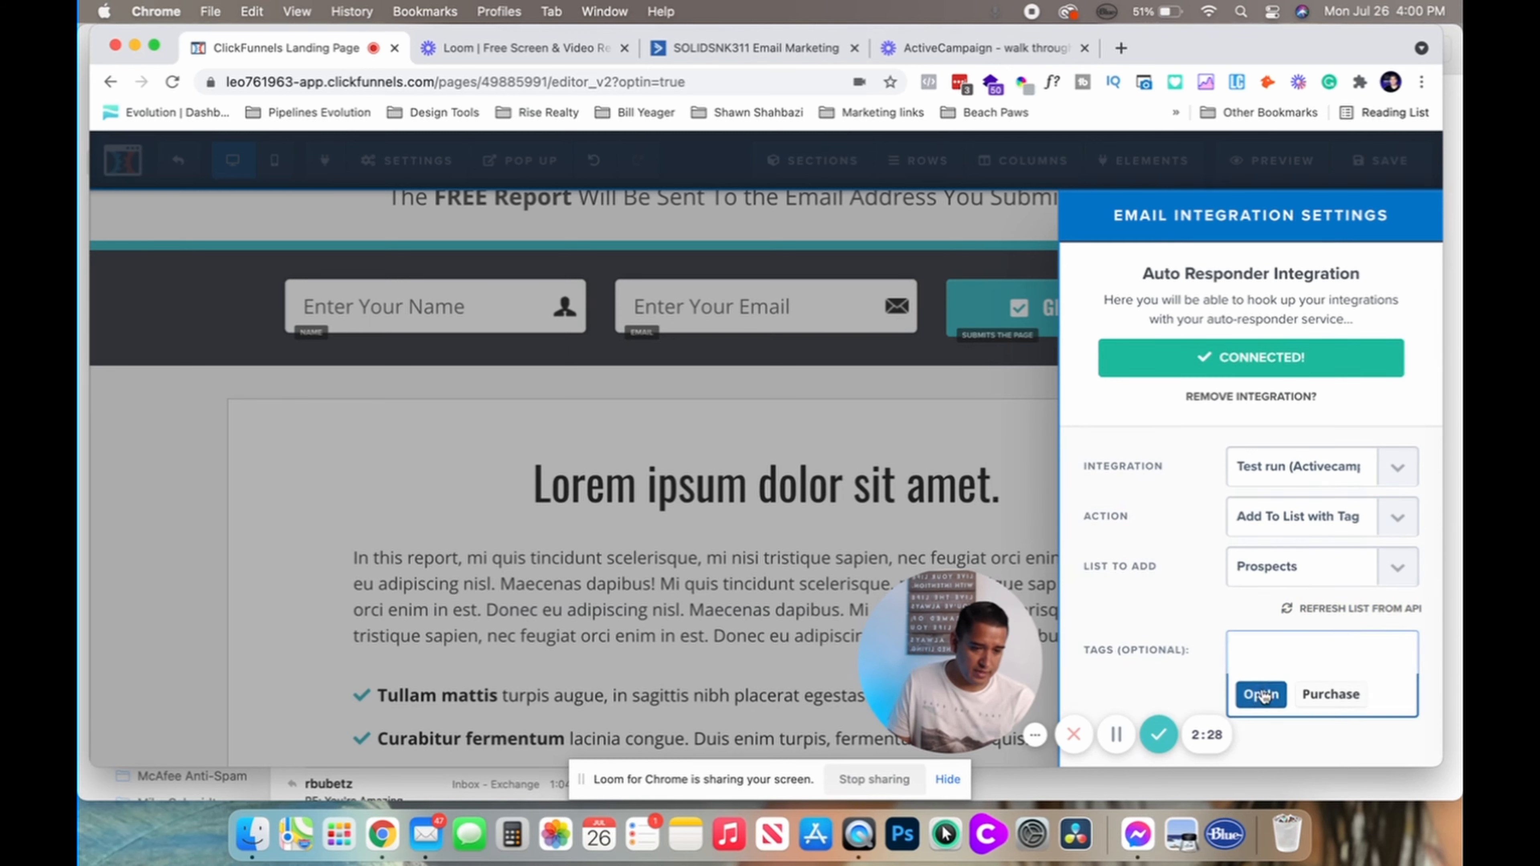
left_click(1258, 700)
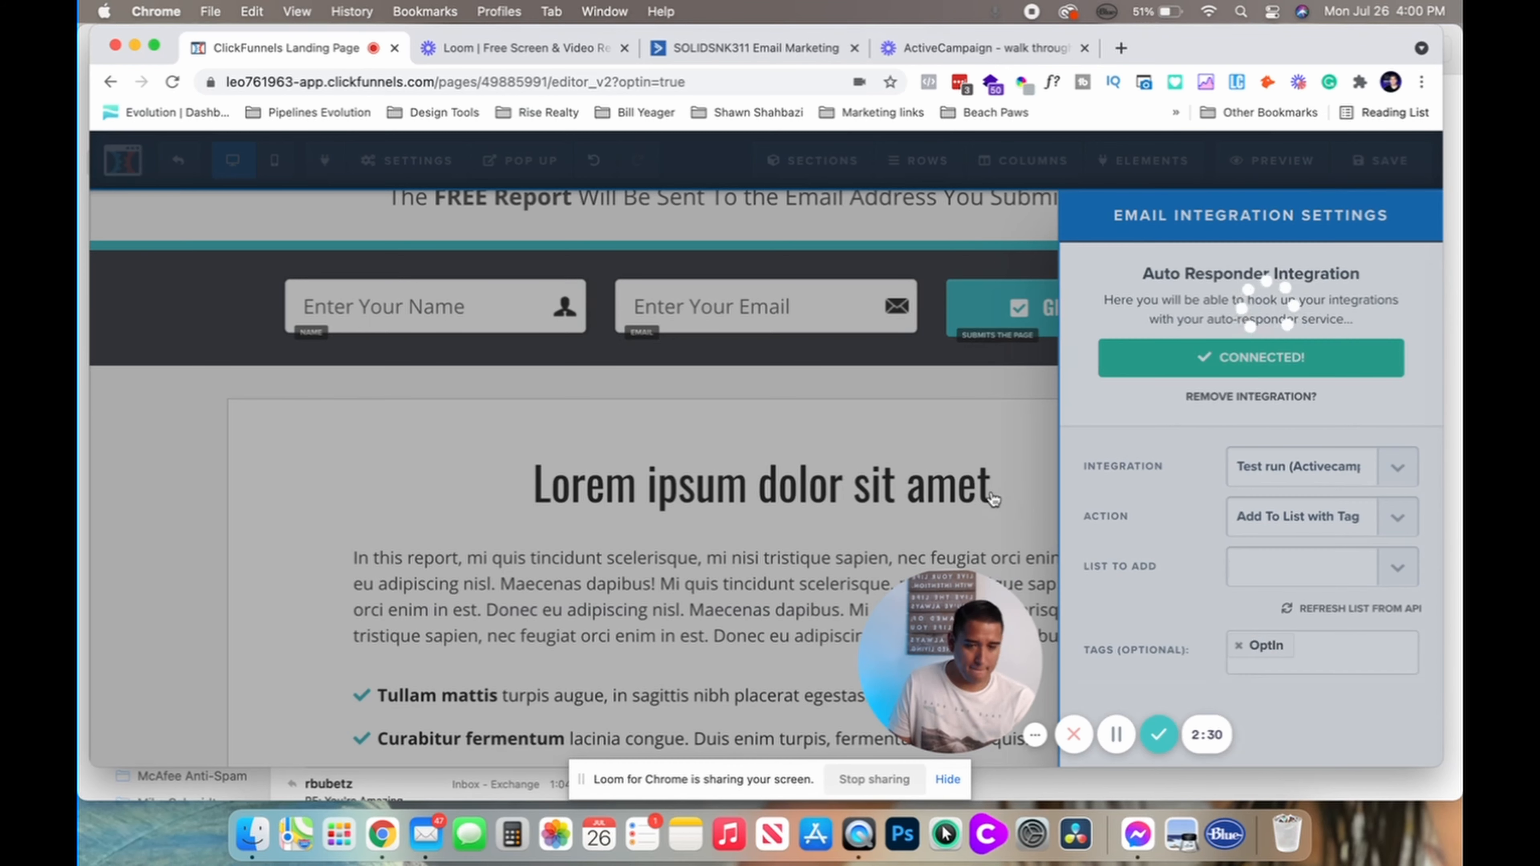
left_click(994, 501)
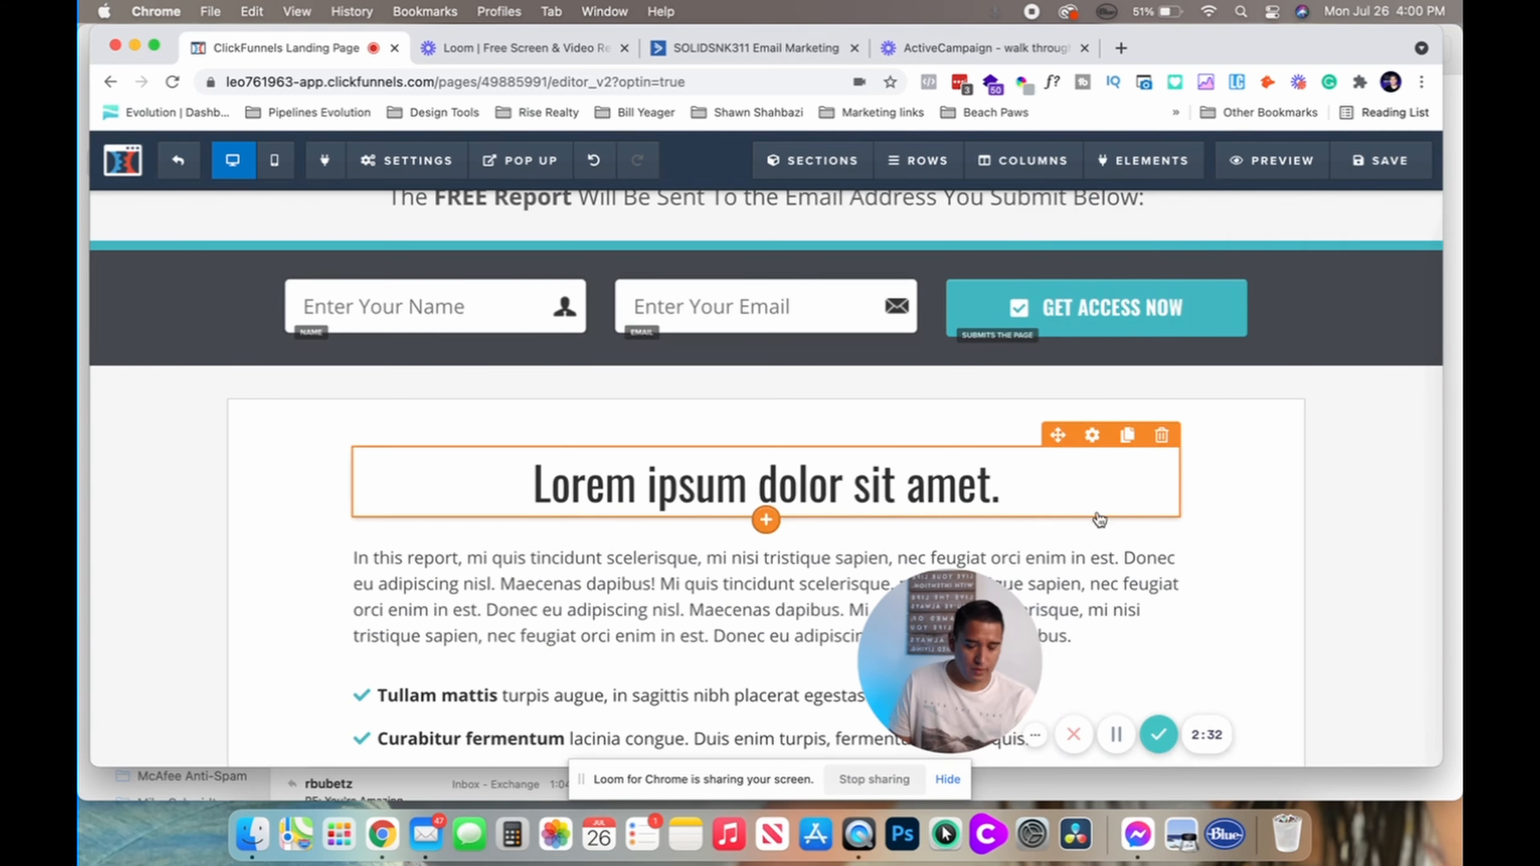
scroll(1252, 546, "down", 1)
scroll(1250, 546, "down", 3)
scroll(1251, 540, "up", 4)
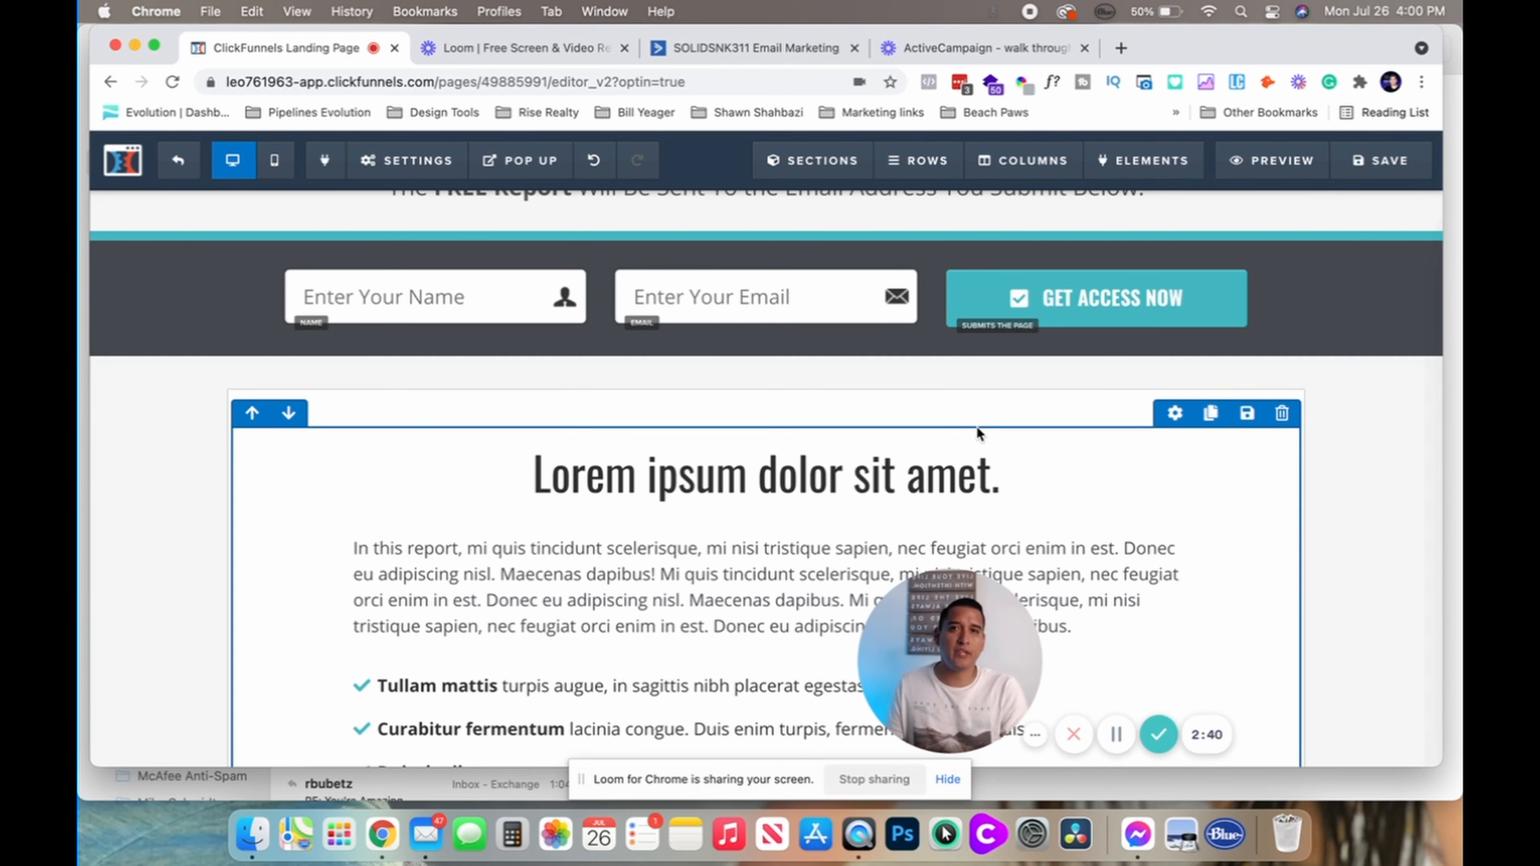
Preview the opt-in page, submit a test sign-up to reach the Thank You page, then return to ActiveCampaign
left_click(1248, 165)
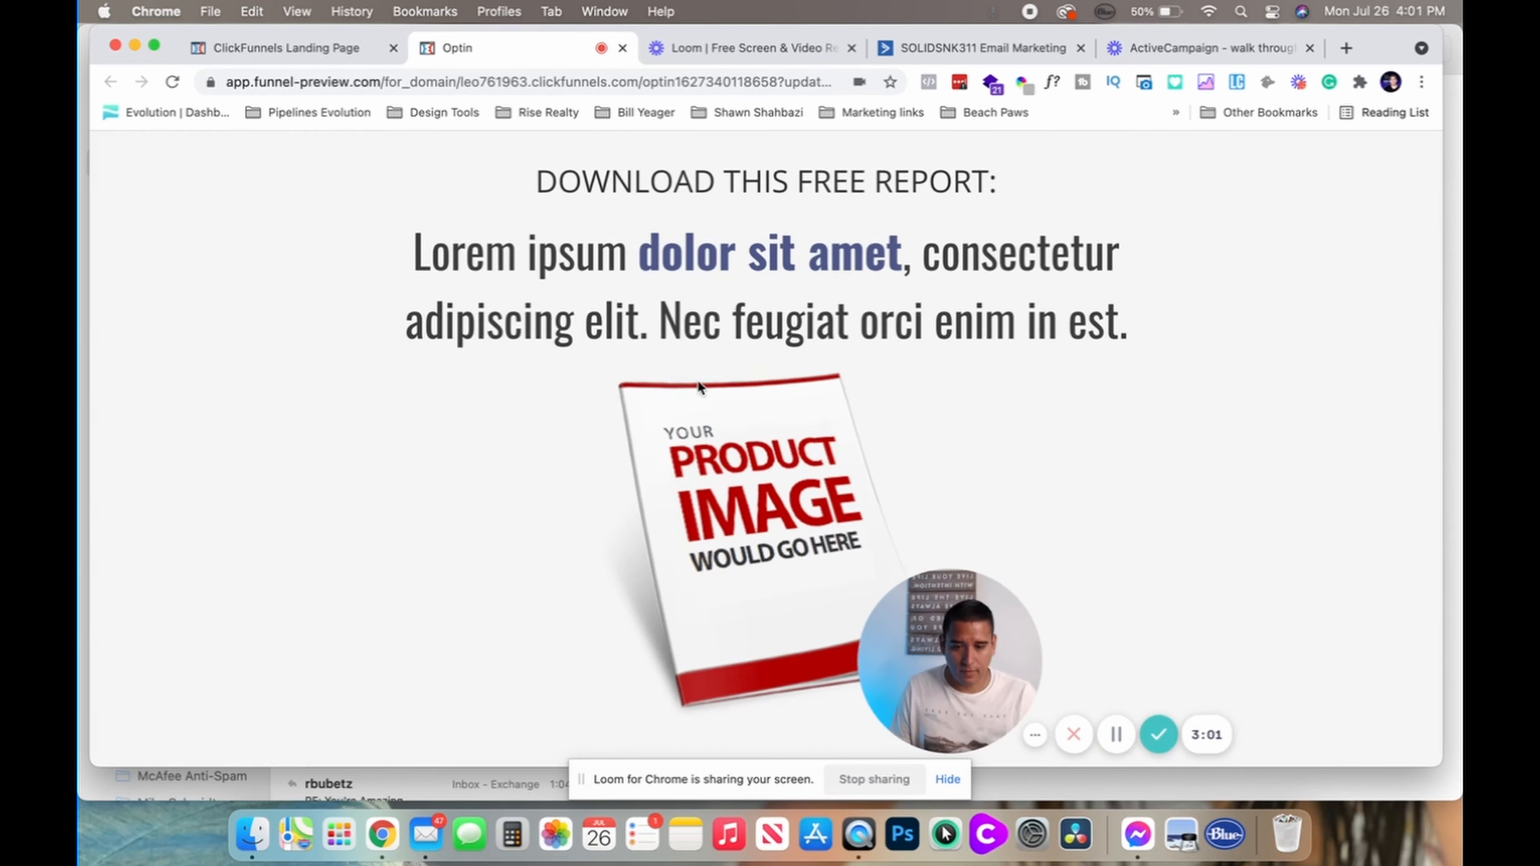
scroll(703, 380, "down", 3)
scroll(704, 380, "down", 3)
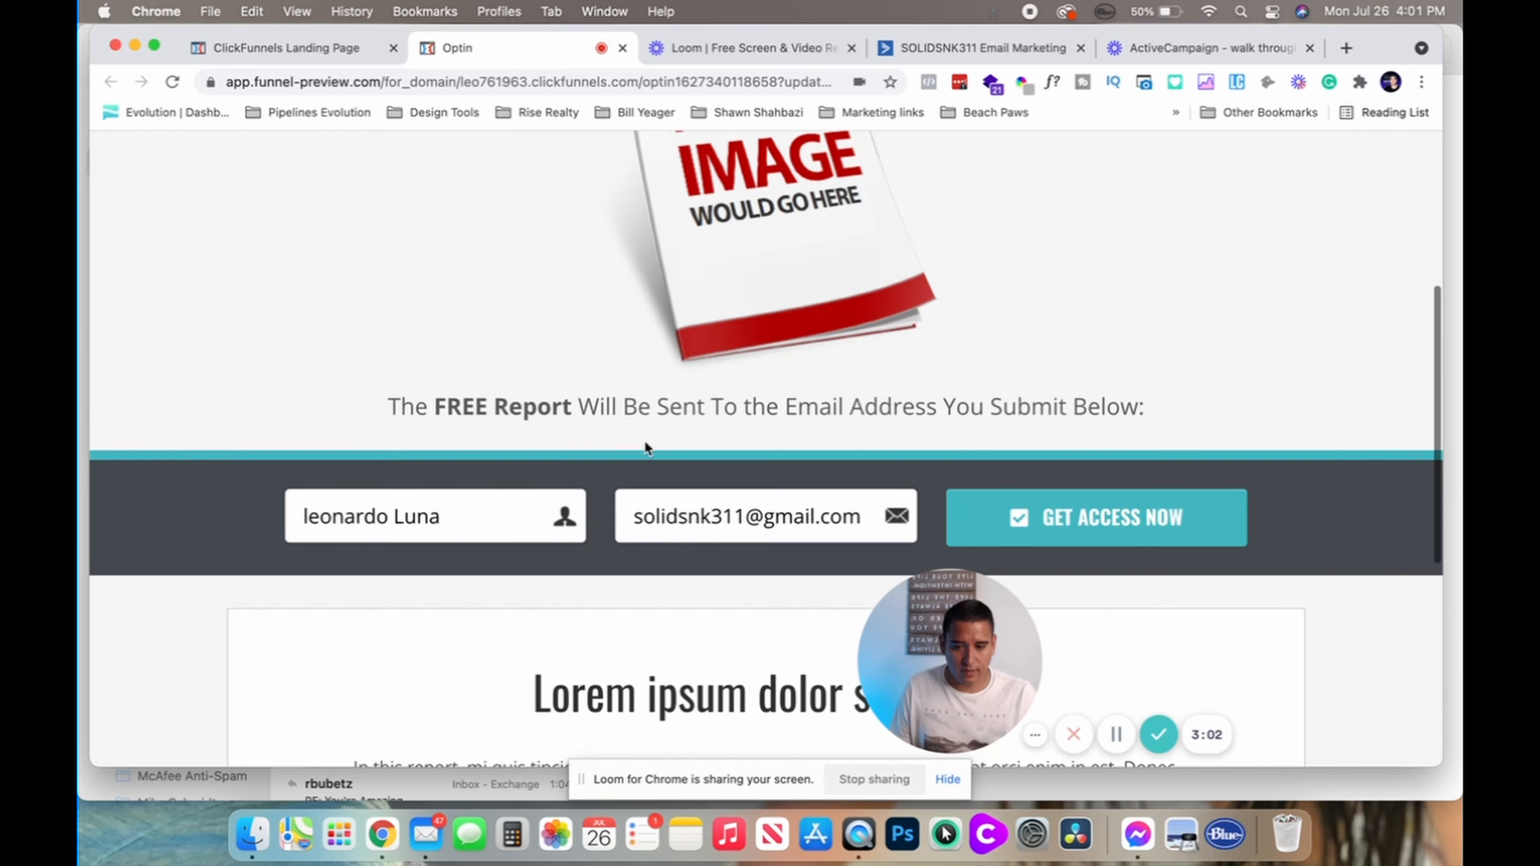
left_click(1114, 533)
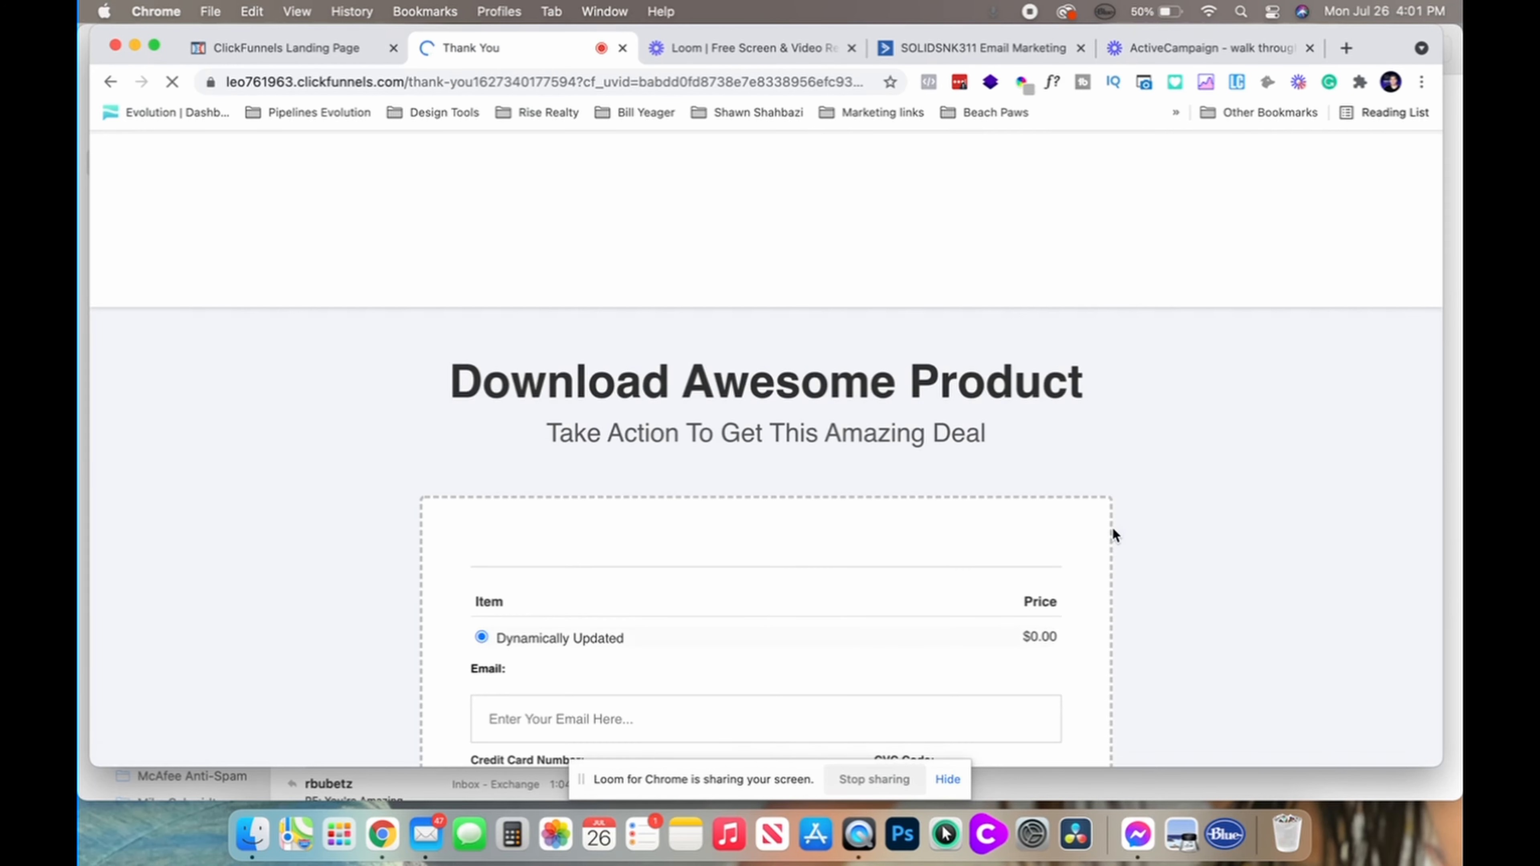
scroll(704, 382, "down", 7)
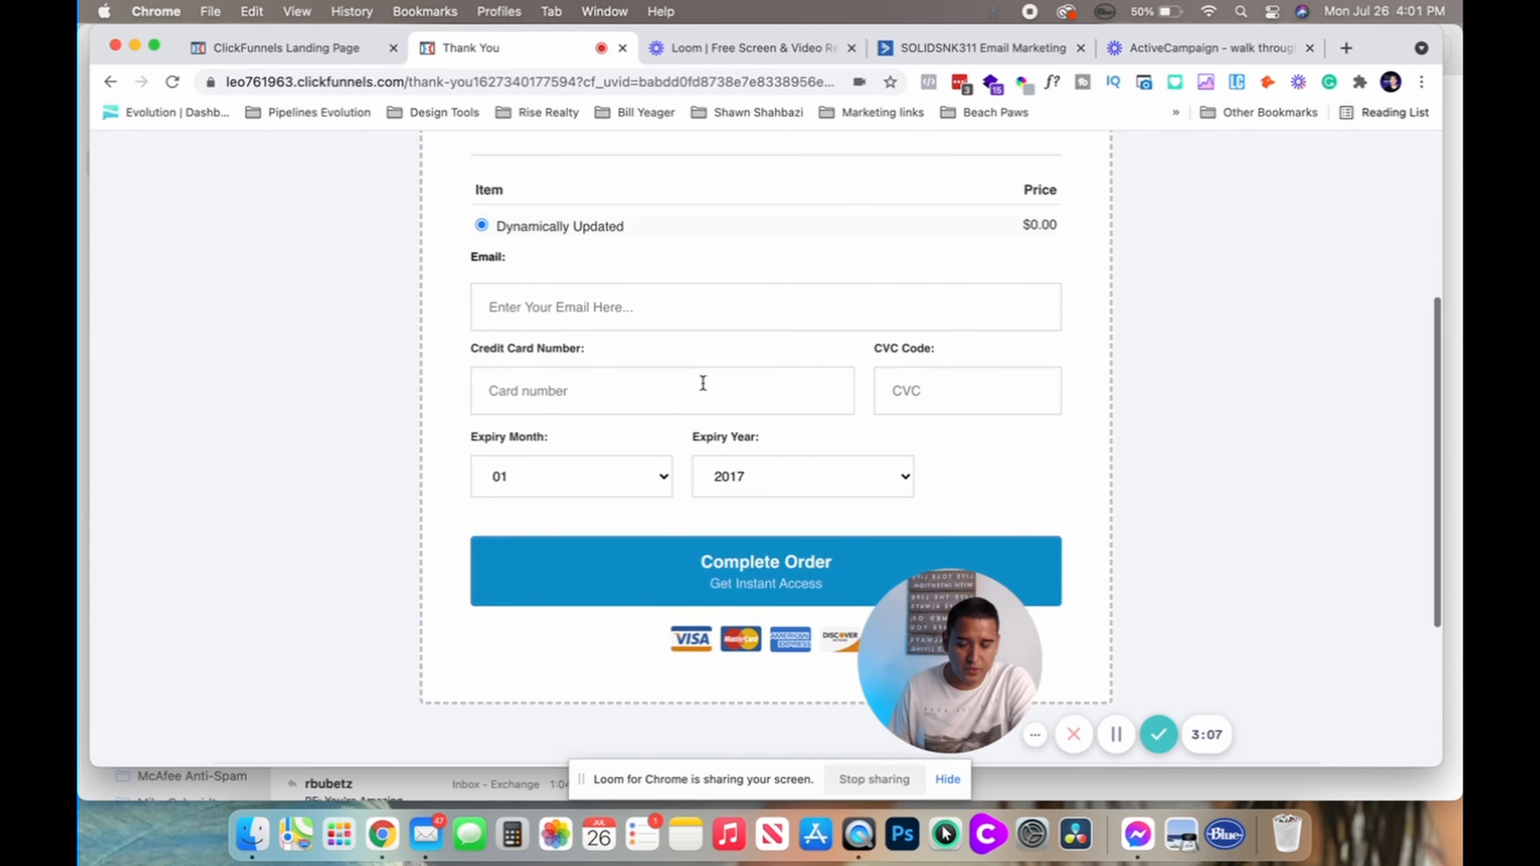
scroll(703, 383, "up", 2)
scroll(703, 383, "up", 1)
scroll(555, 284, "up", 3)
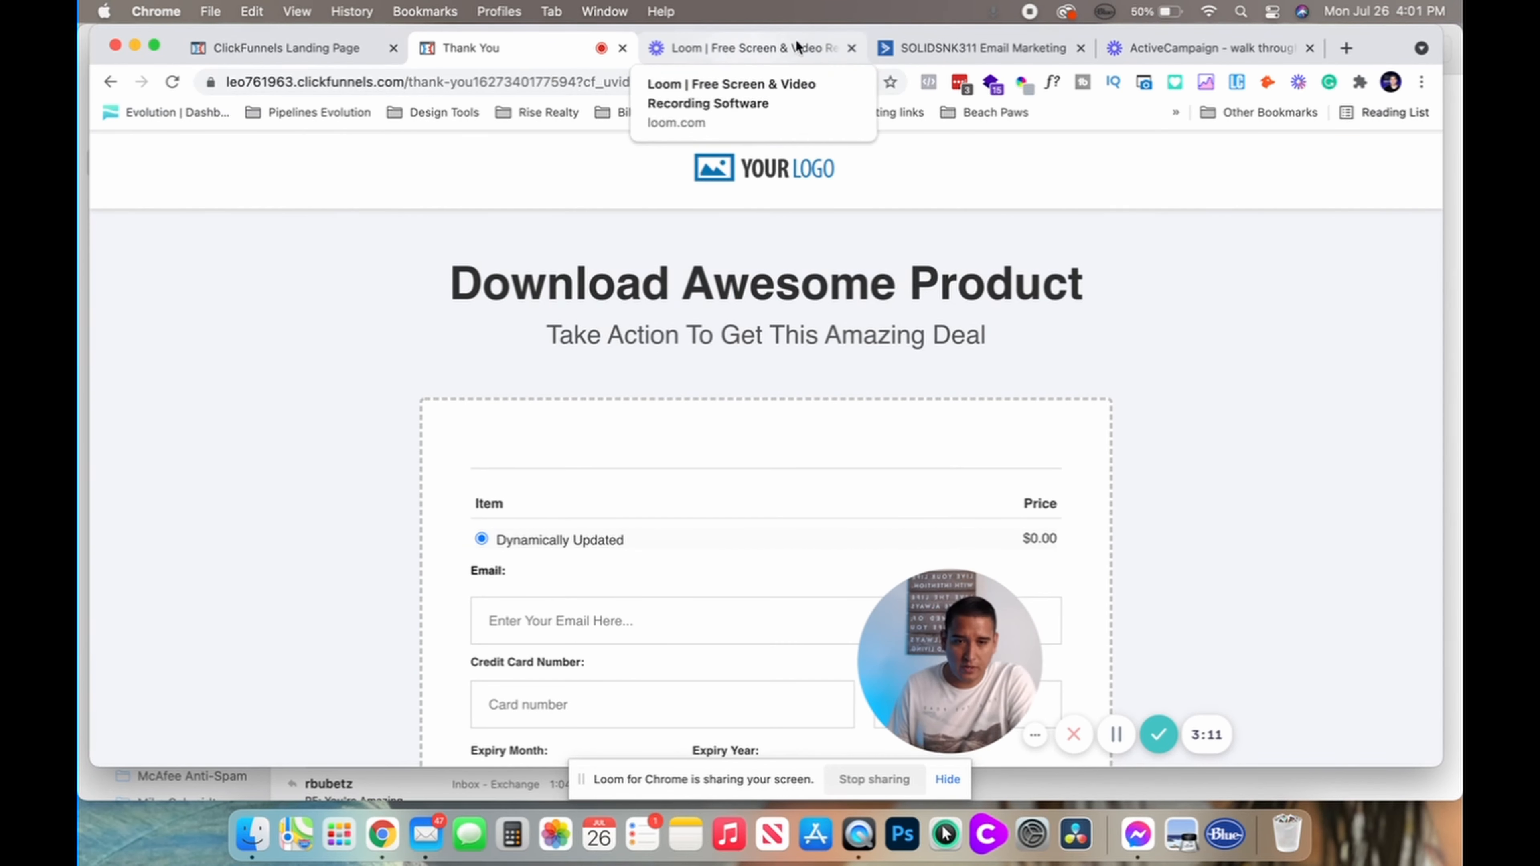
left_click(902, 52)
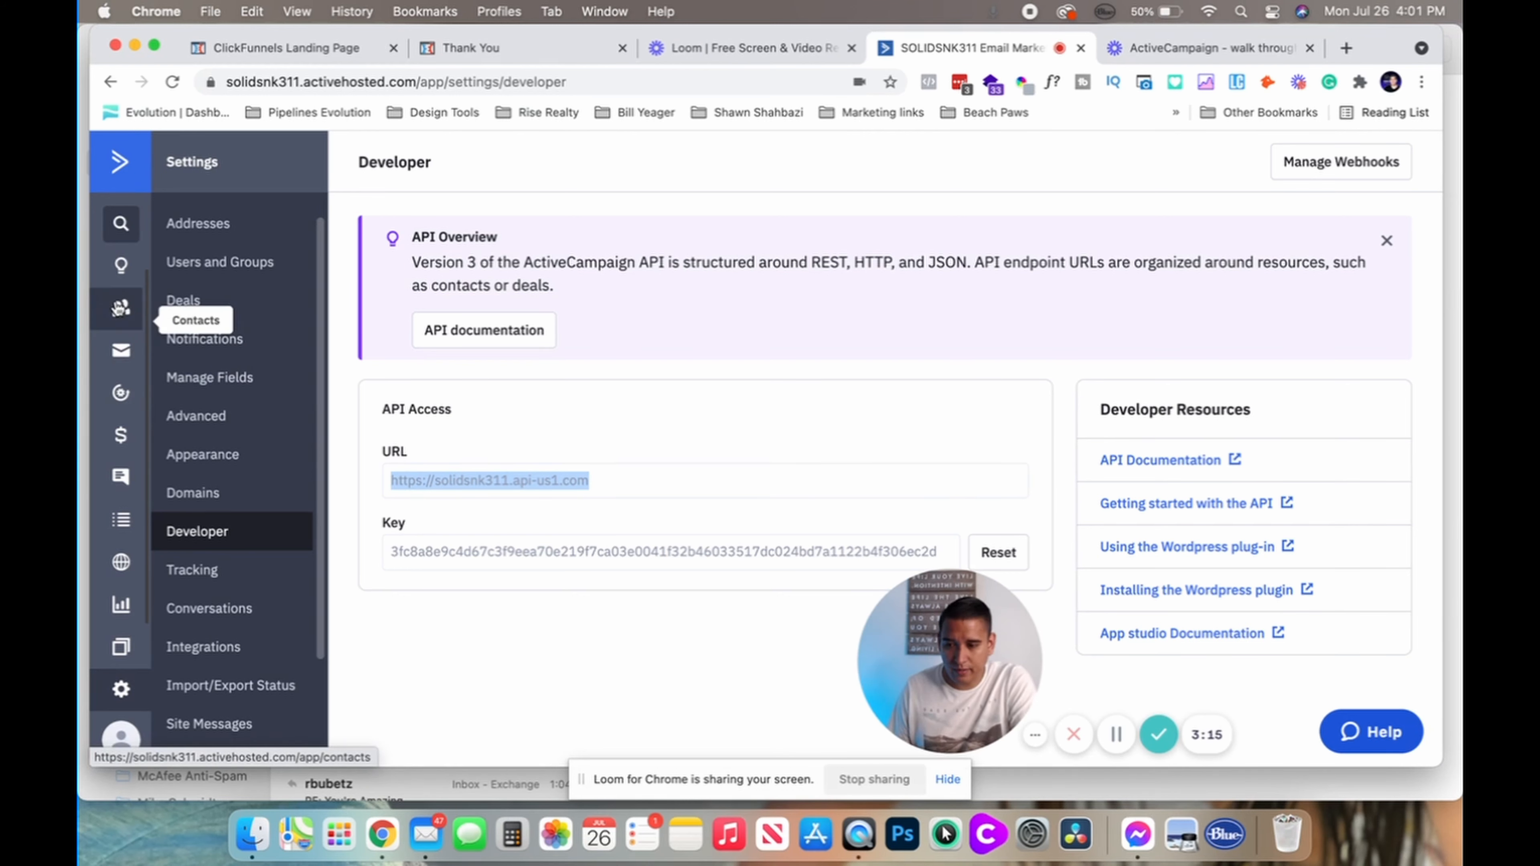
Switch Automation 1 to Active, keeping its name unchanged
left_click(121, 520)
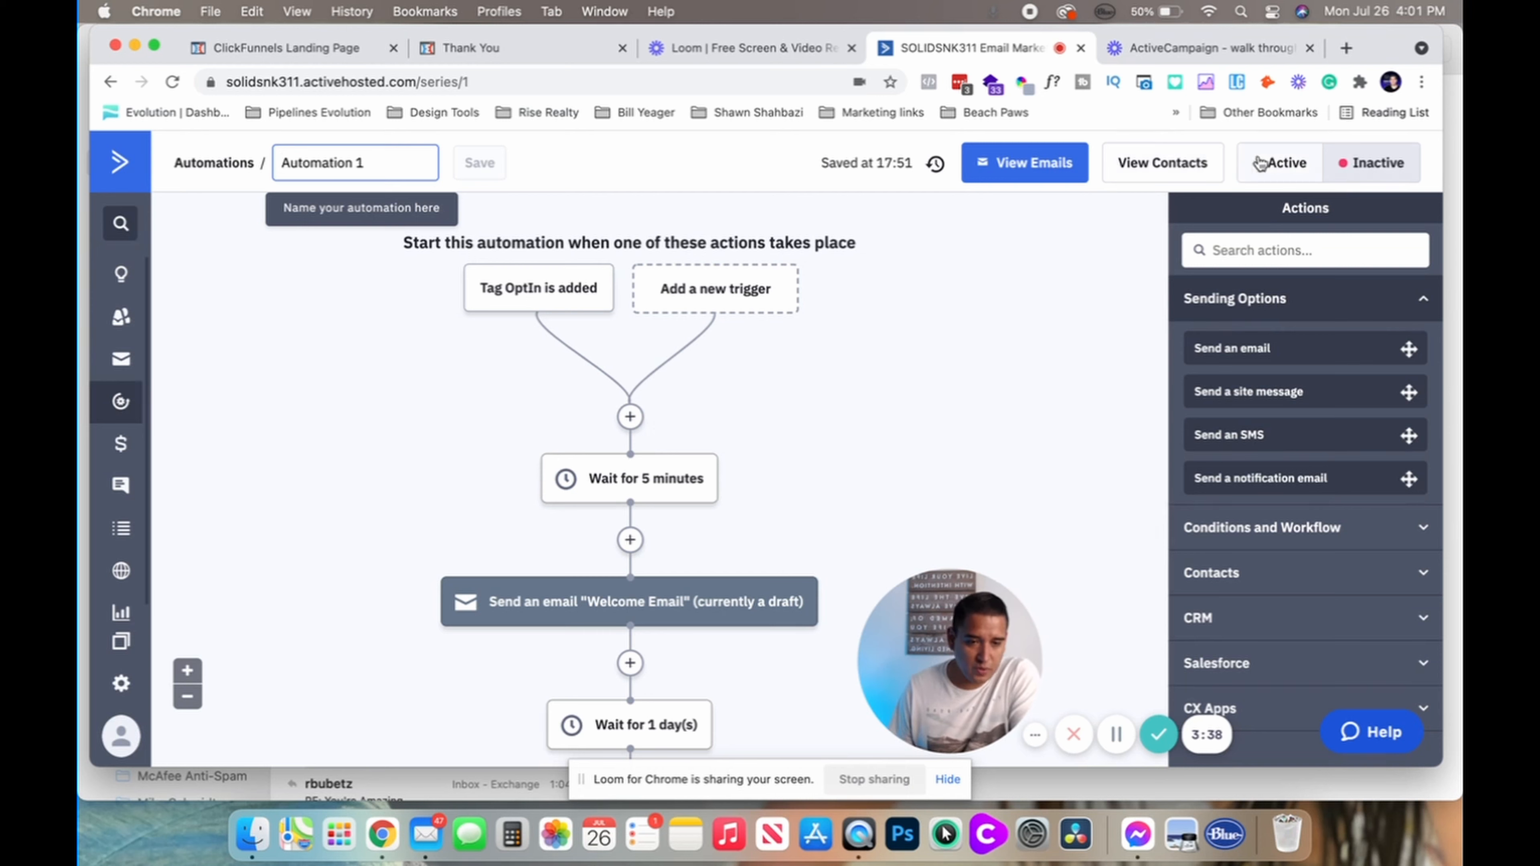
left_click(1276, 162)
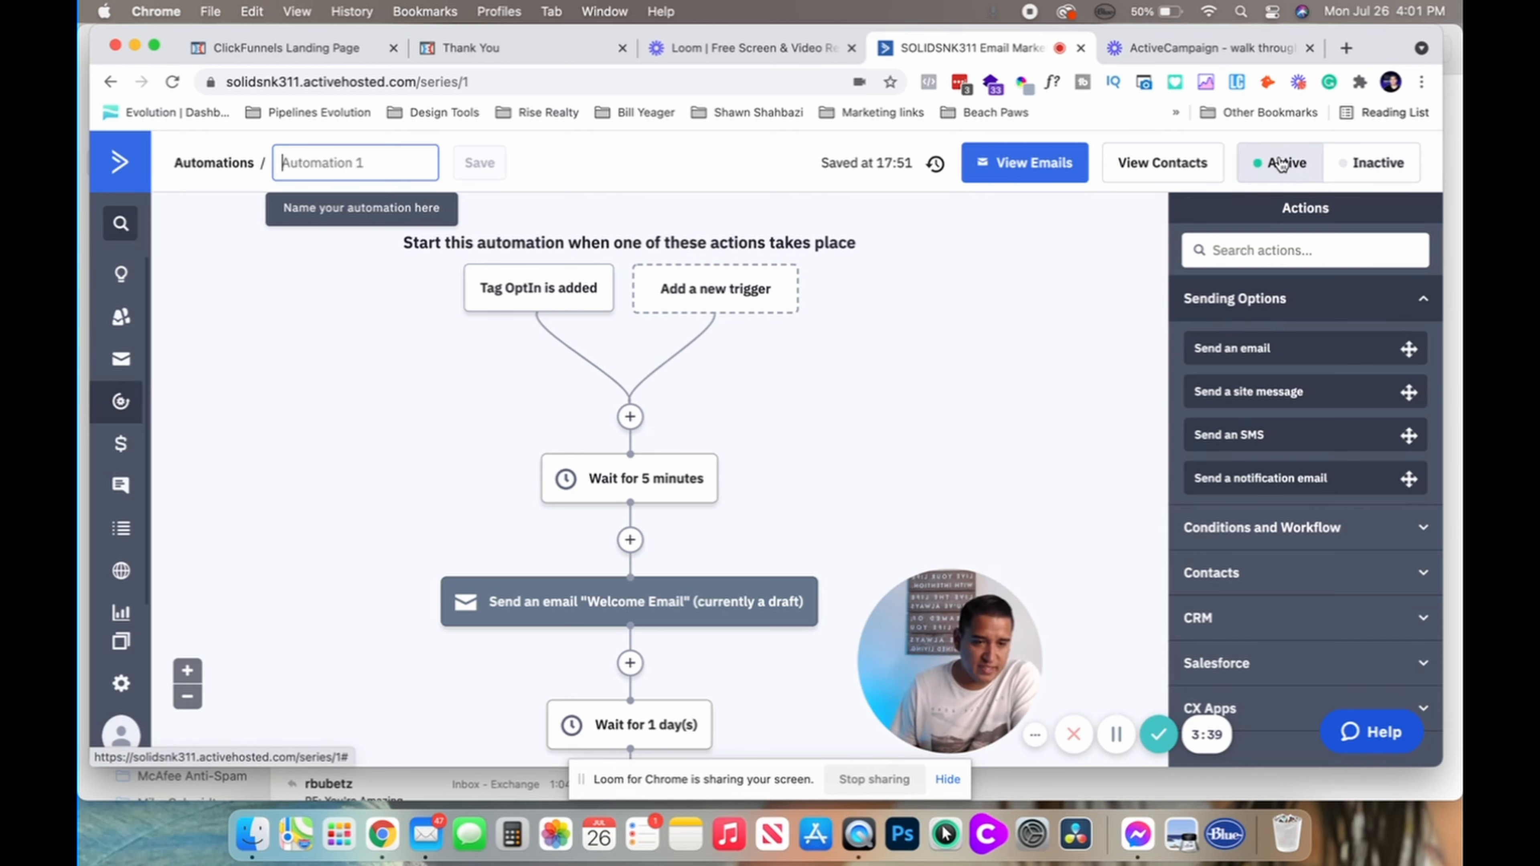
left_click(1006, 290)
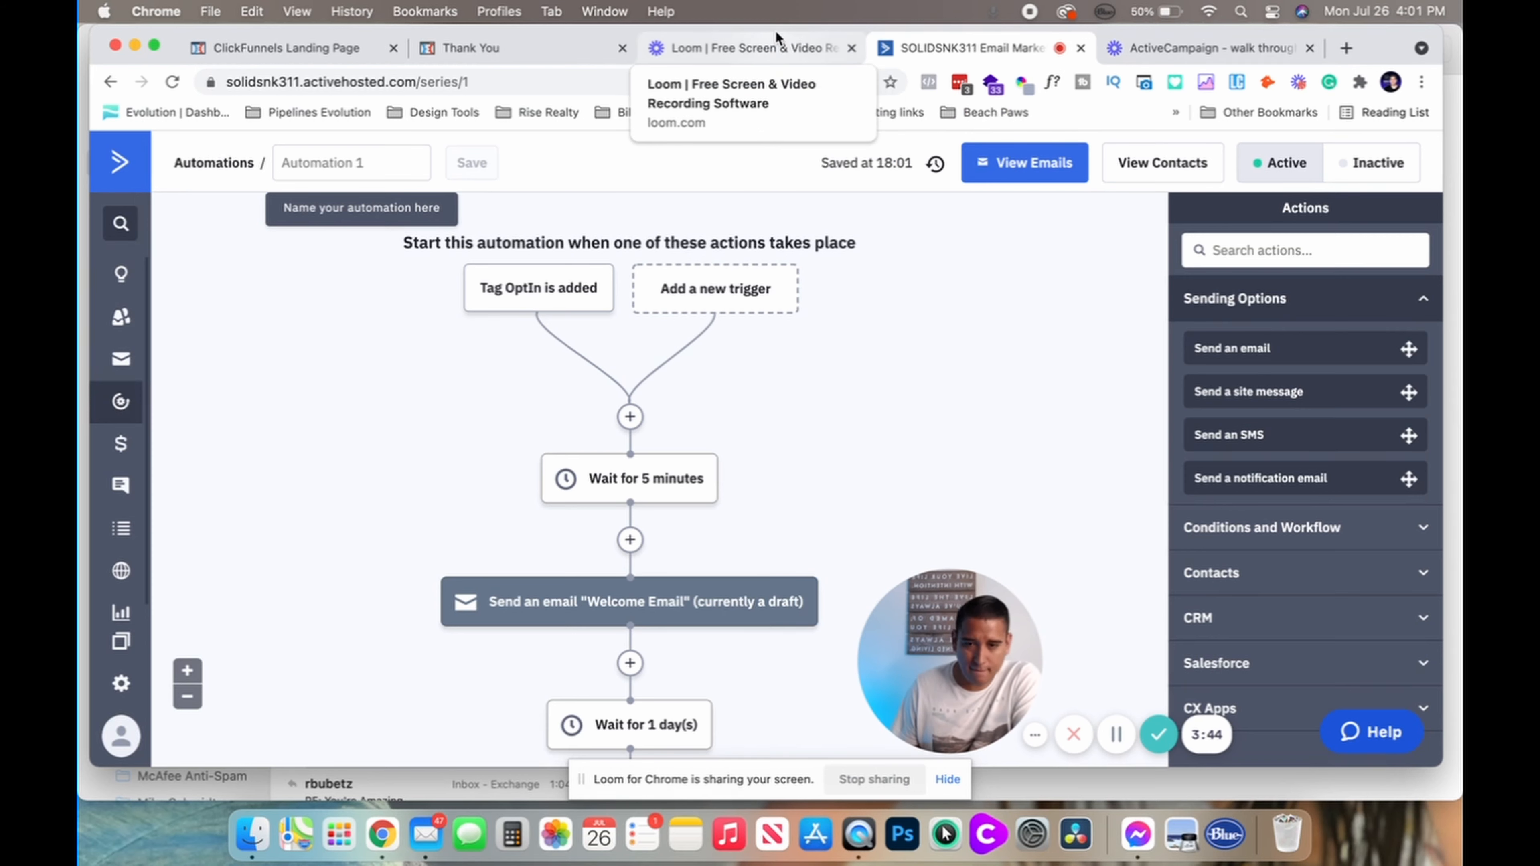
Open the new test contact's record, showing the OptIn tag, Prospects list and Automation 1
left_click(473, 38)
left_click(110, 81)
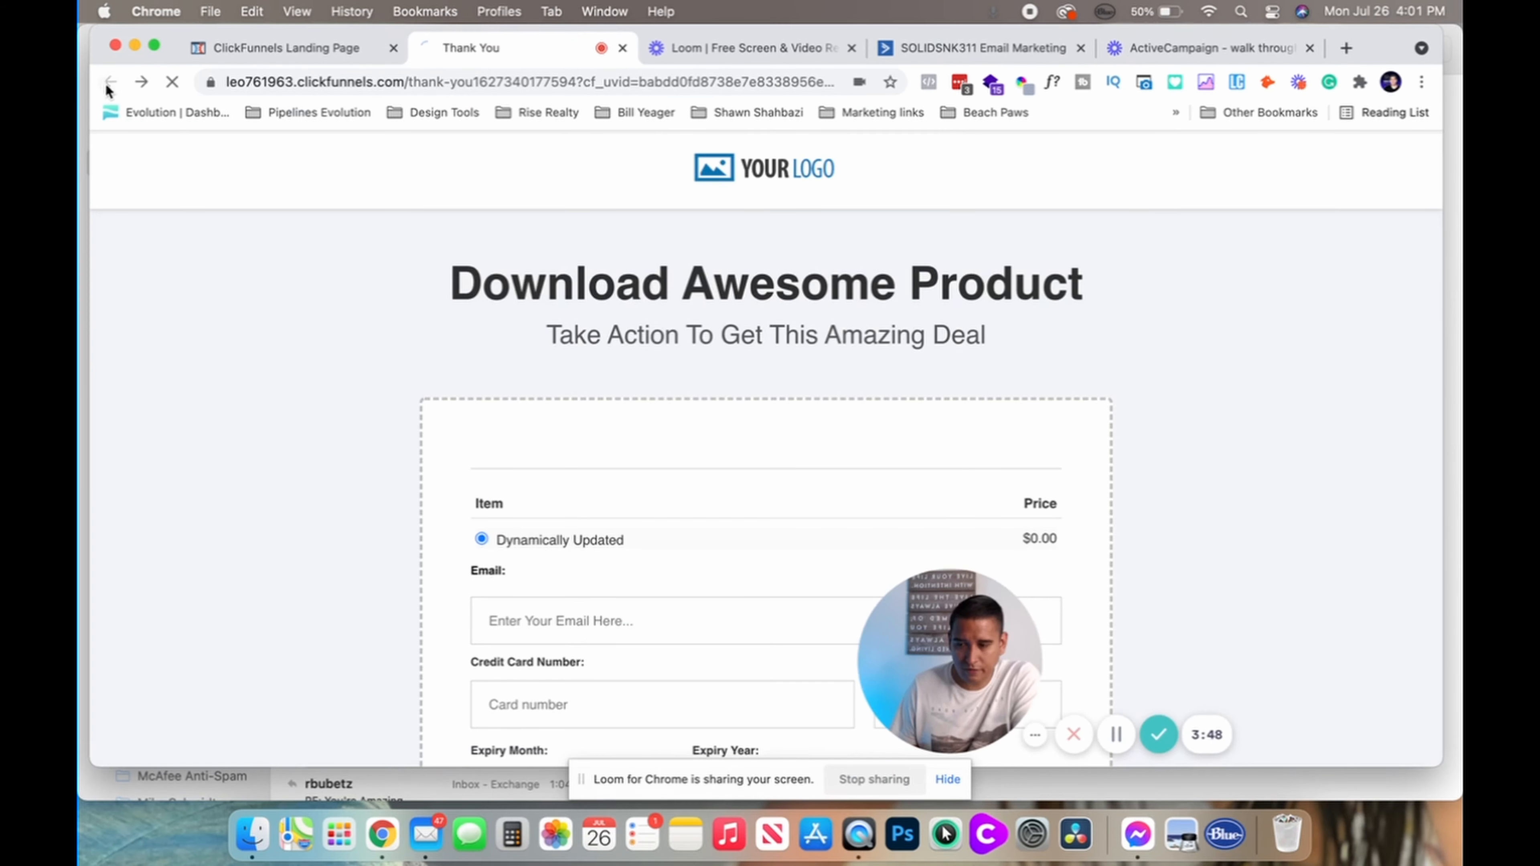
scroll(797, 486, "up", 3)
scroll(795, 478, "down", 3)
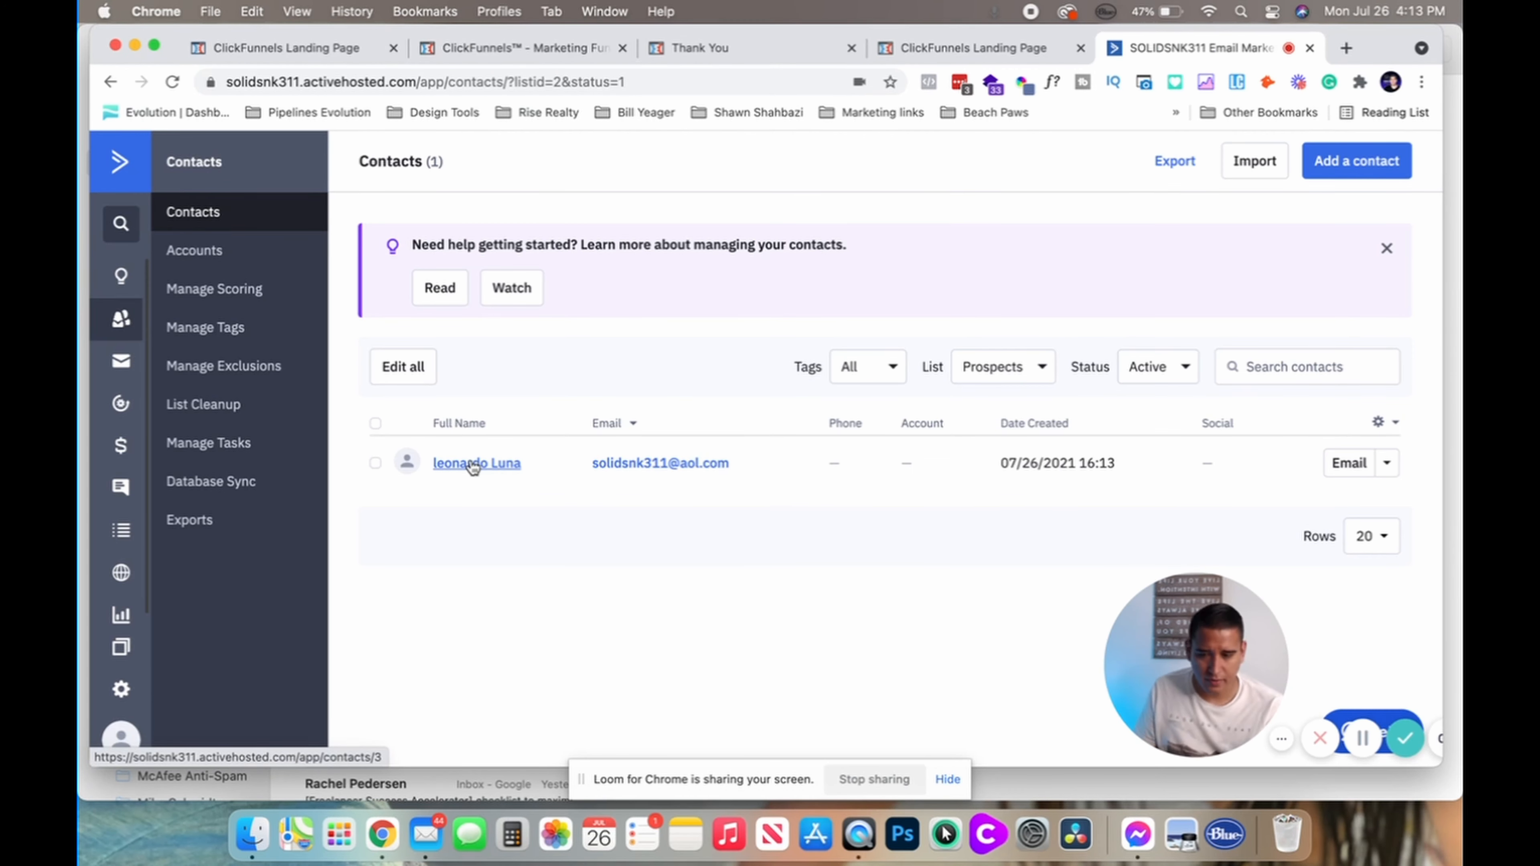
left_click(473, 464)
scroll(459, 361, "down", 3)
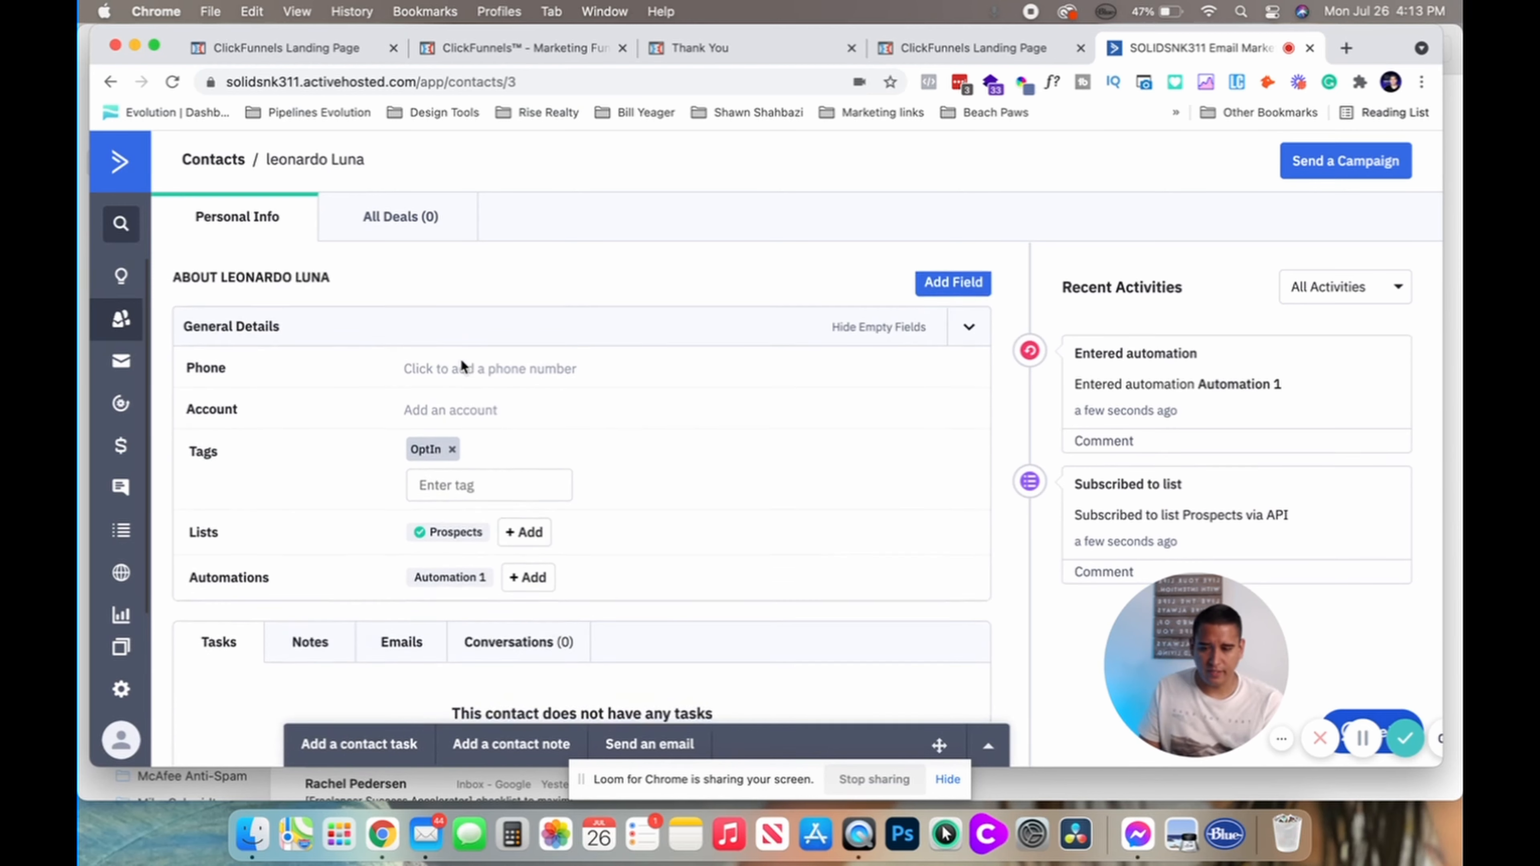